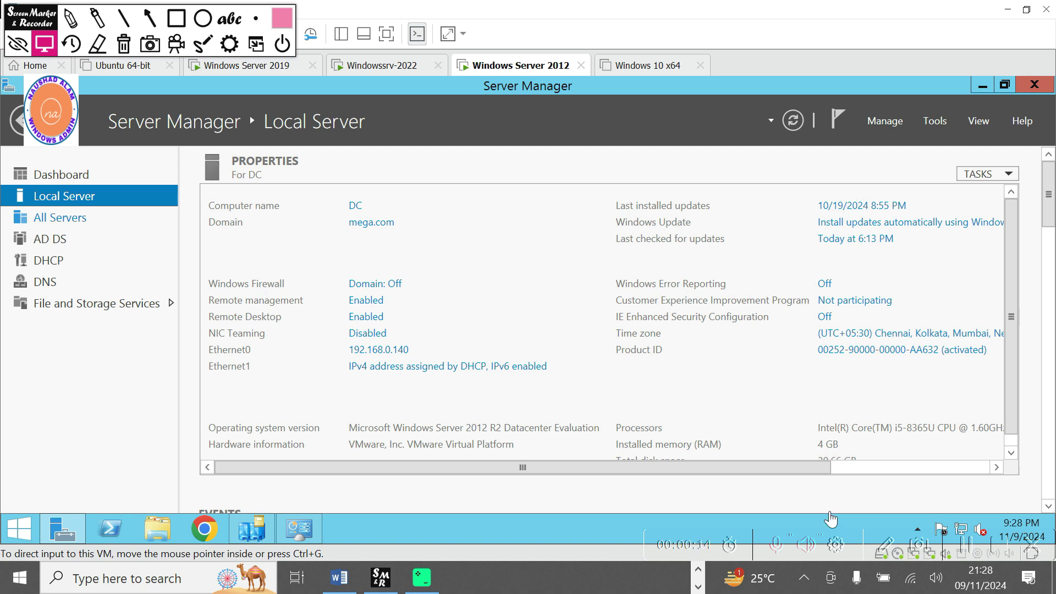
Check the Windows Server Backup console's Local Backup page from Tools, then close it.
{"action": "left_click", "coordinate": [177, 20]}
{"action": "mouse_move", "coordinate": [309, 214]}
{"action": "left_mouse_down"}
{"action": "mouse_move", "coordinate": [445, 259]}
{"action": "mouse_move", "coordinate": [465, 256]}
{"action": "left_mouse_up"}
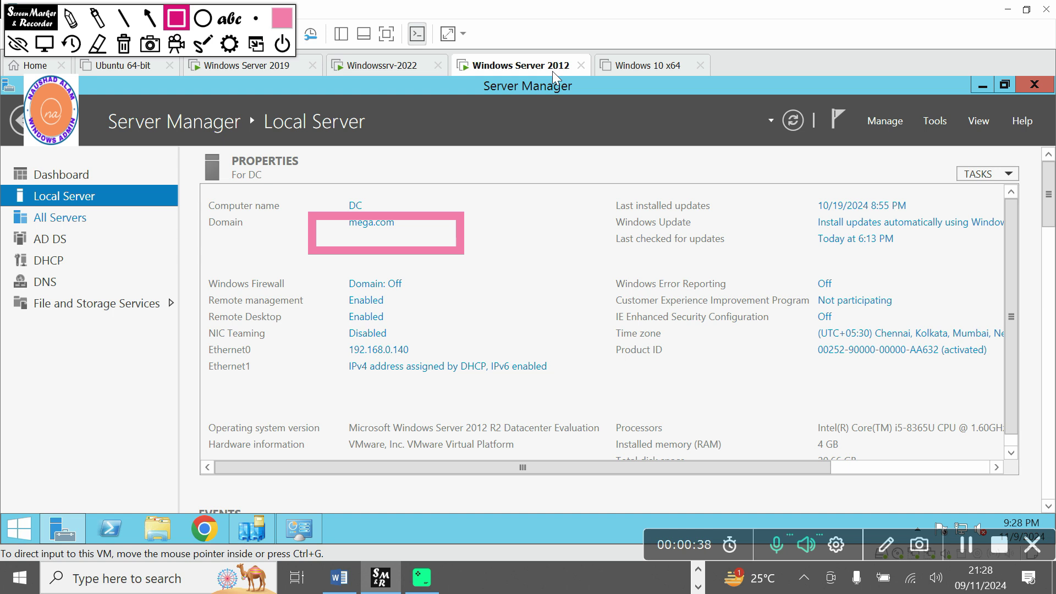
{"action": "left_click", "coordinate": [121, 46]}
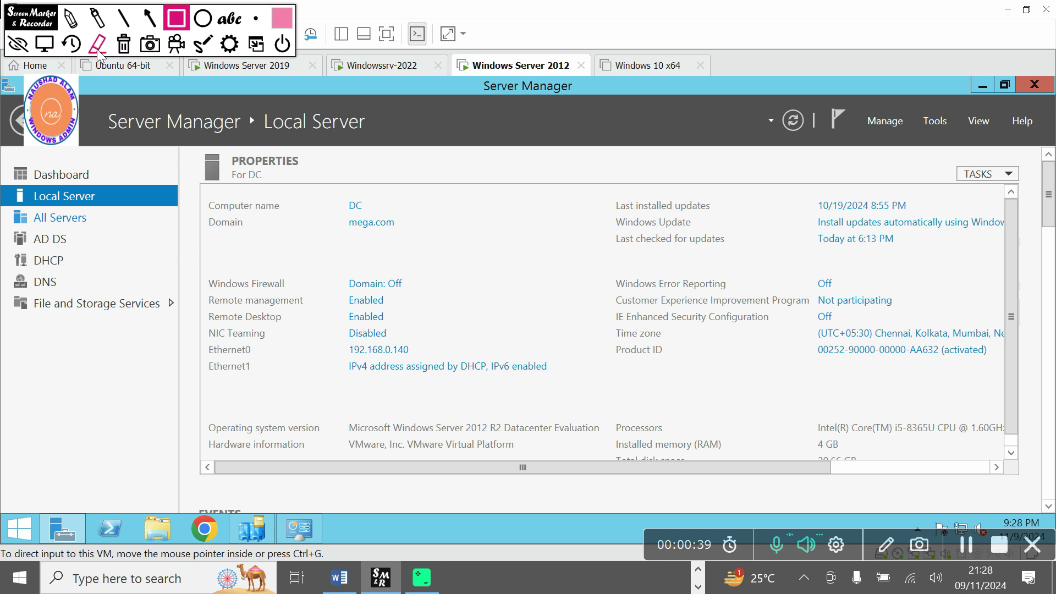
{"action": "left_click", "coordinate": [37, 45]}
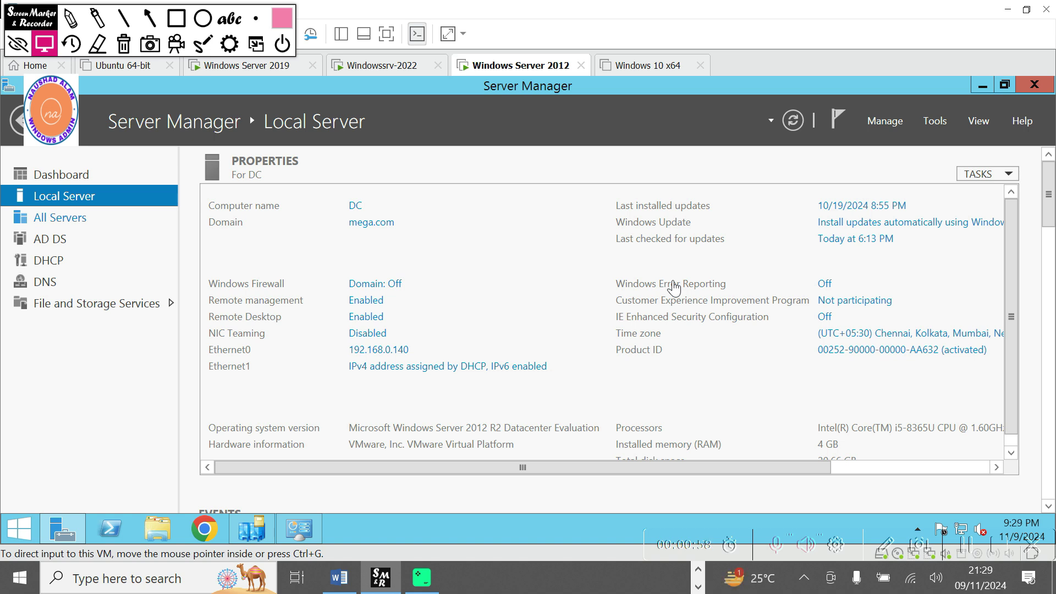
{"action": "left_click", "coordinate": [937, 124]}
{"action": "left_click", "coordinate": [935, 124]}
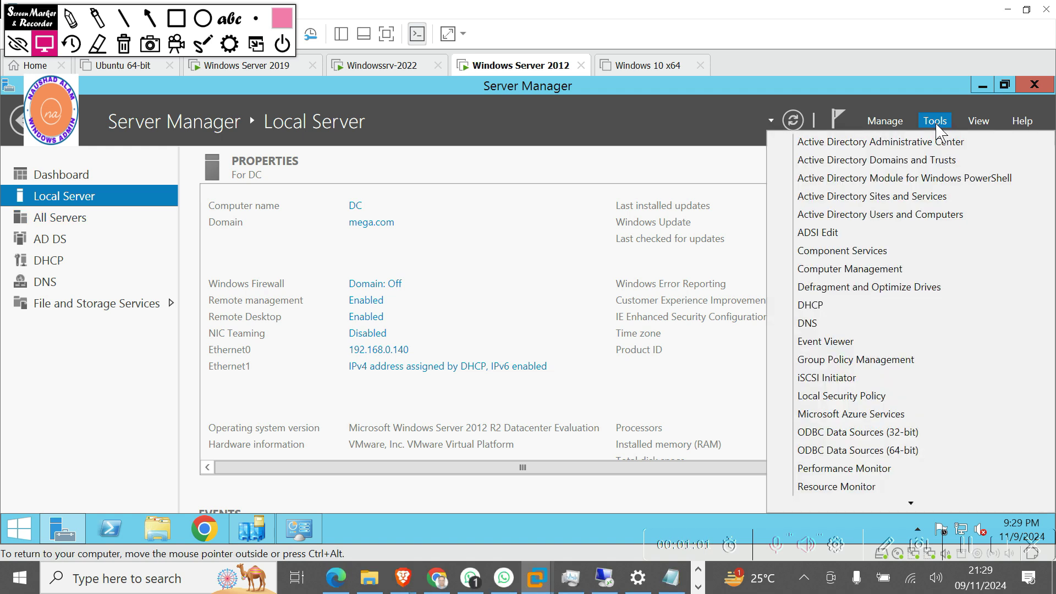
{"action": "mouse_move", "coordinate": [911, 505]}
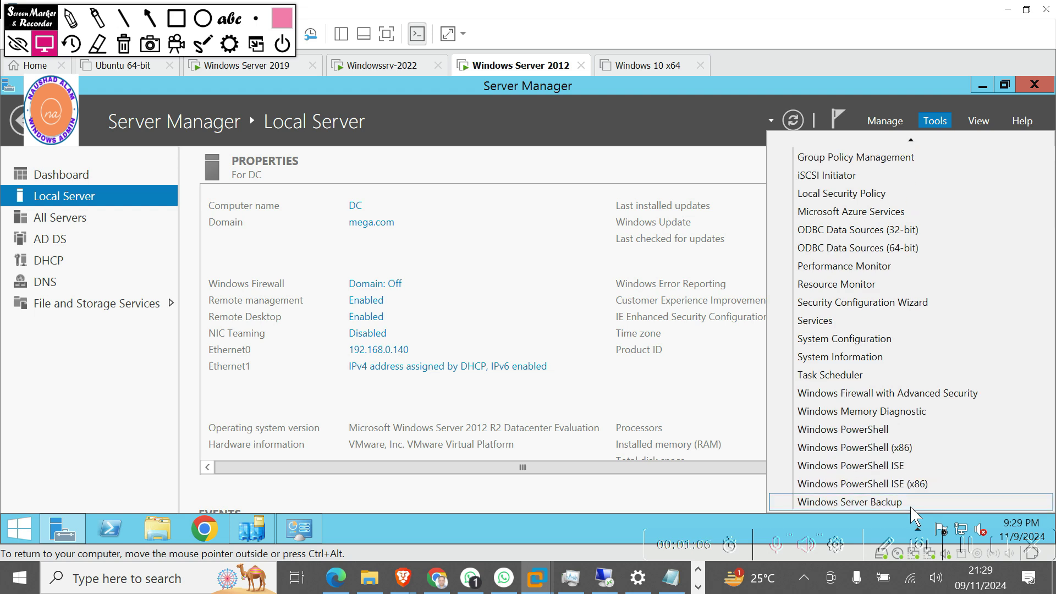
{"action": "left_click", "coordinate": [848, 502]}
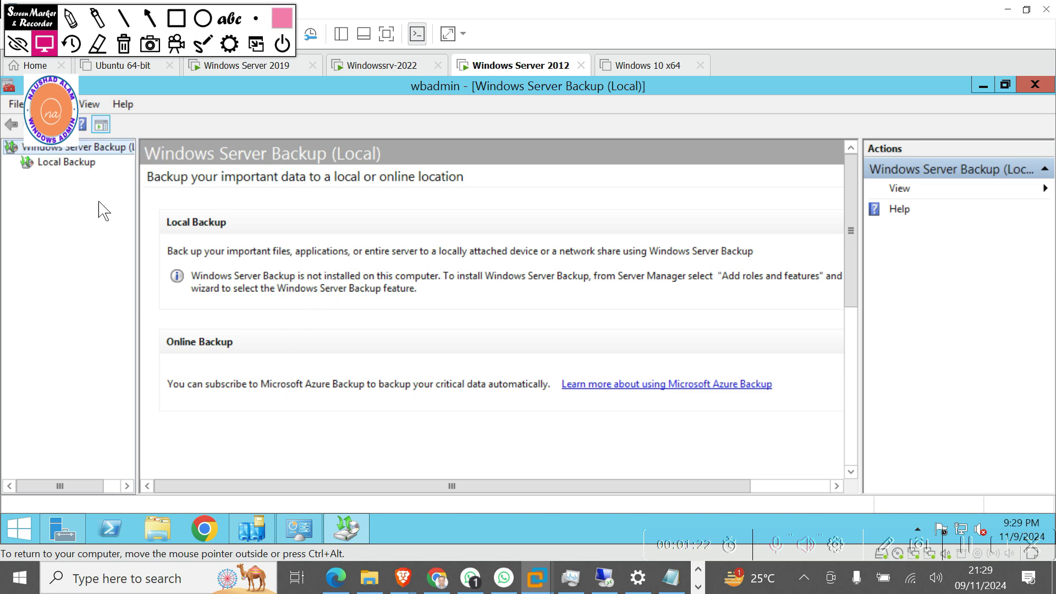
{"action": "left_click", "coordinate": [66, 165]}
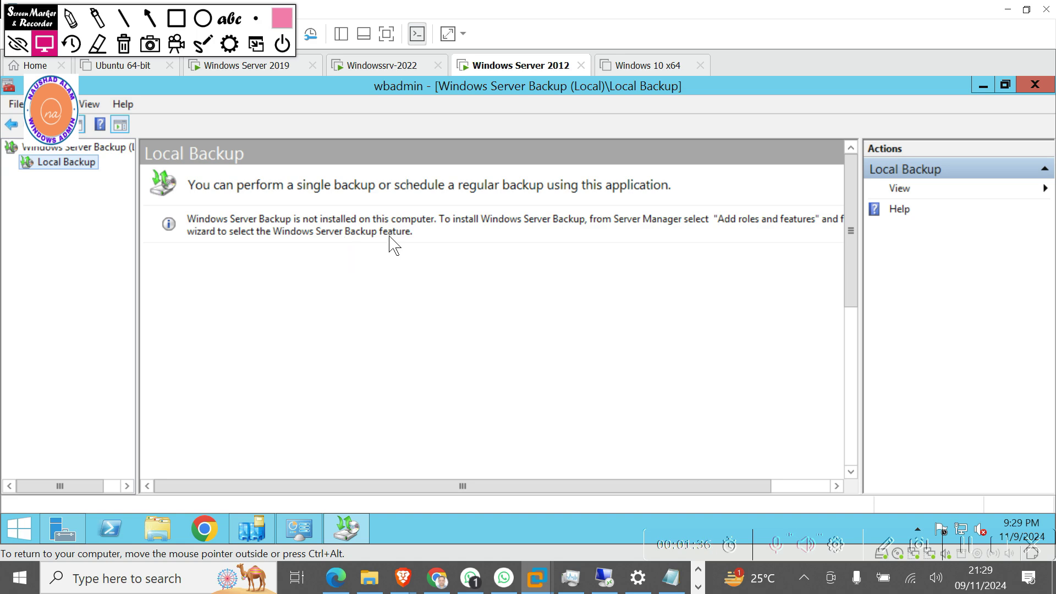
{"action": "left_click", "coordinate": [1036, 85]}
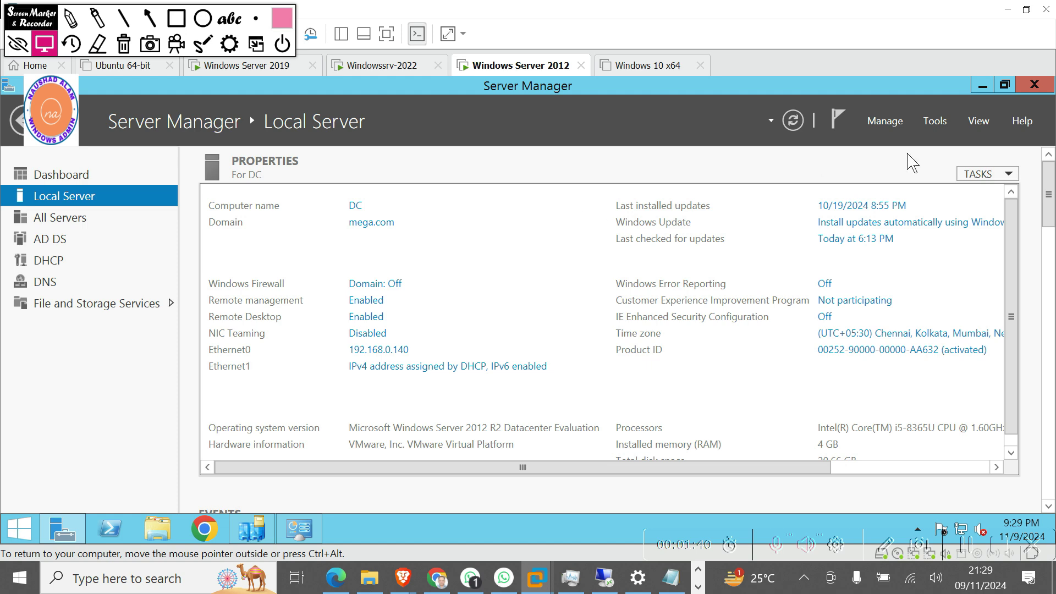
Launch the Add Roles and Features Wizard and advance past installation type and roles to Features.
{"action": "left_click", "coordinate": [889, 118]}
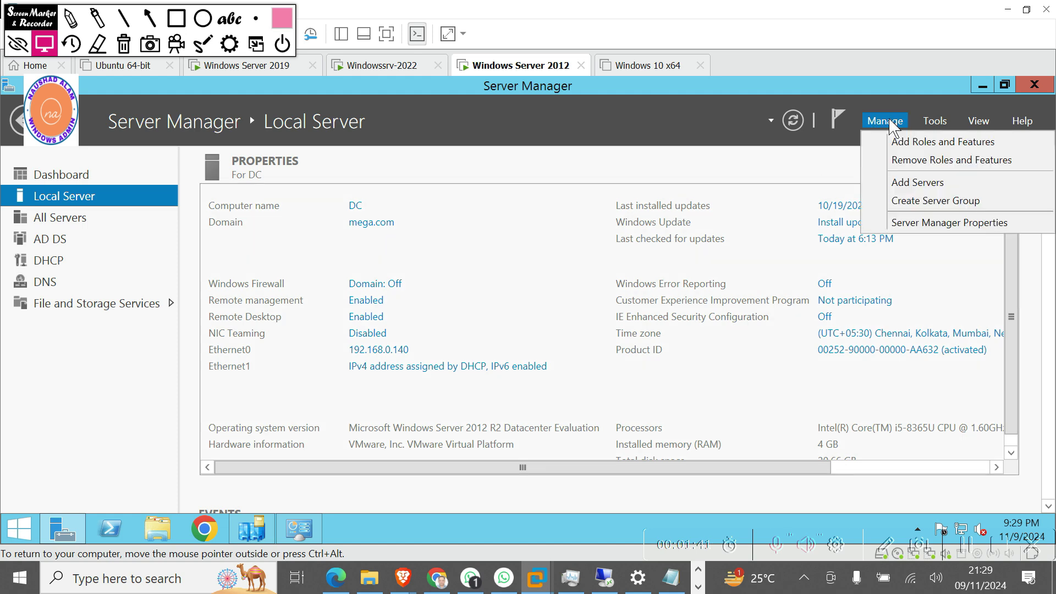
{"action": "left_click", "coordinate": [916, 142]}
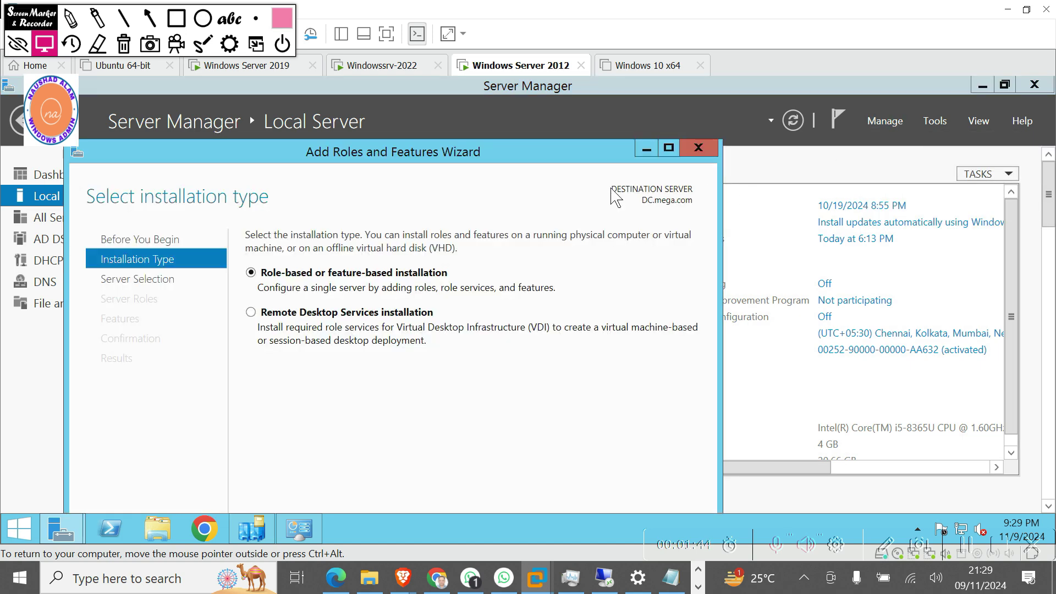
{"action": "left_click_drag", "start_coordinate": [523, 152], "coordinate": [474, 87]}
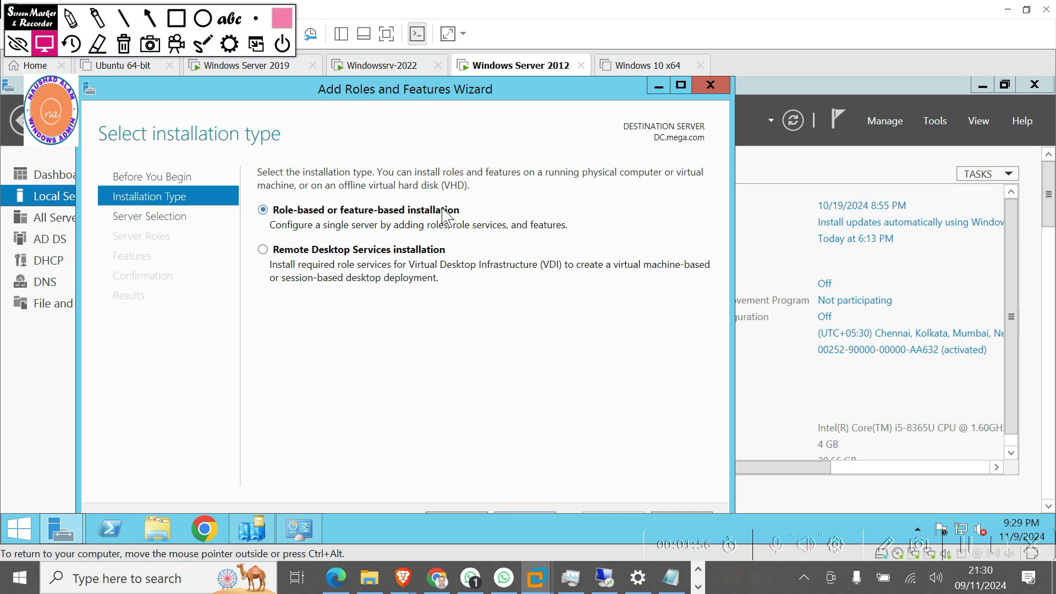
{"action": "key", "text": "Return"}
{"action": "key", "text": "Return"}
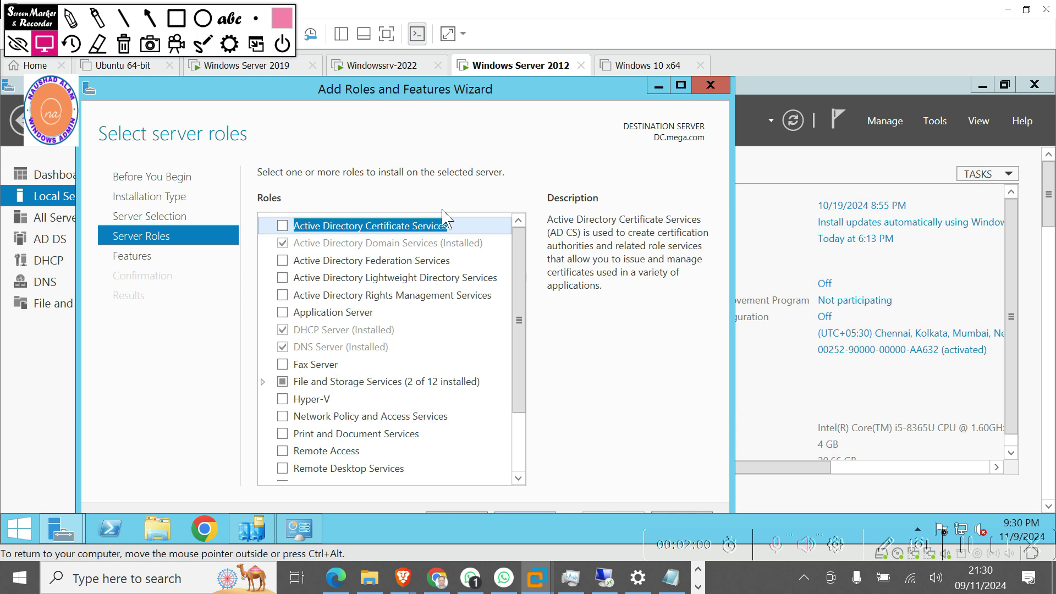
{"action": "scroll", "coordinate": [401, 370], "scroll_direction": "down", "scroll_amount": 2}
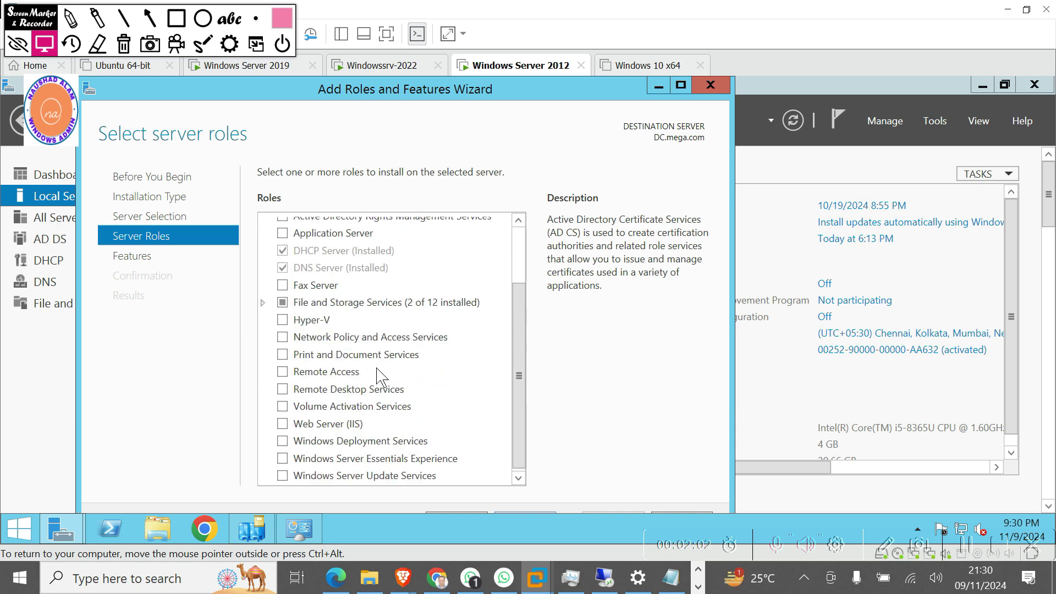
{"action": "scroll", "coordinate": [378, 376], "scroll_direction": "down", "scroll_amount": 1}
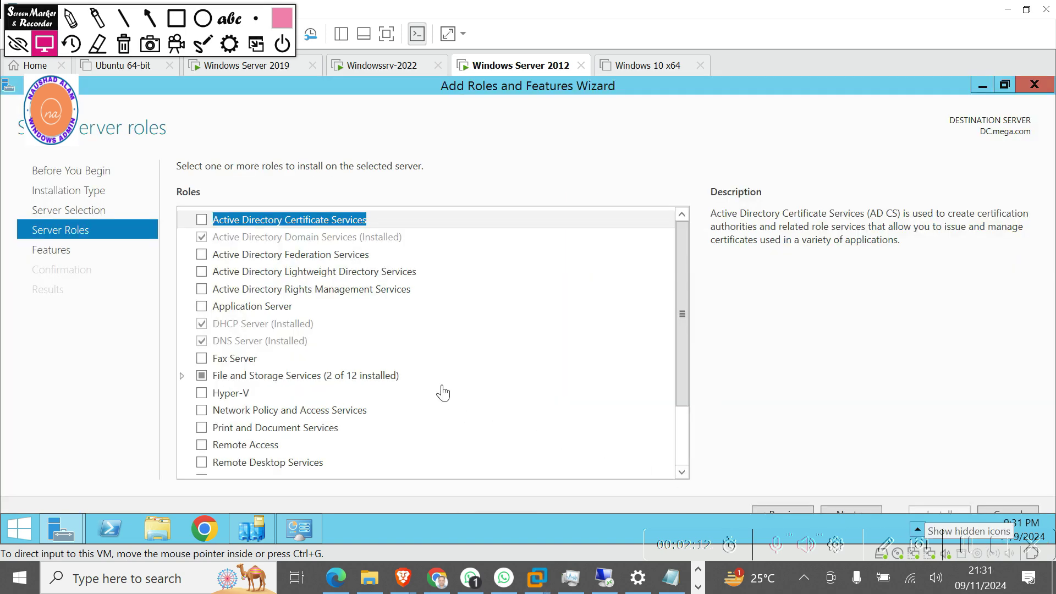
{"action": "scroll", "coordinate": [550, 378], "scroll_direction": "down", "scroll_amount": 3}
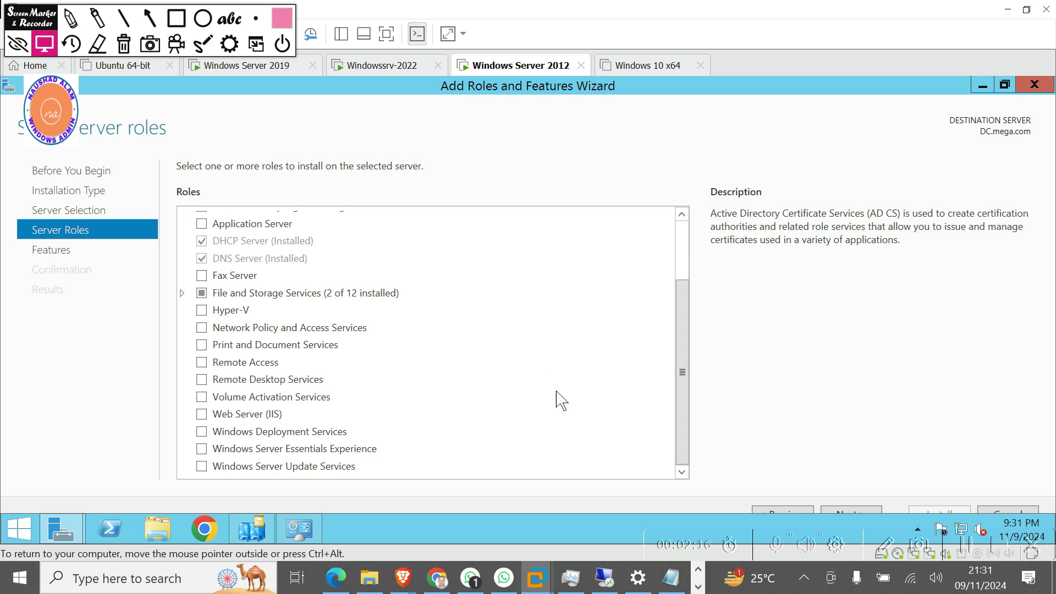
{"action": "left_click", "coordinate": [855, 512]}
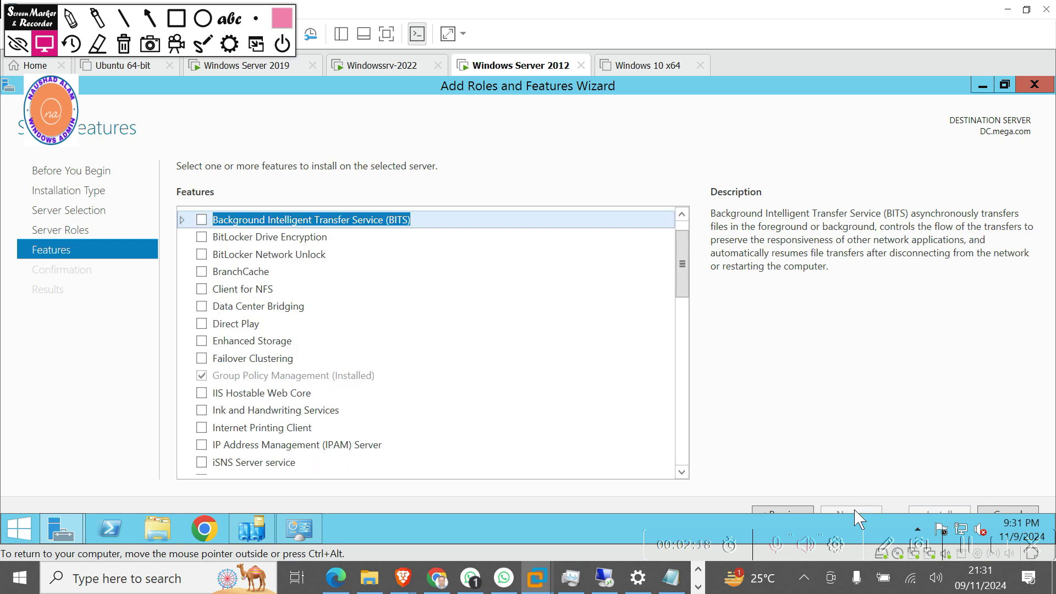
Tick the Windows Server Backup feature and start its installation from the confirmation page.
{"action": "scroll", "coordinate": [567, 404], "scroll_direction": "down", "scroll_amount": 6}
{"action": "scroll", "coordinate": [566, 404], "scroll_direction": "down", "scroll_amount": 7}
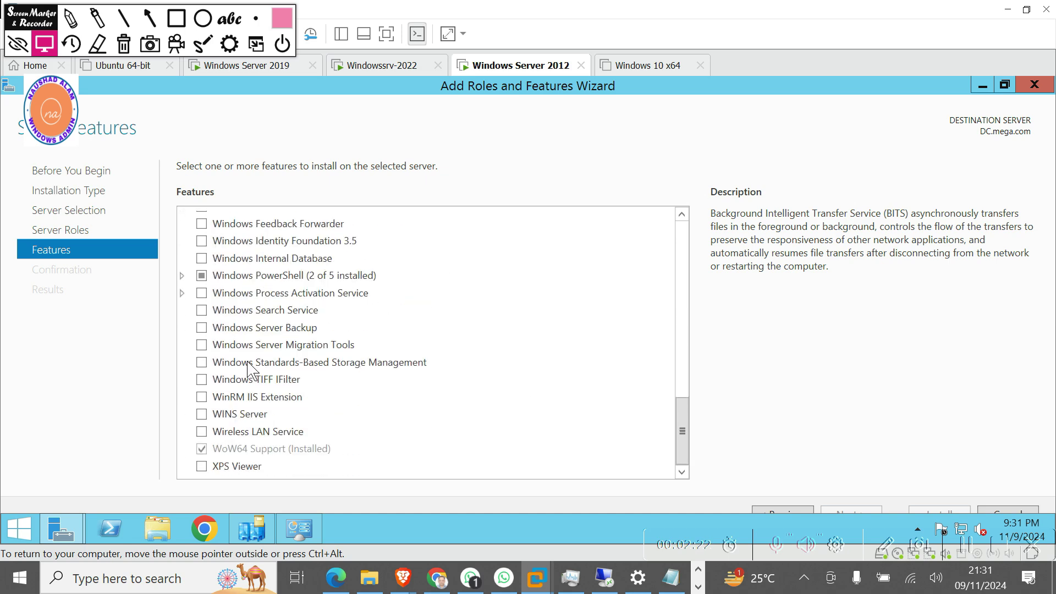
{"action": "left_click", "coordinate": [201, 328]}
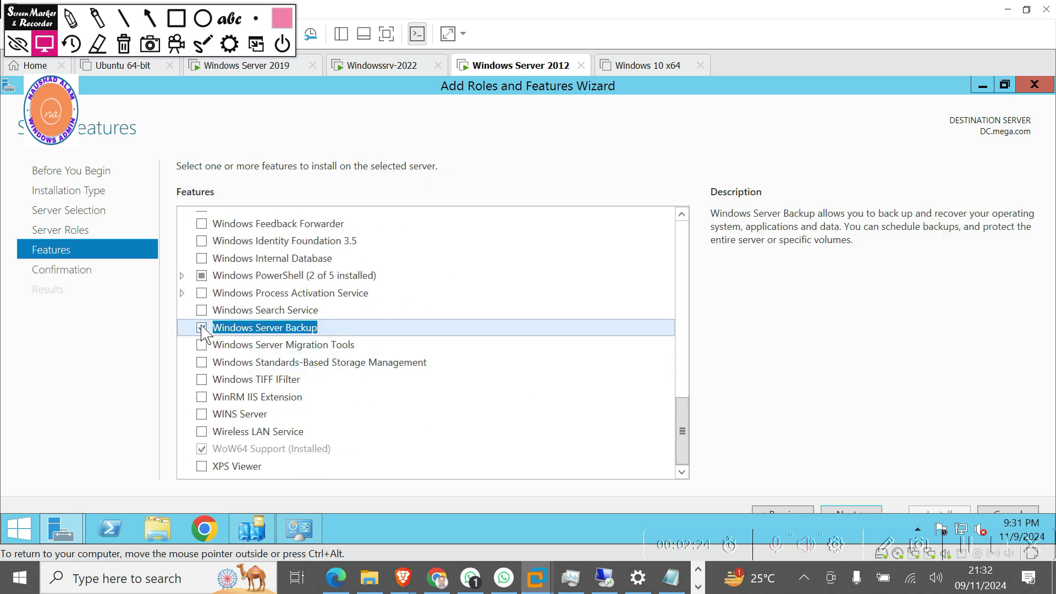
{"action": "left_click", "coordinate": [858, 516]}
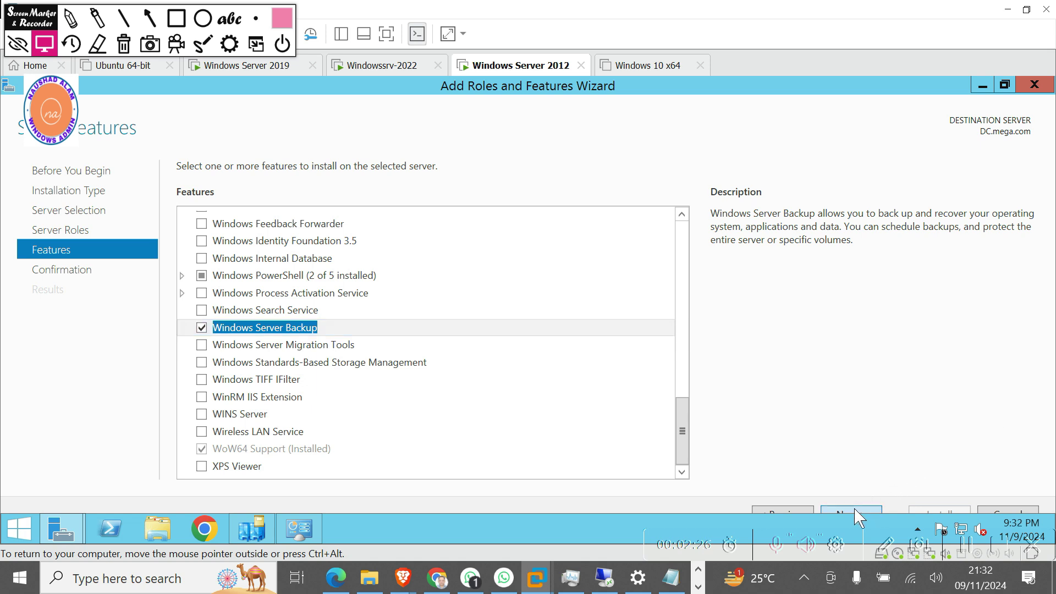
{"action": "left_click", "coordinate": [932, 511]}
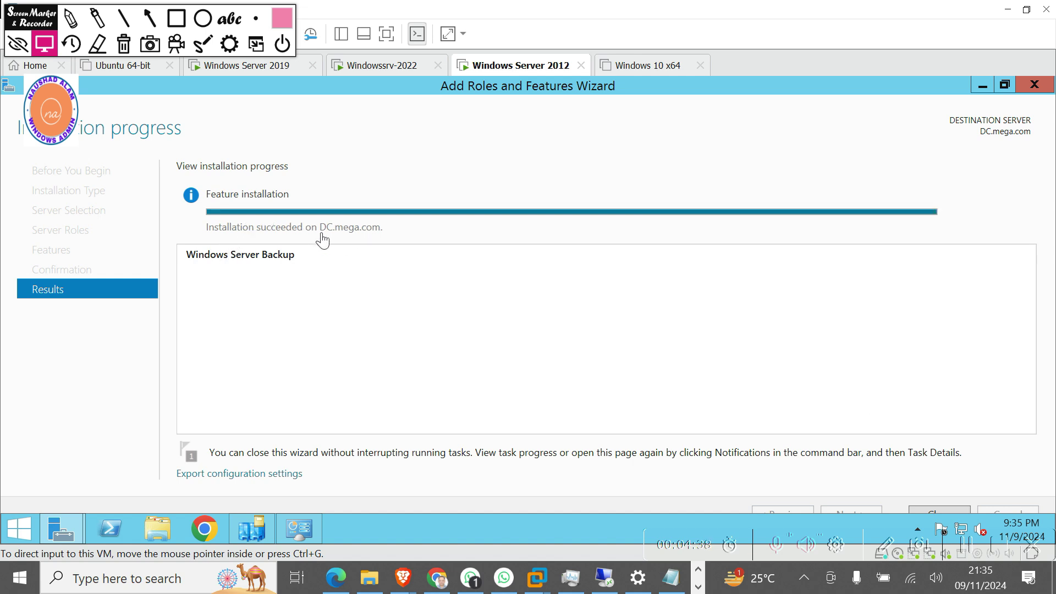
Wait until the wizard reports Installation succeeded on DC.mega.com.
{"action": "left_click", "coordinate": [150, 19]}
Close the completed Add Roles and Features Wizard to return to the Local Server page.
{"action": "left_click_drag", "start_coordinate": [393, 369], "coordinate": [323, 250]}
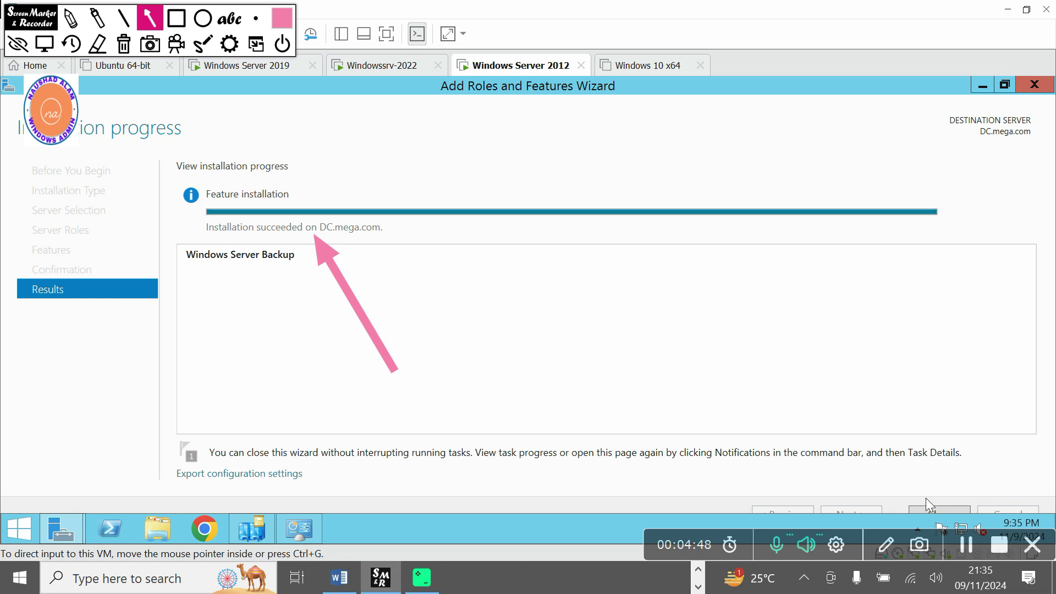
{"action": "left_click", "coordinate": [124, 45]}
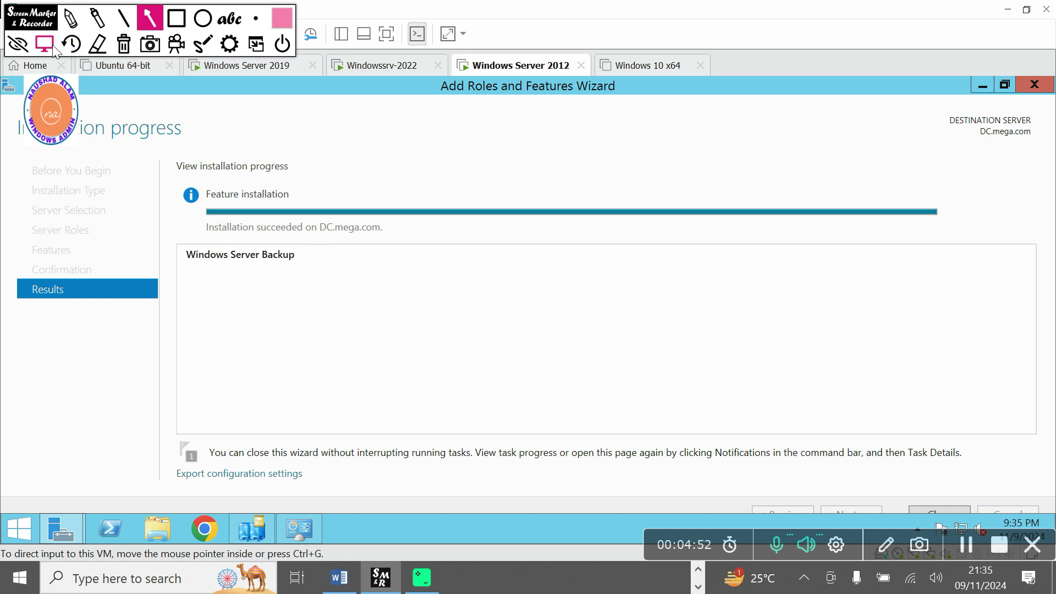
{"action": "left_click", "coordinate": [45, 45]}
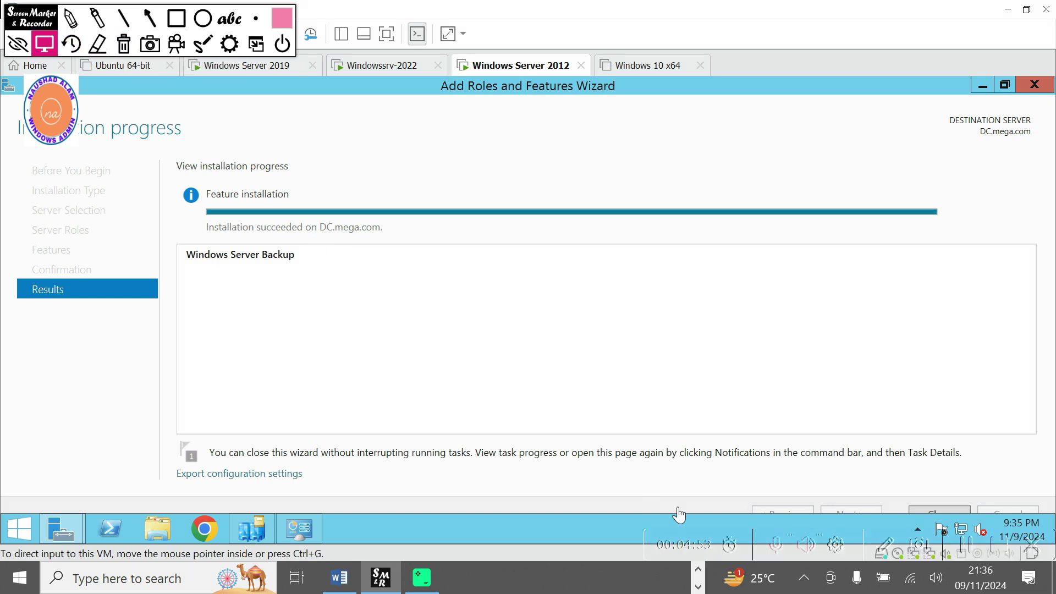
{"action": "left_click", "coordinate": [944, 511]}
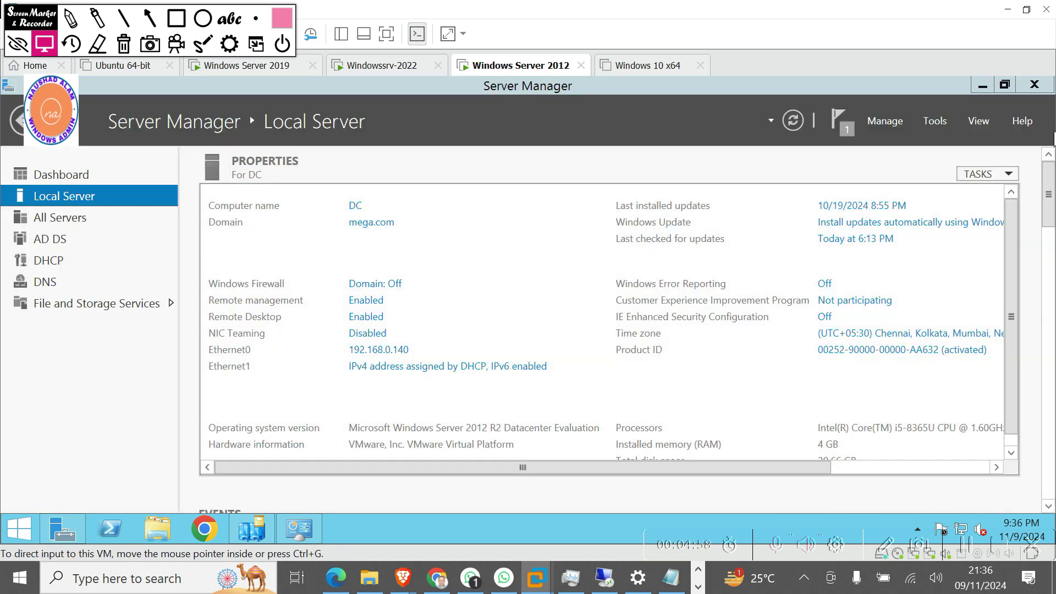
Launch Windows Server Backup from Tools and choose Backup Once in the Actions pane.
{"action": "left_click", "coordinate": [935, 119]}
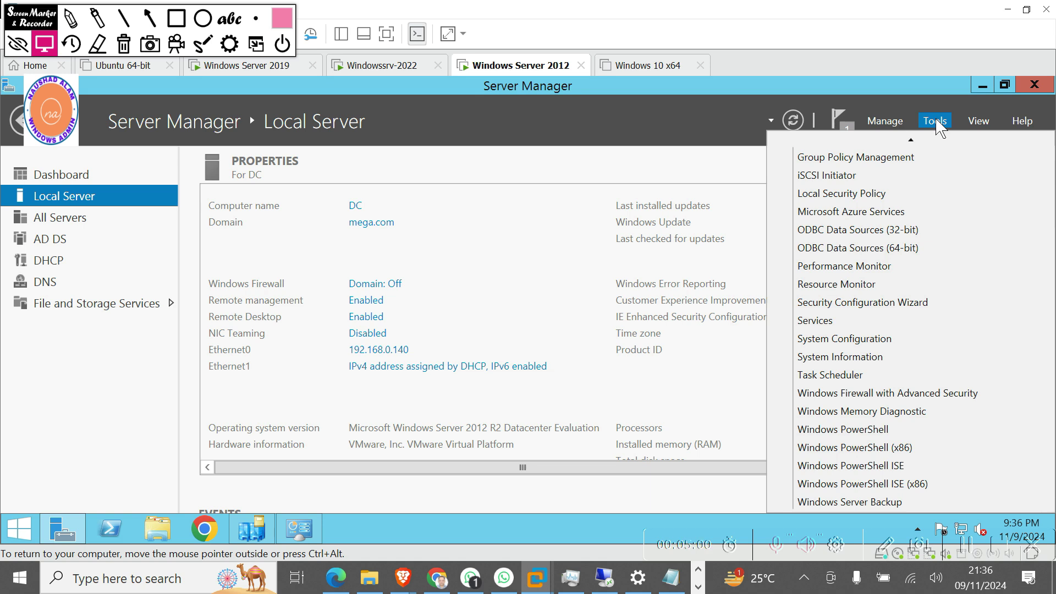
{"action": "left_click", "coordinate": [876, 501]}
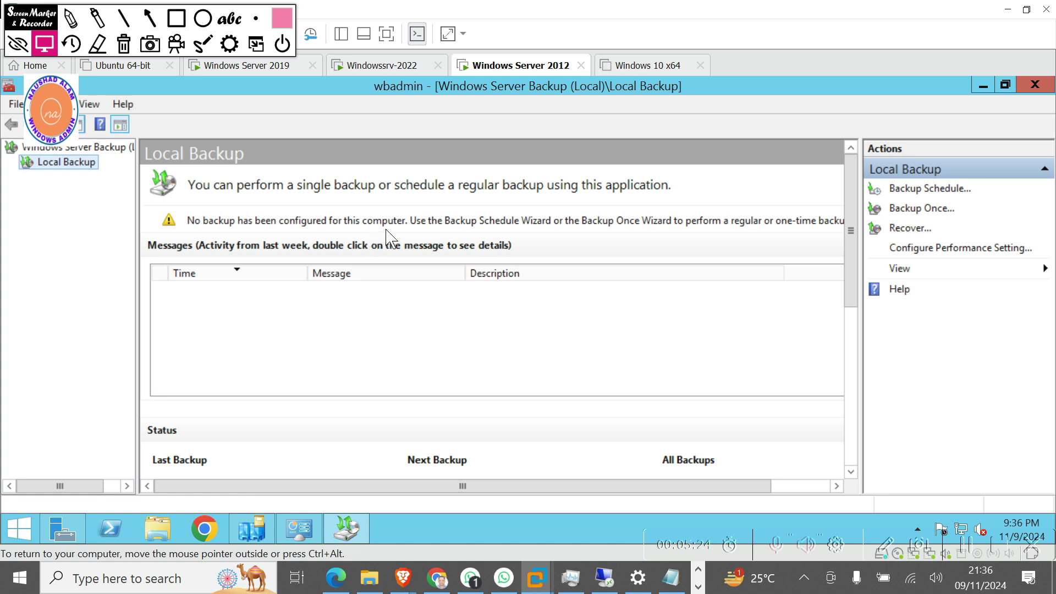
{"action": "left_click", "coordinate": [914, 215]}
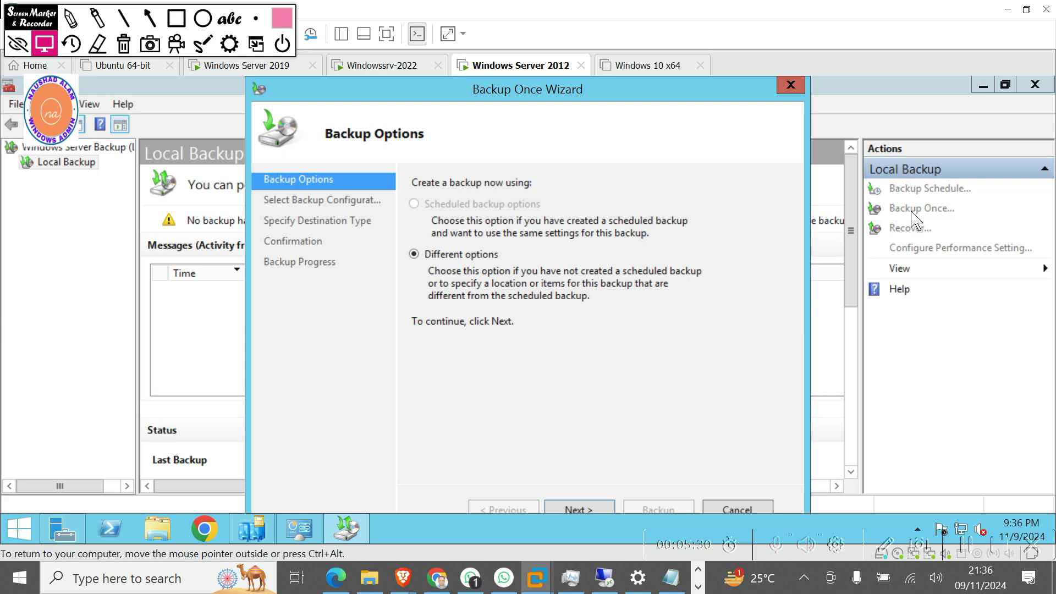
Continue with Different options and choose Custom configuration to reach Select Items for Backup.
{"action": "left_click_drag", "start_coordinate": [484, 101], "coordinate": [474, 100]}
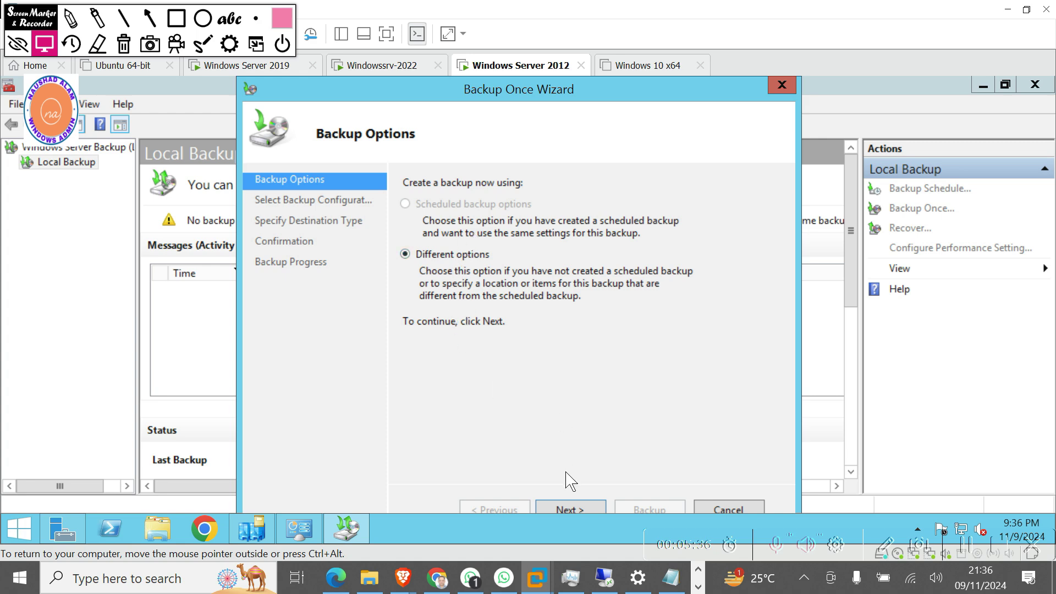
{"action": "left_click", "coordinate": [582, 511]}
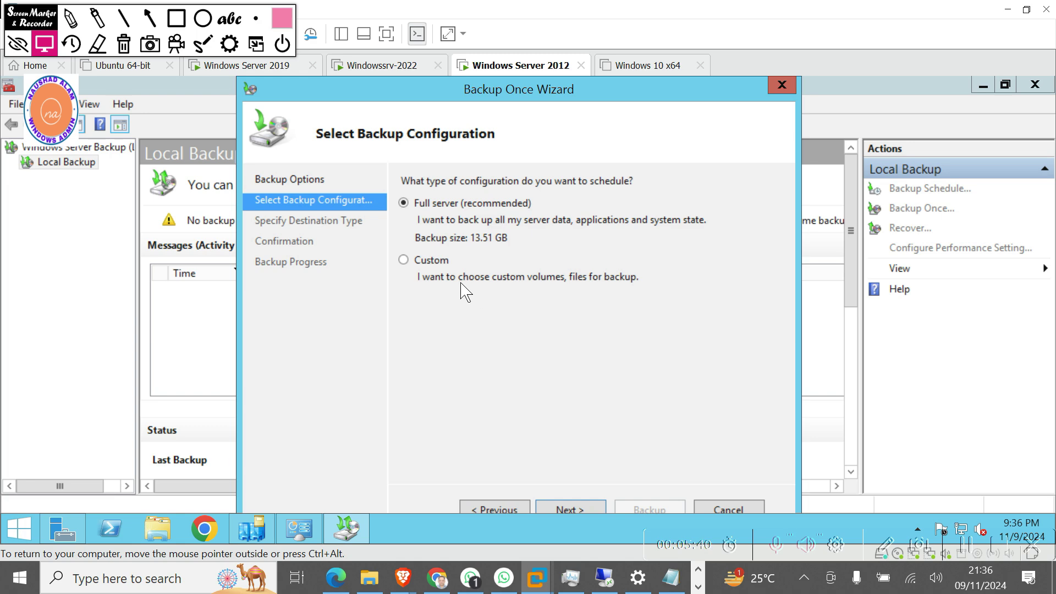
{"action": "left_click", "coordinate": [414, 262]}
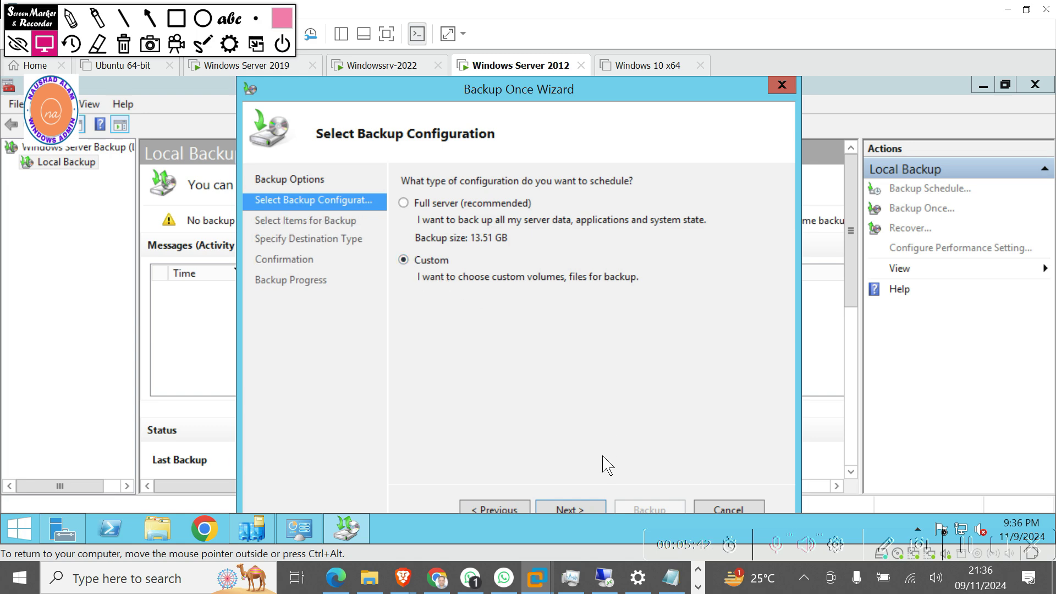
{"action": "left_click", "coordinate": [570, 510]}
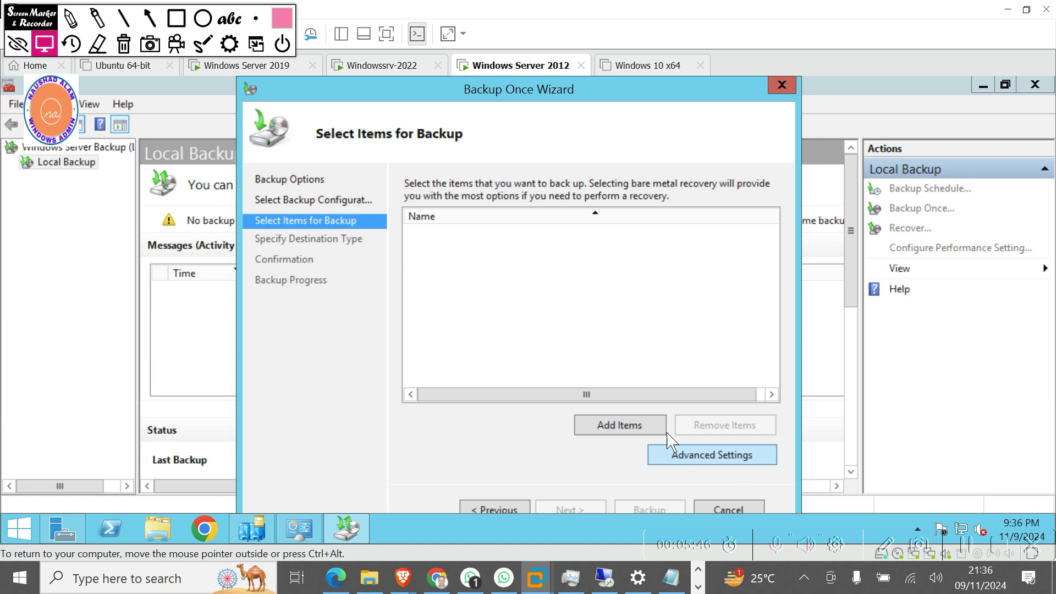
Add System state as the only backup item, leaving System Reserved unselected.
{"action": "left_click", "coordinate": [619, 427]}
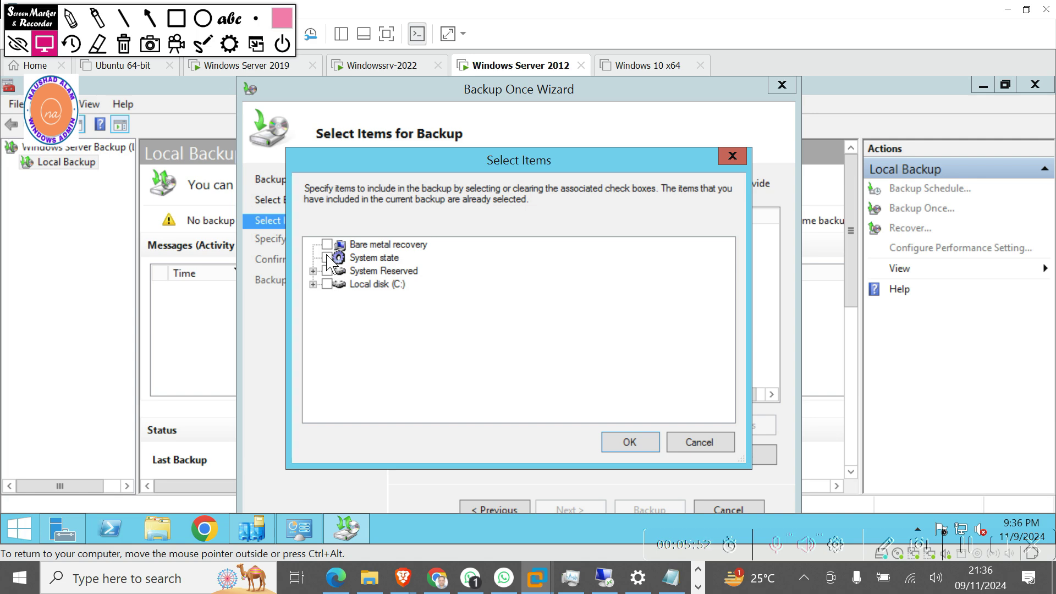
{"action": "left_click", "coordinate": [327, 258]}
{"action": "left_click", "coordinate": [313, 271]}
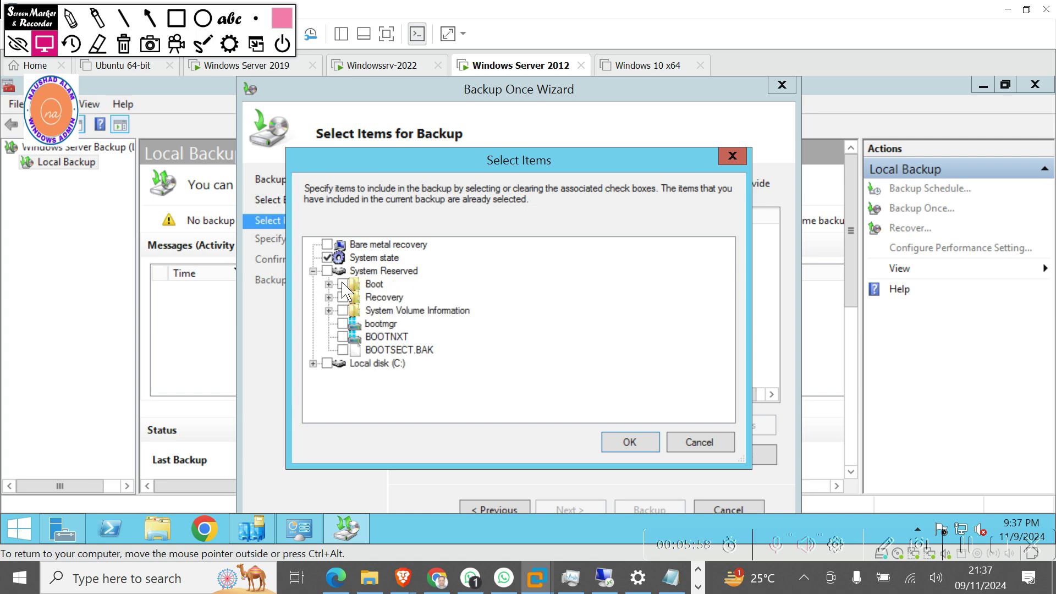
{"action": "left_click", "coordinate": [327, 272]}
{"action": "left_click", "coordinate": [627, 444]}
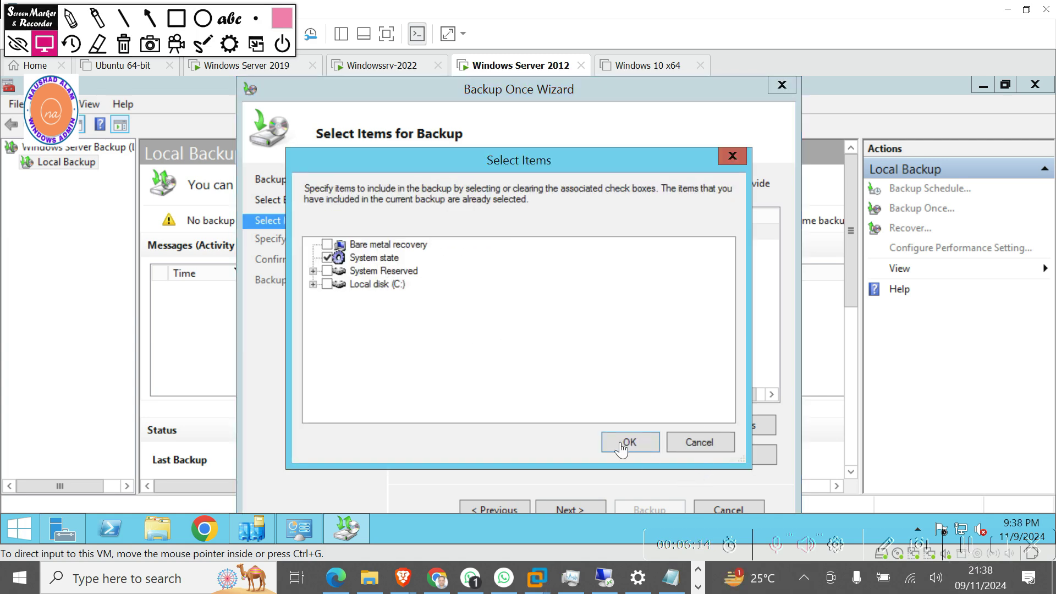
{"action": "left_click", "coordinate": [625, 445]}
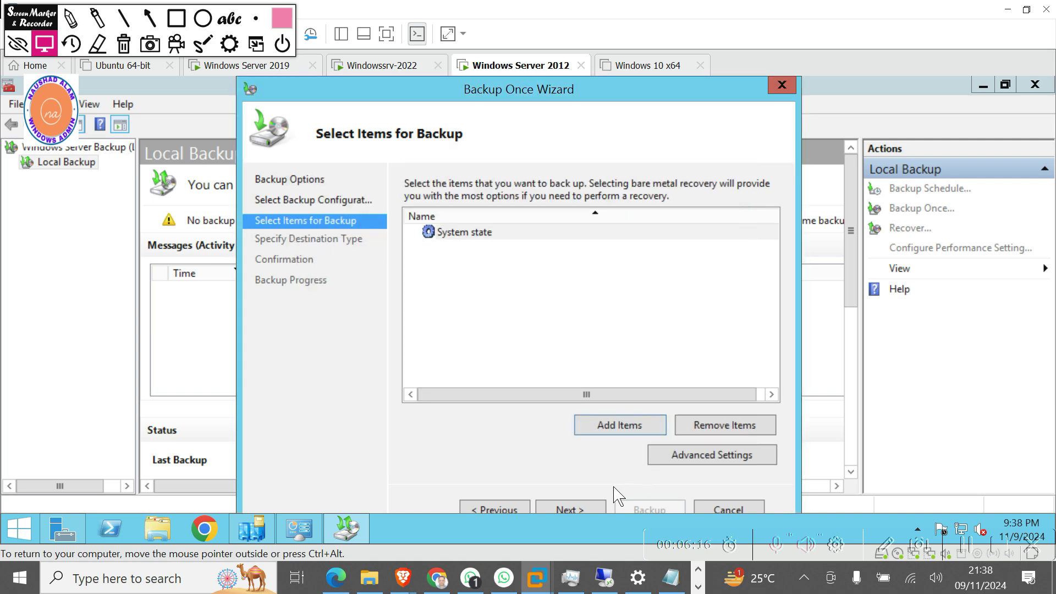
Advance the Backup Once Wizard to the Specify Destination Type page.
{"action": "left_click", "coordinate": [570, 508]}
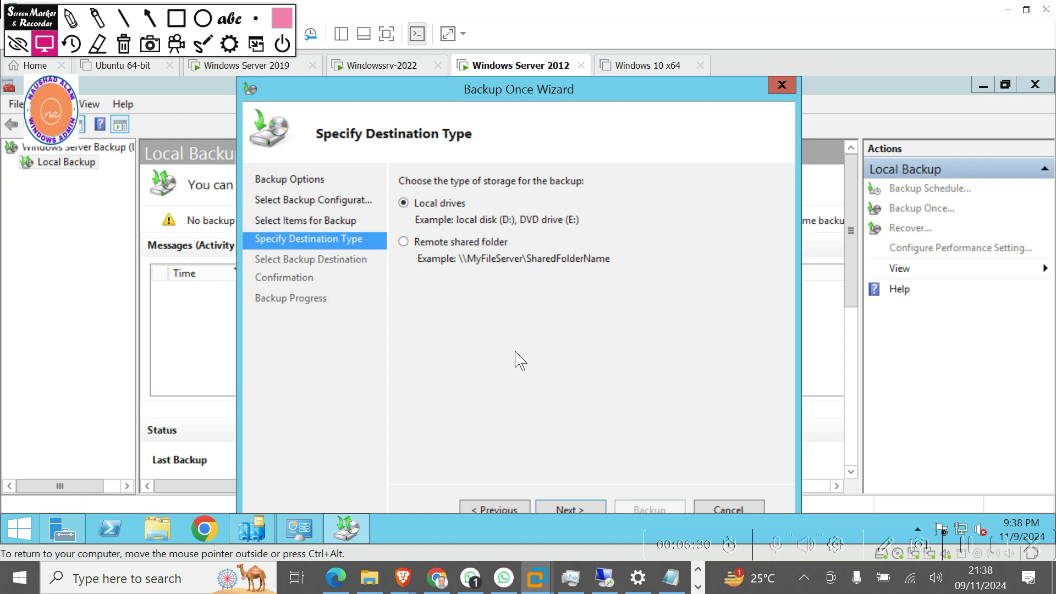
Inspect the DVD Drive (D:) destination, then go back and pick Remote shared folder storage.
{"action": "left_click", "coordinate": [569, 508]}
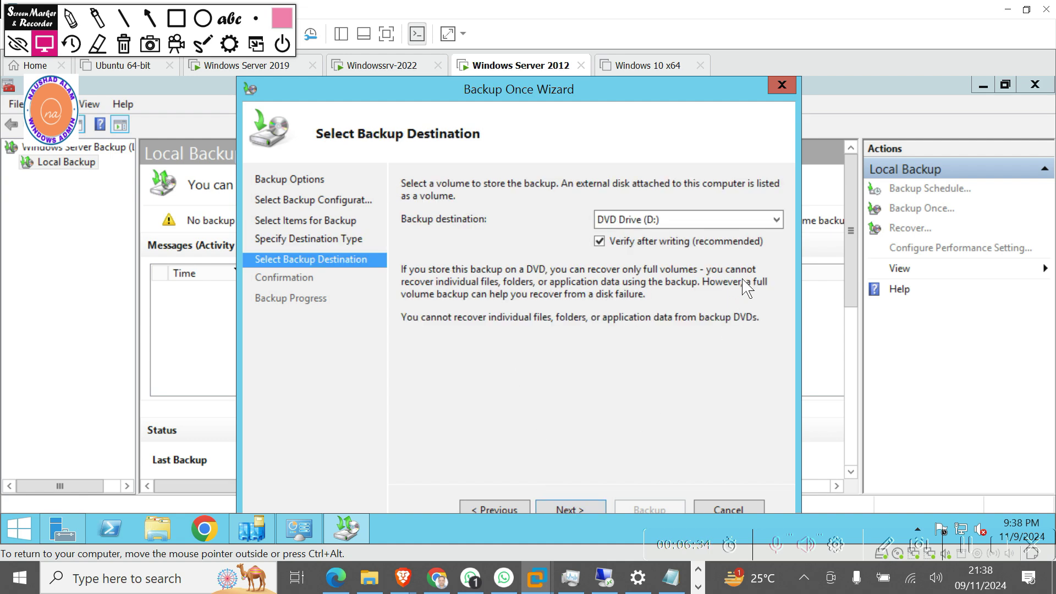
{"action": "left_click", "coordinate": [778, 221]}
{"action": "left_click", "coordinate": [779, 220]}
{"action": "left_click", "coordinate": [777, 220]}
{"action": "left_click", "coordinate": [779, 223]}
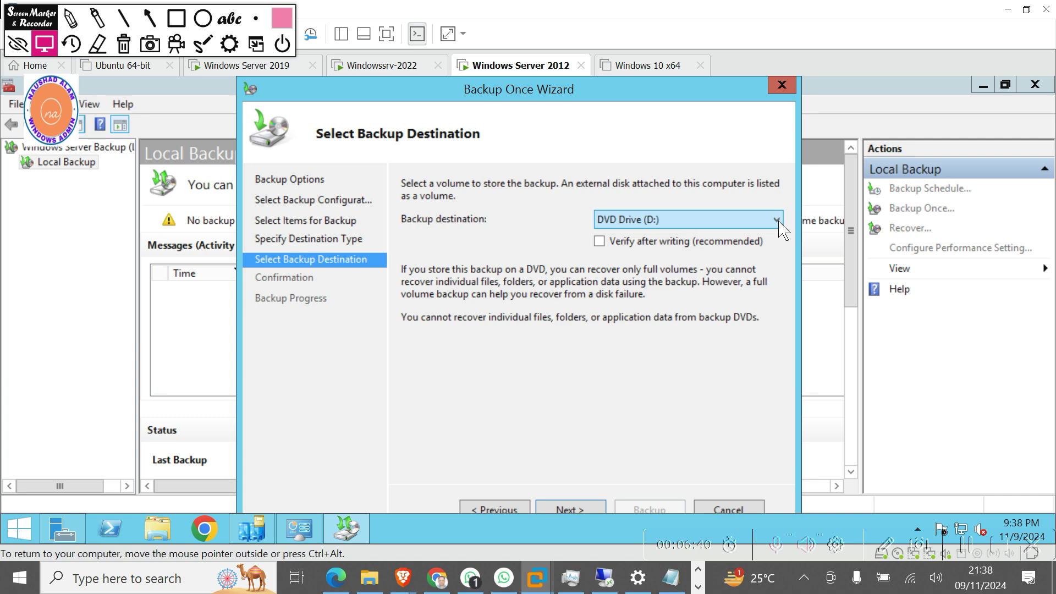
{"action": "left_click", "coordinate": [600, 242]}
{"action": "left_click", "coordinate": [600, 242]}
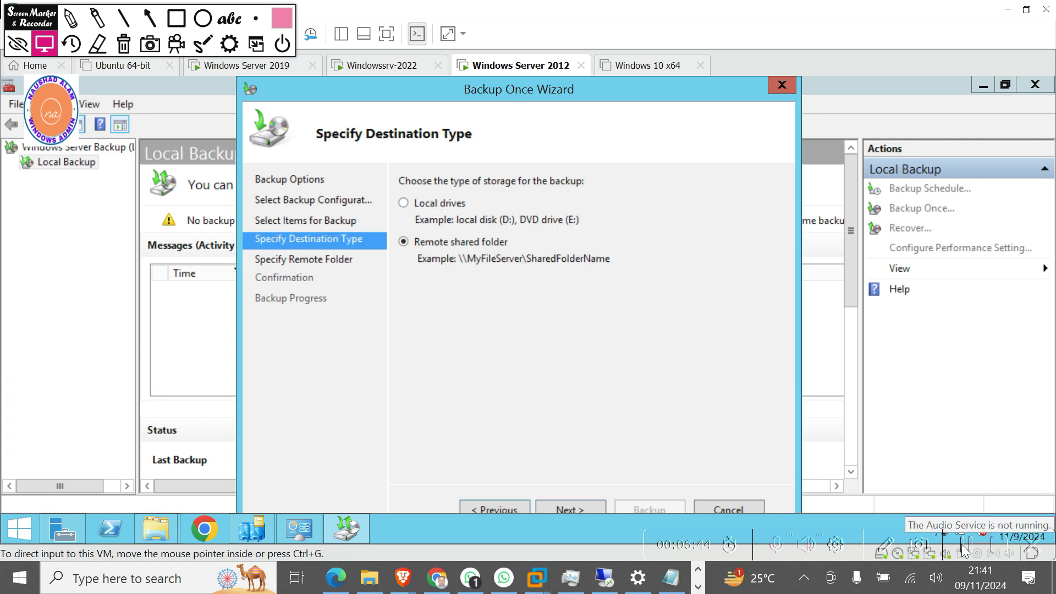
{"action": "left_click", "coordinate": [422, 204]}
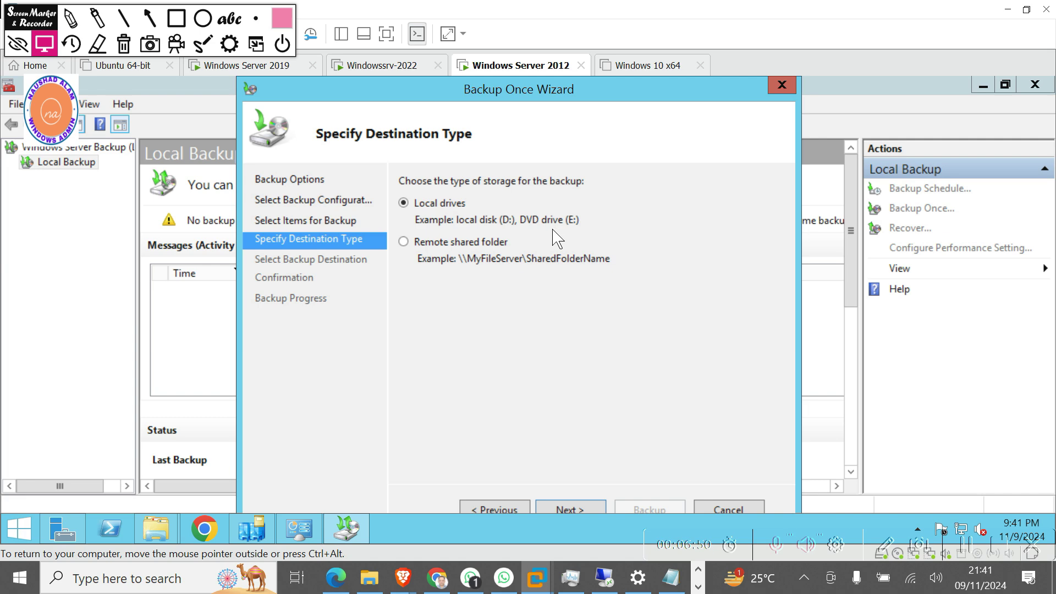
{"action": "left_click", "coordinate": [417, 244]}
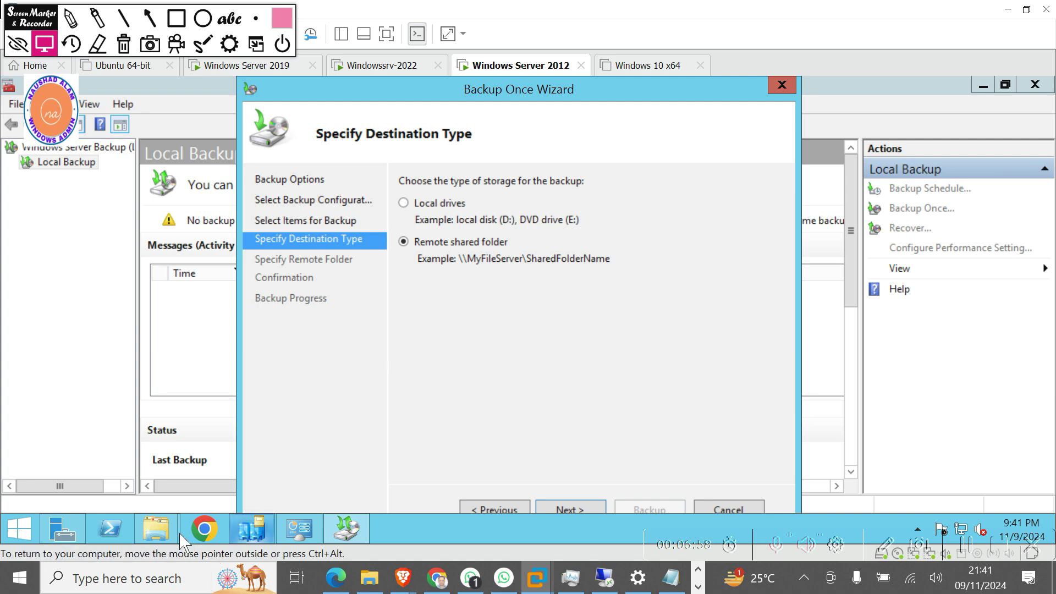
{"action": "mouse_move", "coordinate": [160, 531]}
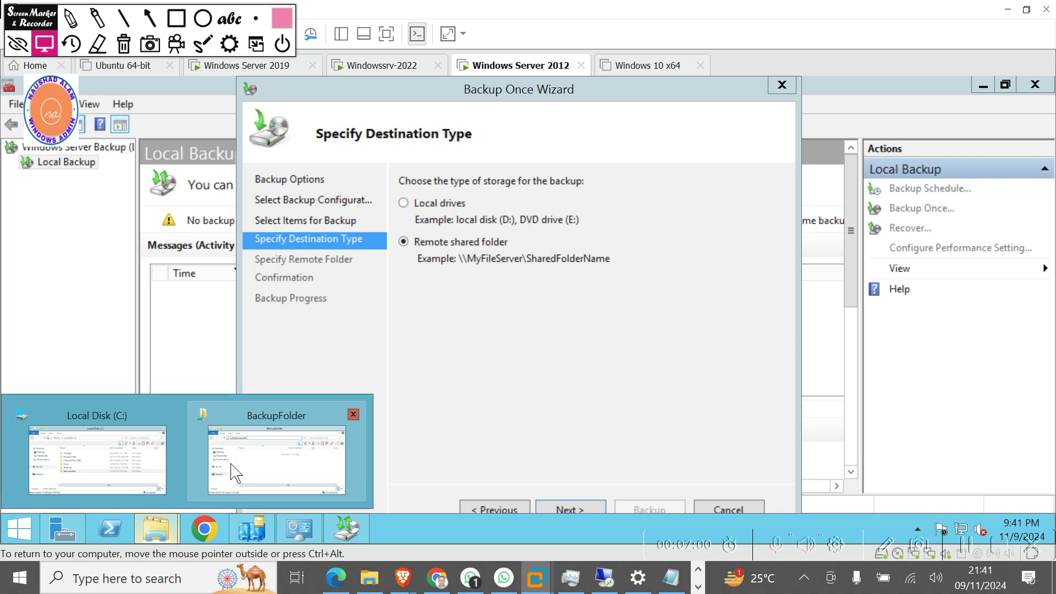
{"action": "left_click", "coordinate": [137, 487]}
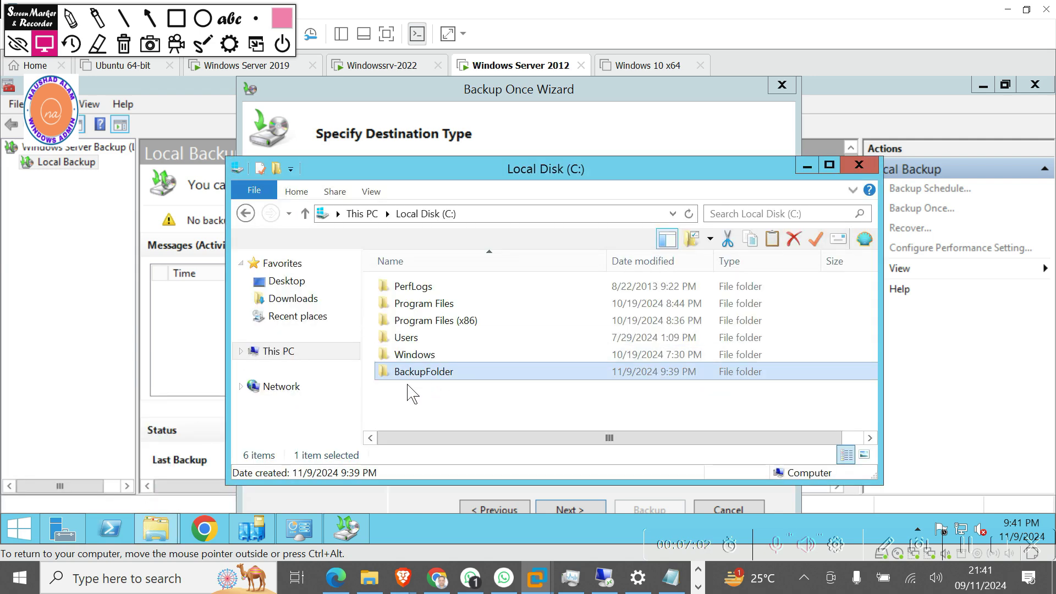
{"action": "left_click", "coordinate": [808, 166]}
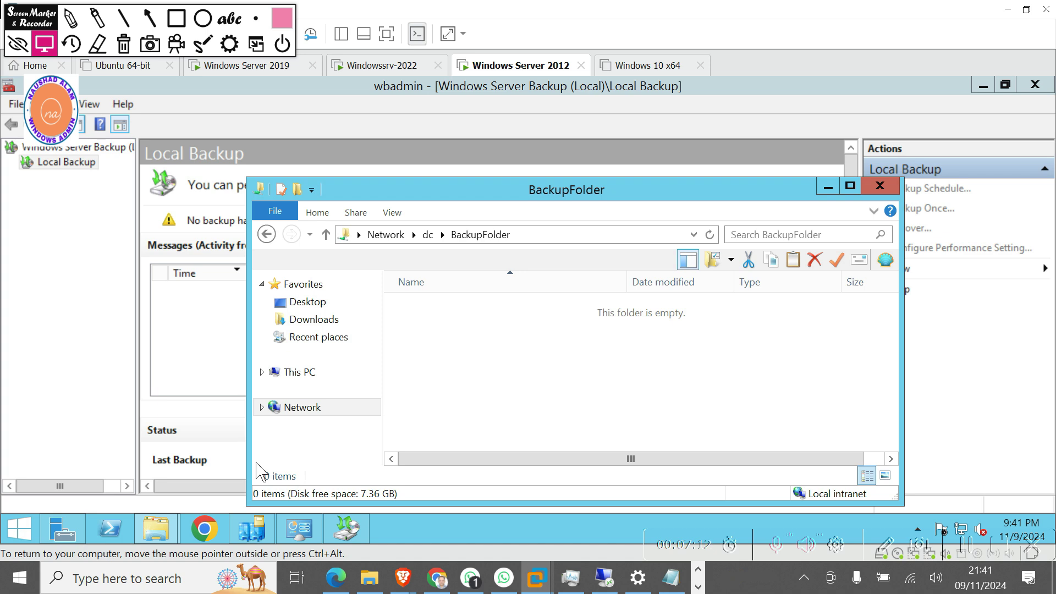
{"action": "left_click", "coordinate": [554, 234]}
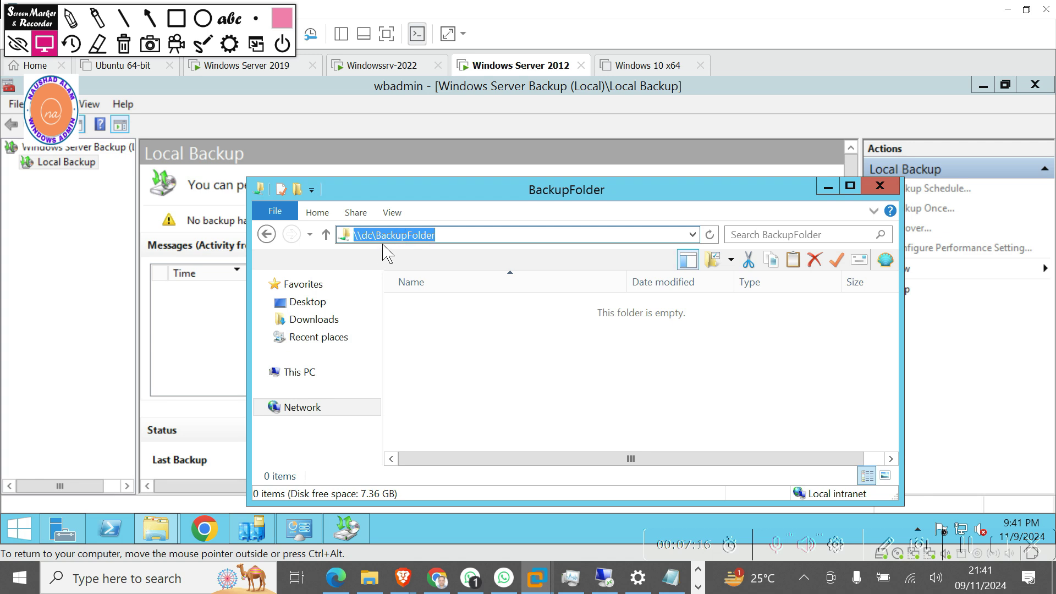
{"action": "left_click", "coordinate": [828, 187]}
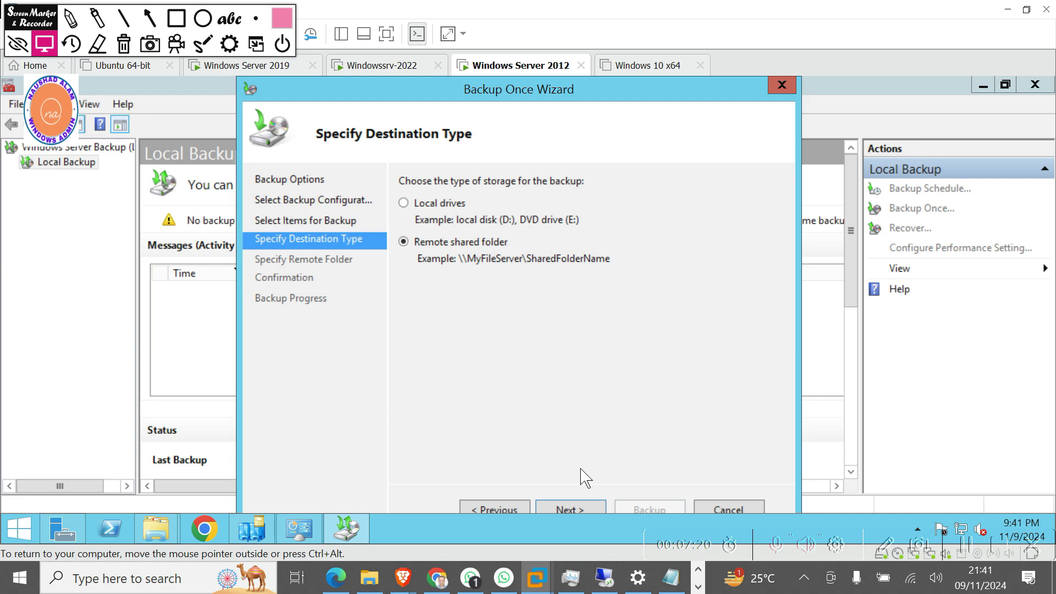
Keep \\dc\BackupFolder with Inherit access, pass the confirmation, and start the backup.
{"action": "left_click", "coordinate": [567, 510]}
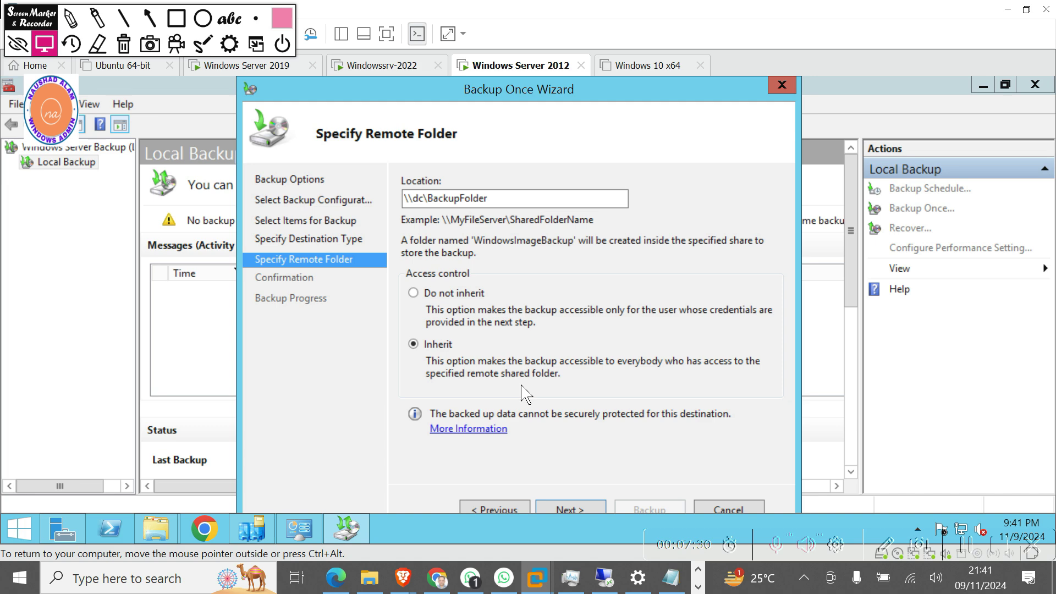
{"action": "left_click", "coordinate": [574, 510]}
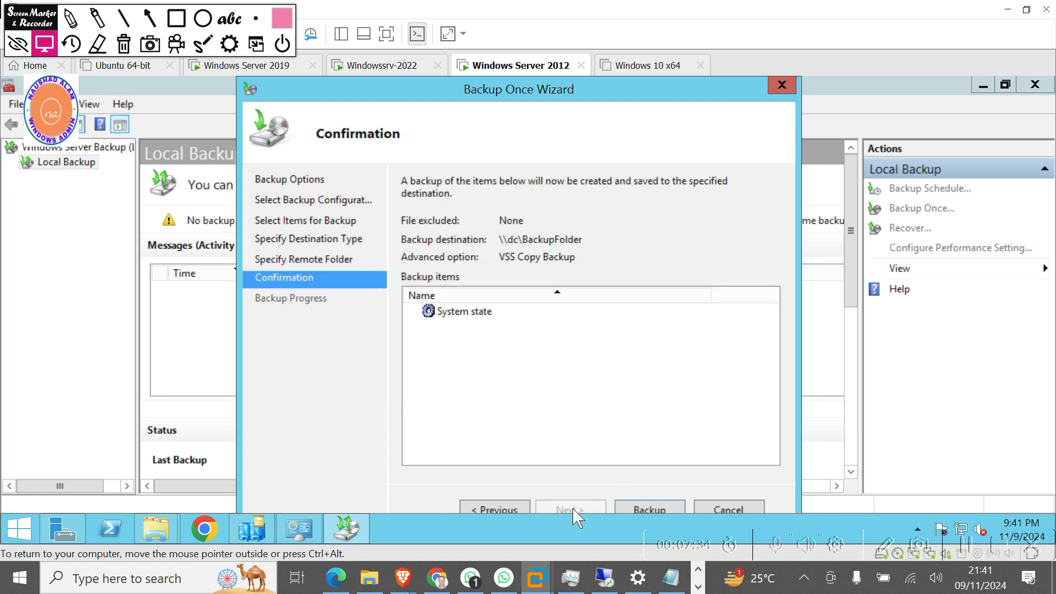
{"action": "left_click", "coordinate": [649, 510]}
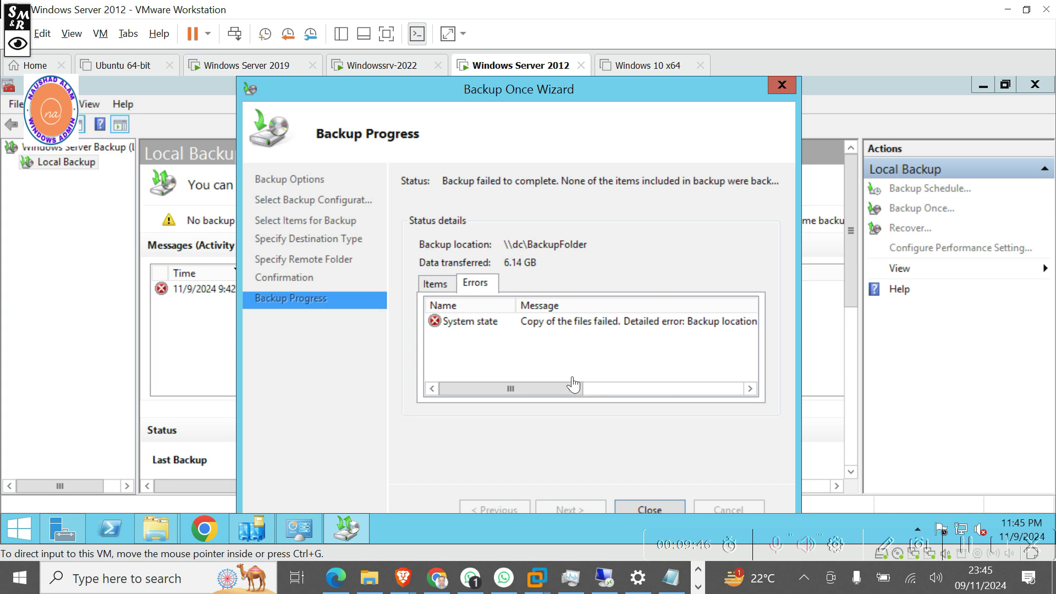
Review the low-space error and the Items tab showing System state canceled at 6.14 of 9.05 GB.
{"action": "left_click", "coordinate": [551, 392]}
{"action": "left_click_drag", "start_coordinate": [557, 387], "coordinate": [694, 389]}
{"action": "left_click", "coordinate": [440, 286]}
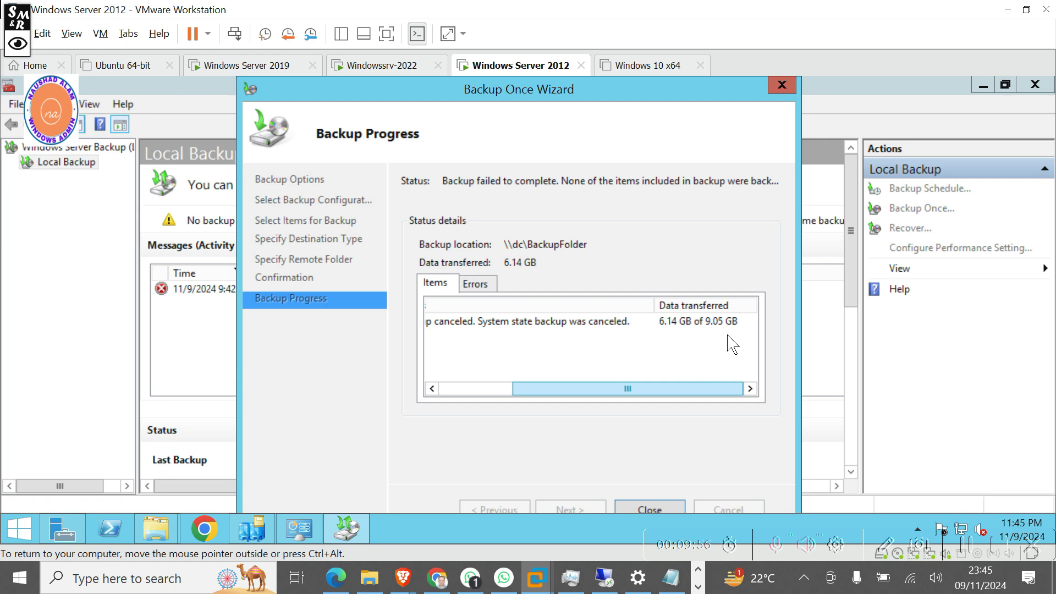
Check the size of C:\BackupFolder\WindowsImageBackup\DC in its Properties dialog.
{"action": "mouse_move", "coordinate": [157, 542]}
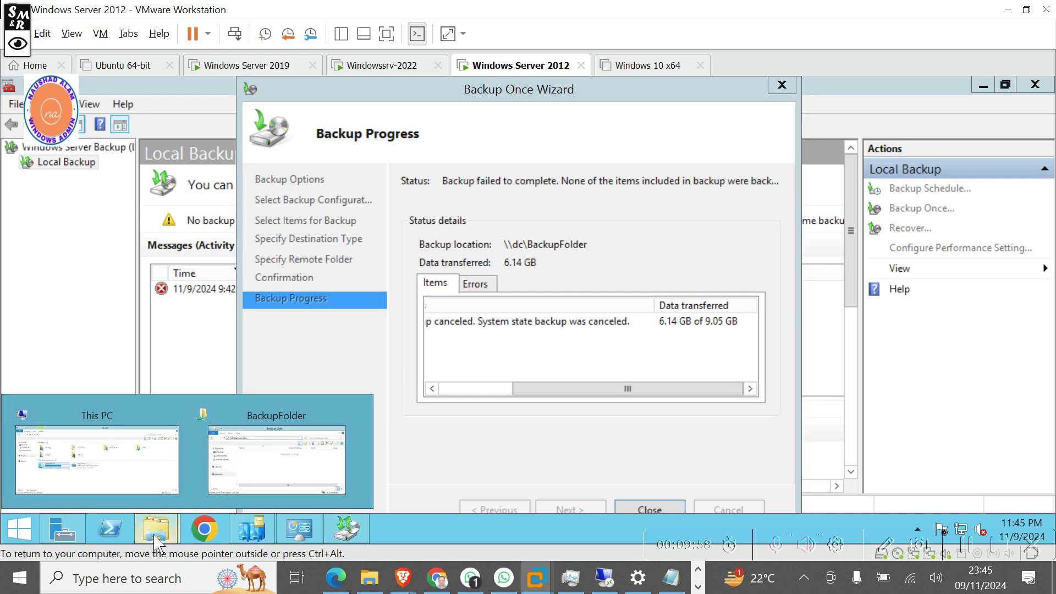
{"action": "left_click", "coordinate": [148, 472]}
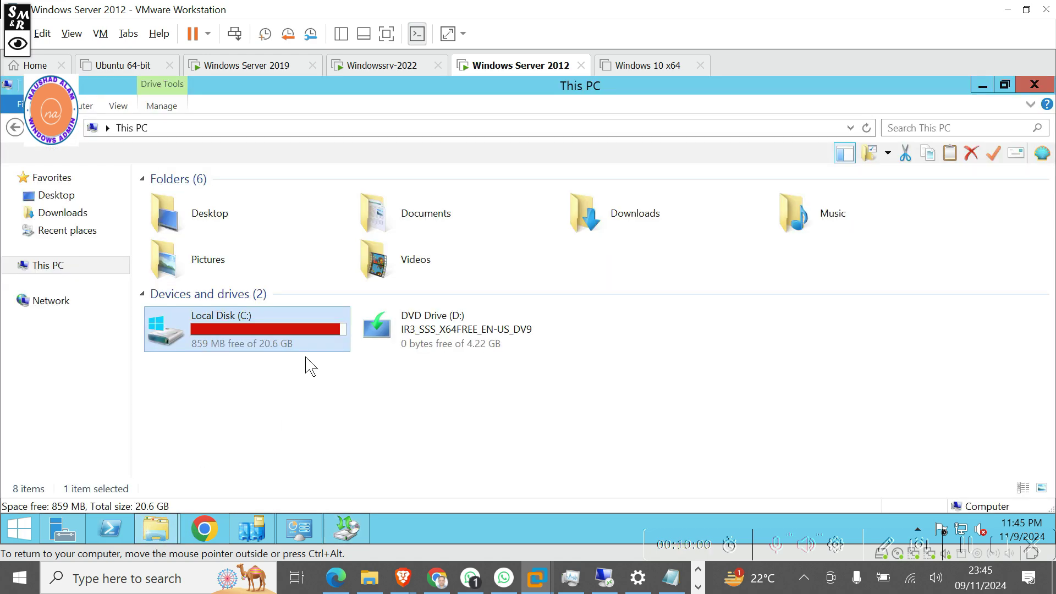
{"action": "mouse_move", "coordinate": [288, 357]}
{"action": "double_click", "coordinate": [232, 343]}
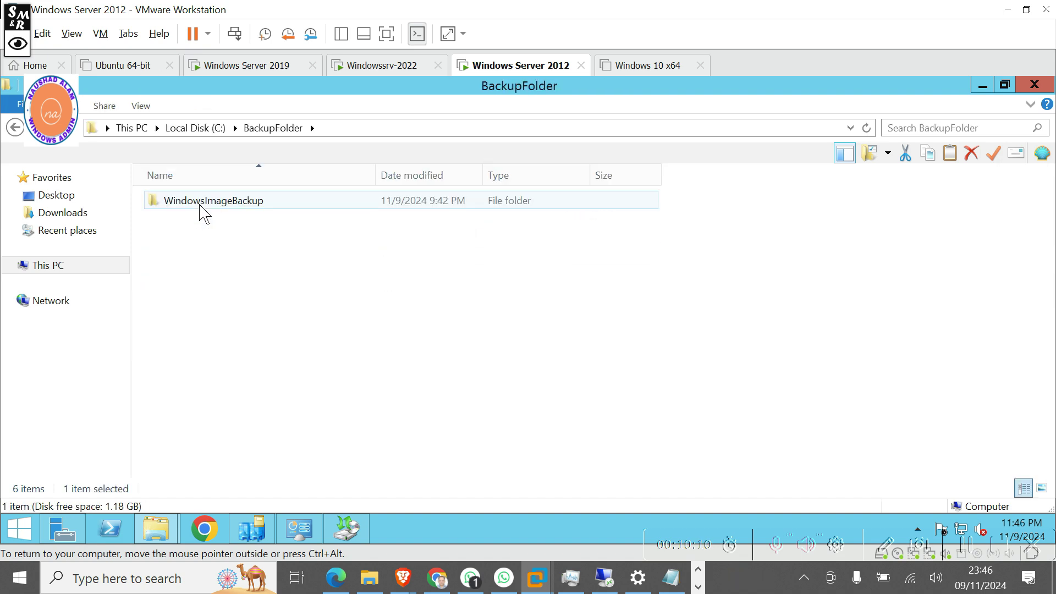
{"action": "double_click", "coordinate": [202, 203]}
{"action": "double_click", "coordinate": [202, 204]}
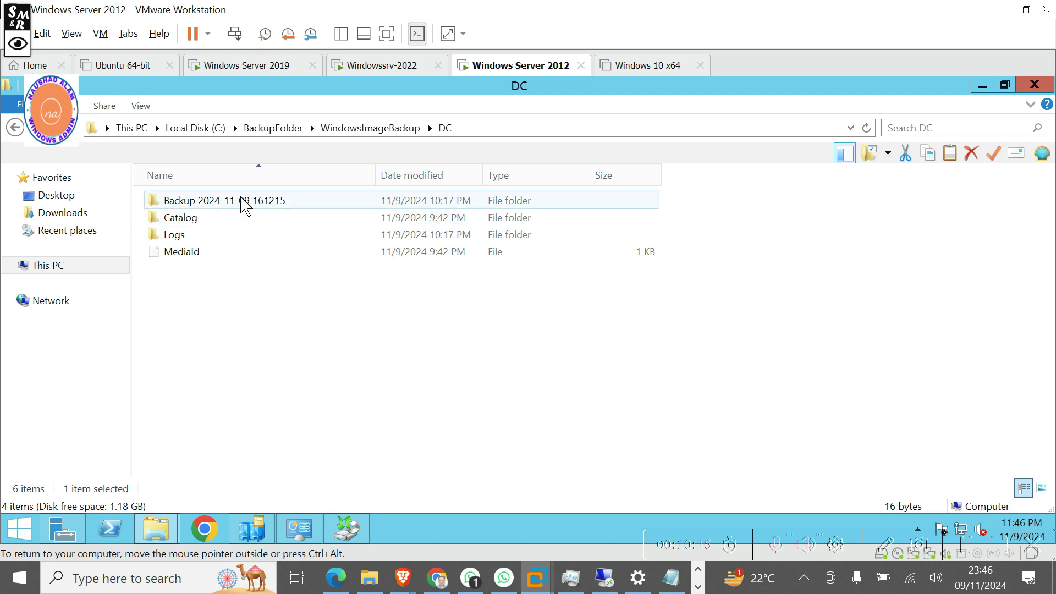
{"action": "right_click", "coordinate": [230, 322]}
{"action": "left_click", "coordinate": [322, 312]}
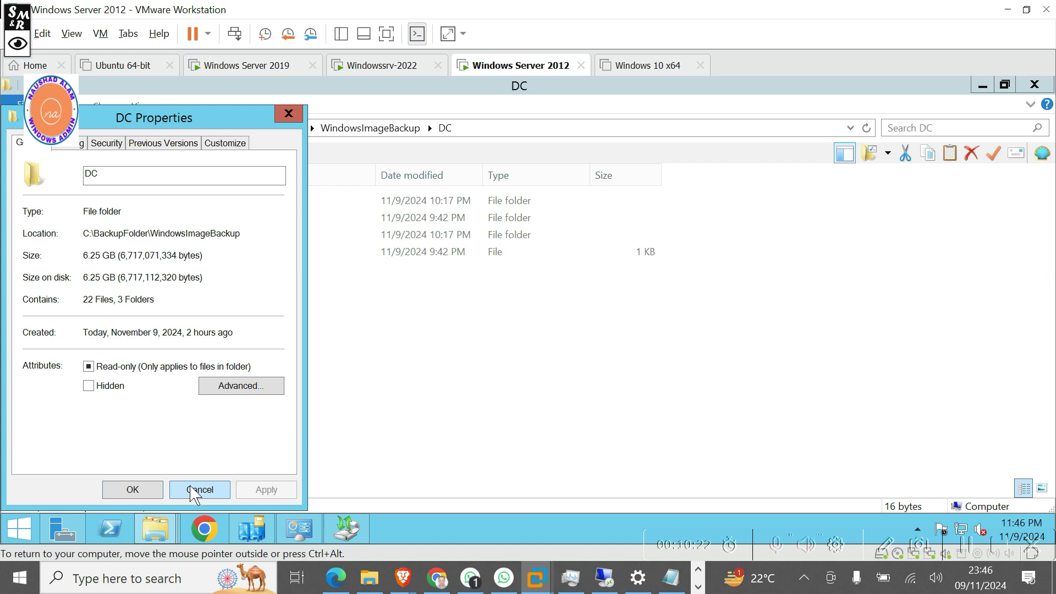
{"action": "left_click", "coordinate": [197, 490]}
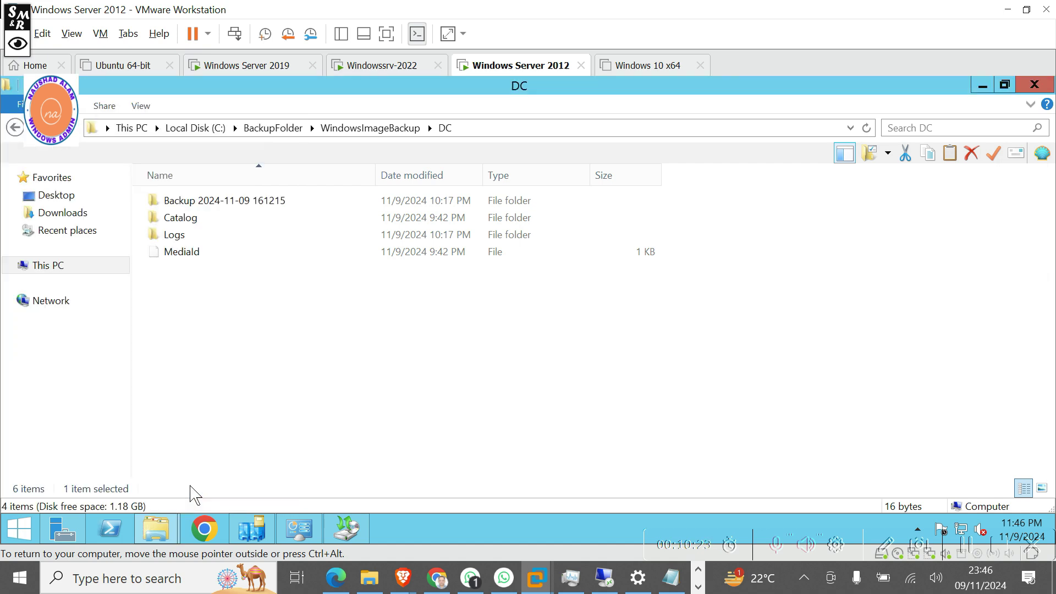
Navigate back up through BackupFolder and Local Disk (C:) to This PC.
{"action": "left_click", "coordinate": [273, 128]}
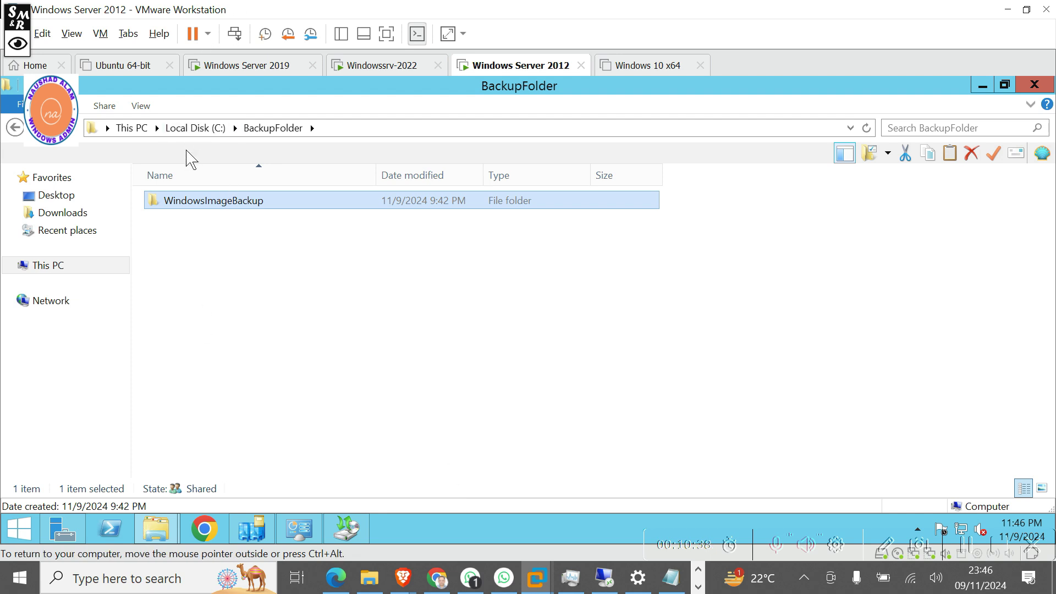
{"action": "left_click", "coordinate": [197, 132]}
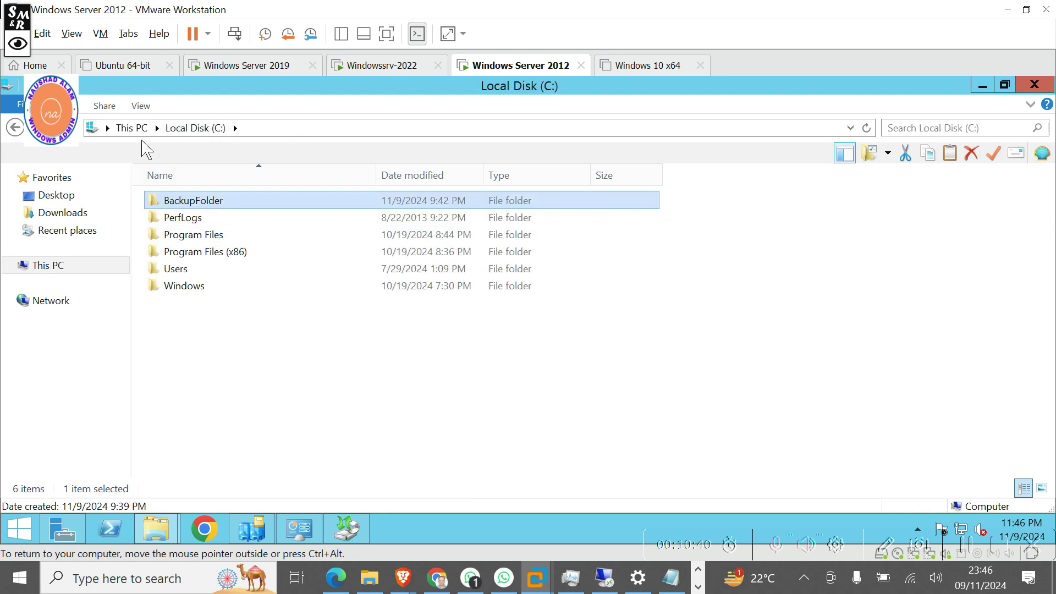
{"action": "left_click", "coordinate": [132, 128]}
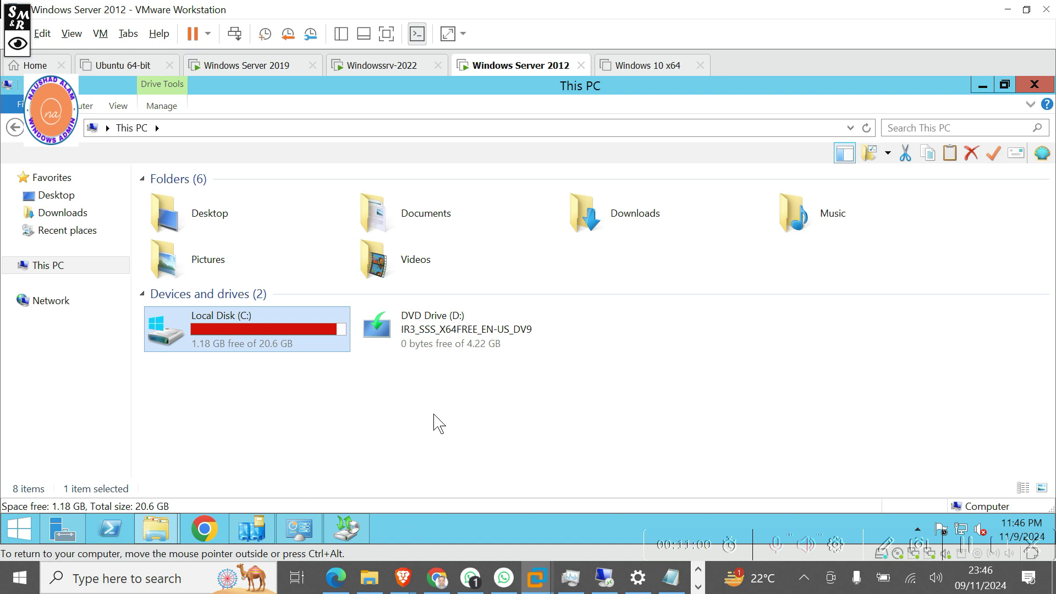
Shut down the server from the Start menu, forcing shutdown despite open apps.
{"action": "left_click", "coordinate": [19, 529]}
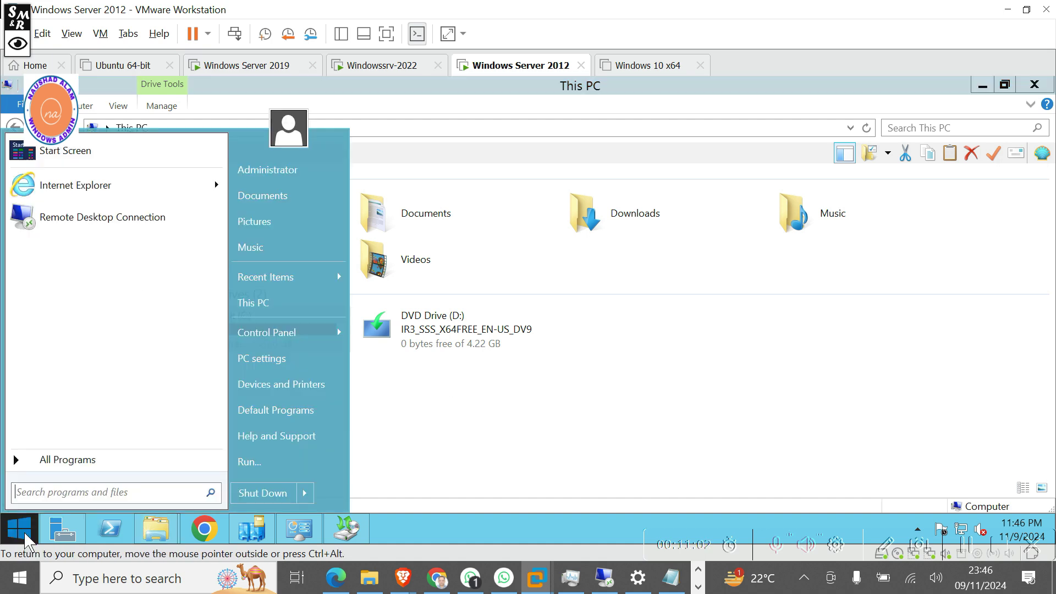
{"action": "left_click", "coordinate": [256, 493]}
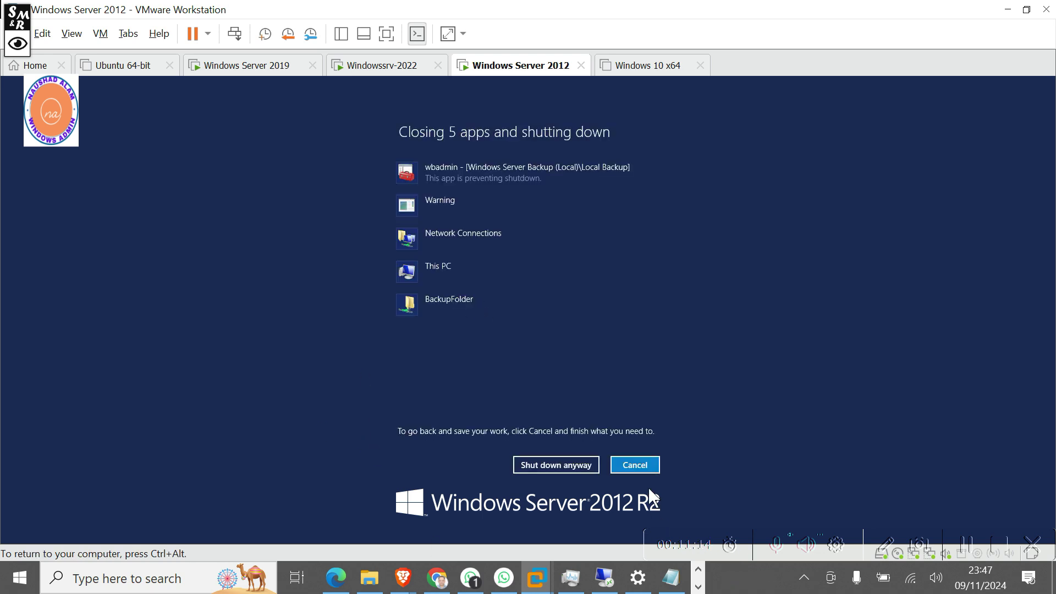
{"action": "left_click", "coordinate": [561, 467]}
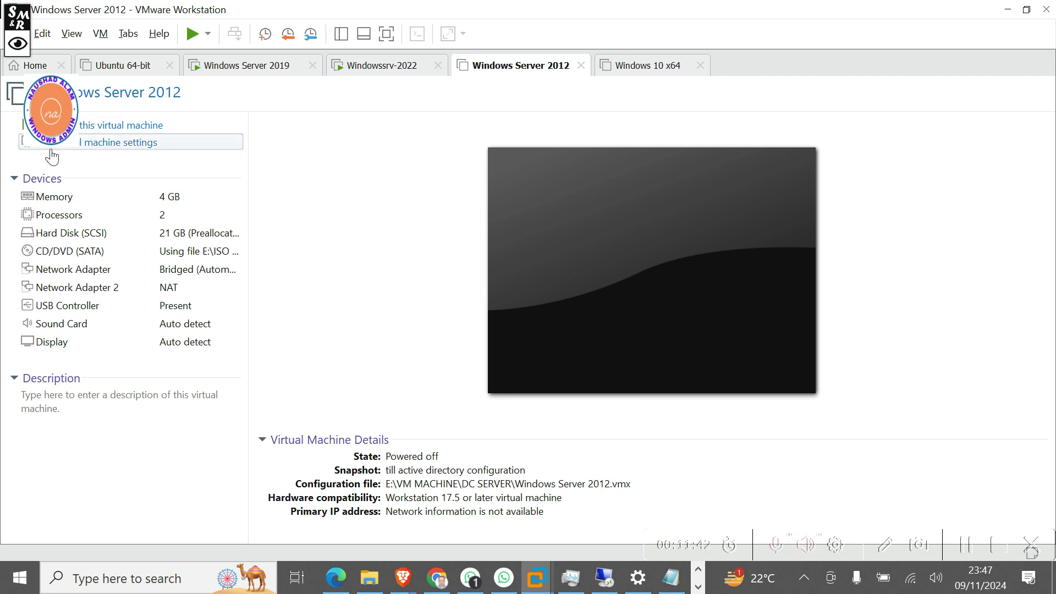
Inspect the VM's hard disk and CD/DVD ISO settings in the virtual machine settings.
{"action": "left_click", "coordinate": [52, 149]}
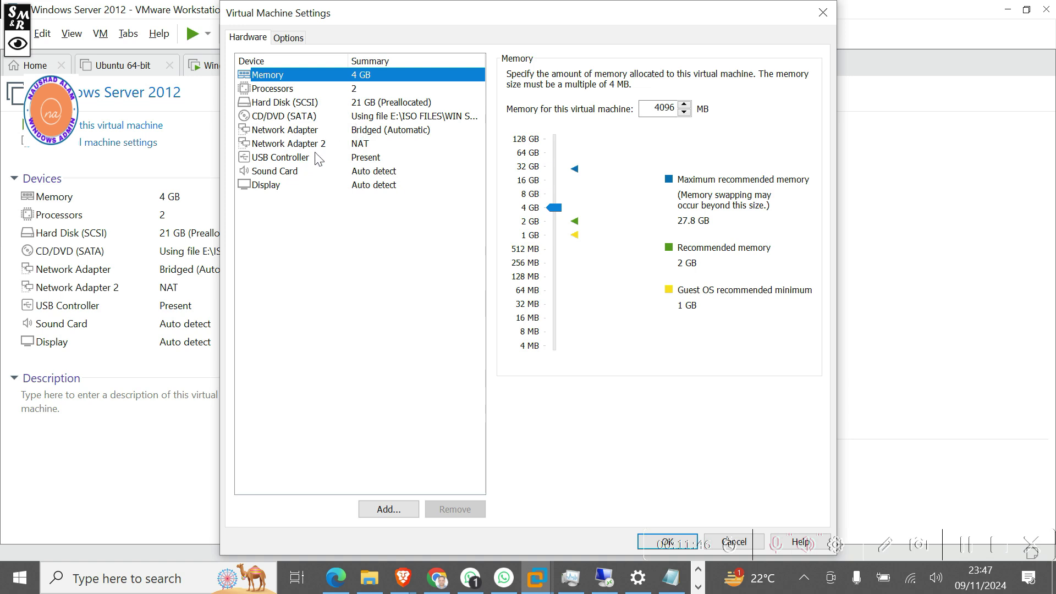
{"action": "left_click", "coordinate": [312, 104]}
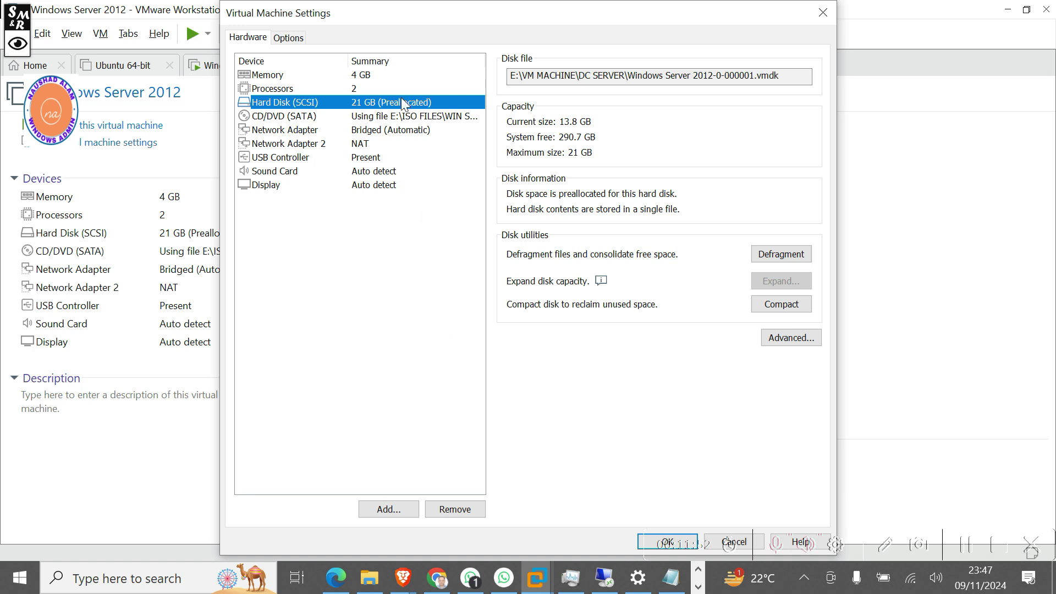
{"action": "left_click", "coordinate": [304, 119]}
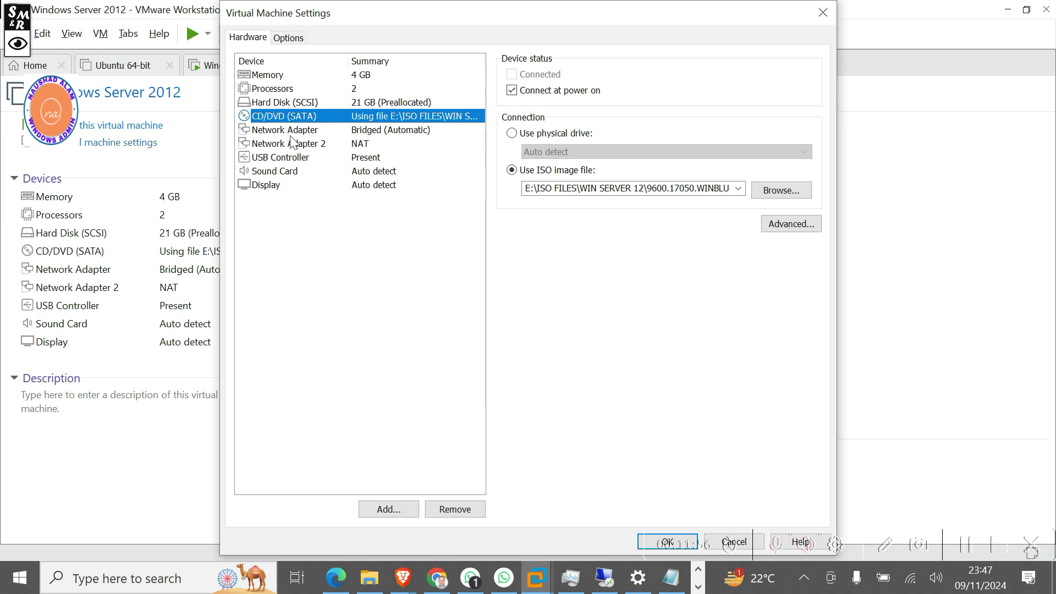
{"action": "left_click", "coordinate": [294, 107]}
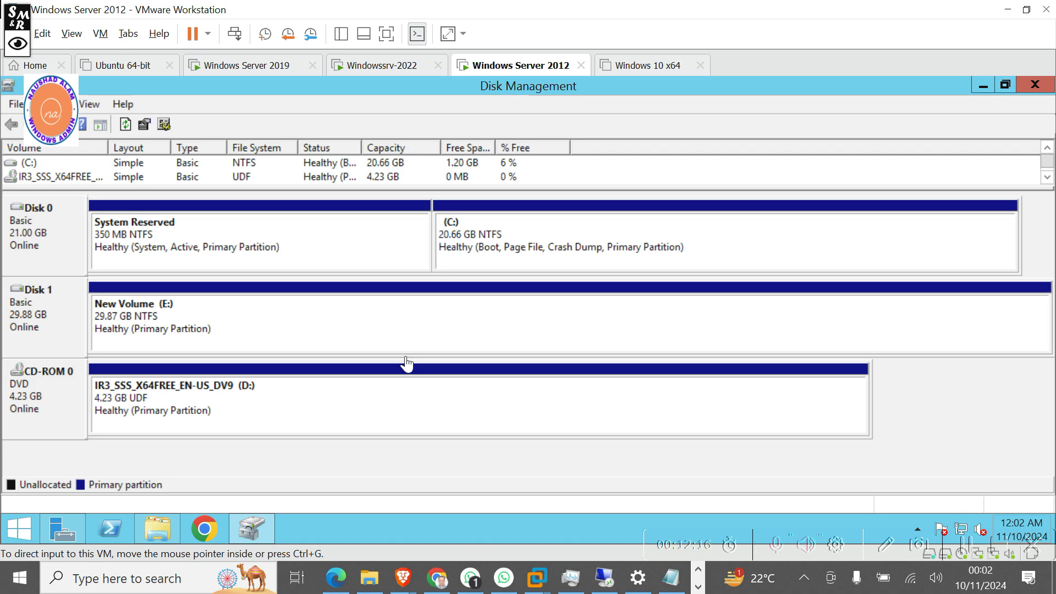
{"action": "key", "text": "super+e"}
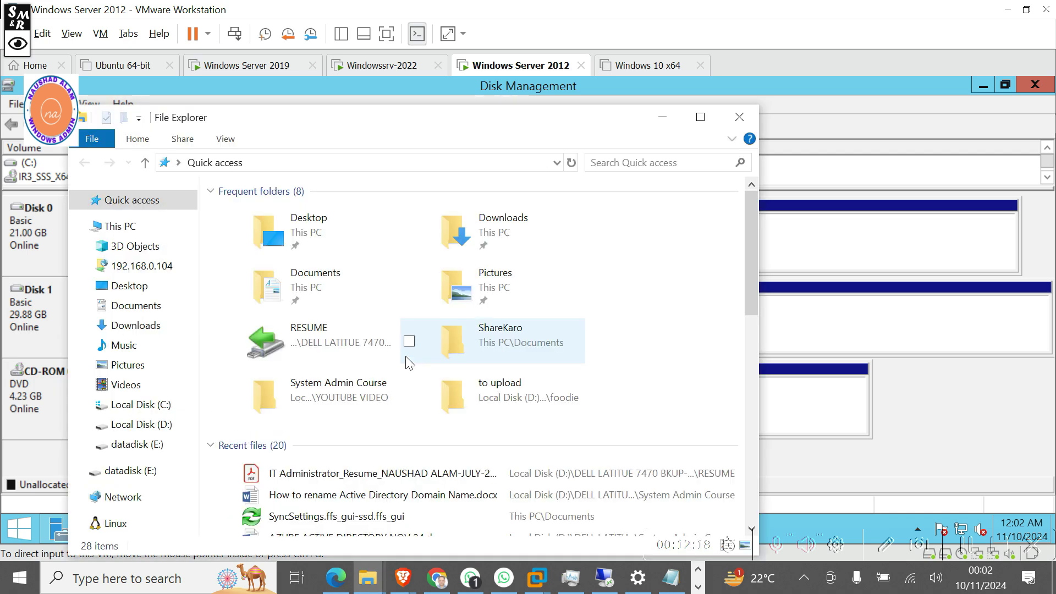
{"action": "left_click", "coordinate": [701, 117]}
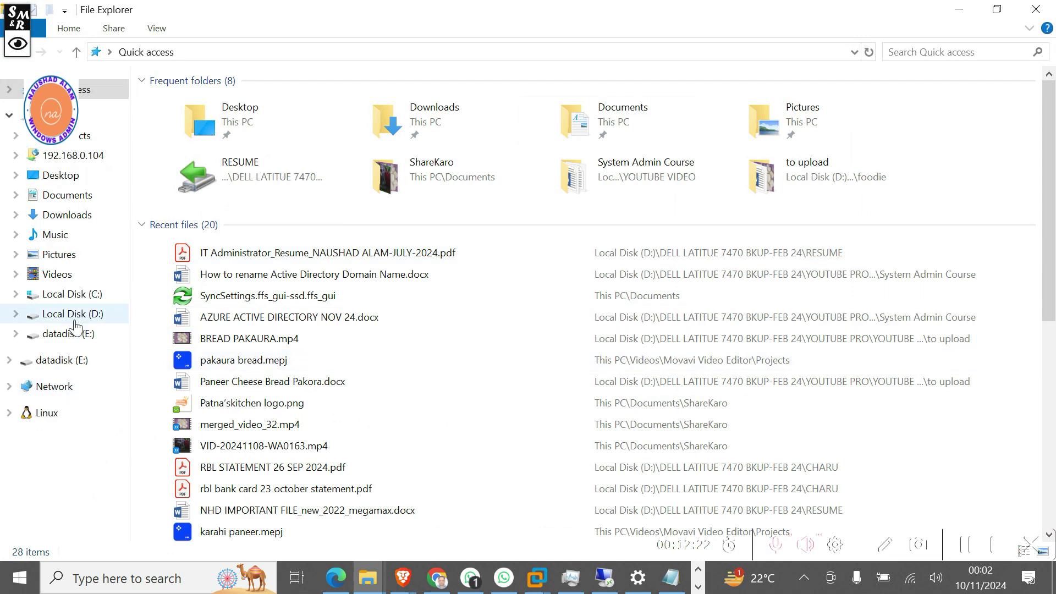
{"action": "left_click", "coordinate": [83, 115]}
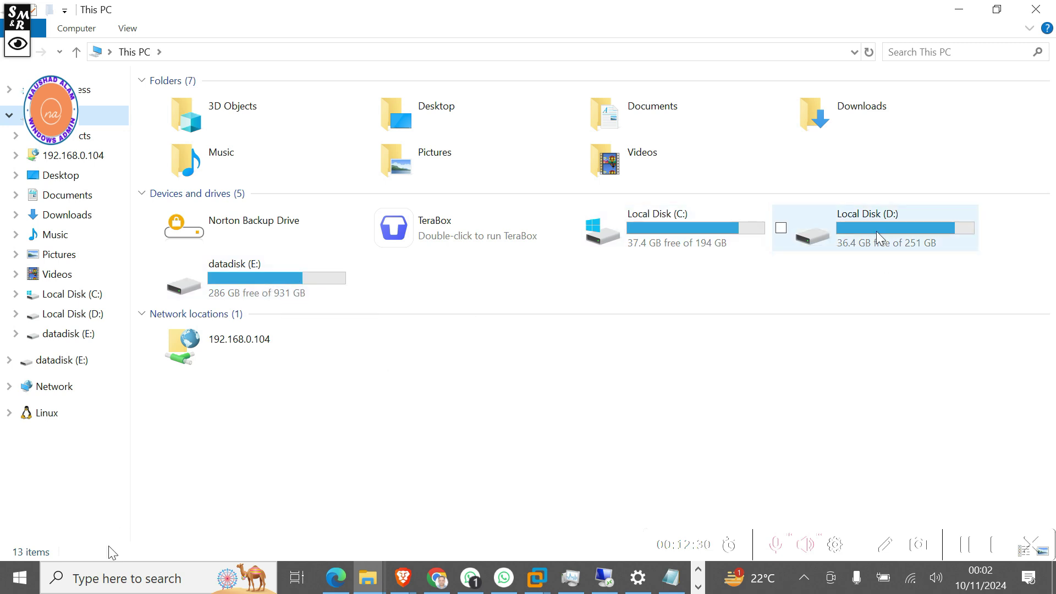
{"action": "left_click", "coordinate": [27, 586]}
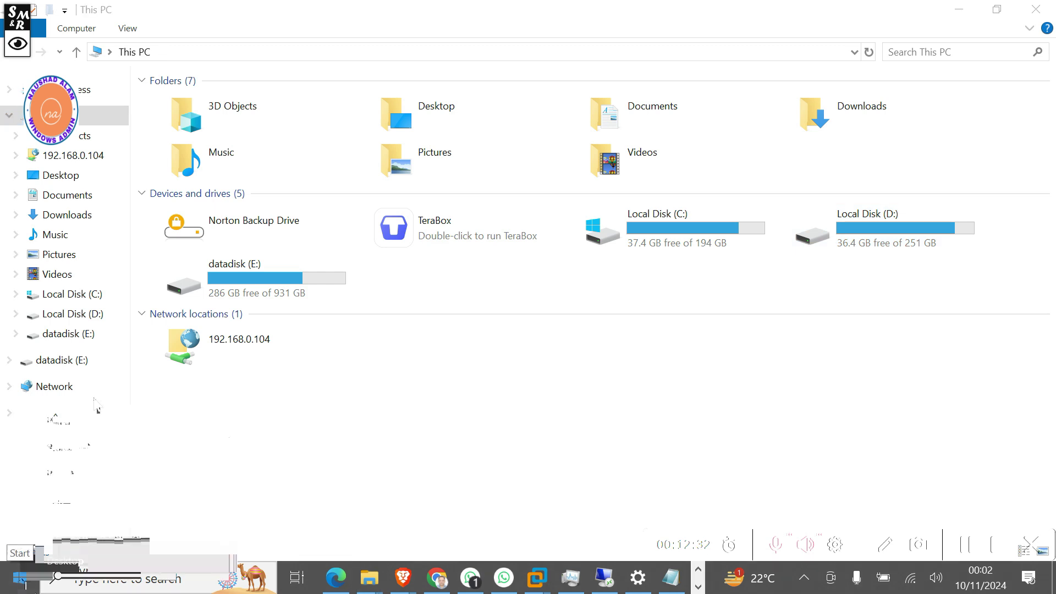
{"action": "left_click", "coordinate": [82, 288]}
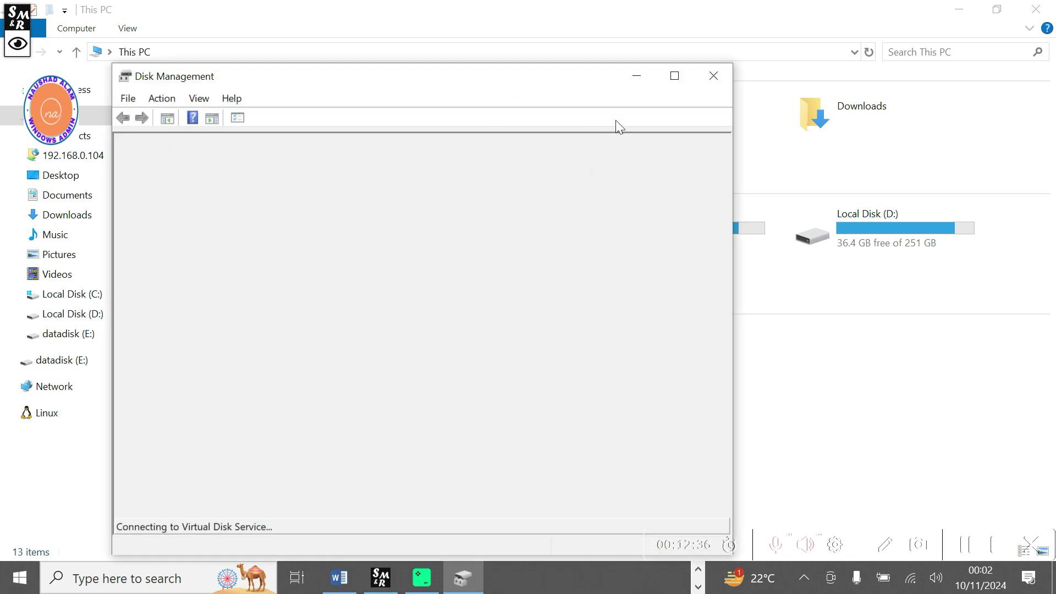
{"action": "left_click", "coordinate": [673, 76]}
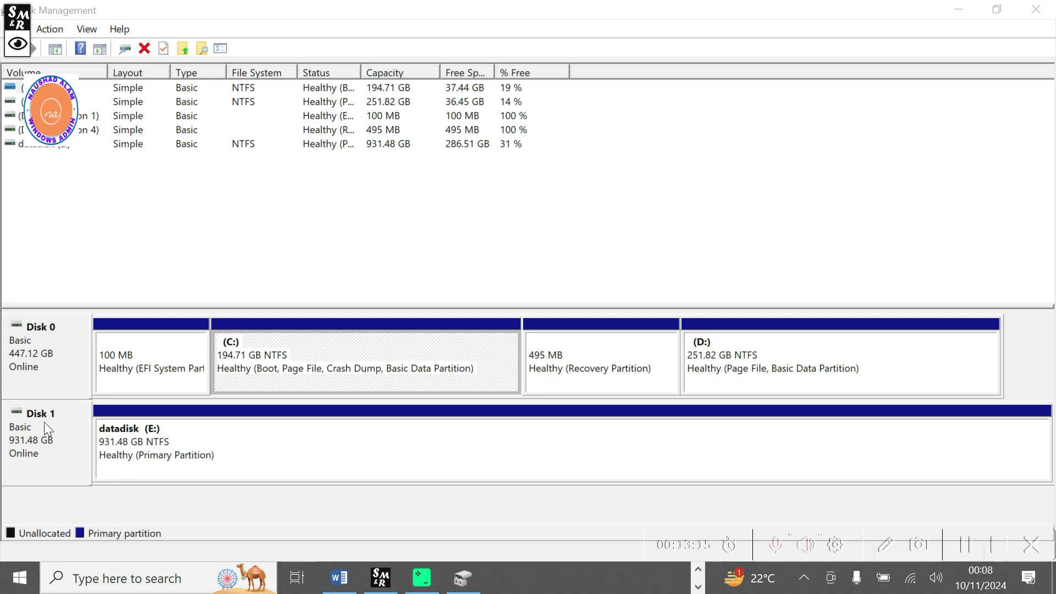
{"action": "left_click", "coordinate": [1045, 12]}
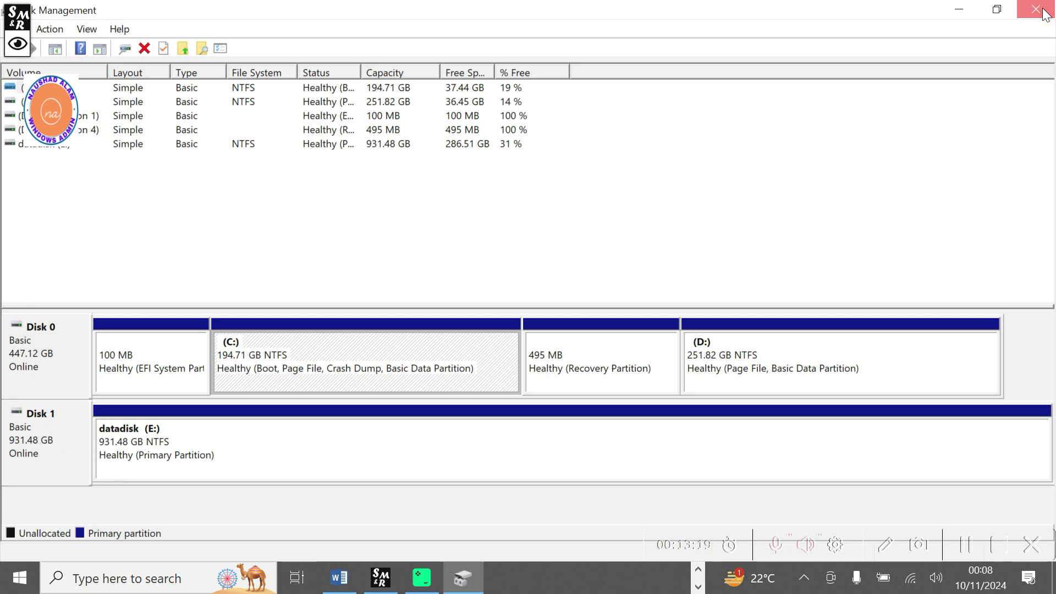
{"action": "left_click", "coordinate": [959, 9]}
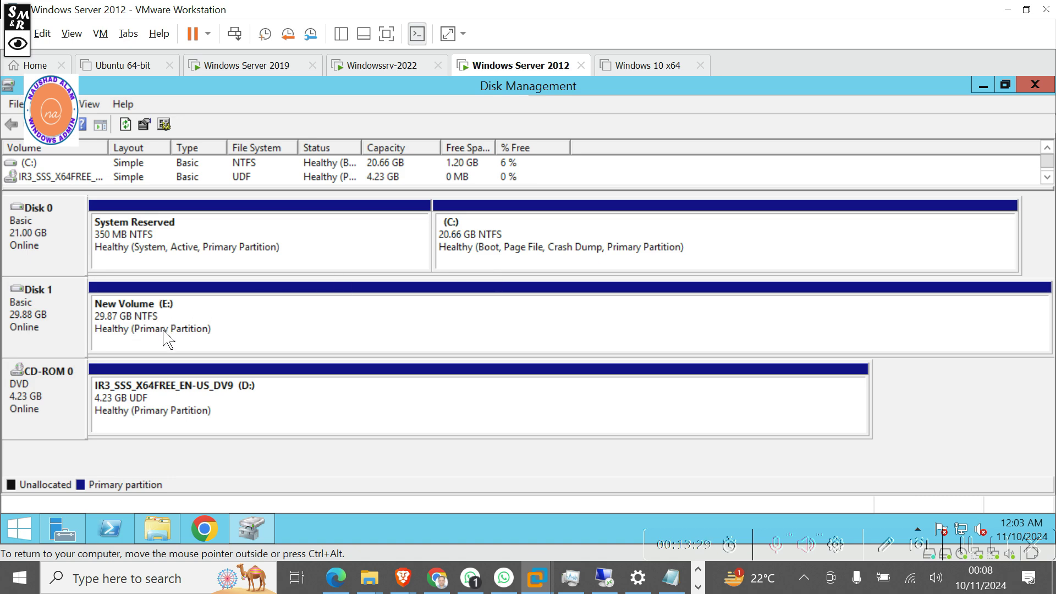
Uncheck Share this folder for C:\BackupFolder in Advanced Sharing, disconnecting the connected user.
{"action": "left_click", "coordinate": [1034, 86]}
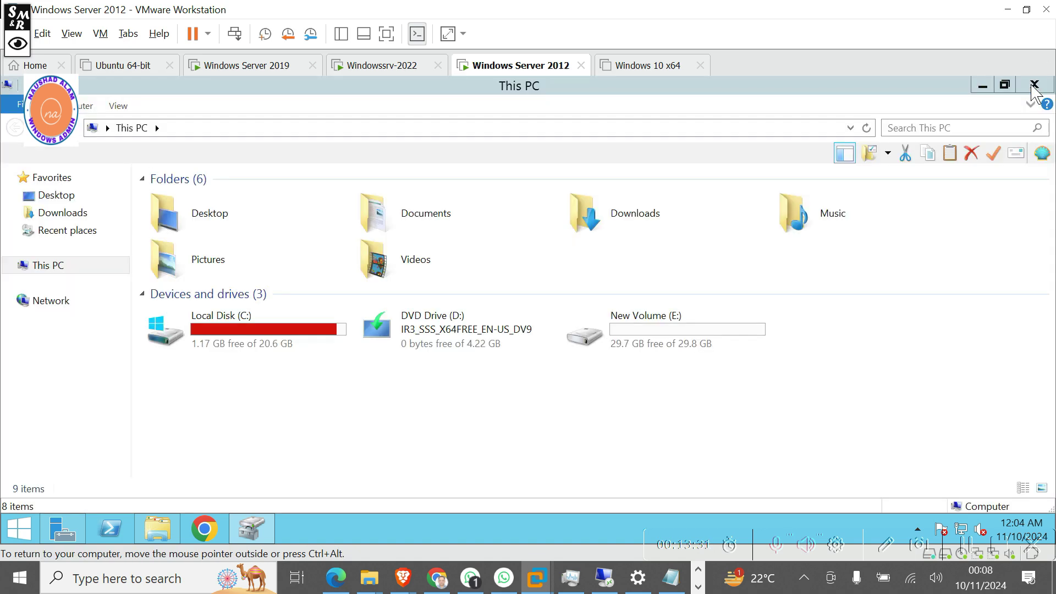
{"action": "double_click", "coordinate": [217, 338]}
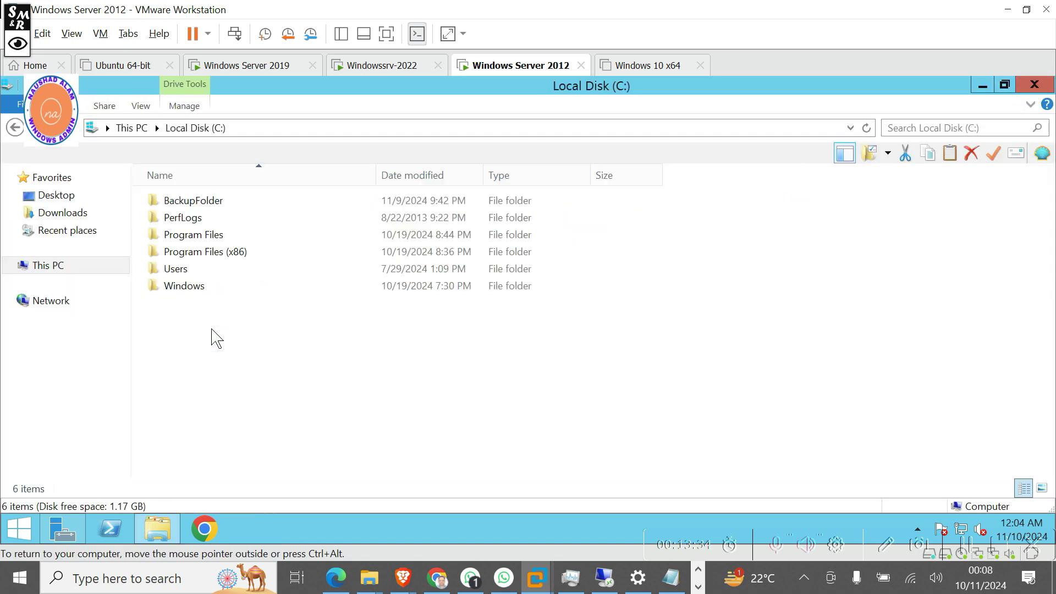
{"action": "left_click", "coordinate": [208, 207]}
{"action": "right_click", "coordinate": [207, 206]}
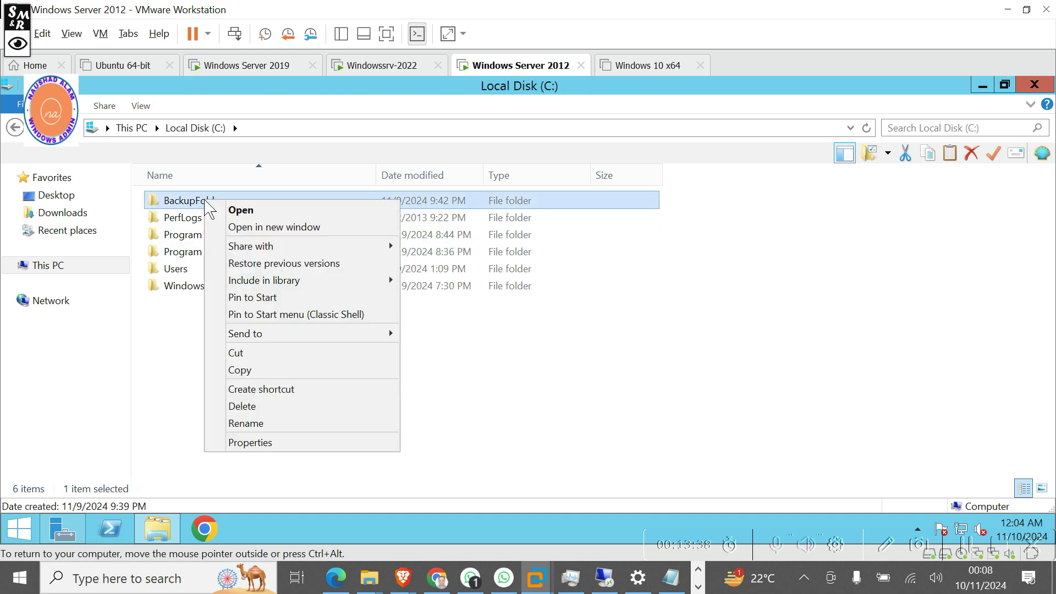
{"action": "left_click", "coordinate": [265, 442]}
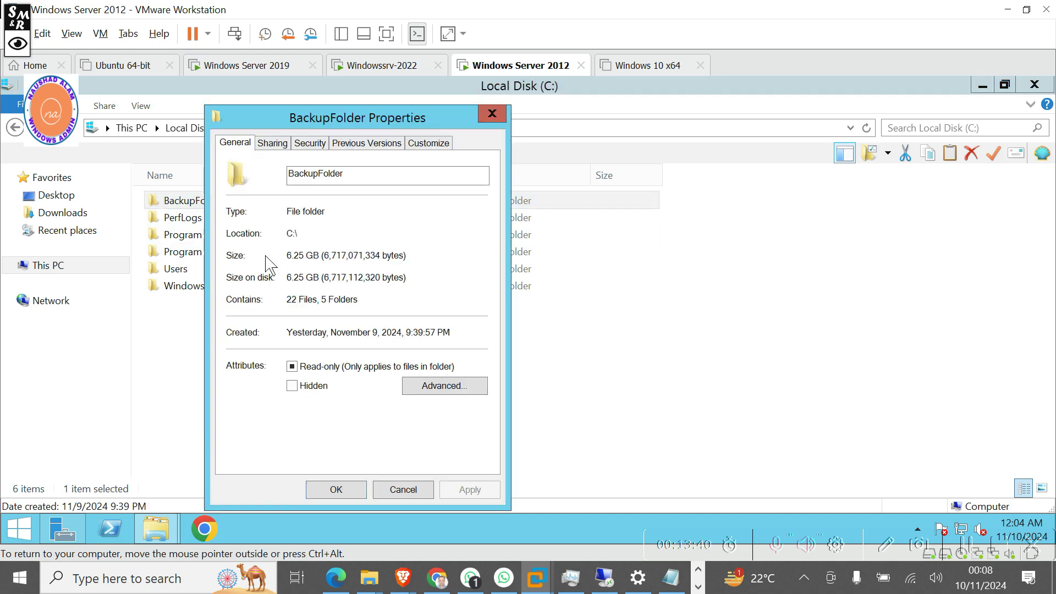
{"action": "left_click", "coordinate": [272, 142]}
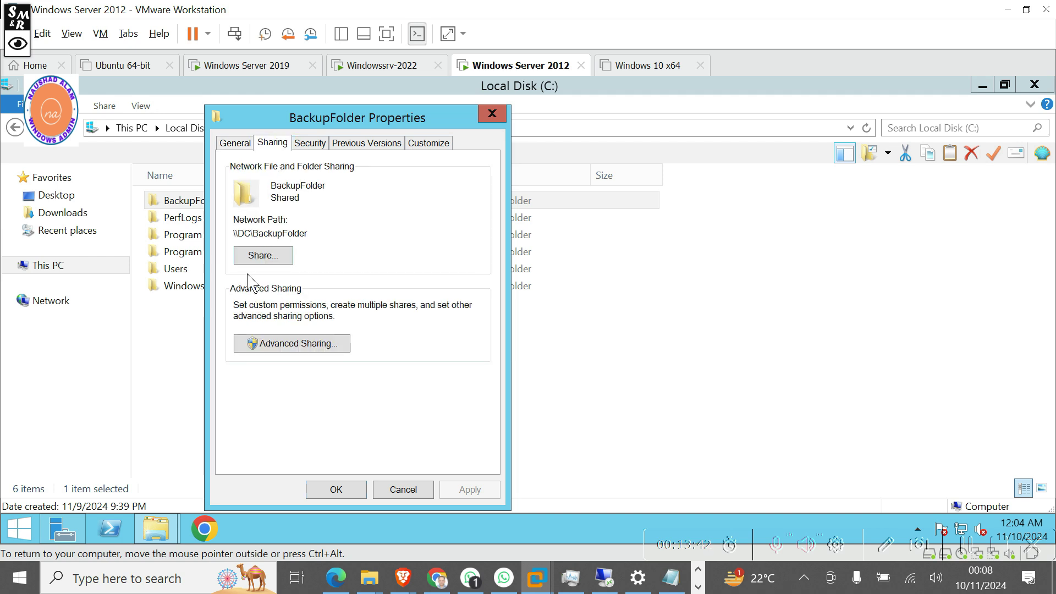
{"action": "left_click", "coordinate": [263, 343]}
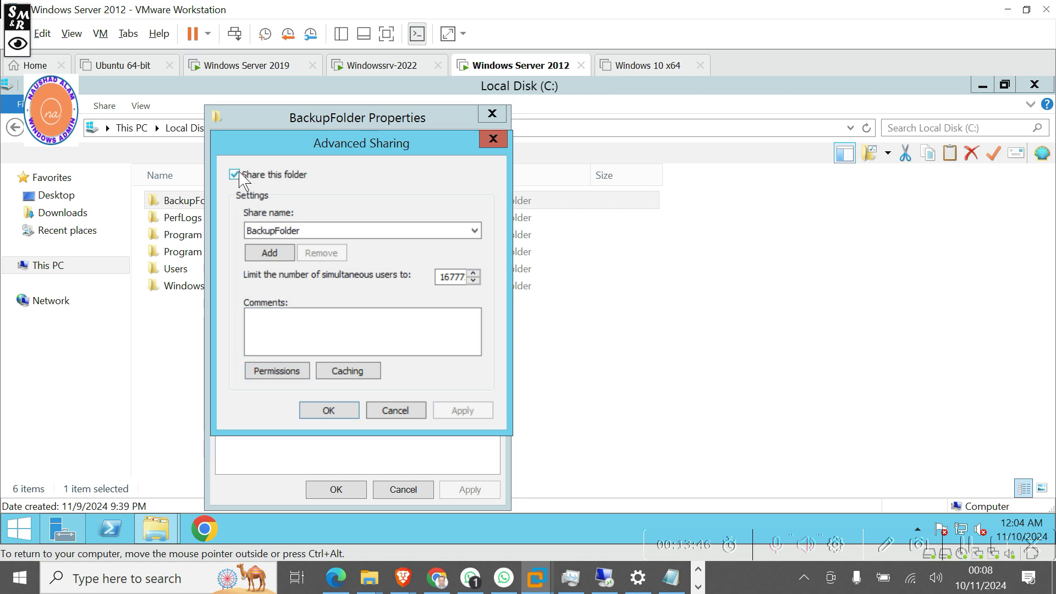
{"action": "left_click", "coordinate": [235, 174]}
{"action": "left_click", "coordinate": [320, 412]}
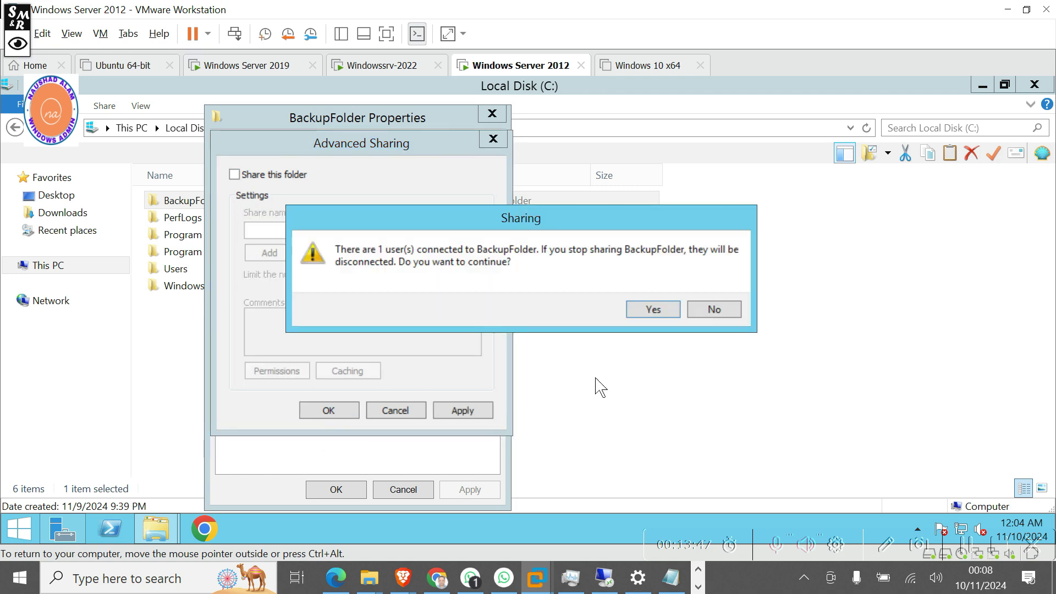
{"action": "left_click", "coordinate": [649, 310]}
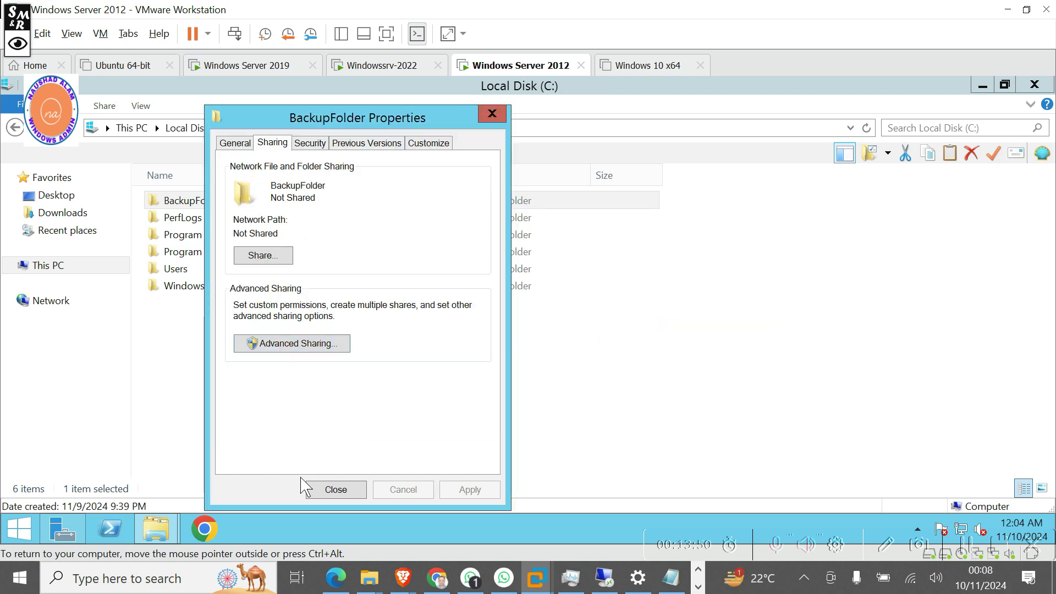
{"action": "left_click", "coordinate": [333, 491]}
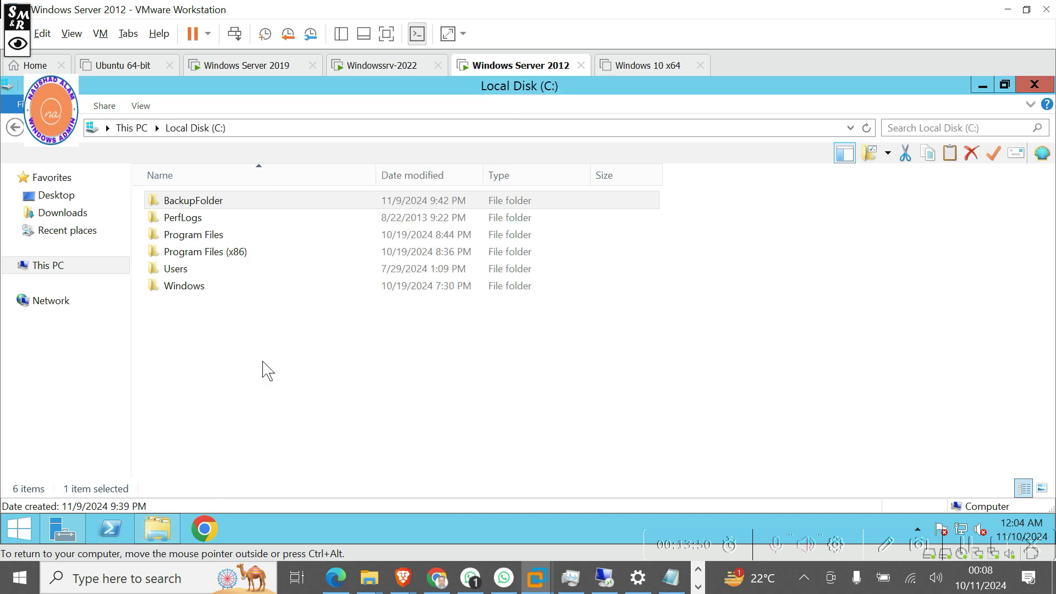
Cut BackupFolder from Local Disk (C:) and paste it into New Volume (E:).
{"action": "right_click", "coordinate": [198, 203]}
{"action": "left_click", "coordinate": [250, 351]}
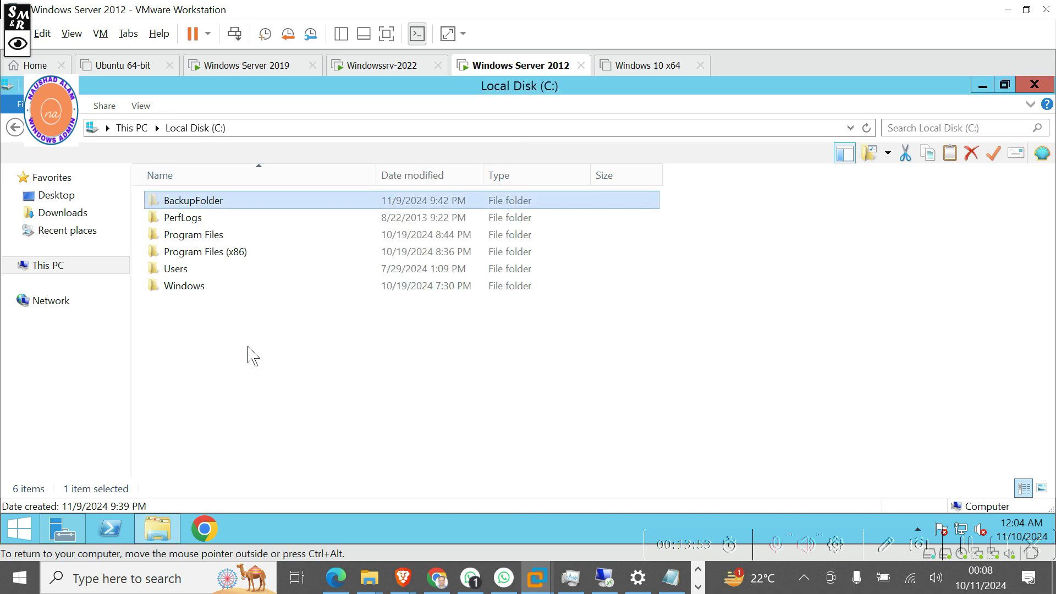
{"action": "left_click", "coordinate": [132, 128]}
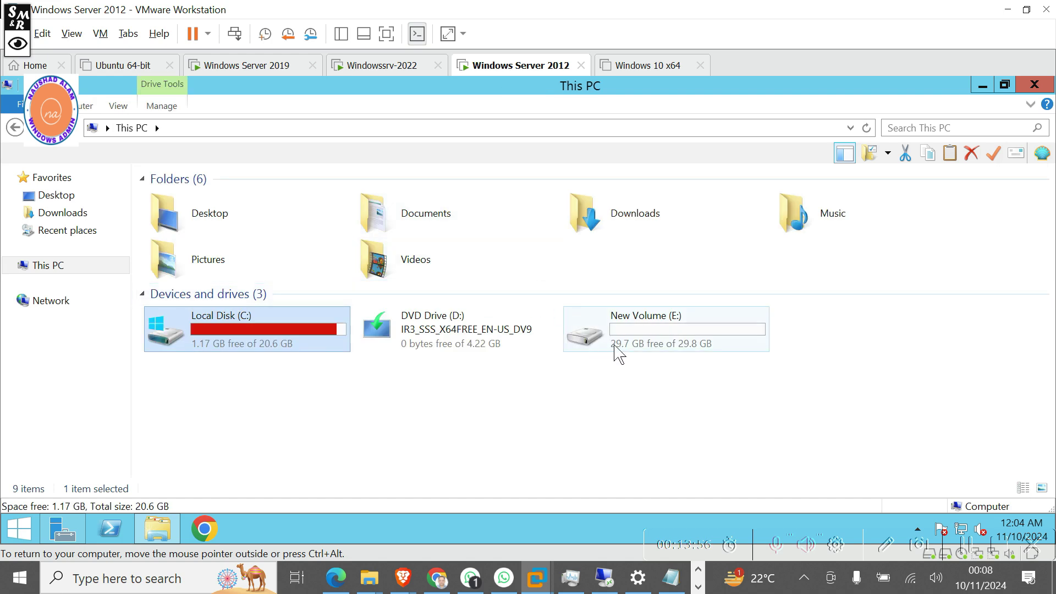
{"action": "left_click", "coordinate": [636, 344]}
{"action": "double_click", "coordinate": [635, 343]}
{"action": "right_click", "coordinate": [293, 246]}
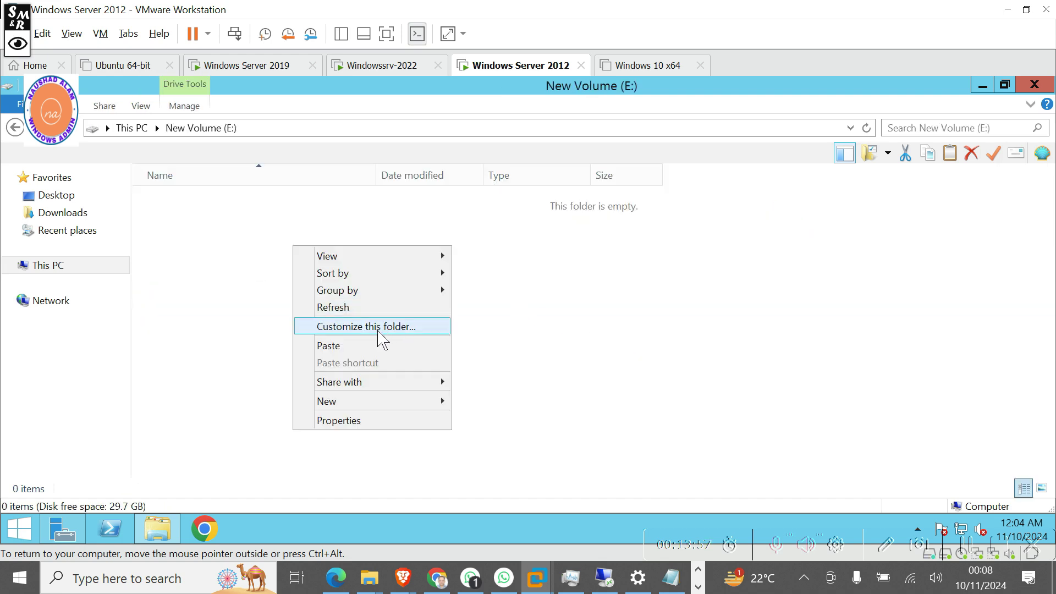
{"action": "left_click", "coordinate": [332, 346]}
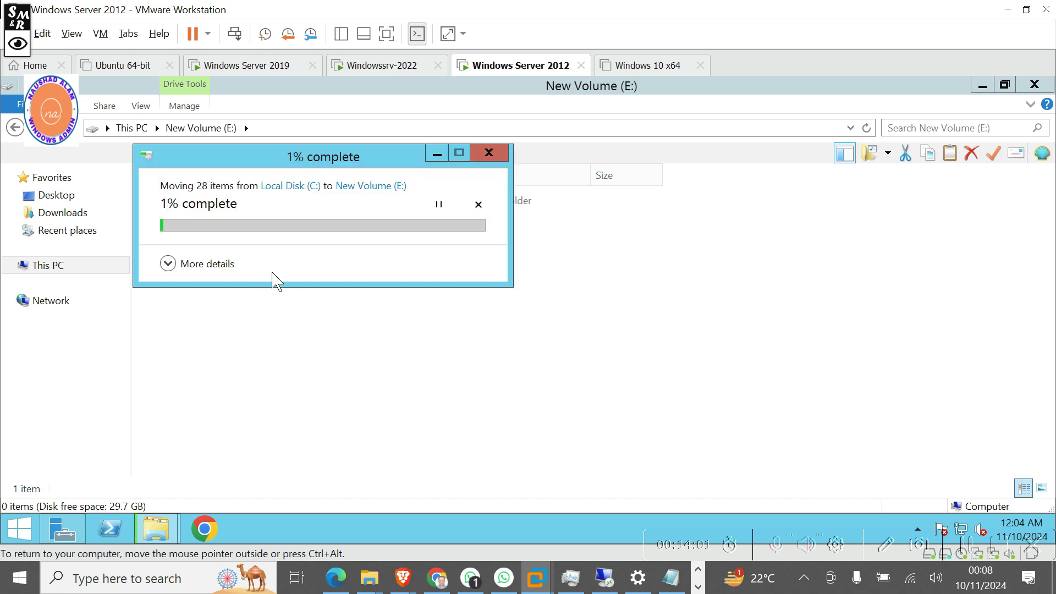
{"action": "left_click", "coordinate": [167, 265]}
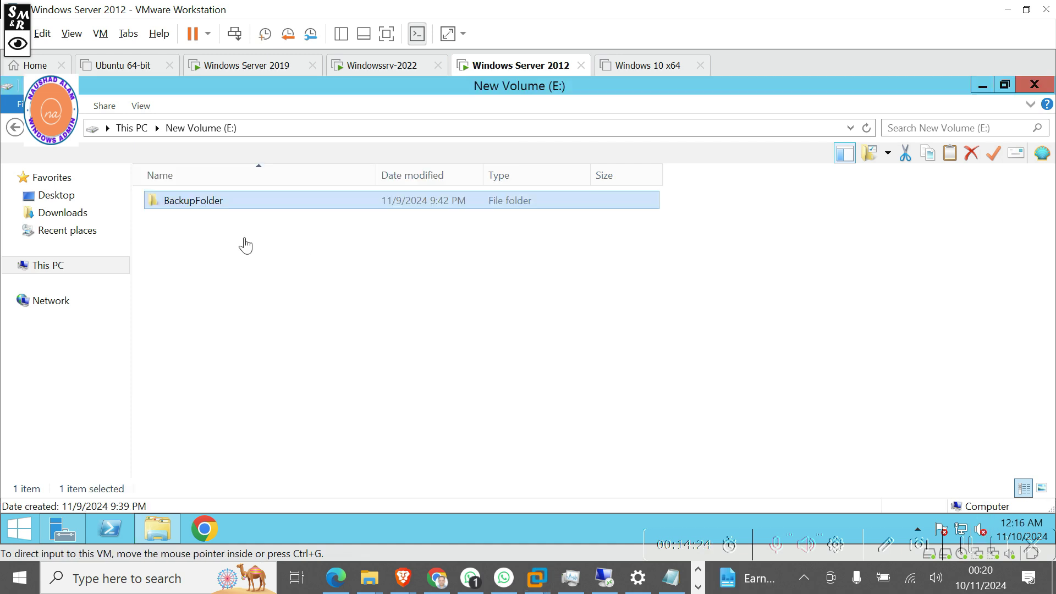
Share the moved BackupFolder again, giving Everyone full control of the share.
{"action": "left_click", "coordinate": [208, 278]}
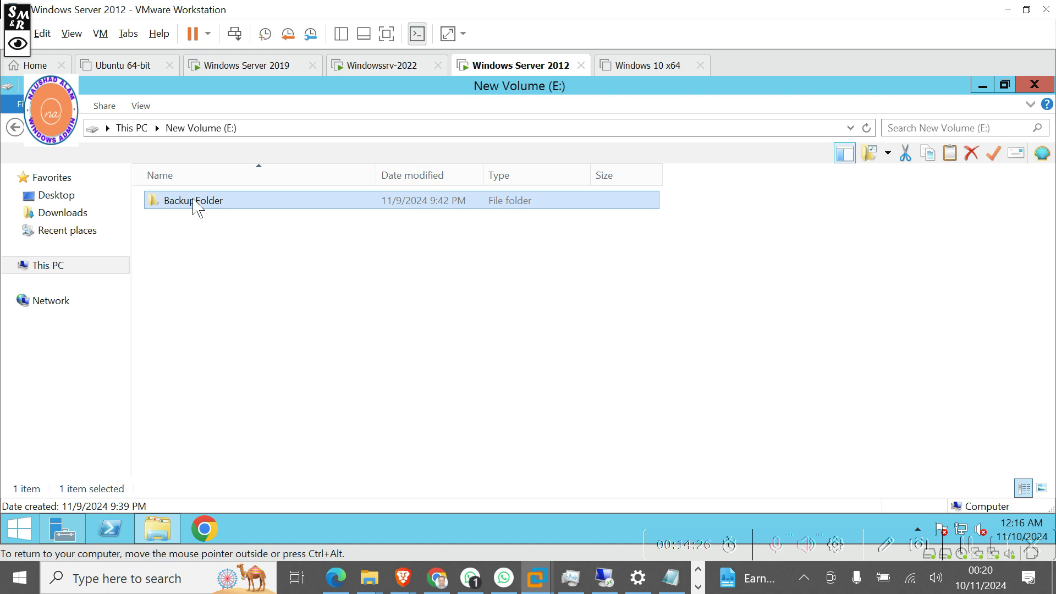
{"action": "right_click", "coordinate": [197, 208]}
{"action": "left_click", "coordinate": [238, 442]}
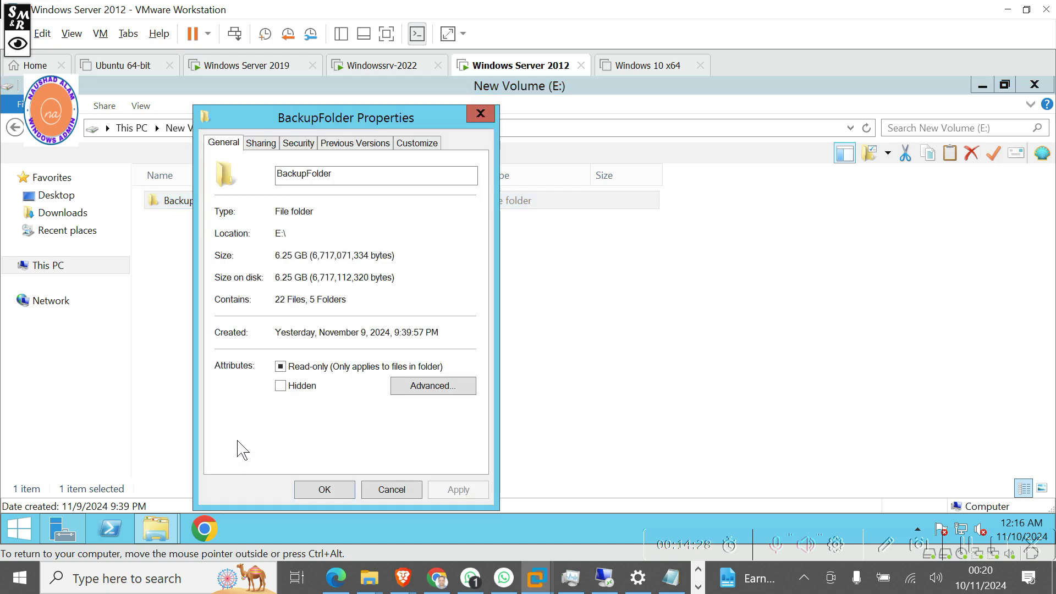
{"action": "left_click", "coordinate": [262, 143]}
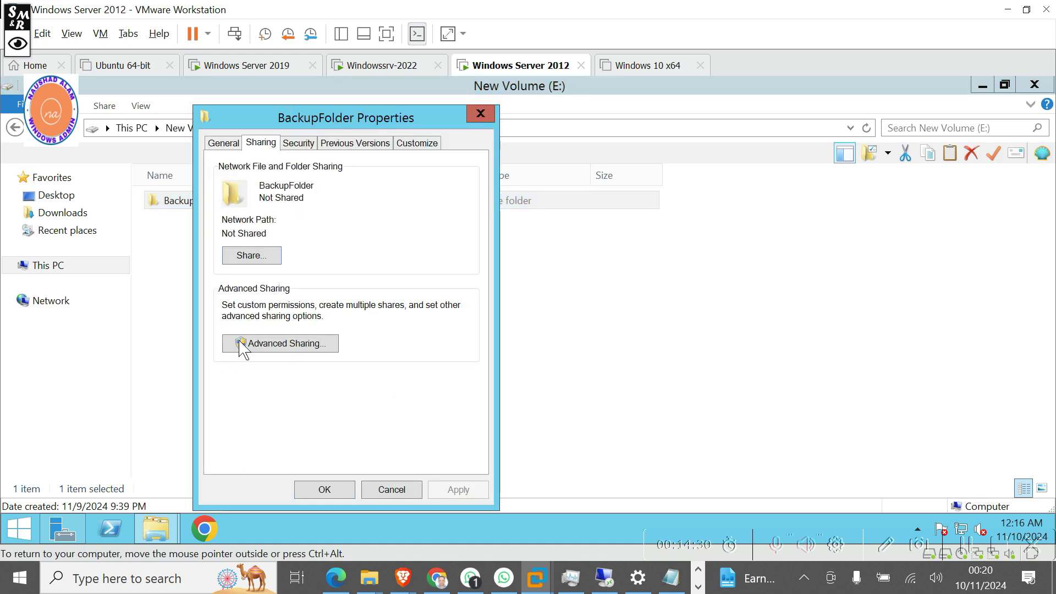
{"action": "left_click", "coordinate": [242, 343]}
{"action": "left_click", "coordinate": [240, 175]}
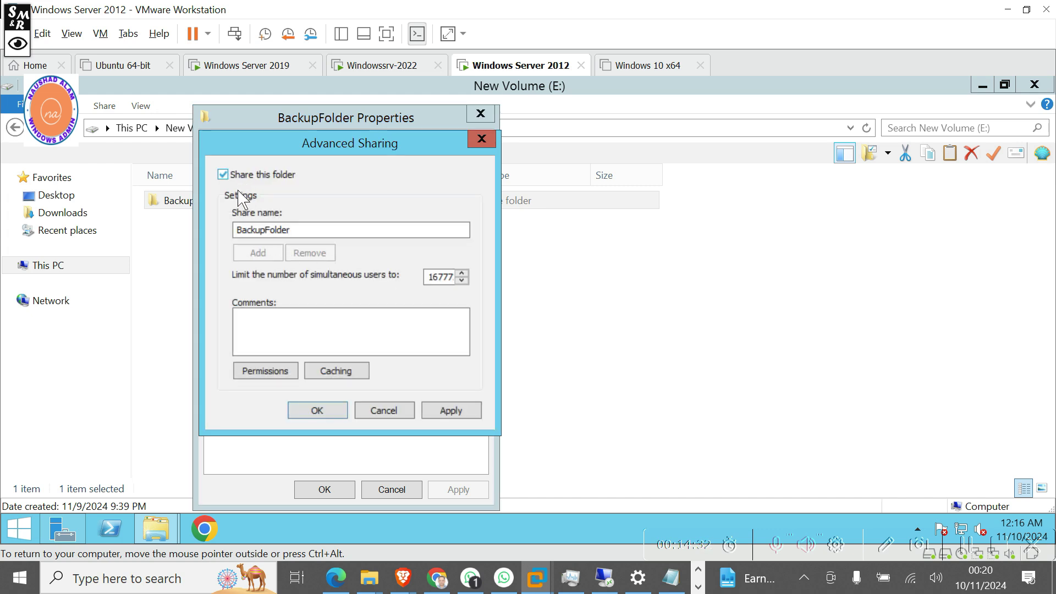
{"action": "left_click", "coordinate": [260, 371]}
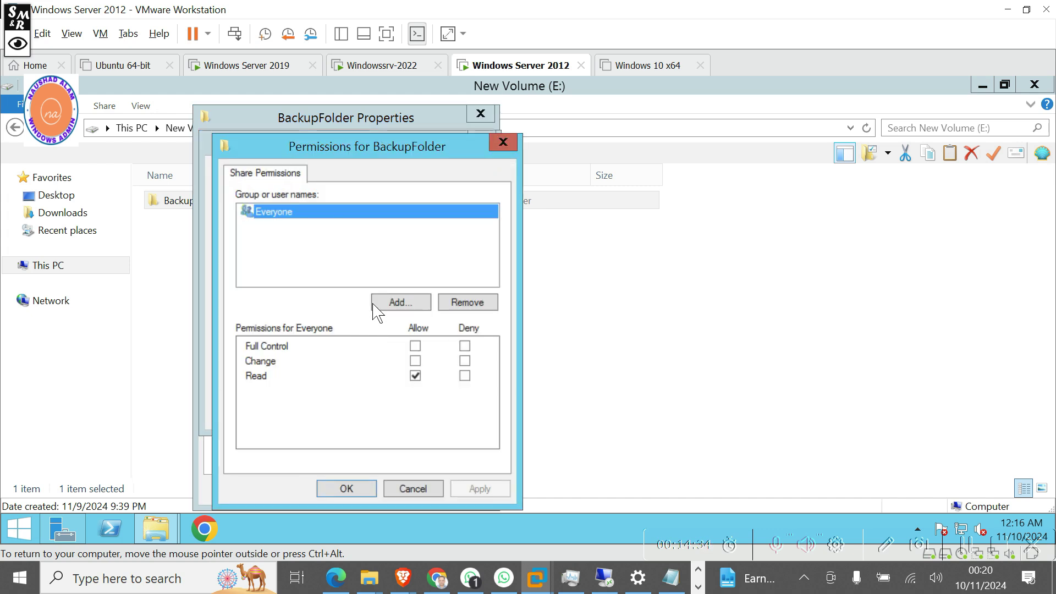
{"action": "left_click", "coordinate": [415, 345]}
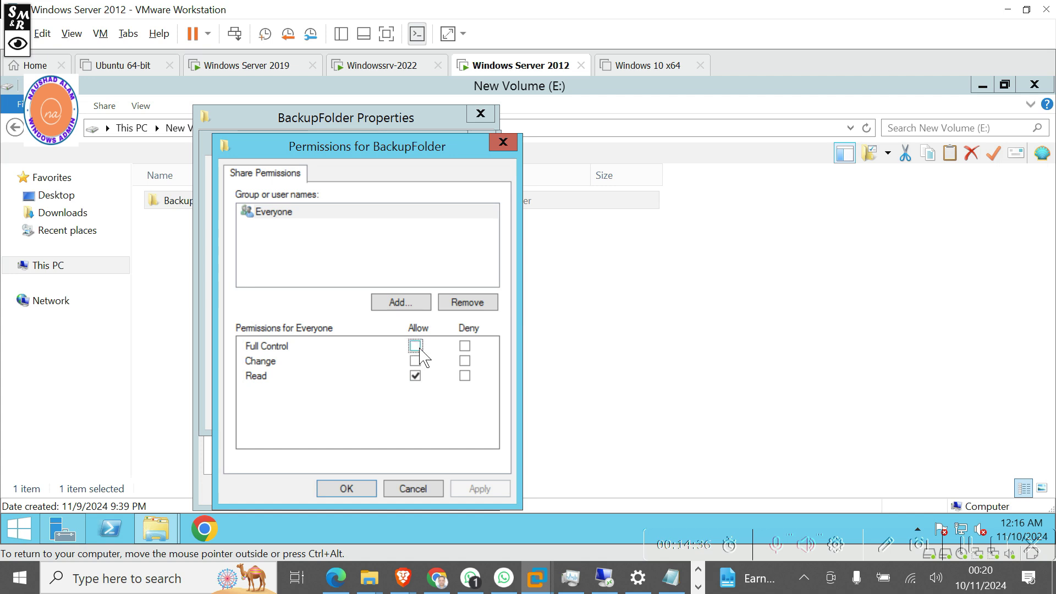
{"action": "left_click", "coordinate": [347, 489]}
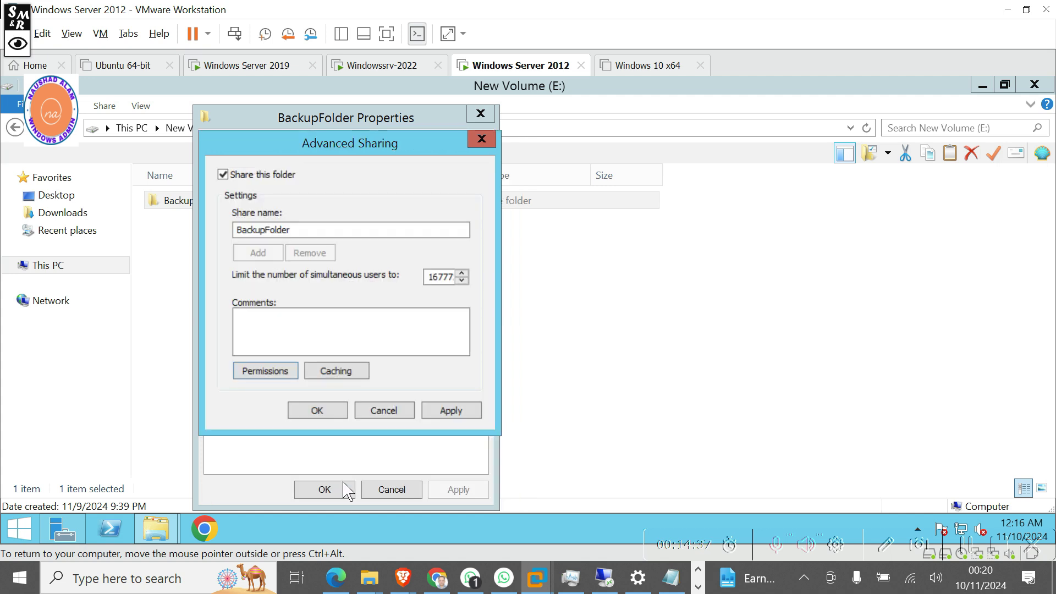
{"action": "left_click", "coordinate": [318, 411]}
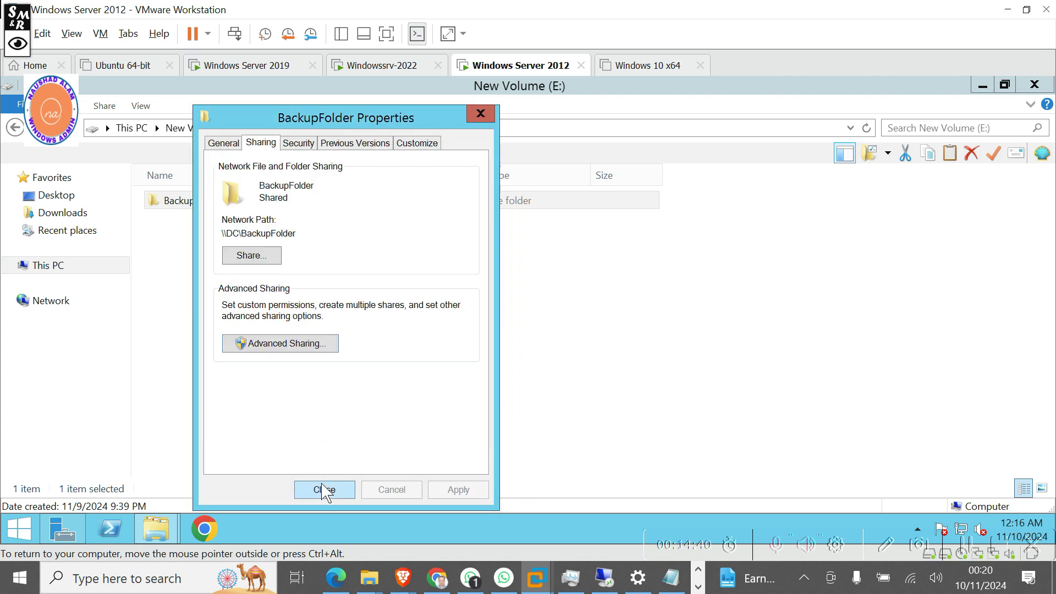
{"action": "left_click", "coordinate": [325, 489]}
{"action": "left_click", "coordinate": [360, 335]}
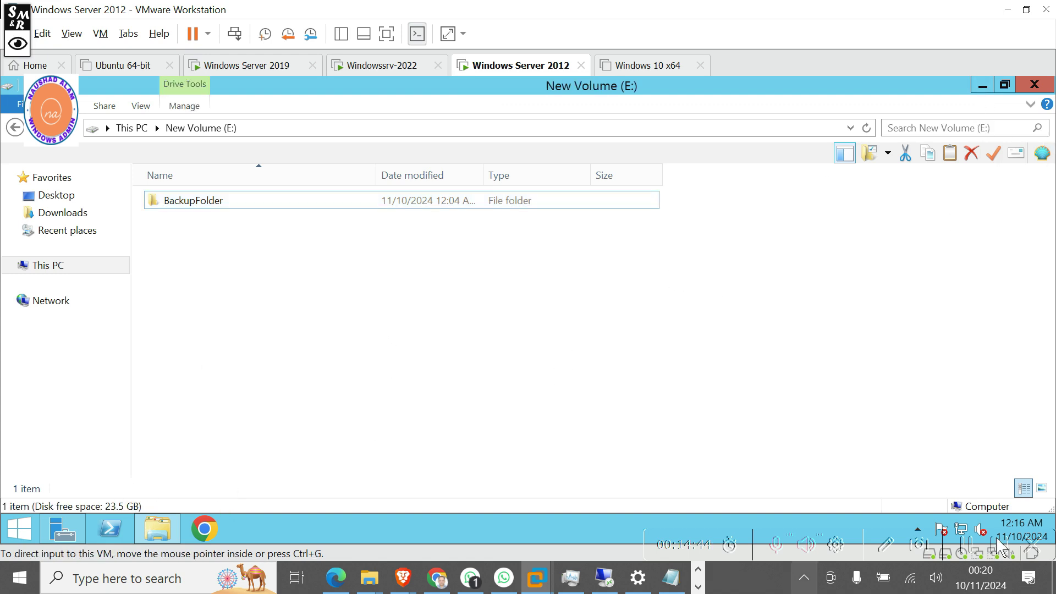
Open \\dc from Run, enter BackupFolder, and copy its path \\dc\BackupFolder.
{"action": "key", "text": "super+r"}
{"action": "key", "text": "Return"}
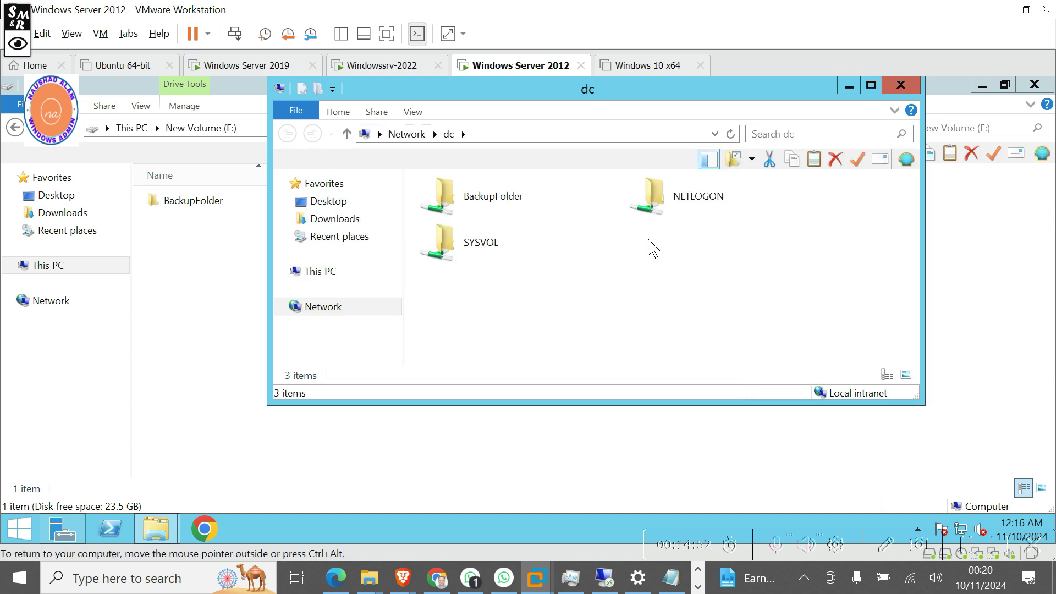
{"action": "double_click", "coordinate": [494, 207]}
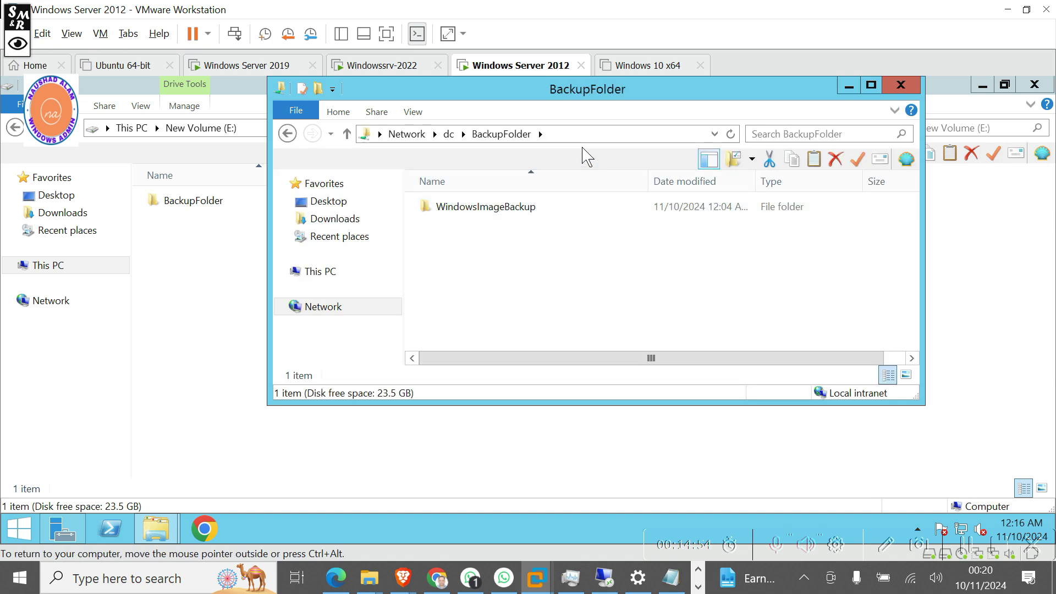
{"action": "left_click", "coordinate": [570, 137]}
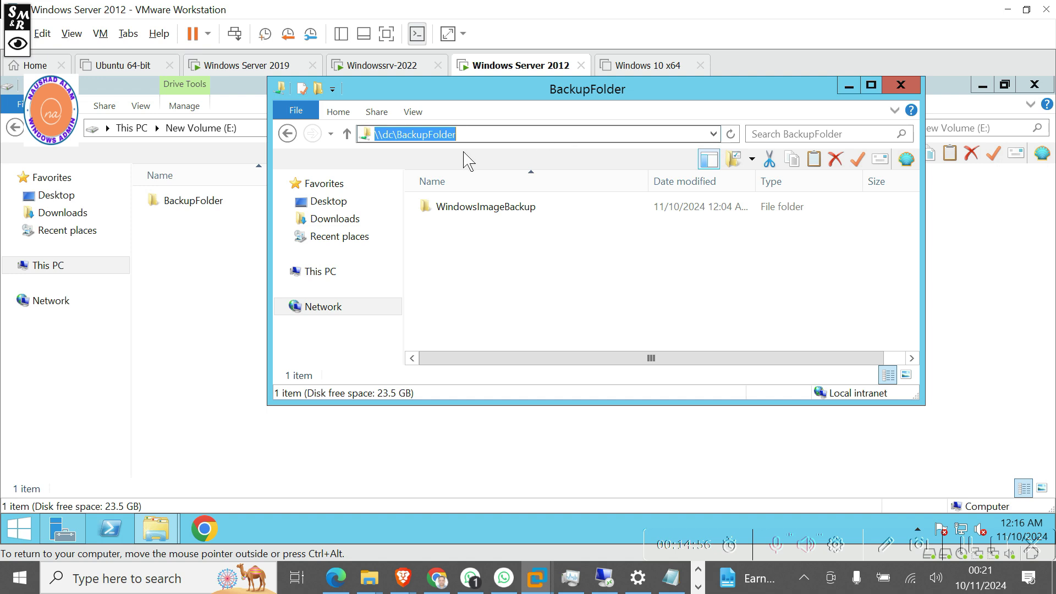
{"action": "right_click", "coordinate": [405, 137]}
{"action": "left_click", "coordinate": [442, 187]}
{"action": "left_click", "coordinate": [847, 87]}
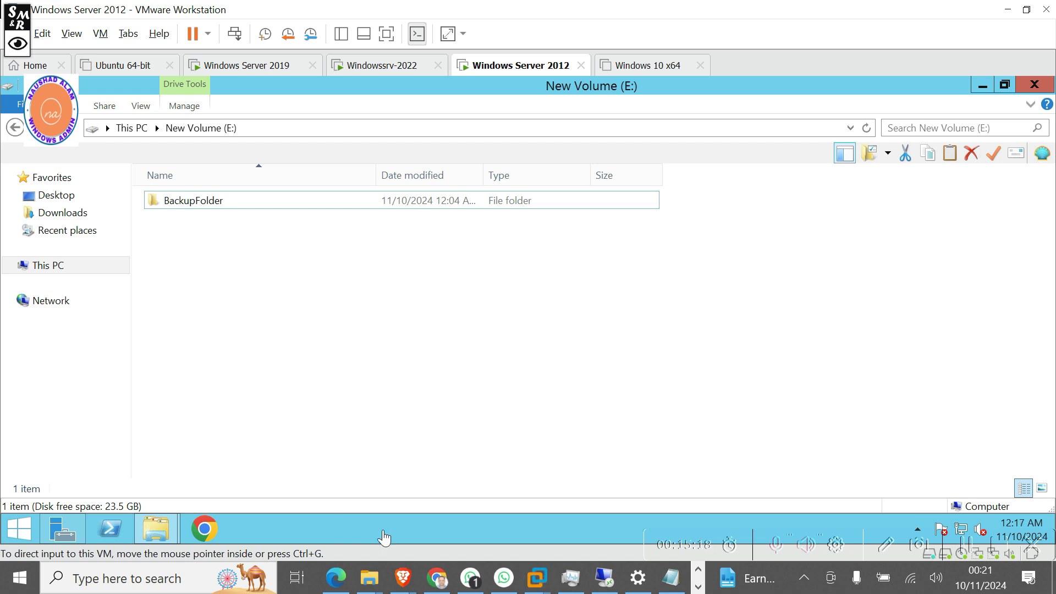
Launch Windows Server Backup from Server Manager's Tools menu.
{"action": "left_click", "coordinate": [62, 533]}
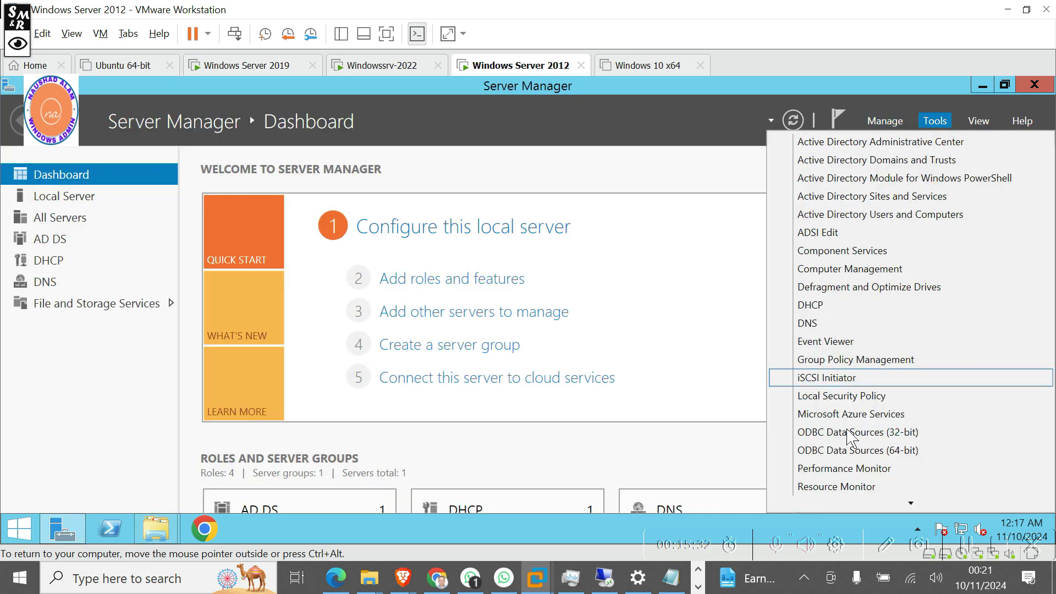
{"action": "mouse_move", "coordinate": [888, 502]}
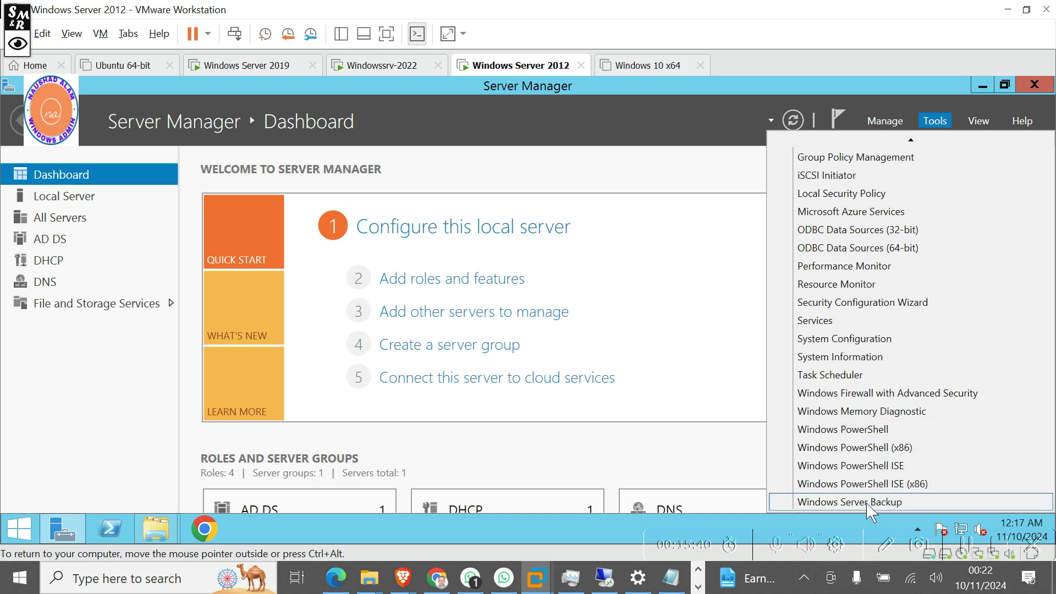
{"action": "left_click", "coordinate": [868, 502]}
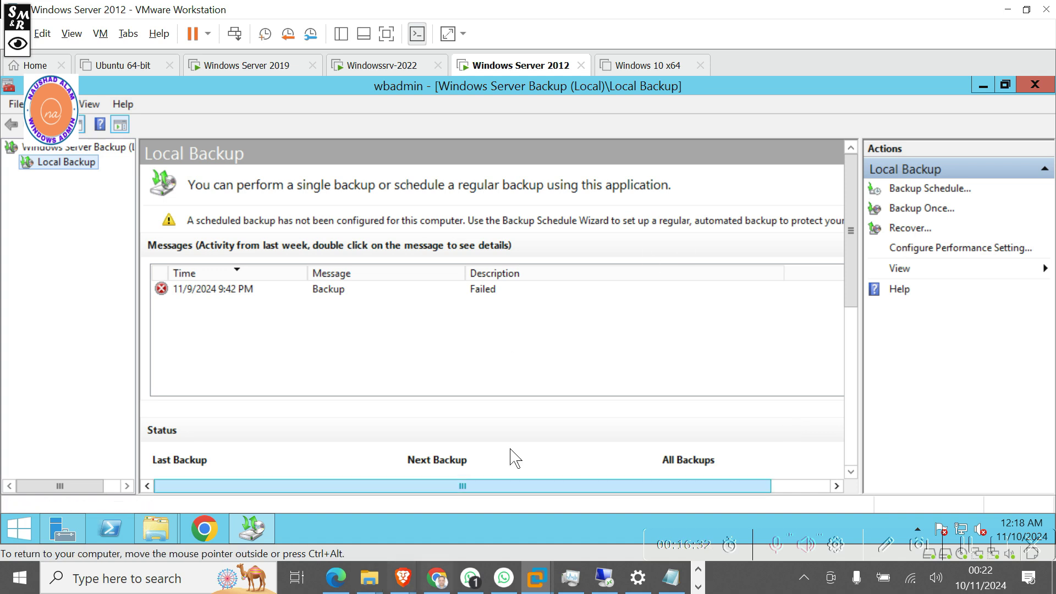
Start a Backup Once with a custom configuration containing only System state.
{"action": "left_click", "coordinate": [199, 293]}
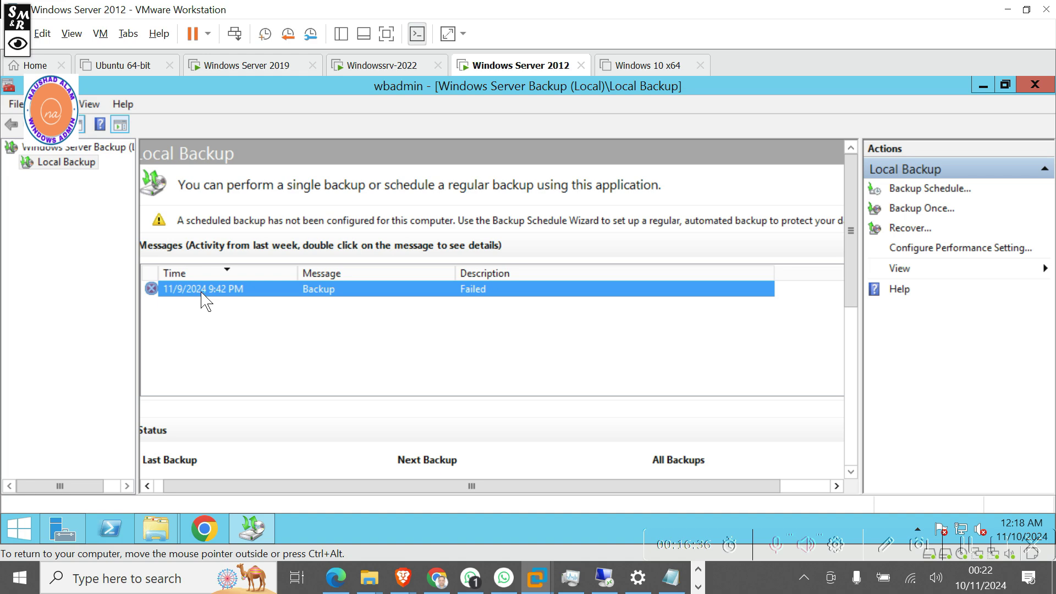
{"action": "left_click", "coordinate": [894, 212]}
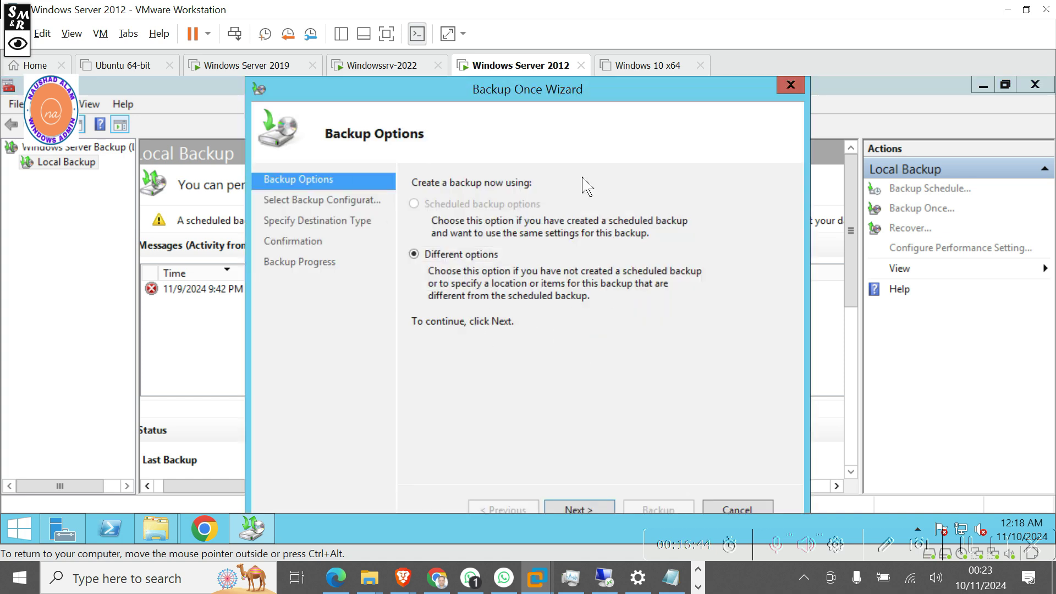
{"action": "left_click", "coordinate": [586, 510]}
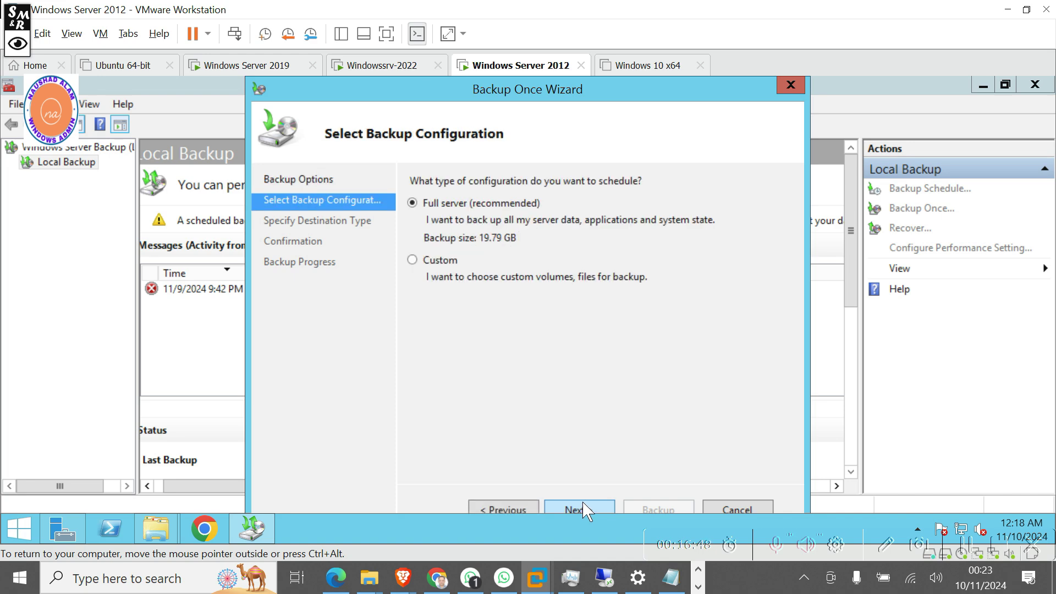
{"action": "left_click", "coordinate": [439, 268]}
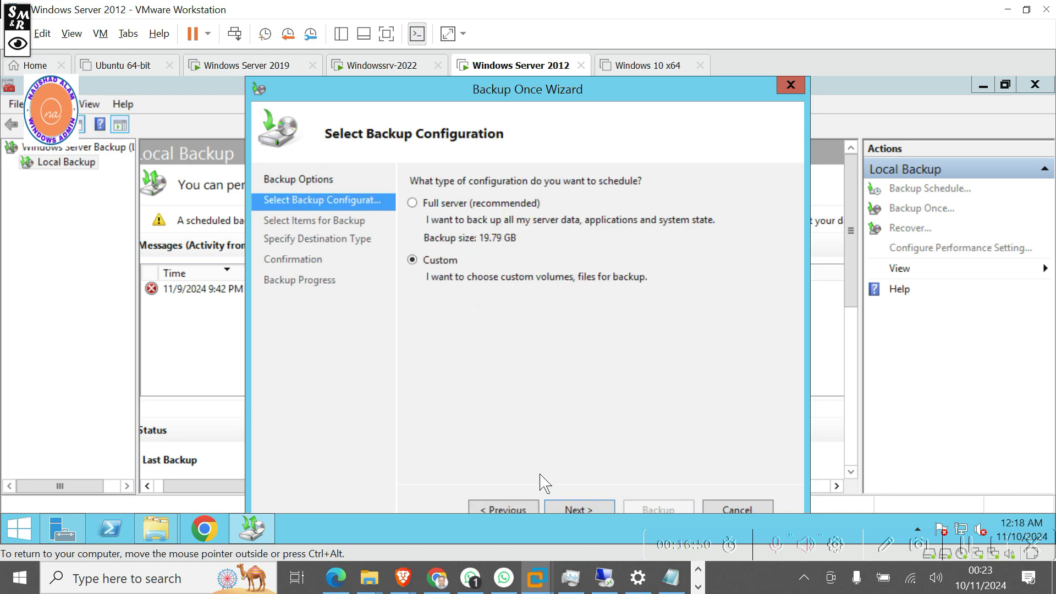
{"action": "left_click", "coordinate": [586, 511]}
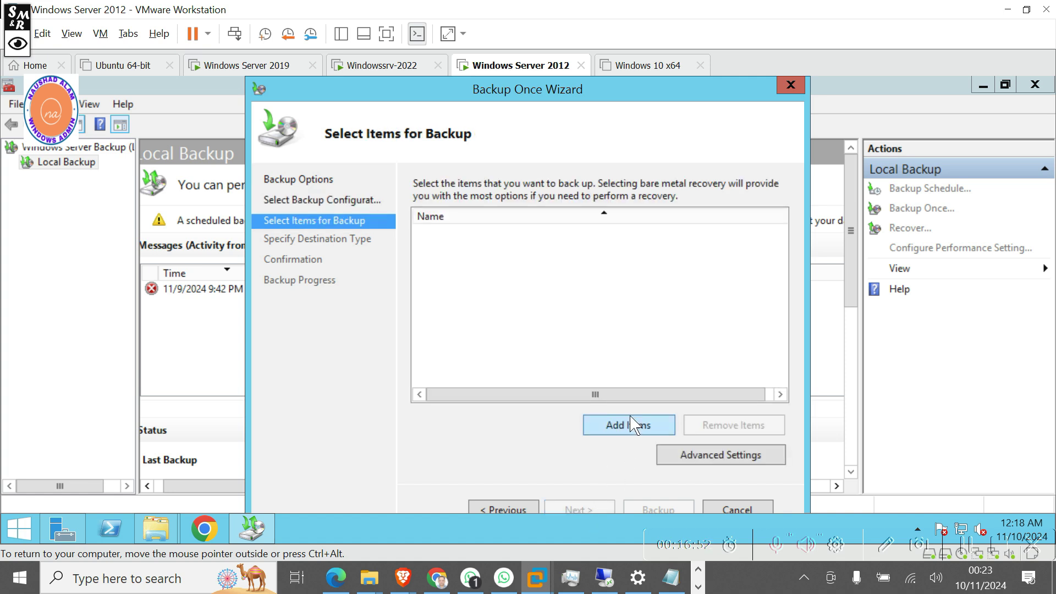
{"action": "left_click", "coordinate": [635, 425]}
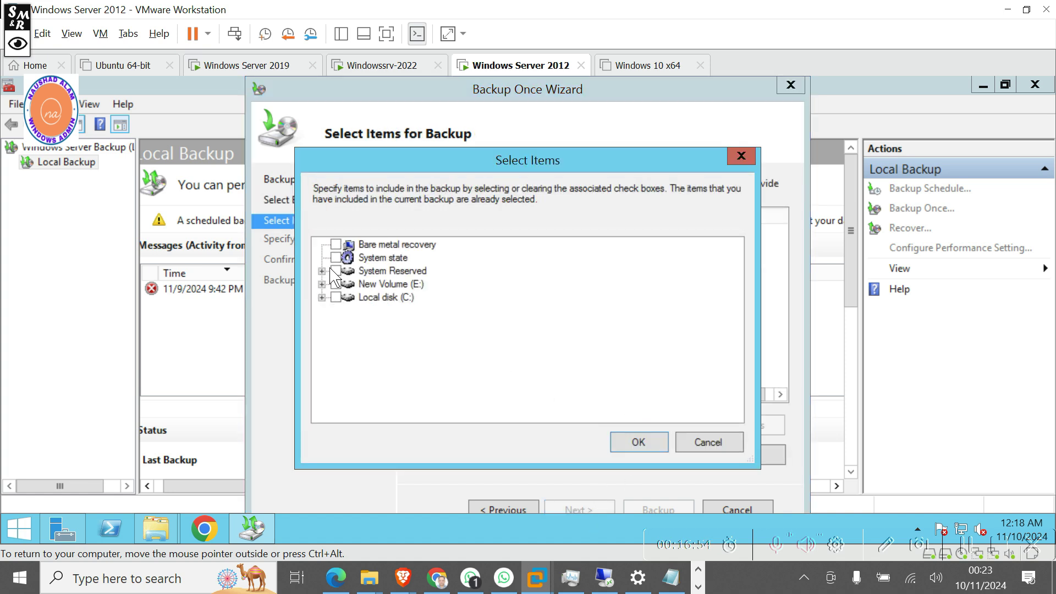
{"action": "left_click", "coordinate": [336, 257]}
{"action": "left_click", "coordinate": [638, 445]}
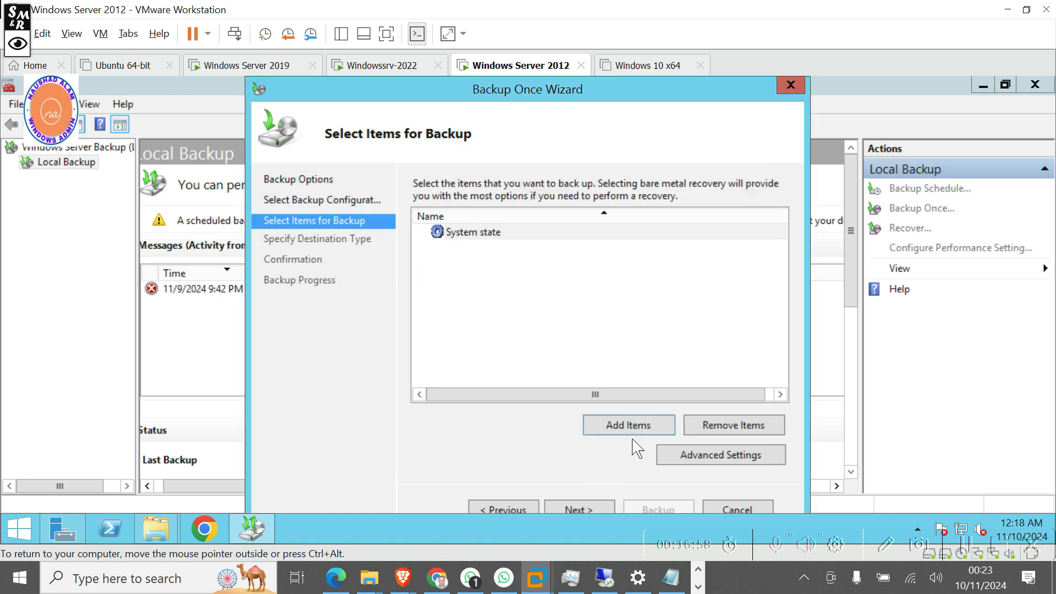
Choose local drives with New Volume (E:) as destination, then step back from the summary.
{"action": "left_click", "coordinate": [597, 515]}
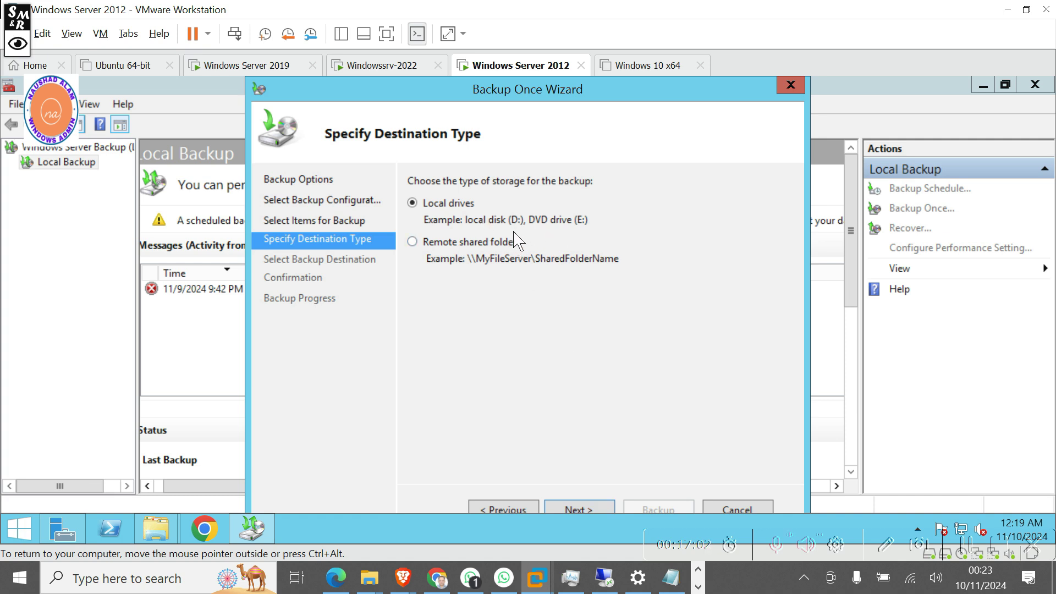
{"action": "left_click", "coordinate": [579, 512]}
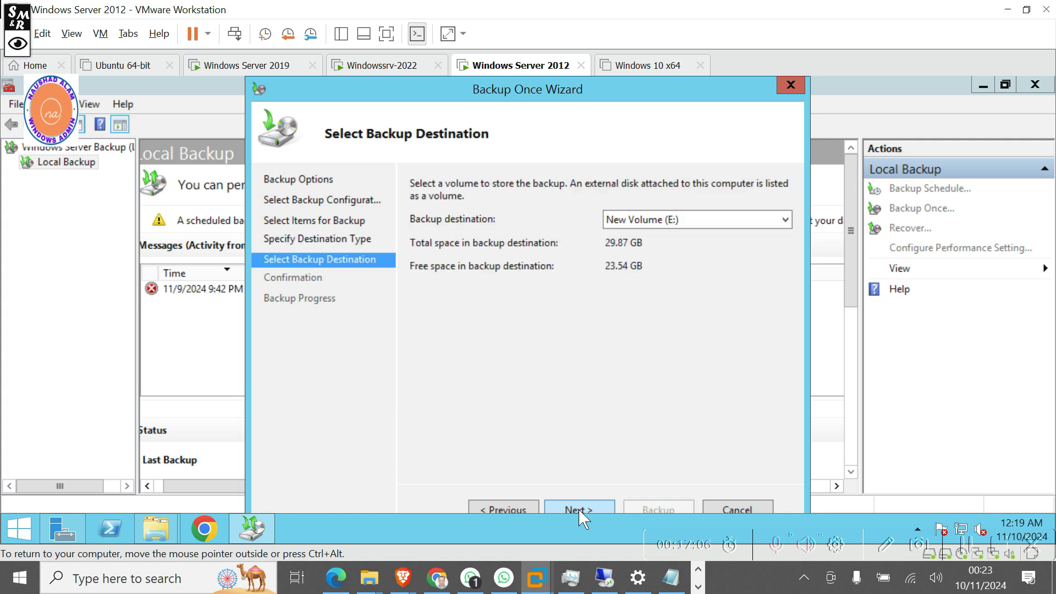
{"action": "left_click", "coordinate": [785, 220]}
{"action": "left_click", "coordinate": [786, 221]}
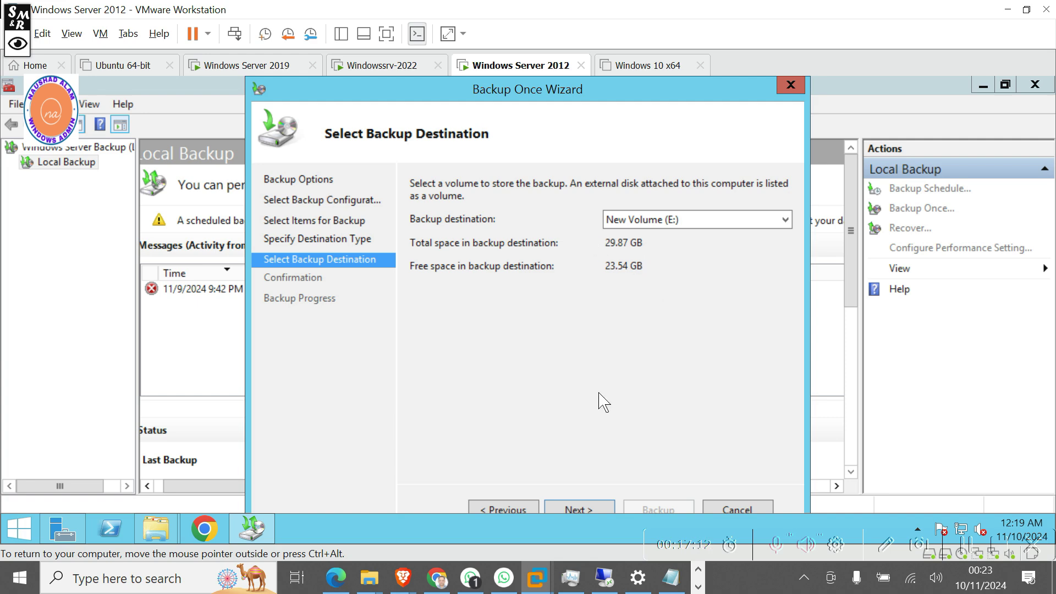
{"action": "left_click", "coordinate": [575, 510]}
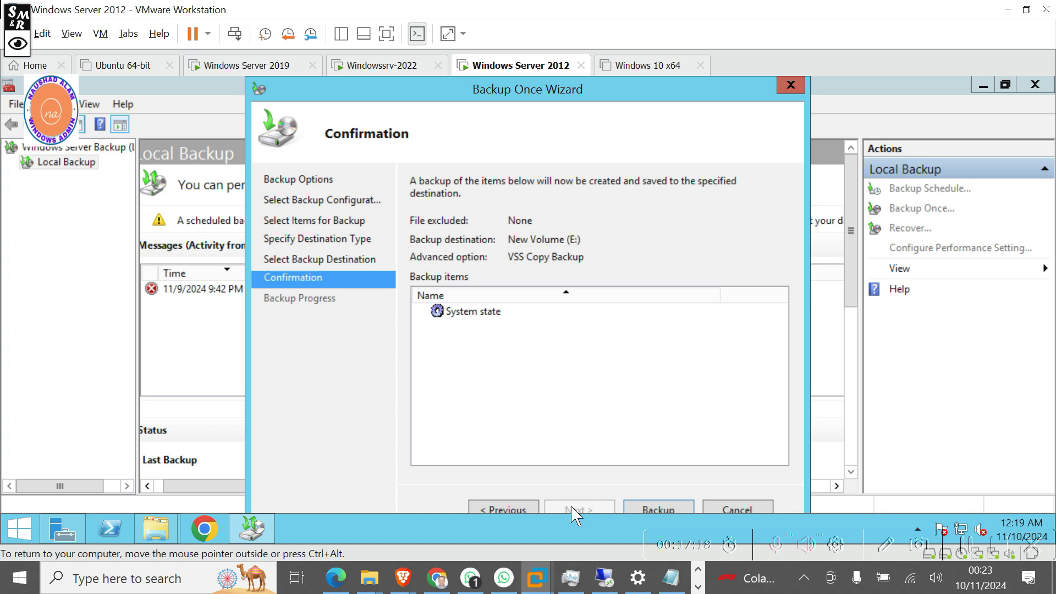
{"action": "left_click", "coordinate": [521, 511]}
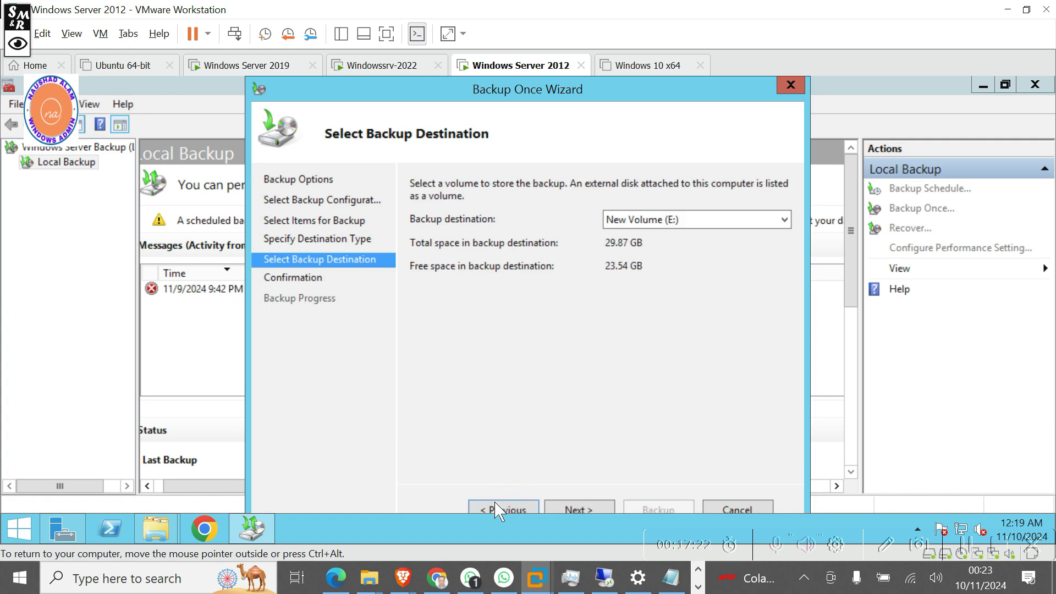
Target remote shared folder \\dc\BackupFolder, accept the overwrite warning, and run the System state backup.
{"action": "left_click", "coordinate": [498, 512]}
{"action": "left_click", "coordinate": [444, 249]}
{"action": "left_click", "coordinate": [578, 509]}
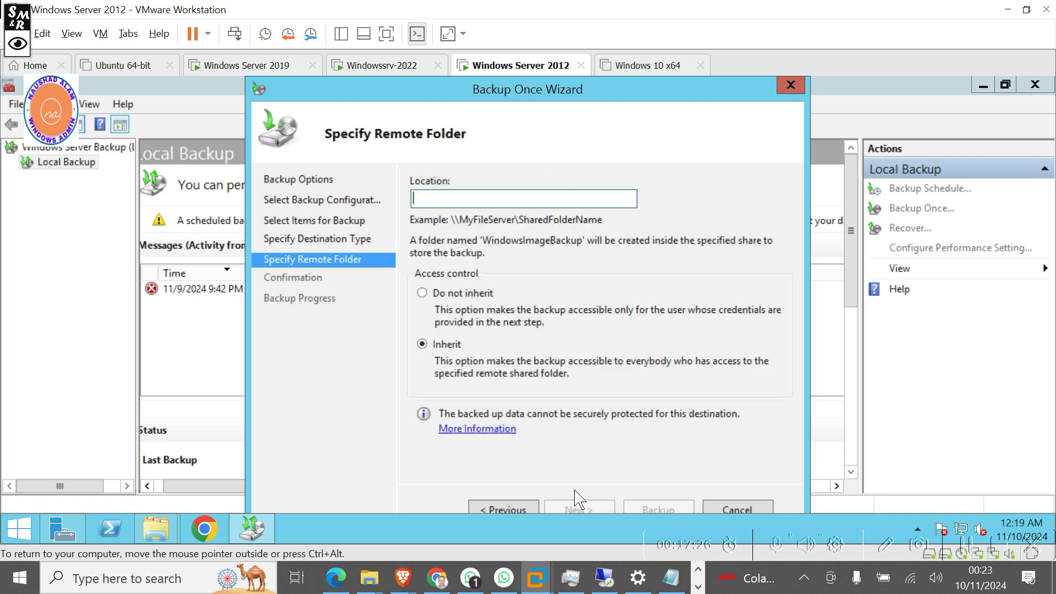
{"action": "right_click", "coordinate": [502, 201]}
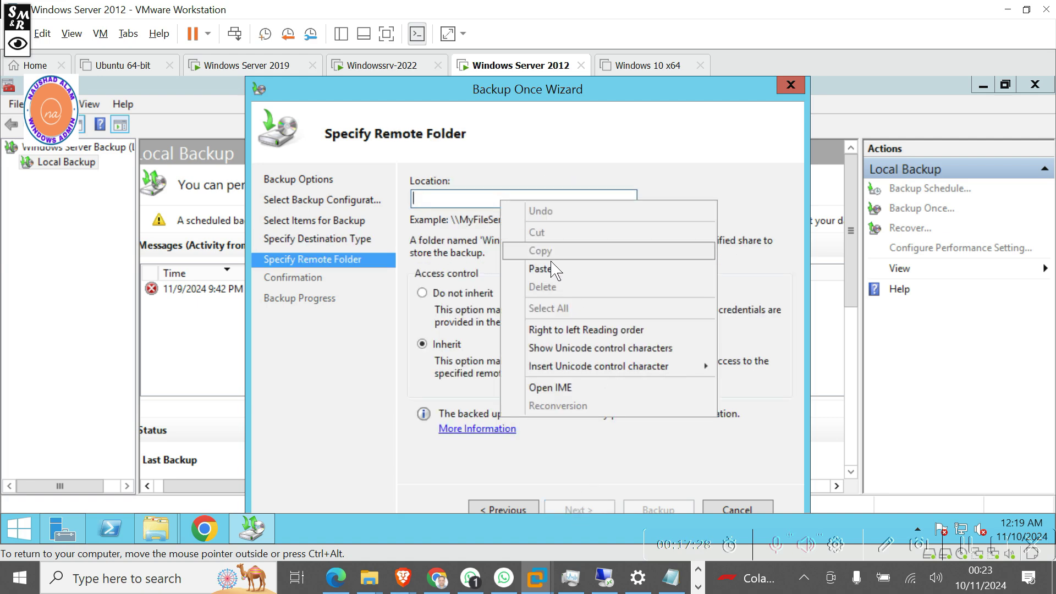
{"action": "left_click", "coordinate": [578, 338]}
{"action": "left_click", "coordinate": [577, 515]}
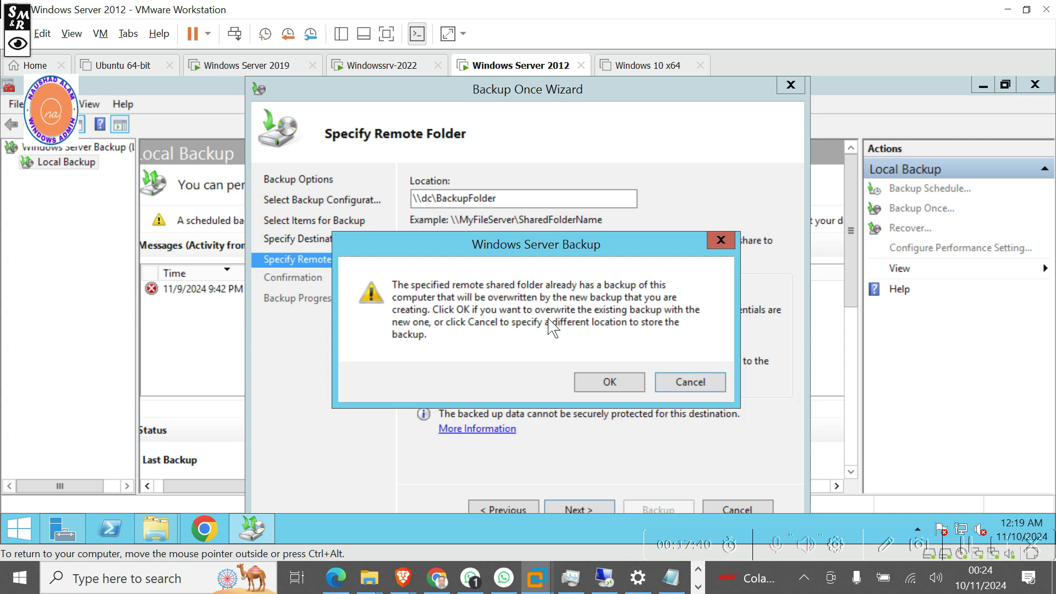
{"action": "left_click", "coordinate": [618, 382]}
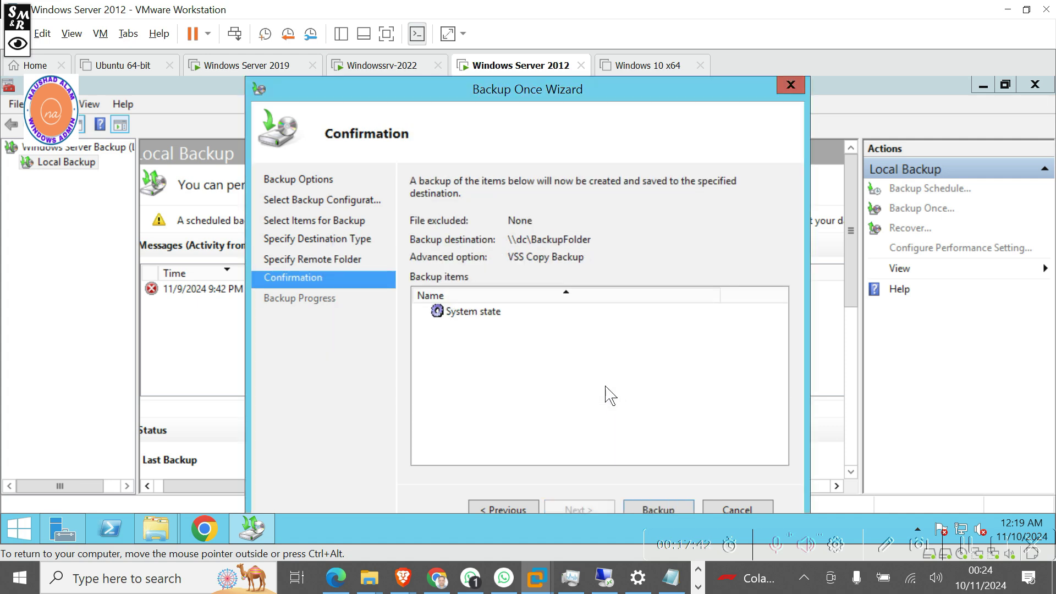
{"action": "left_click", "coordinate": [493, 314]}
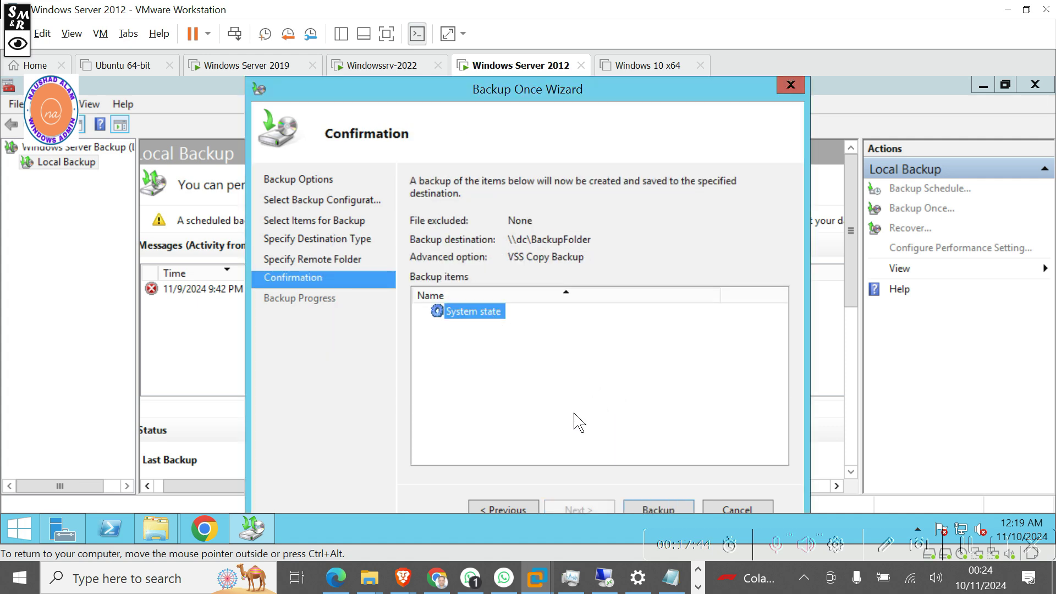
{"action": "left_click", "coordinate": [659, 511]}
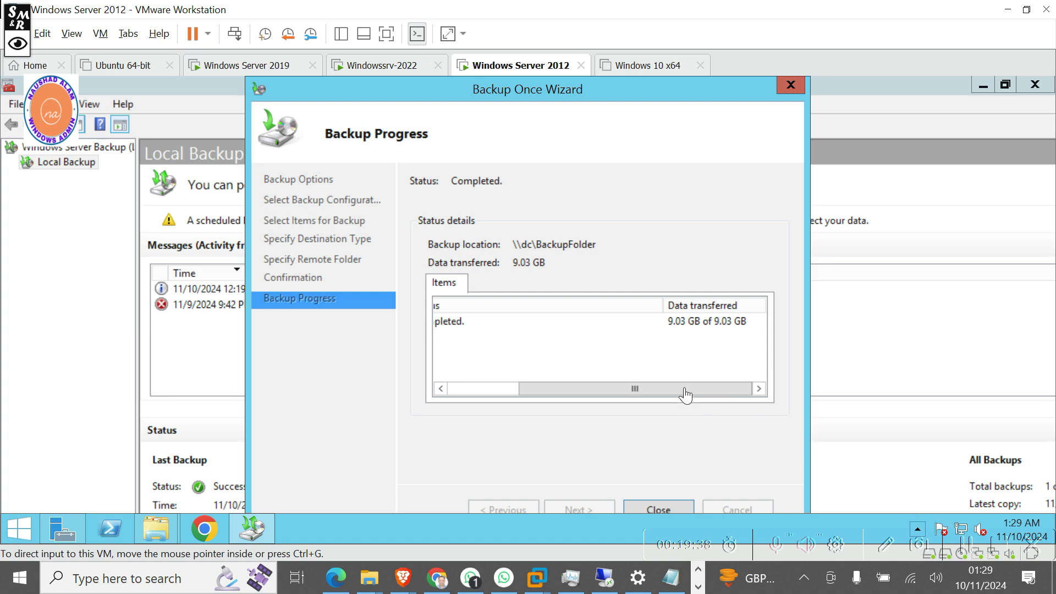
Close the finished Backup Once Wizard, leaving the 11/10/2024 12:19 AM backup listed as Successful.
{"action": "left_click", "coordinate": [664, 510]}
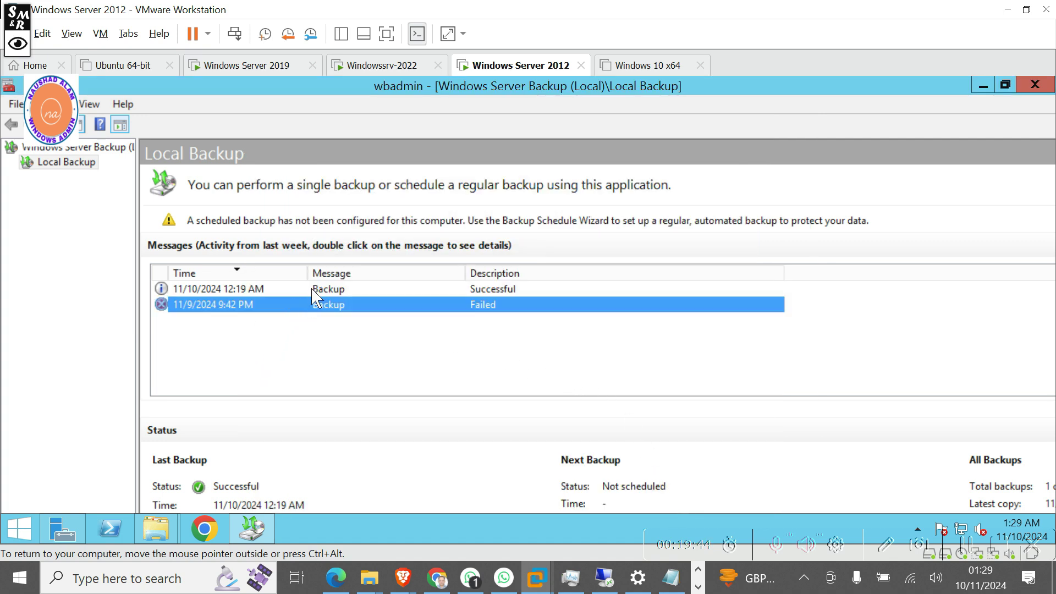
Select the new successful backup and Local Backup, then close Windows Server Backup.
{"action": "left_click", "coordinate": [258, 290]}
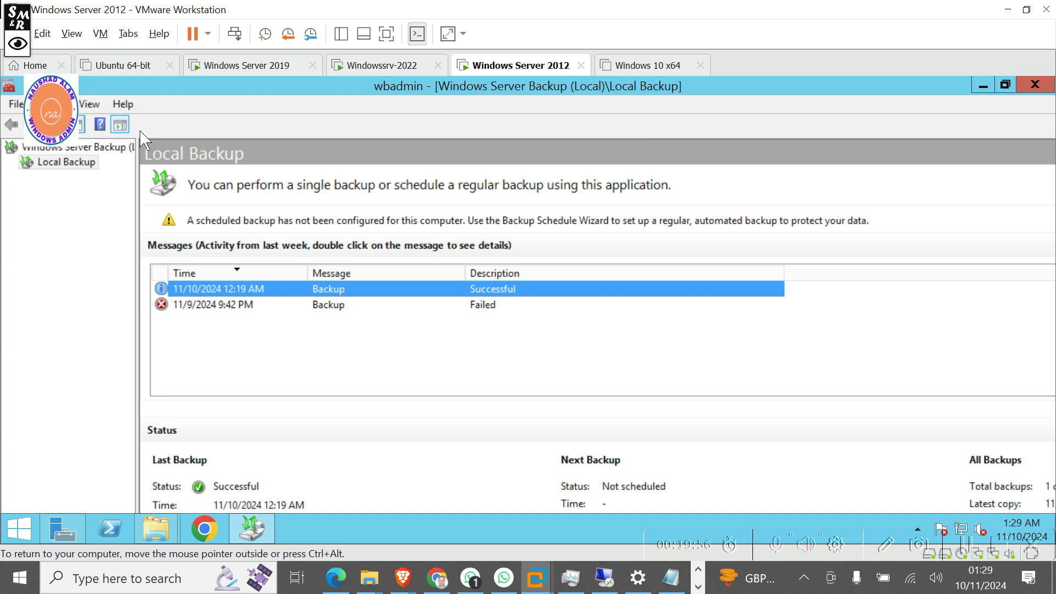
{"action": "left_click", "coordinate": [58, 163]}
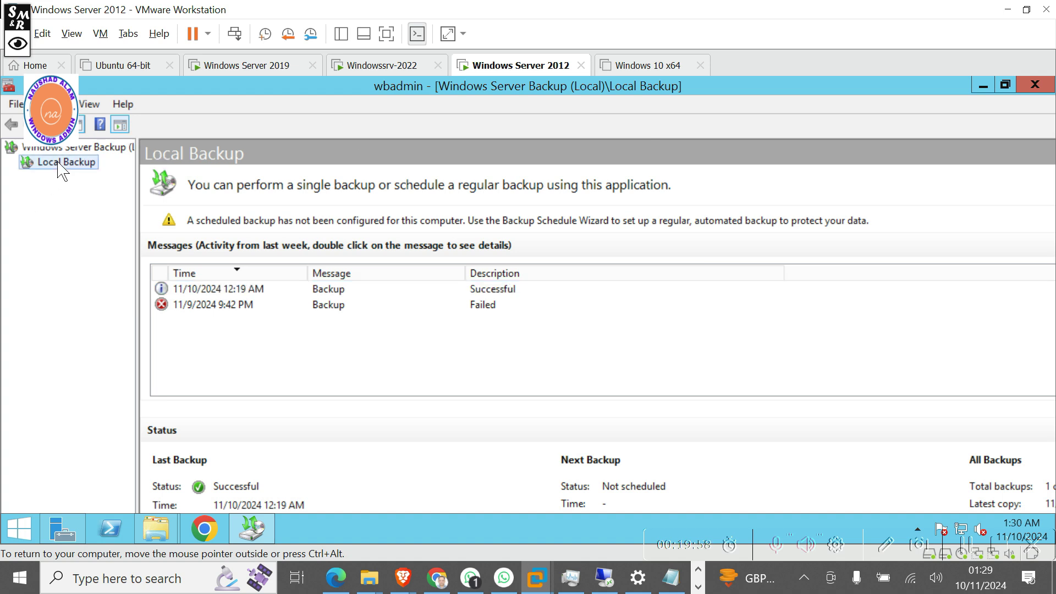
{"action": "left_click", "coordinate": [1035, 85]}
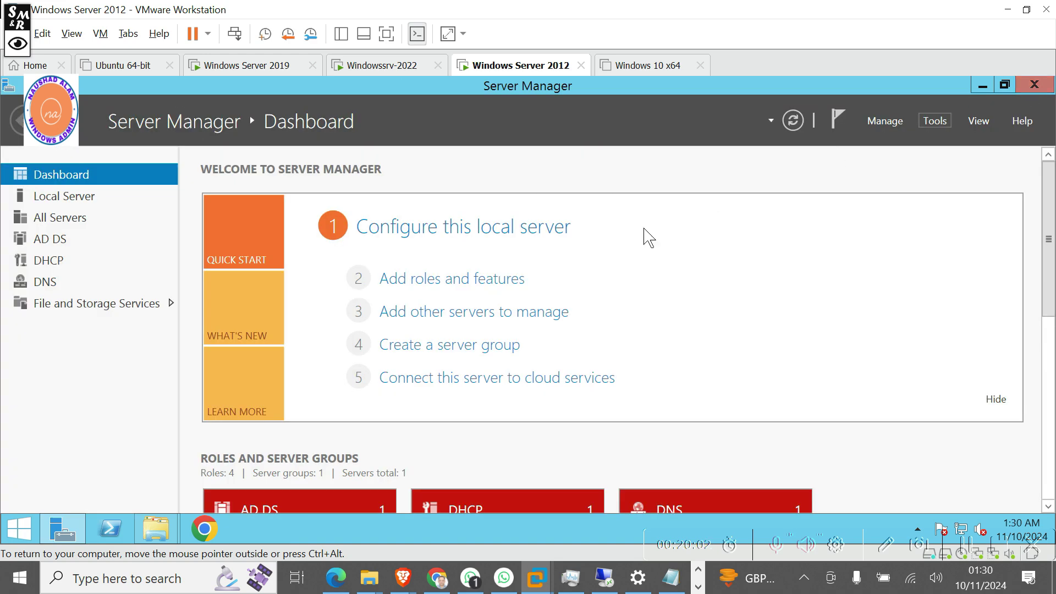
Browse E:\BackupFolder\WindowsImageBackup\DC, return to This PC, then close File Explorer.
{"action": "left_click", "coordinate": [159, 533]}
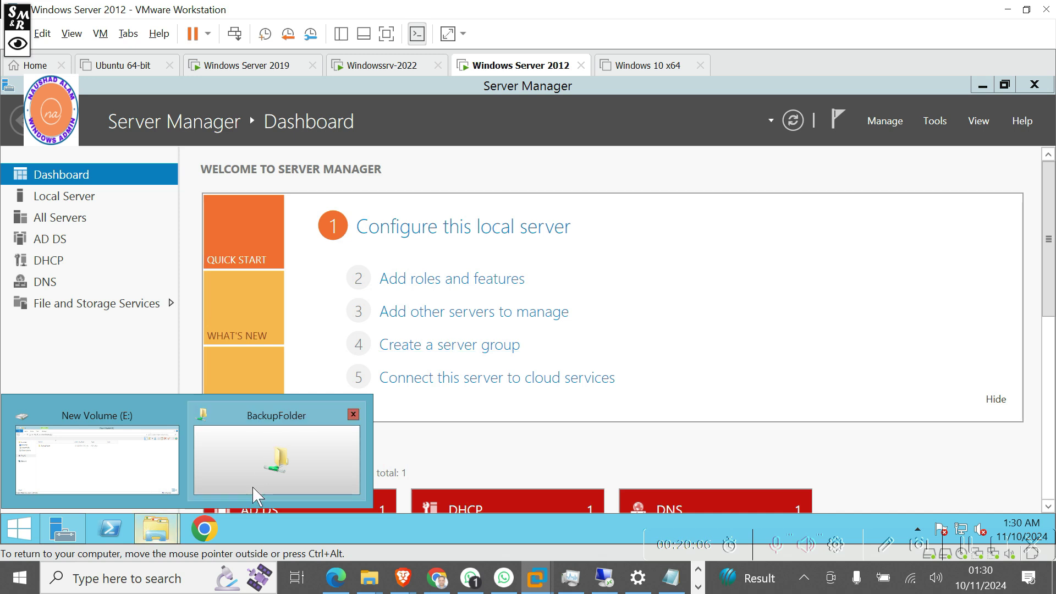
{"action": "left_click", "coordinate": [138, 472]}
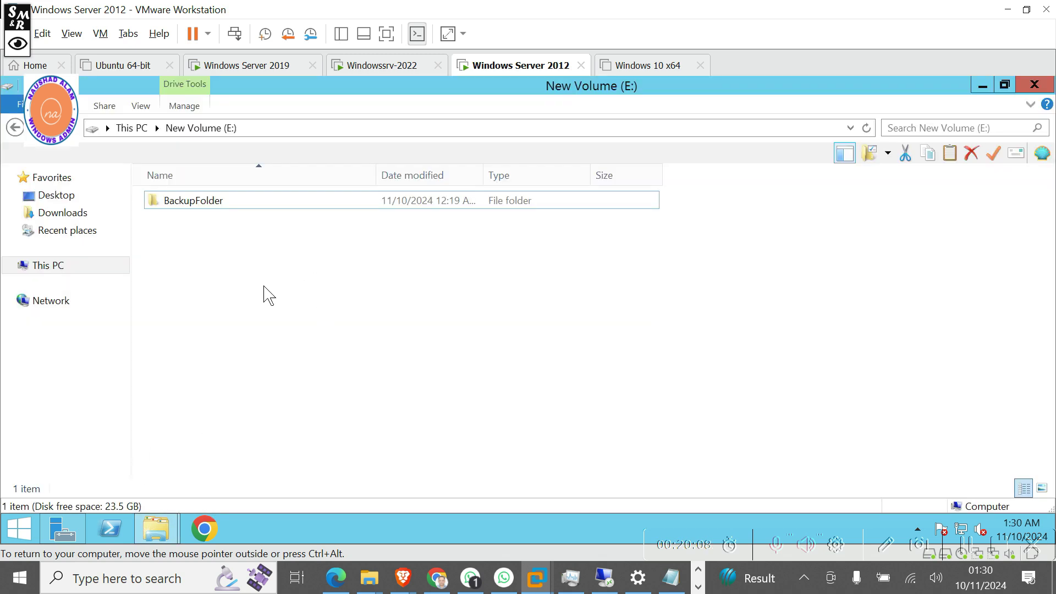
{"action": "double_click", "coordinate": [219, 201]}
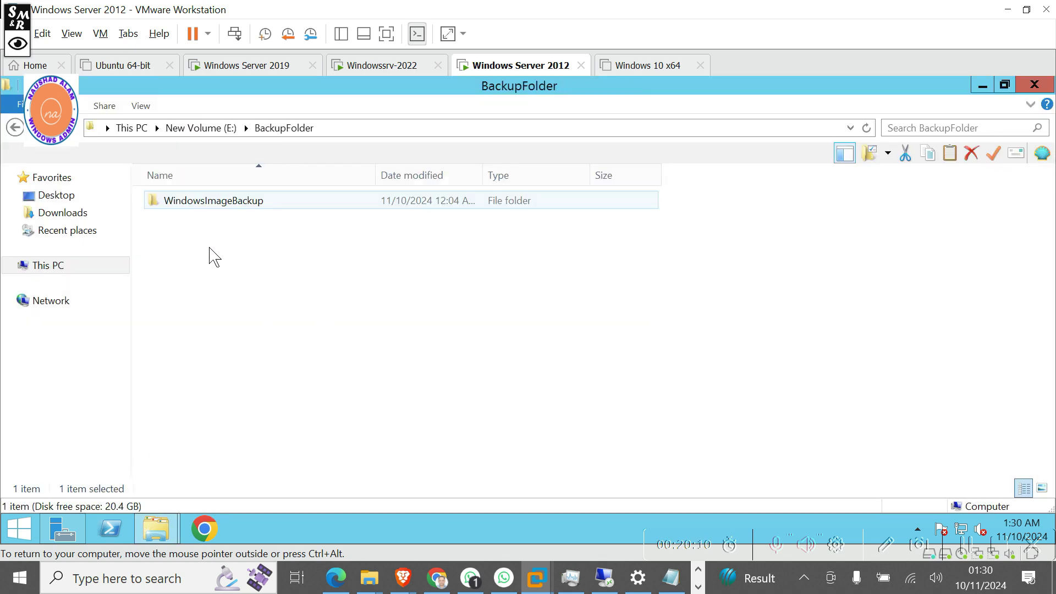
{"action": "double_click", "coordinate": [227, 212]}
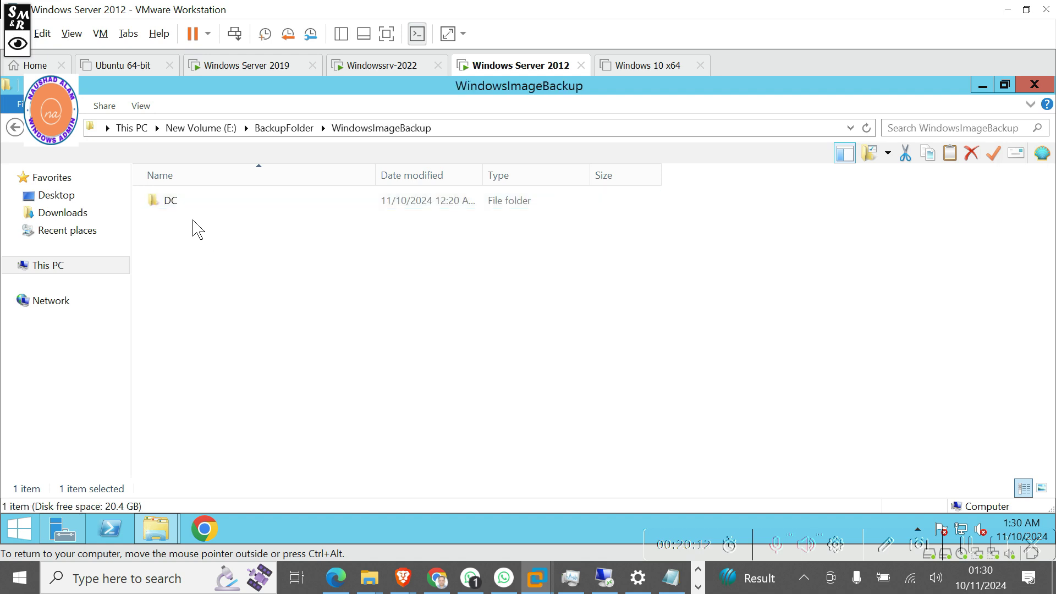
{"action": "double_click", "coordinate": [181, 207]}
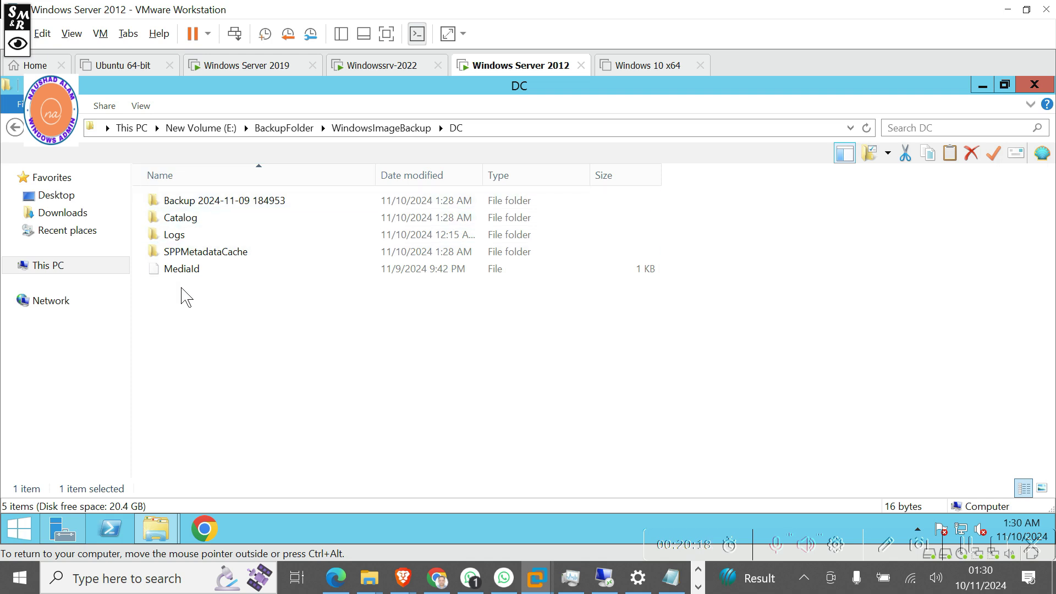
{"action": "left_click", "coordinate": [132, 128]}
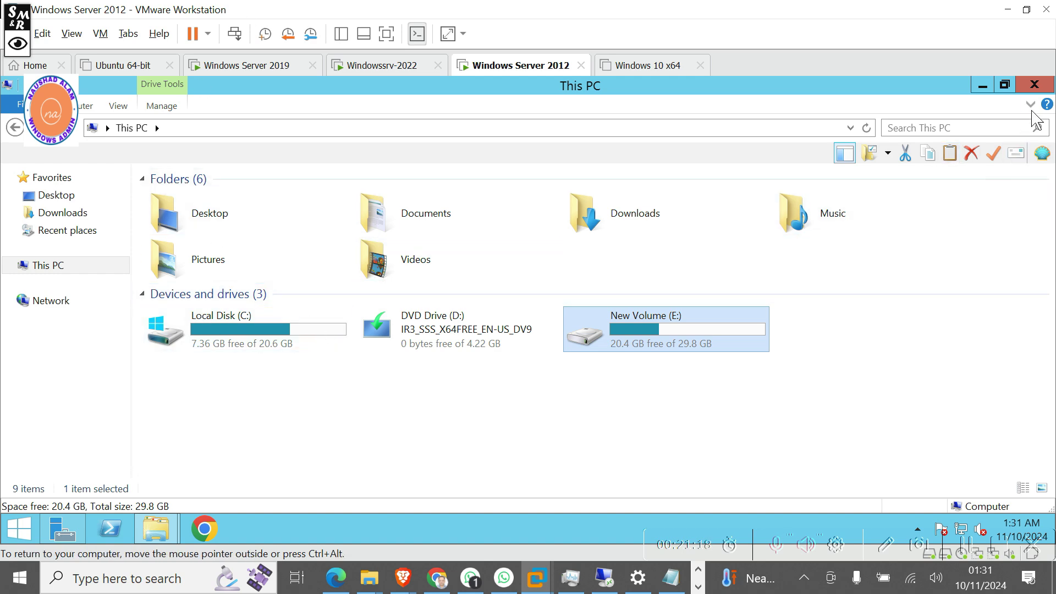
{"action": "left_click", "coordinate": [1035, 86]}
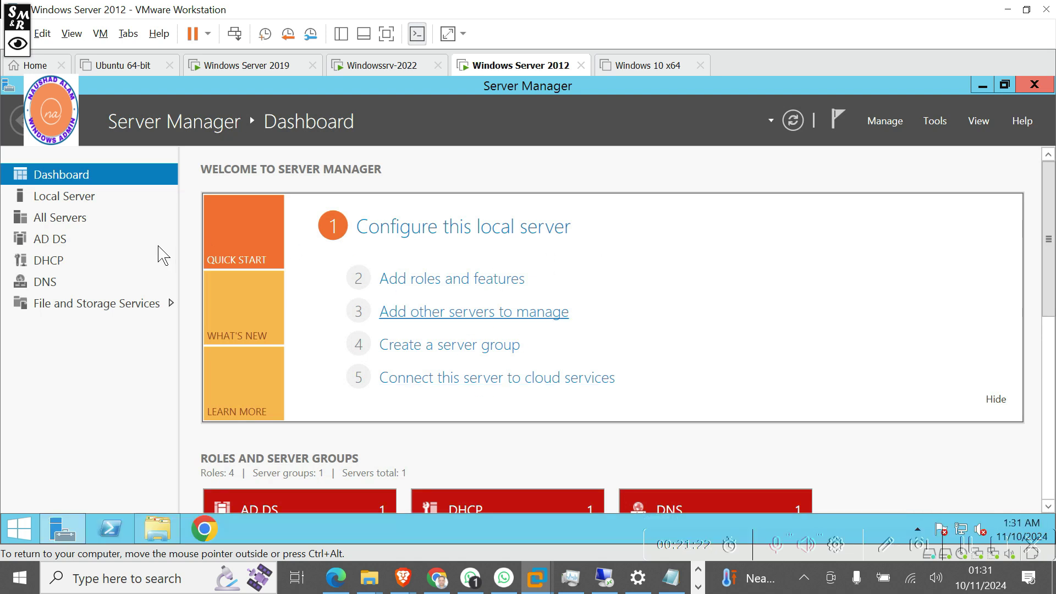
Show the Local Server properties page from Server Manager's navigation pane.
{"action": "left_click", "coordinate": [71, 199]}
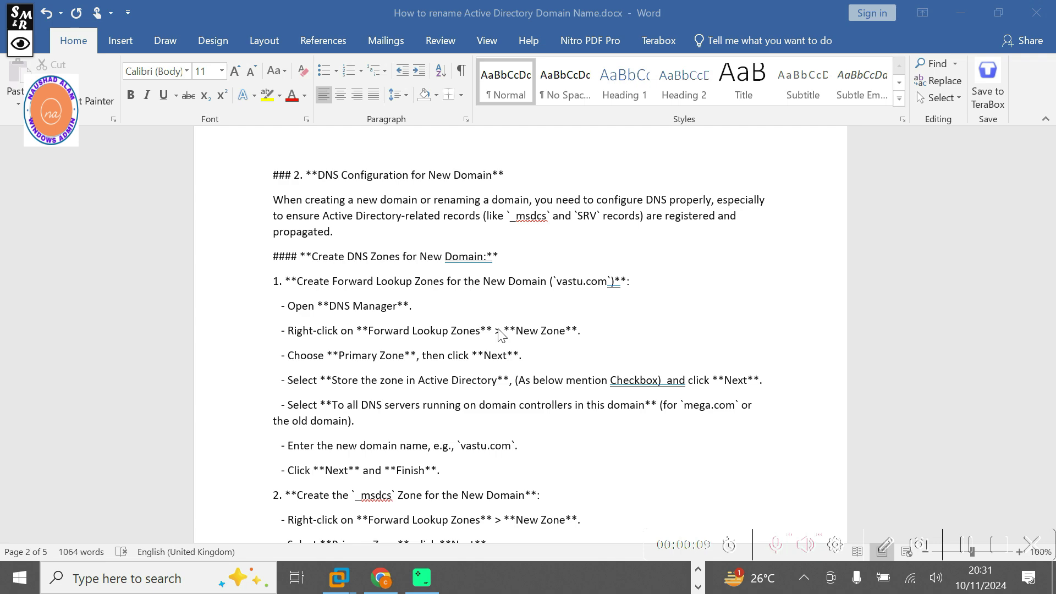
Scroll the rename guide down to section 2, DNS Configuration for New Domain.
{"action": "scroll", "coordinate": [411, 294], "scroll_direction": "up", "scroll_amount": 15}
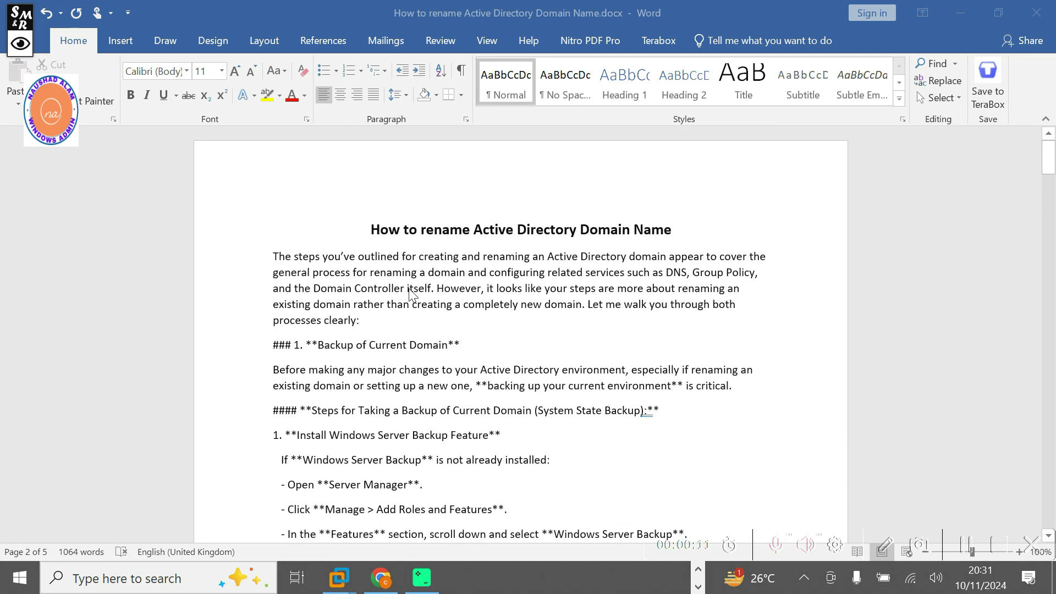
{"action": "scroll", "coordinate": [411, 294], "scroll_direction": "down", "scroll_amount": 1}
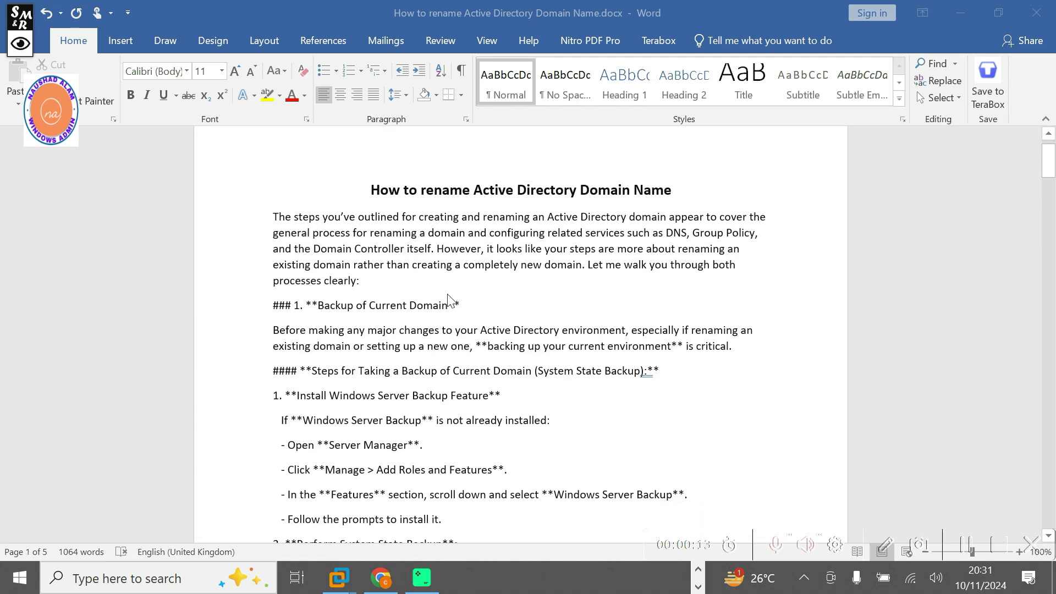
{"action": "scroll", "coordinate": [448, 302], "scroll_direction": "down", "scroll_amount": 3}
{"action": "left_click_drag", "start_coordinate": [483, 182], "coordinate": [360, 163]}
{"action": "scroll", "coordinate": [388, 341], "scroll_direction": "down", "scroll_amount": 3}
{"action": "scroll", "coordinate": [387, 352], "scroll_direction": "up", "scroll_amount": 3}
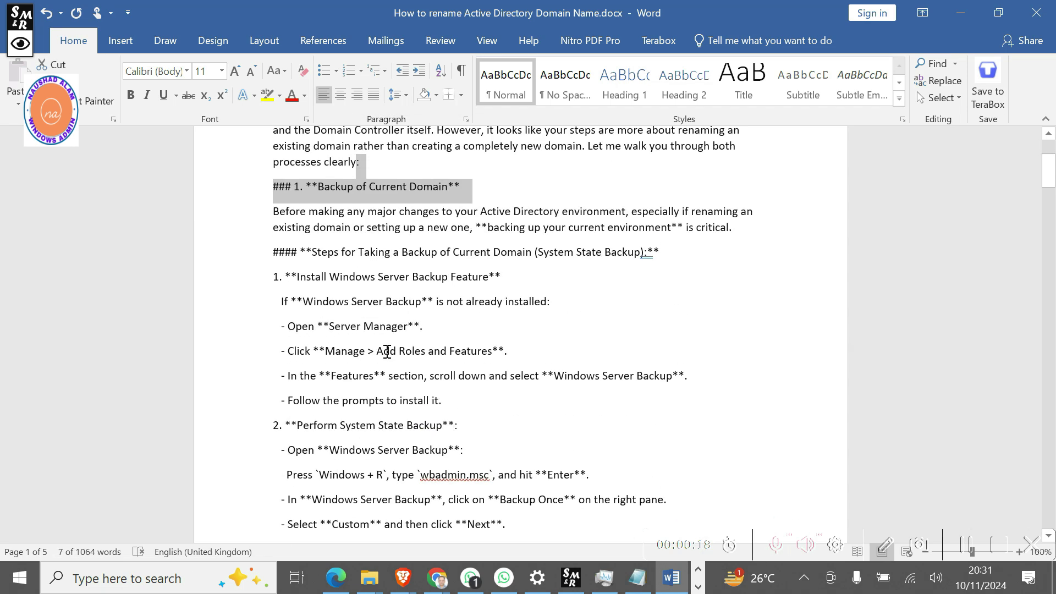
{"action": "scroll", "coordinate": [388, 353], "scroll_direction": "down", "scroll_amount": 19}
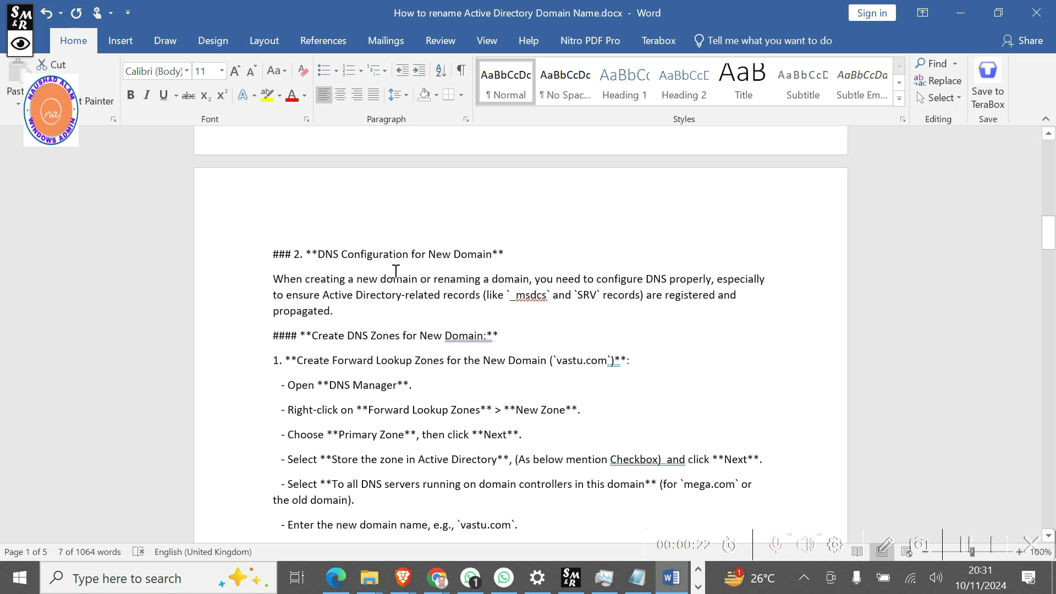
{"action": "scroll", "coordinate": [407, 335], "scroll_direction": "down", "scroll_amount": 3}
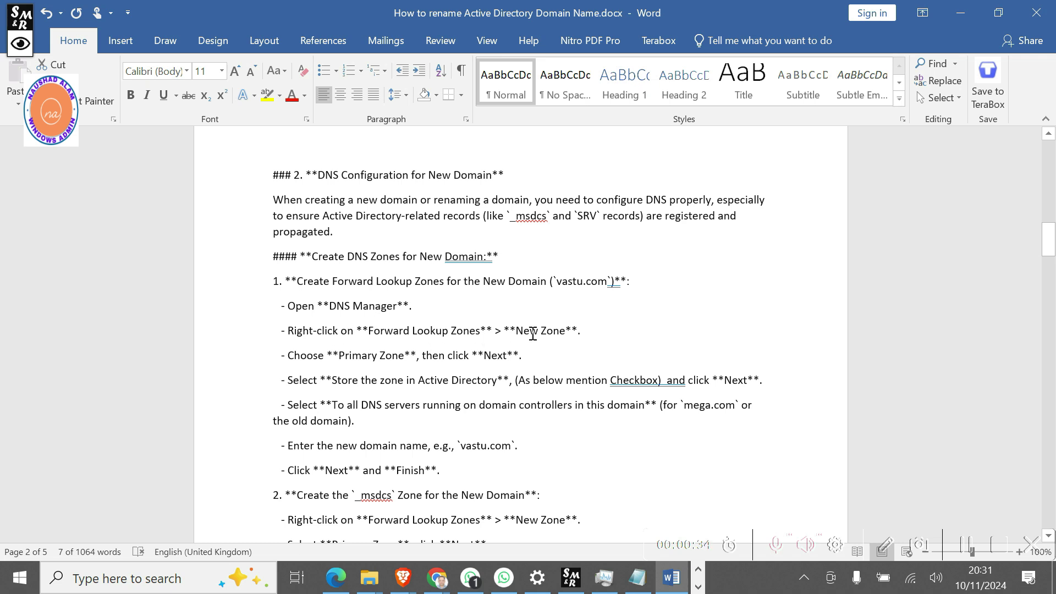
{"action": "scroll", "coordinate": [408, 375], "scroll_direction": "down", "scroll_amount": 3}
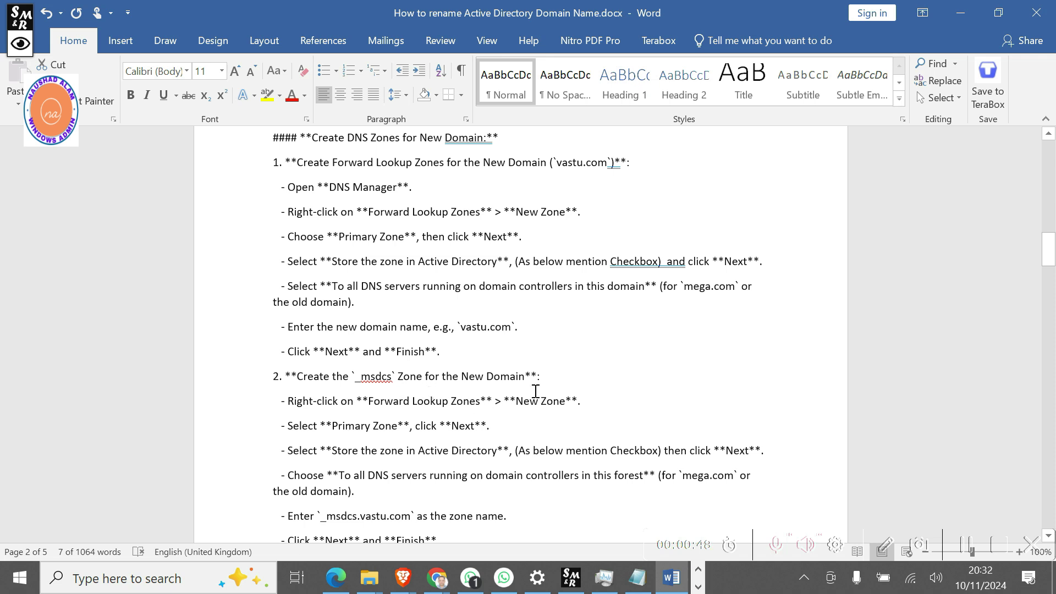
{"action": "scroll", "coordinate": [535, 391], "scroll_direction": "down", "scroll_amount": 4}
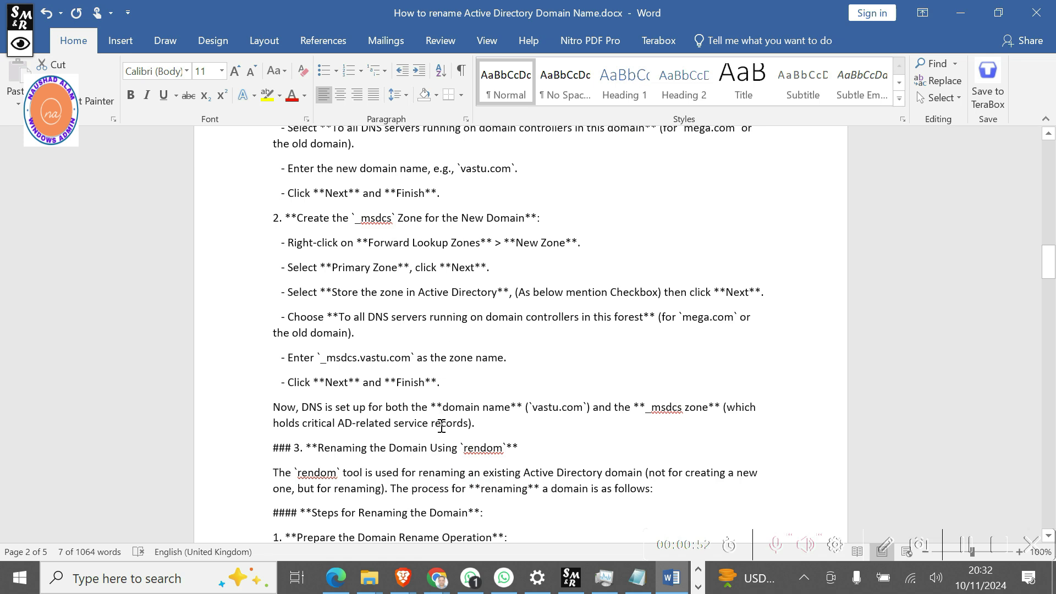
Highlight the 'DNS is set up…' sentence, read on to section 3, and switch away from Word.
{"action": "left_click_drag", "start_coordinate": [486, 427], "coordinate": [297, 407]}
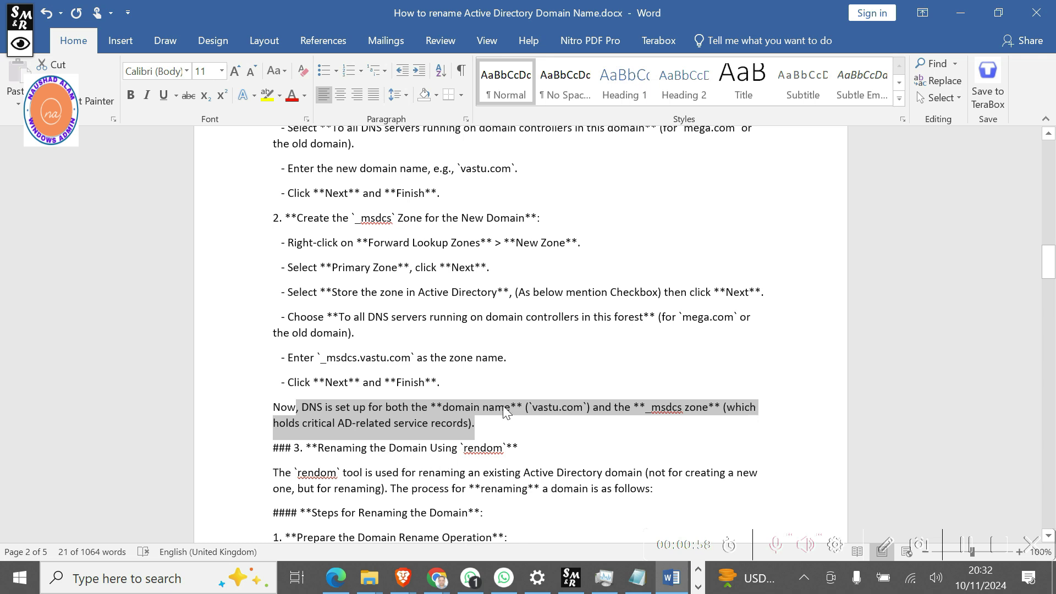
{"action": "scroll", "coordinate": [512, 383], "scroll_direction": "down", "scroll_amount": 3}
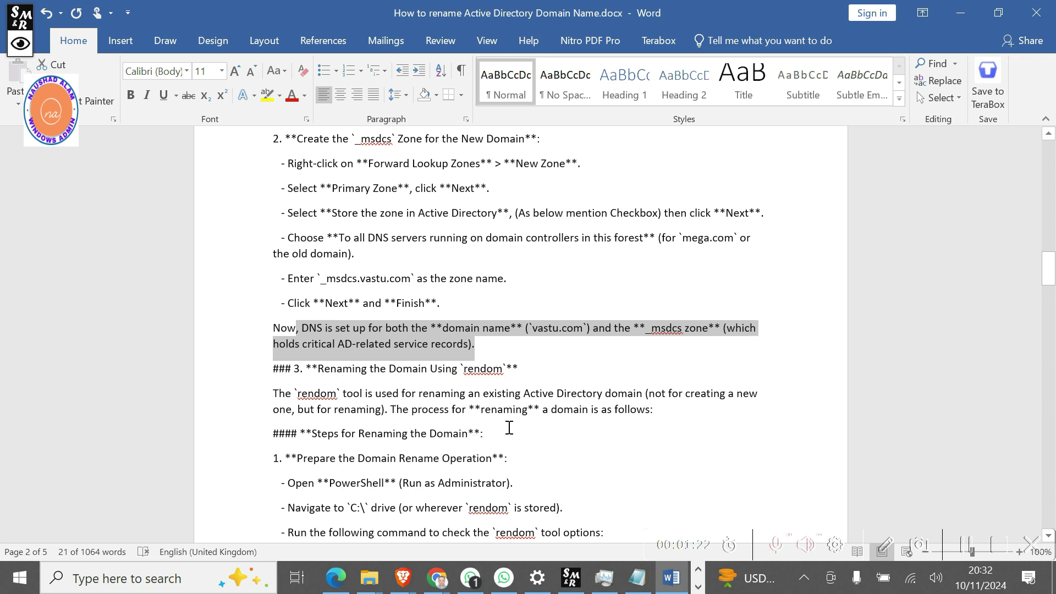
{"action": "scroll", "coordinate": [509, 444], "scroll_direction": "down", "scroll_amount": 2}
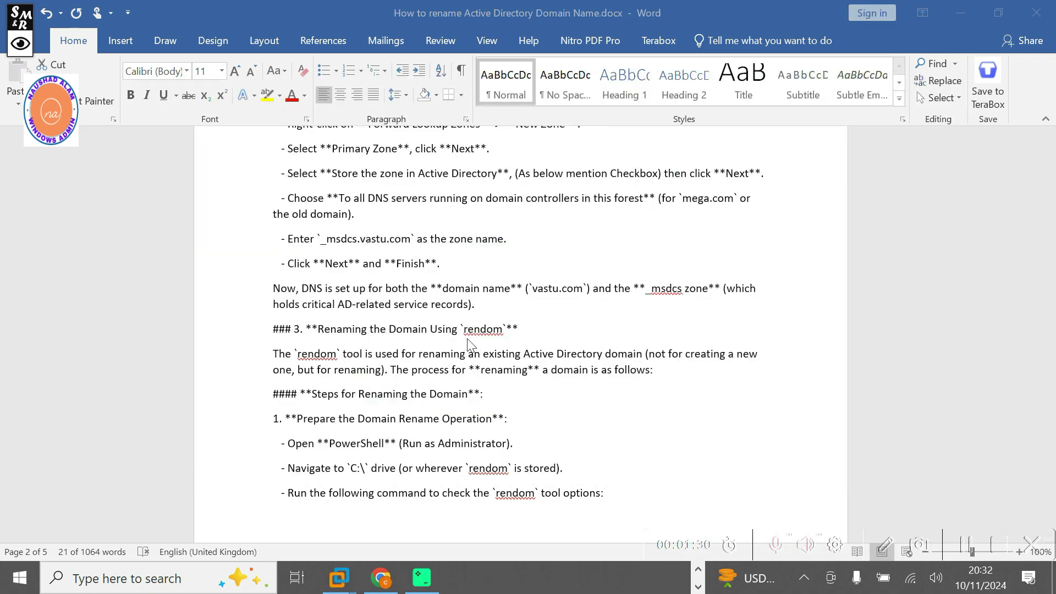
{"action": "key", "text": "alt+Tab"}
{"action": "key", "text": "alt+Tab"}
{"action": "key", "text": "alt+Tab"}
{"action": "key", "text": "alt+Tab"}
{"action": "key", "text": "alt+Tab"}
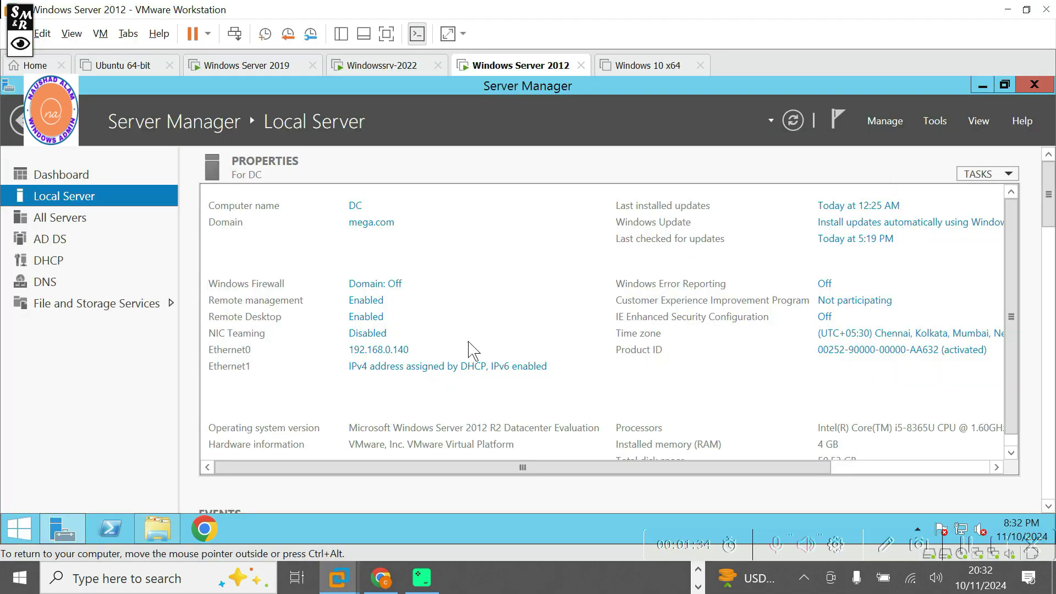
Launch DNS Manager from Tools and expand Forward Lookup Zones showing _msdcs.mega.com and mega.com.
{"action": "left_click", "coordinate": [937, 121]}
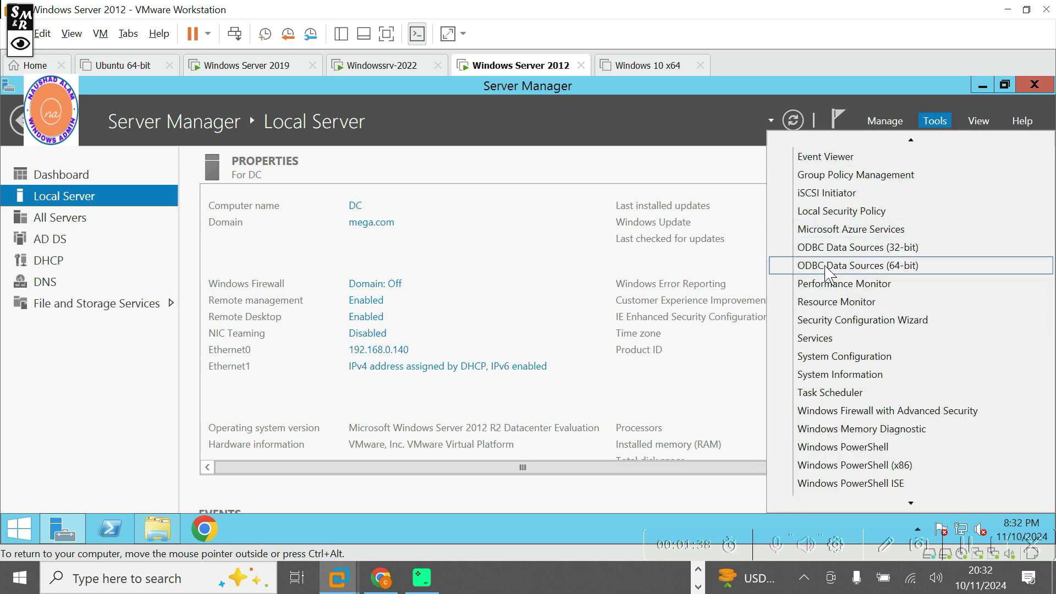
{"action": "scroll", "coordinate": [829, 337], "scroll_direction": "up", "scroll_amount": 4}
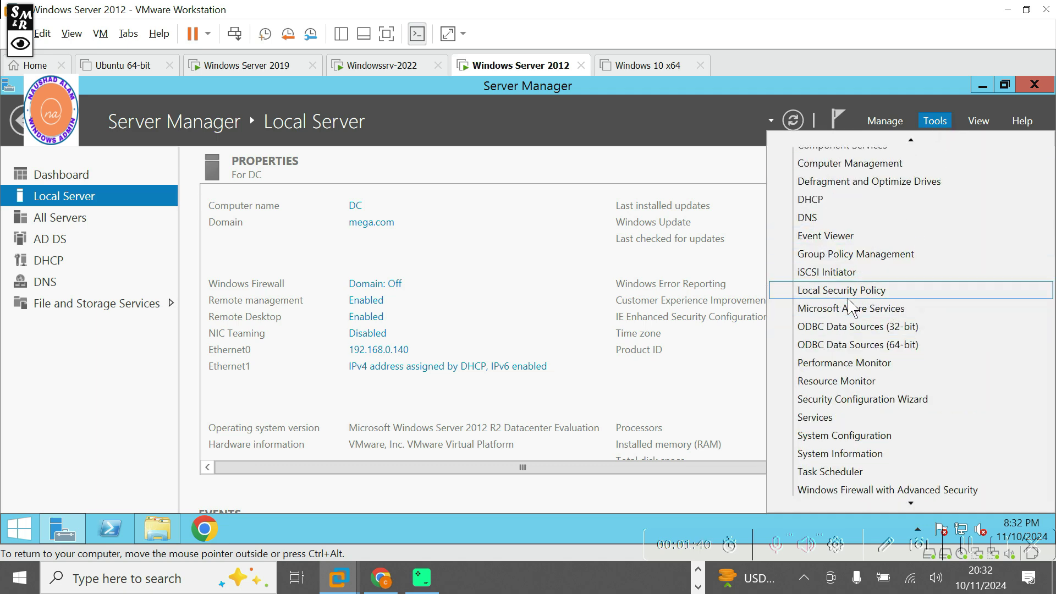
{"action": "left_click", "coordinate": [827, 329]}
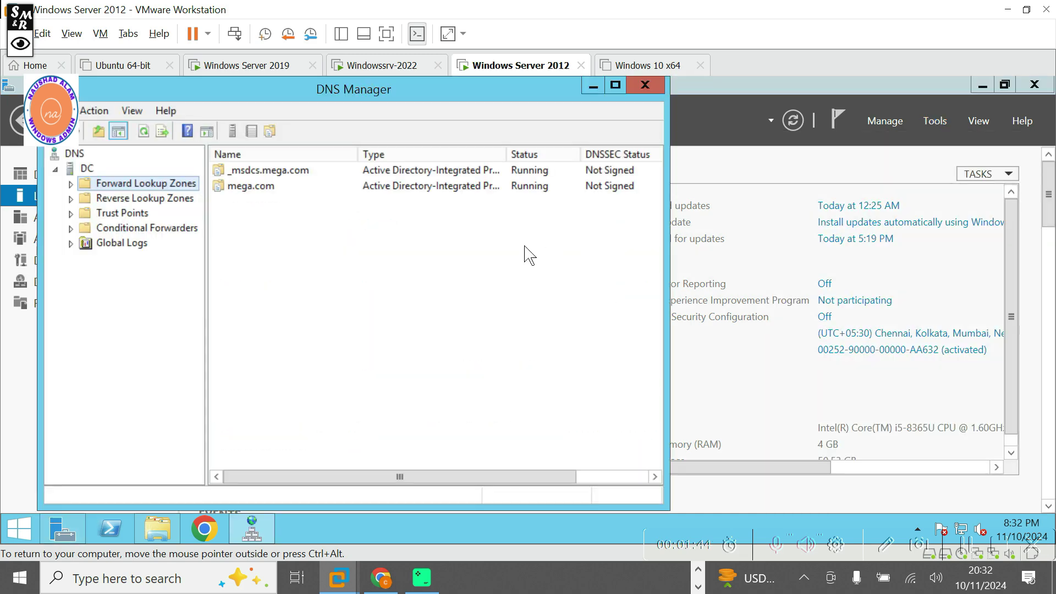
{"action": "left_click", "coordinate": [71, 185]}
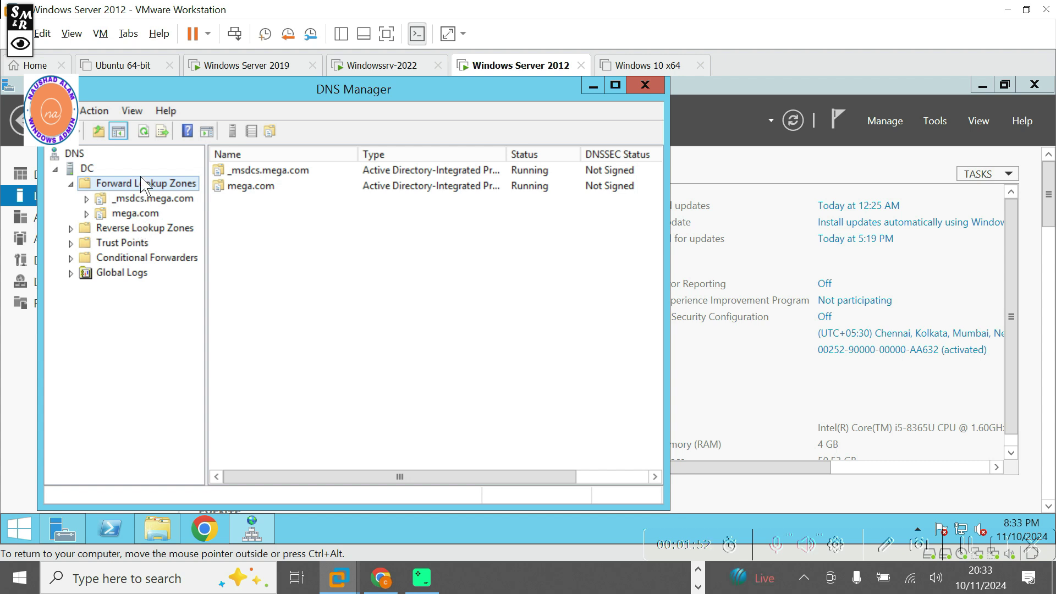
{"action": "right_click", "coordinate": [138, 185]}
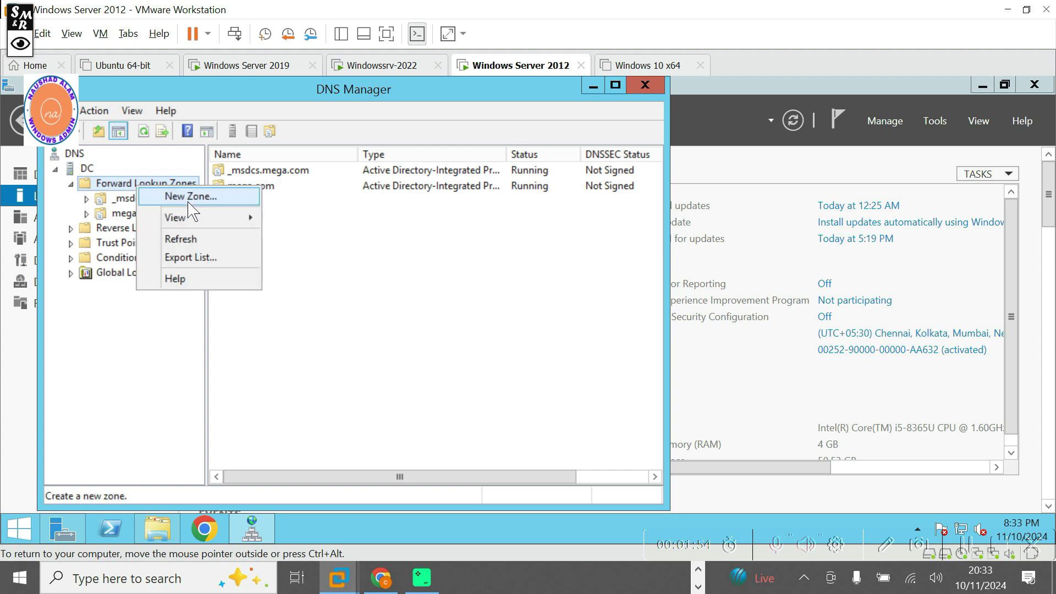
Start the New Zone Wizard and point out the Active Directory storage option with an annotation arrow.
{"action": "left_click", "coordinate": [189, 208]}
{"action": "left_click_drag", "start_coordinate": [474, 146], "coordinate": [551, 149]}
{"action": "left_click", "coordinate": [639, 442]}
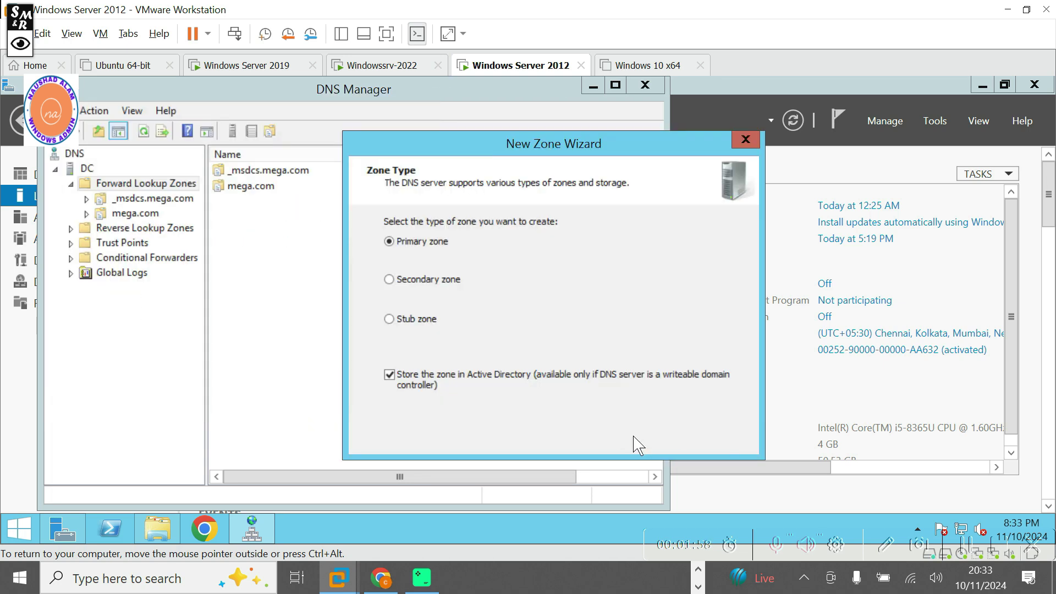
{"action": "left_click", "coordinate": [649, 438]}
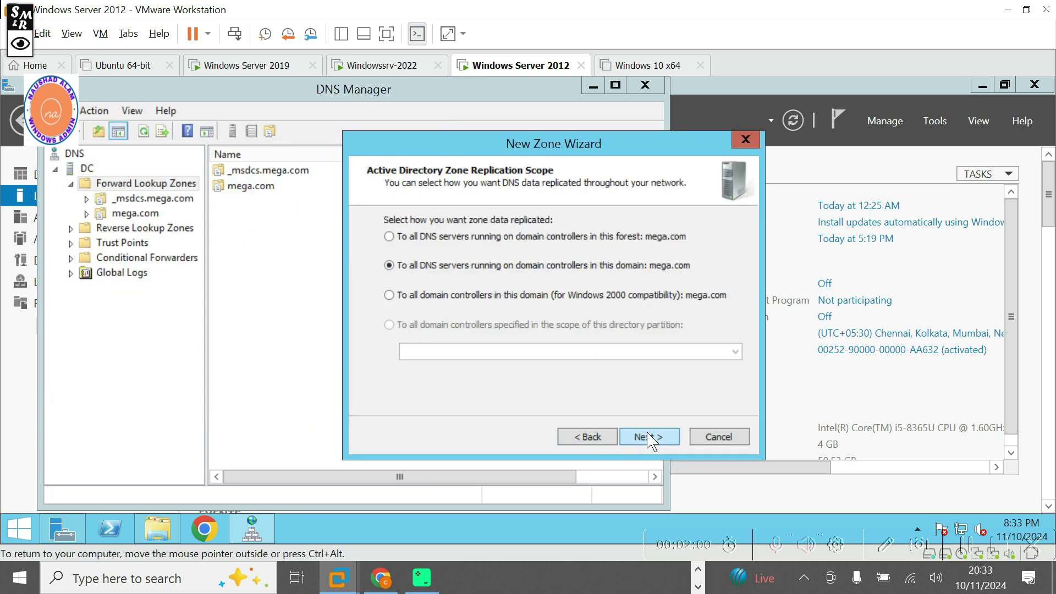
{"action": "left_click", "coordinate": [594, 438]}
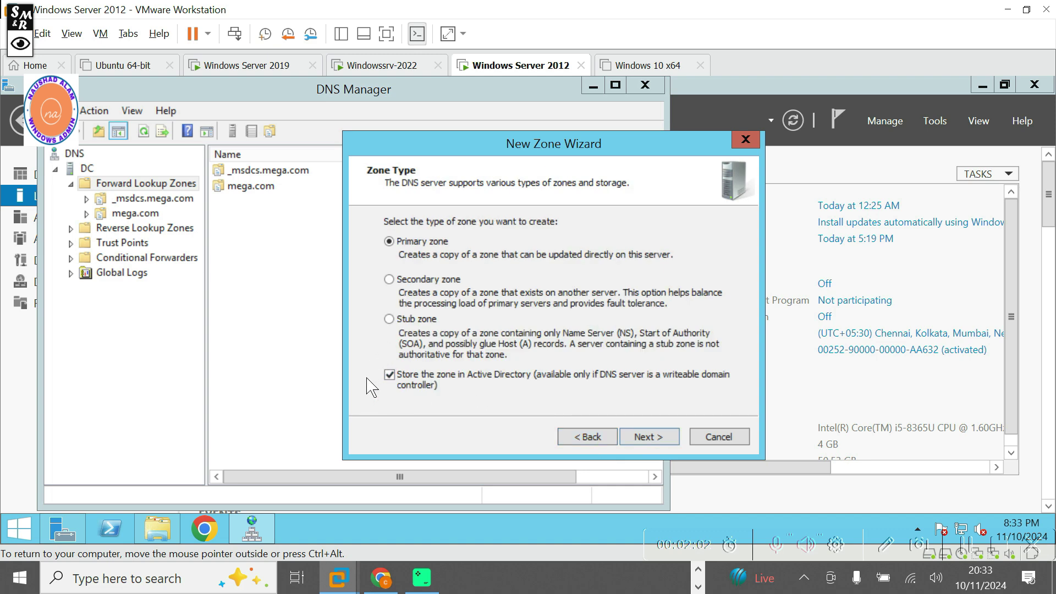
{"action": "left_click", "coordinate": [24, 48]}
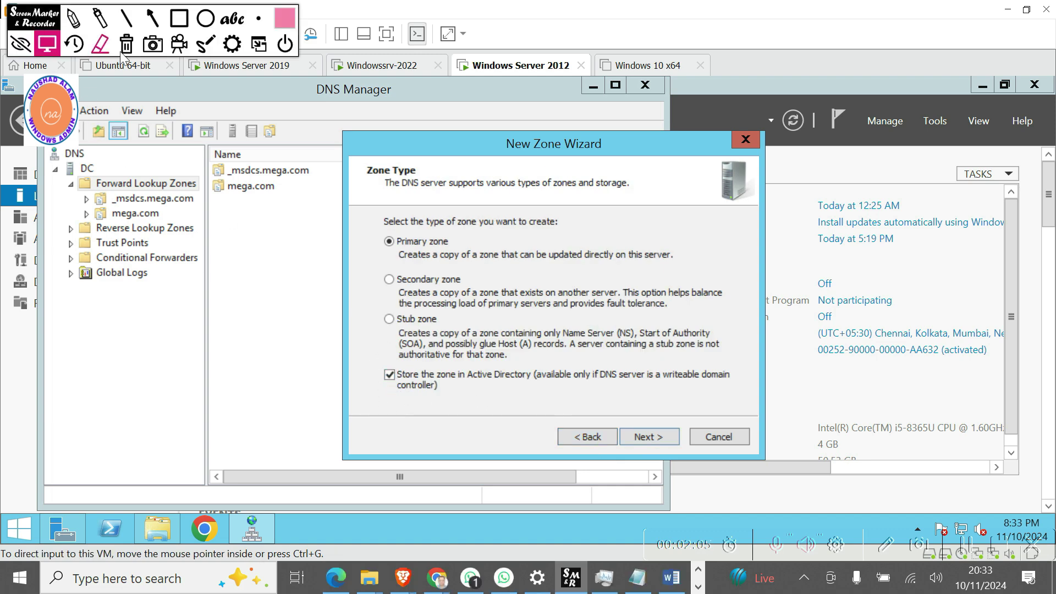
{"action": "left_click", "coordinate": [157, 22]}
{"action": "mouse_move", "coordinate": [460, 430]}
{"action": "left_mouse_down"}
{"action": "mouse_move", "coordinate": [409, 408]}
{"action": "mouse_move", "coordinate": [395, 382]}
{"action": "left_mouse_up"}
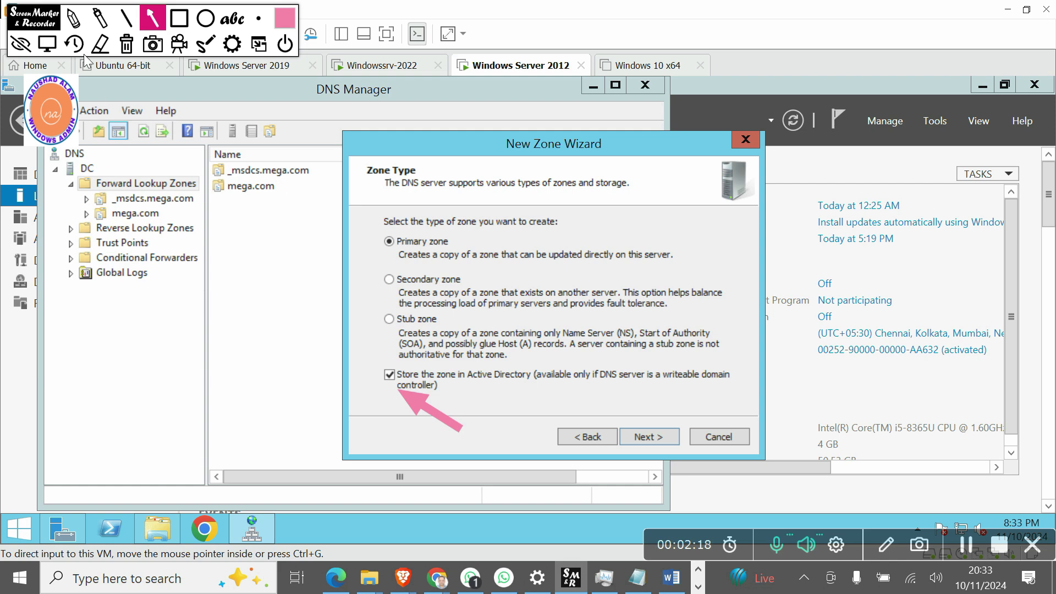
{"action": "left_click", "coordinate": [127, 45]}
{"action": "left_click", "coordinate": [16, 48]}
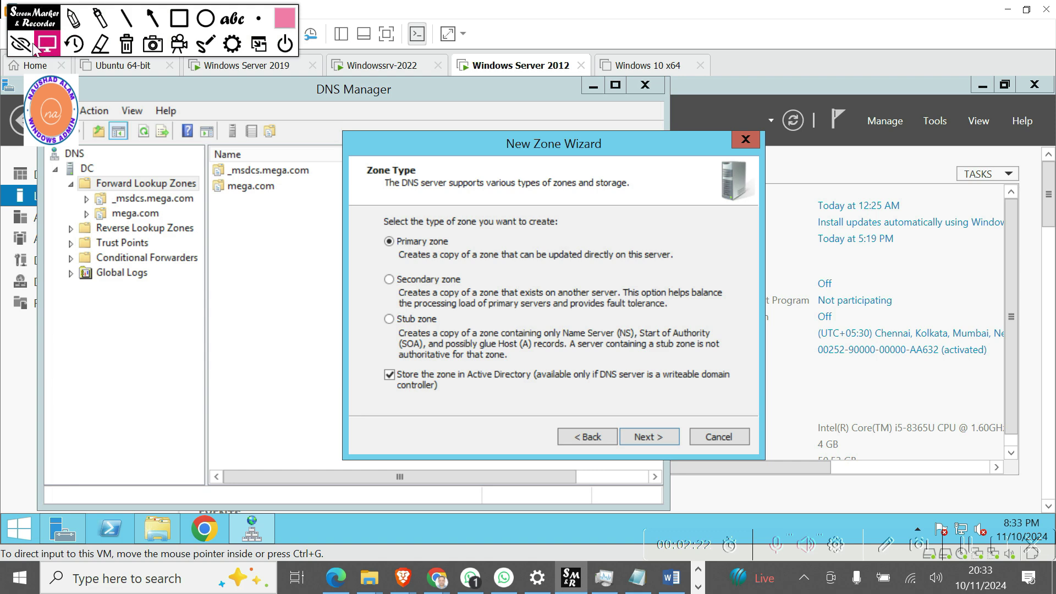
Create primary AD zone vastu.com with domain-wide replication and secure-only dynamic updates.
{"action": "left_click", "coordinate": [651, 438]}
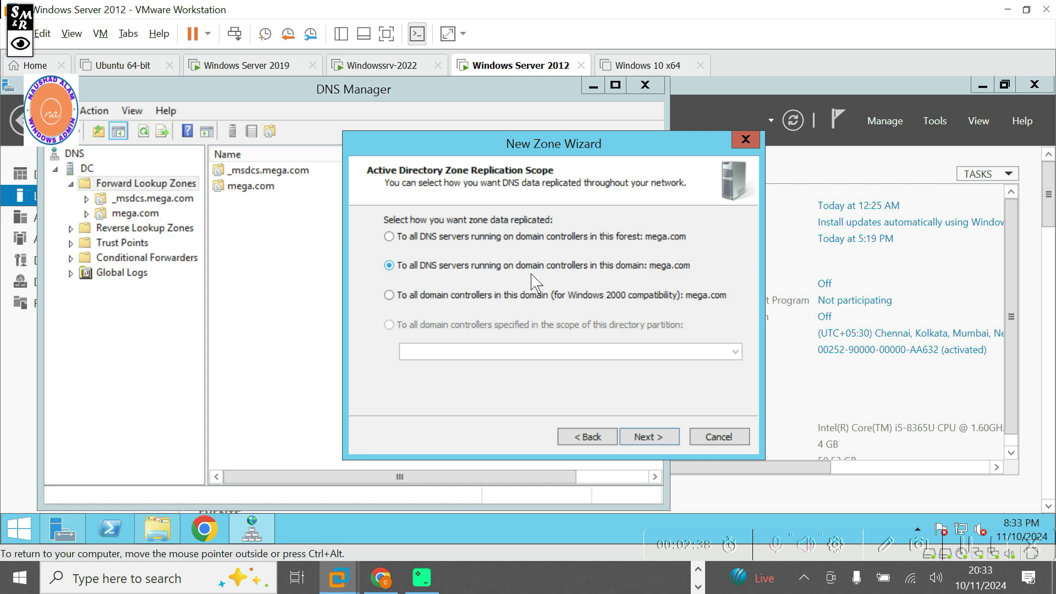
{"action": "left_click", "coordinate": [644, 439]}
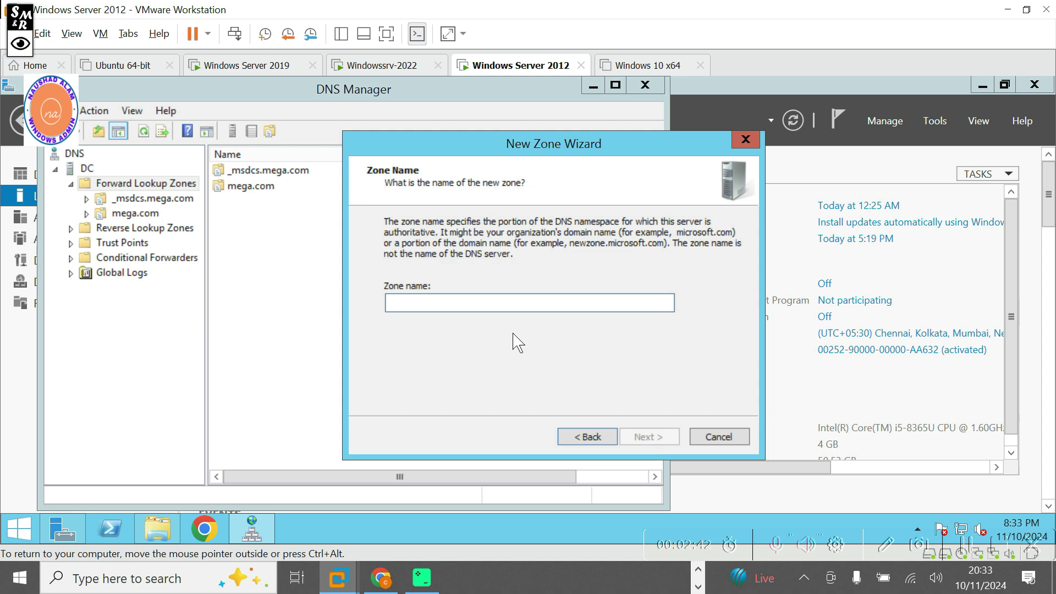
{"action": "type", "text": "vastu.com"}
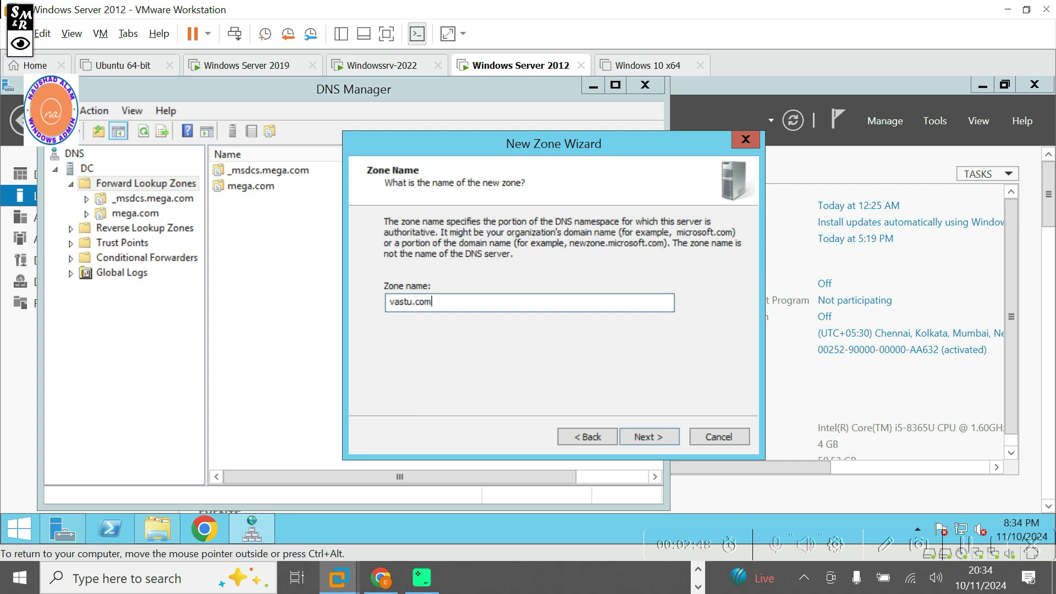
{"action": "left_click", "coordinate": [647, 445]}
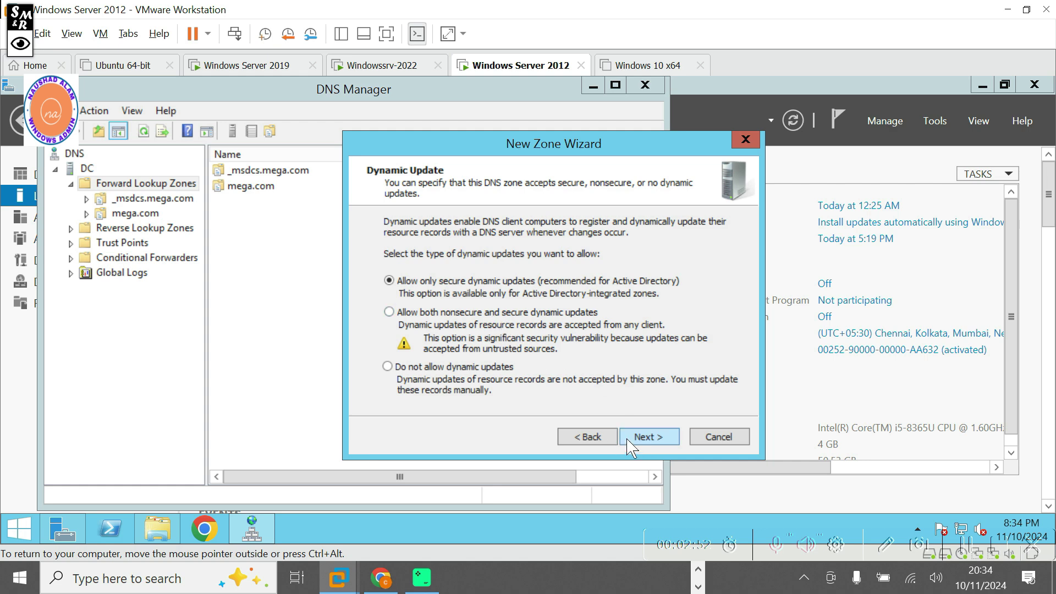
{"action": "left_click", "coordinate": [647, 446]}
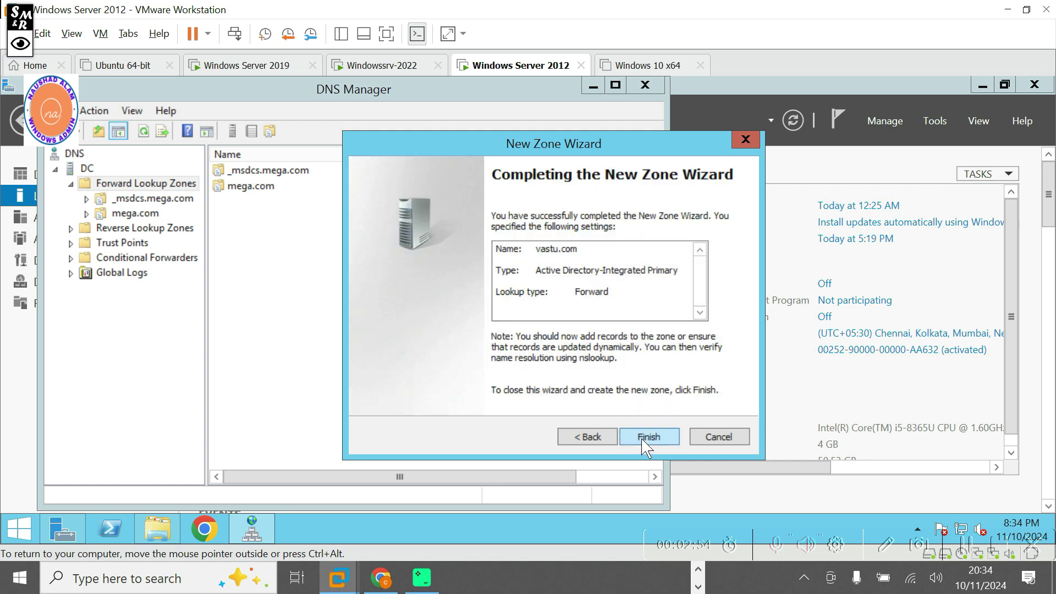
{"action": "left_click", "coordinate": [649, 440]}
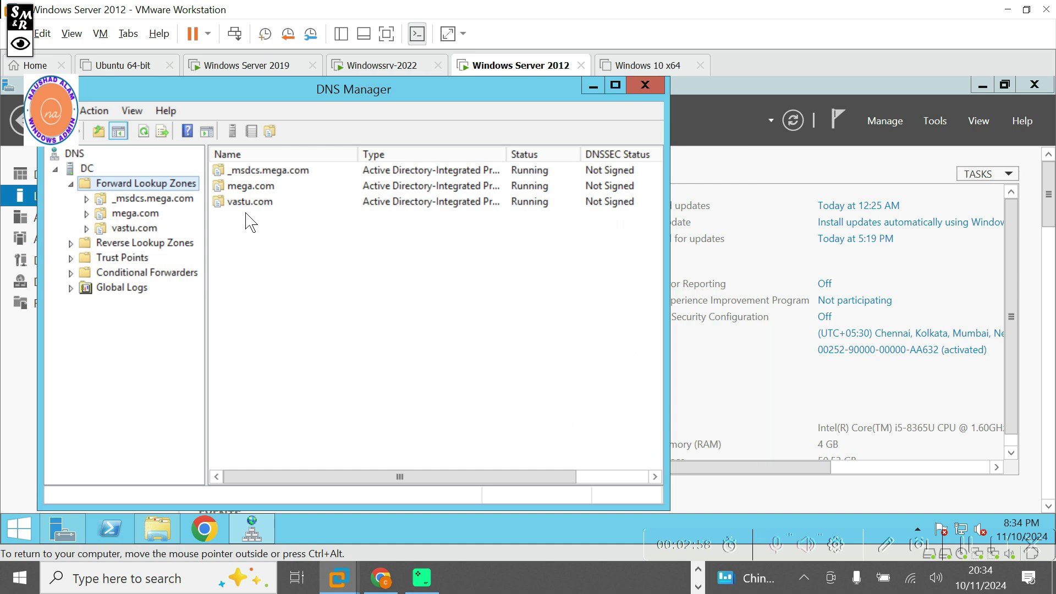
Expand _msdcs.mega.com to show its dc, domains, gc, pdc folders and SOA, NS, CNAME records.
{"action": "right_click", "coordinate": [145, 199]}
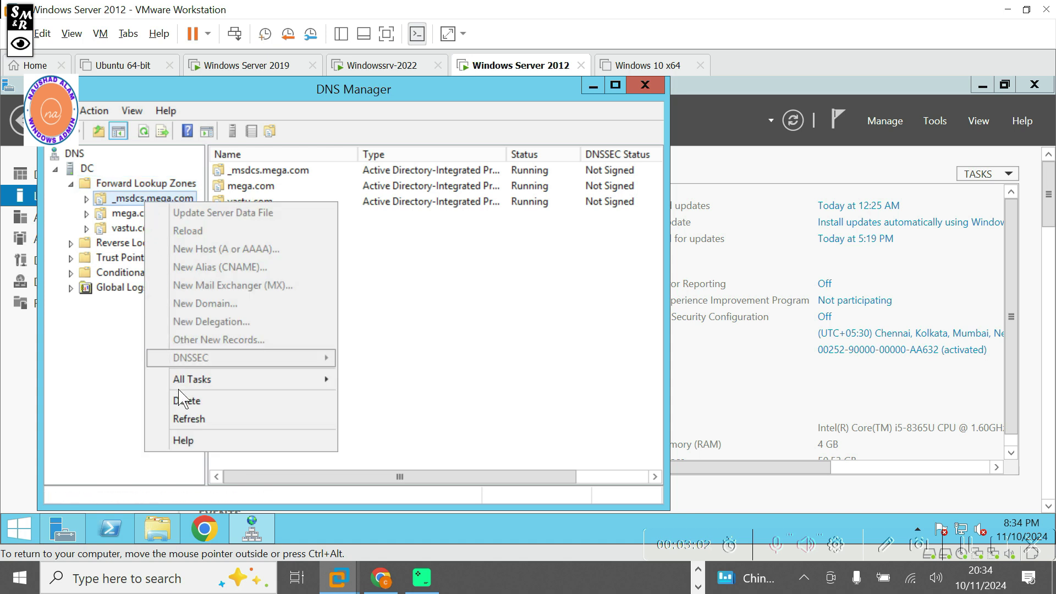
{"action": "left_click", "coordinate": [86, 202]}
{"action": "left_click", "coordinate": [86, 201]}
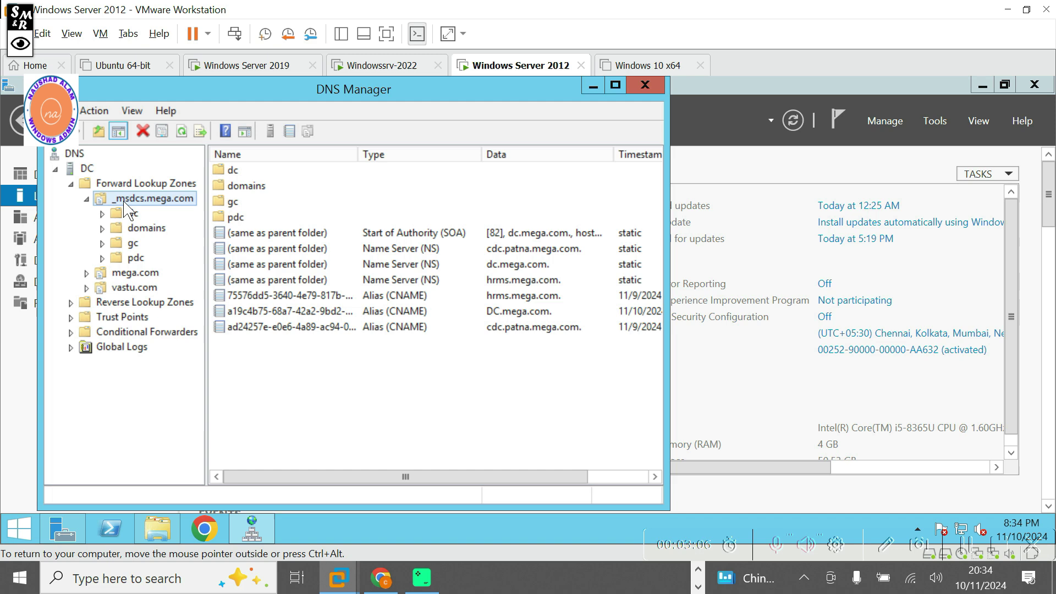
{"action": "right_click", "coordinate": [128, 210]}
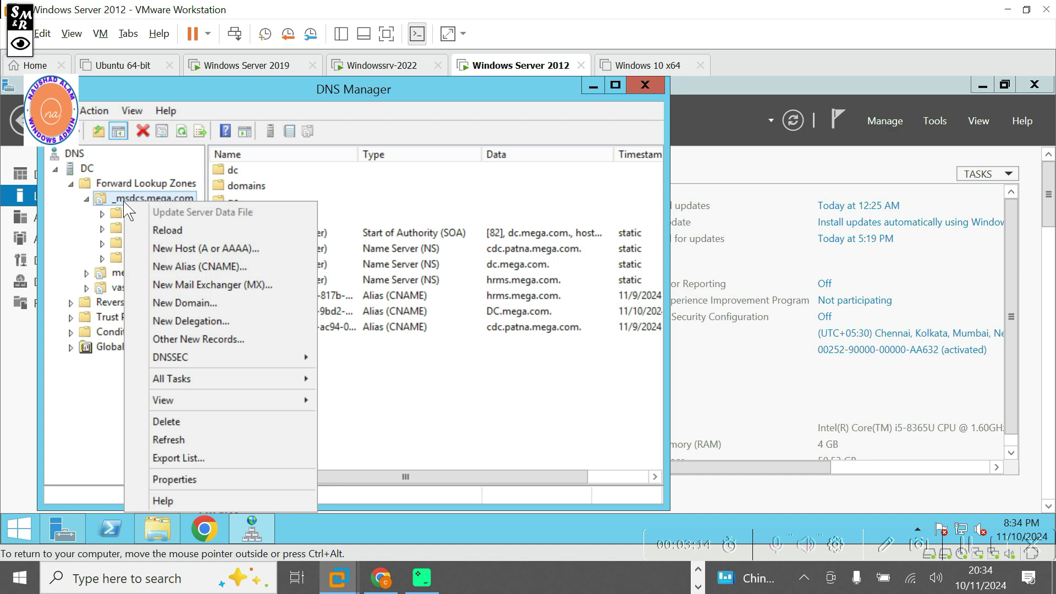
{"action": "left_click", "coordinate": [461, 400]}
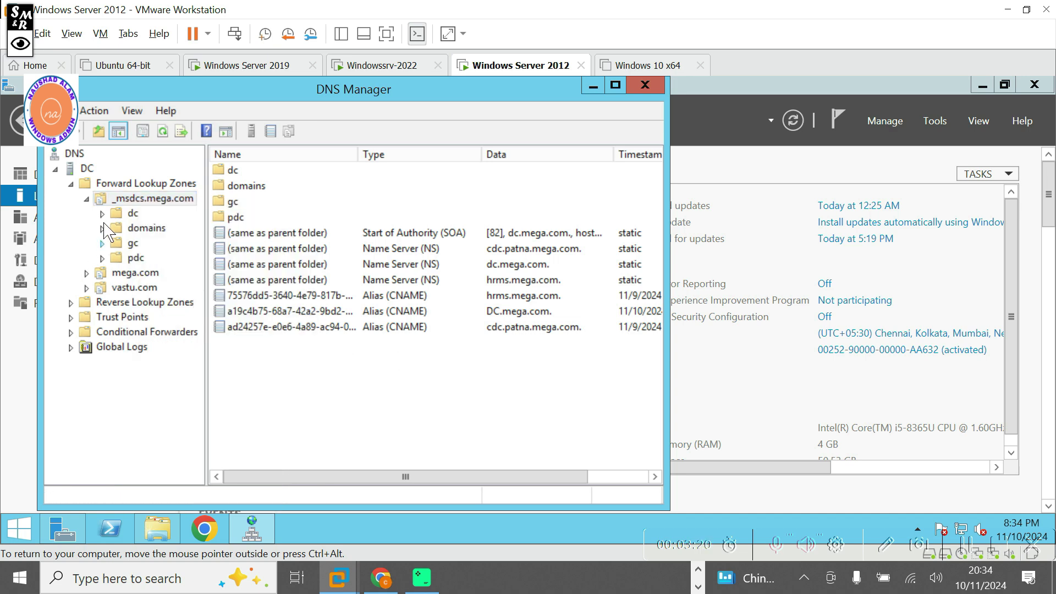
Create primary AD zone _msdcs.vastu.com with forest-wide replication and secure-only dynamic updates.
{"action": "right_click", "coordinate": [118, 183]}
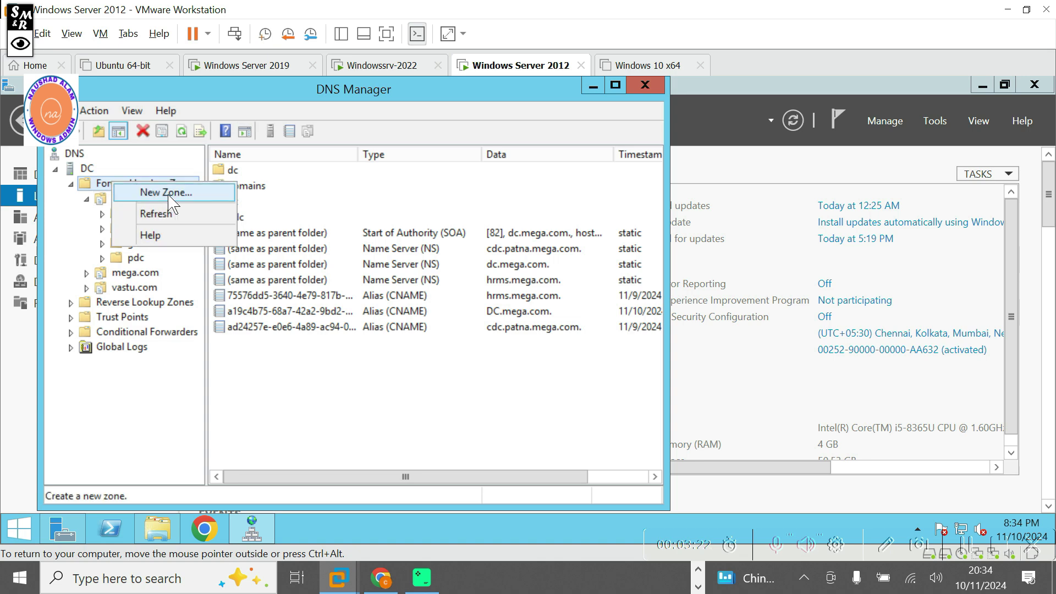
{"action": "left_click", "coordinate": [151, 192]}
{"action": "left_click_drag", "start_coordinate": [241, 109], "coordinate": [520, 194]}
{"action": "left_click", "coordinate": [643, 479]}
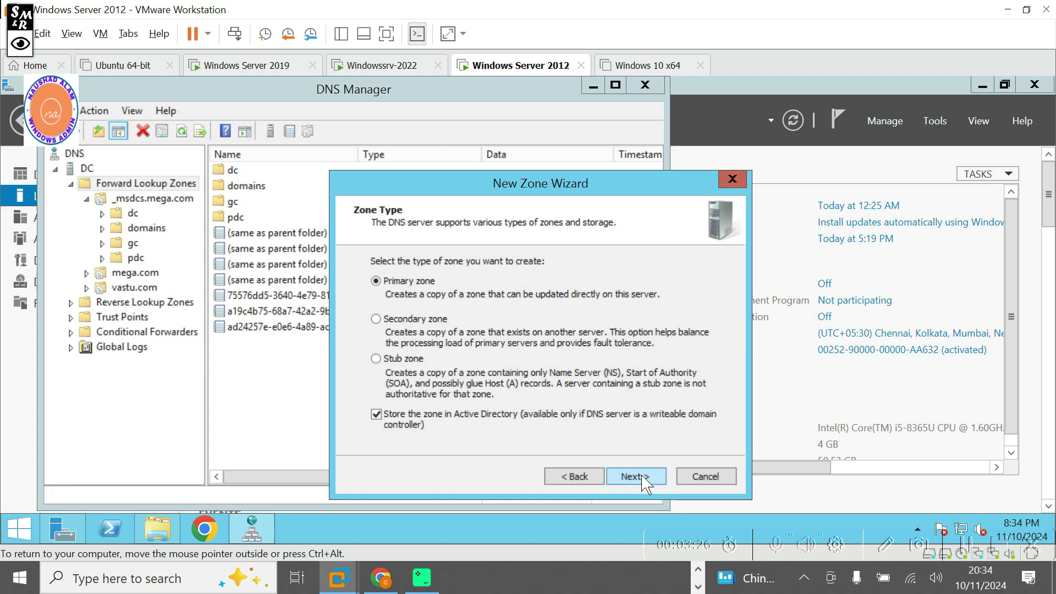
{"action": "left_click", "coordinate": [643, 479]}
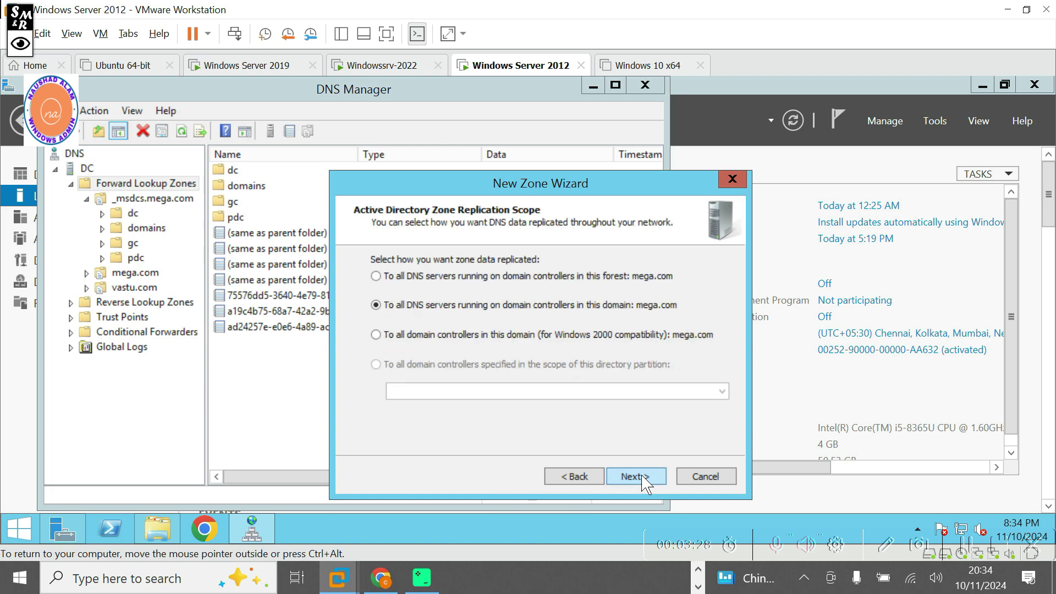
{"action": "left_click", "coordinate": [376, 277]}
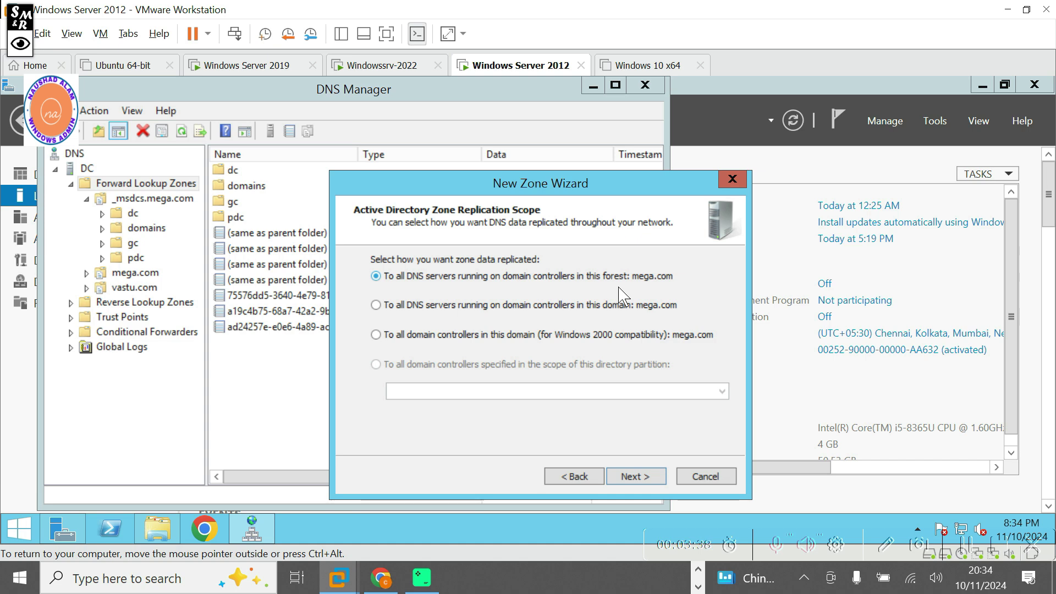
{"action": "left_click", "coordinate": [636, 477]}
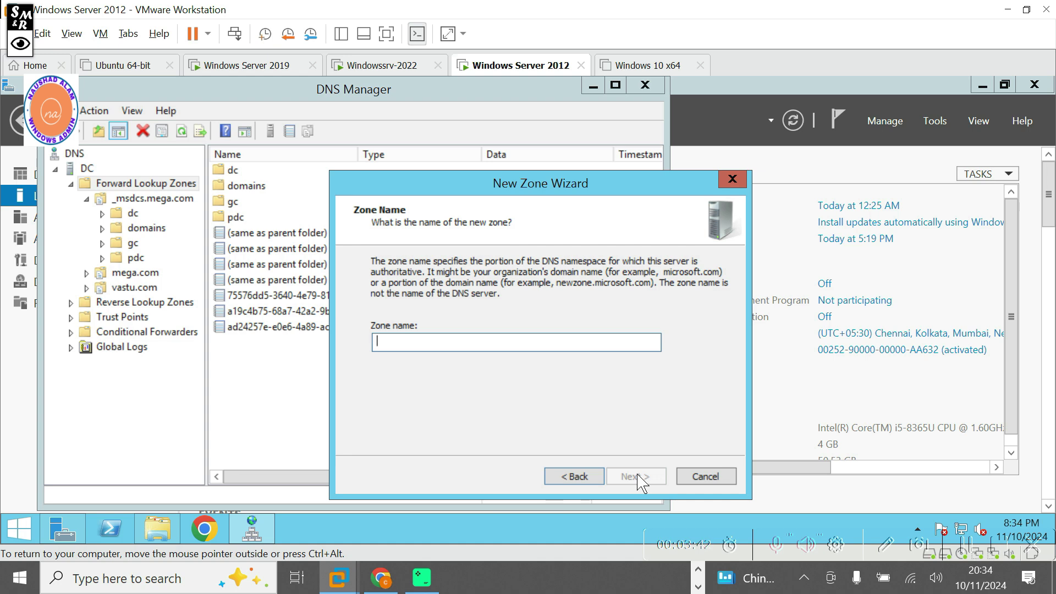
{"action": "type", "text": "J"}
{"action": "type", "text": "m"}
{"action": "type", "text": "s"}
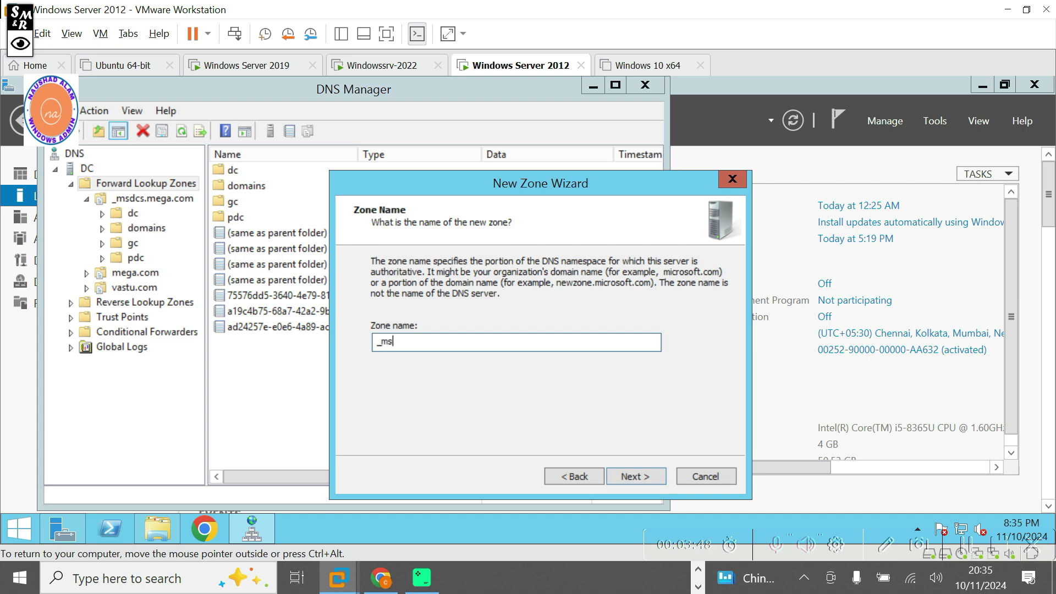
{"action": "type", "text": "dcs.vastu.com"}
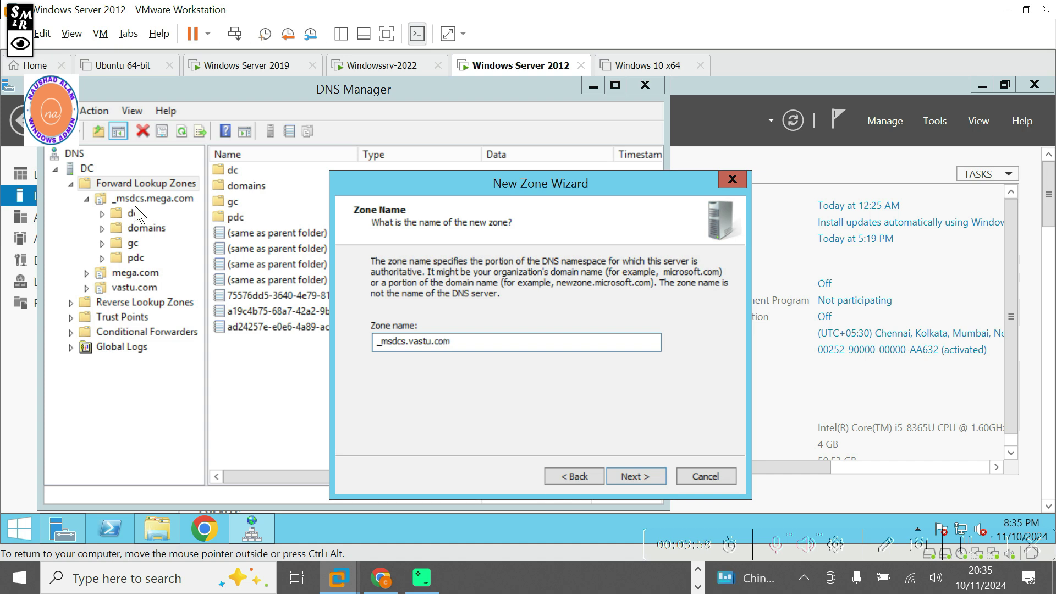
{"action": "left_click", "coordinate": [628, 481]}
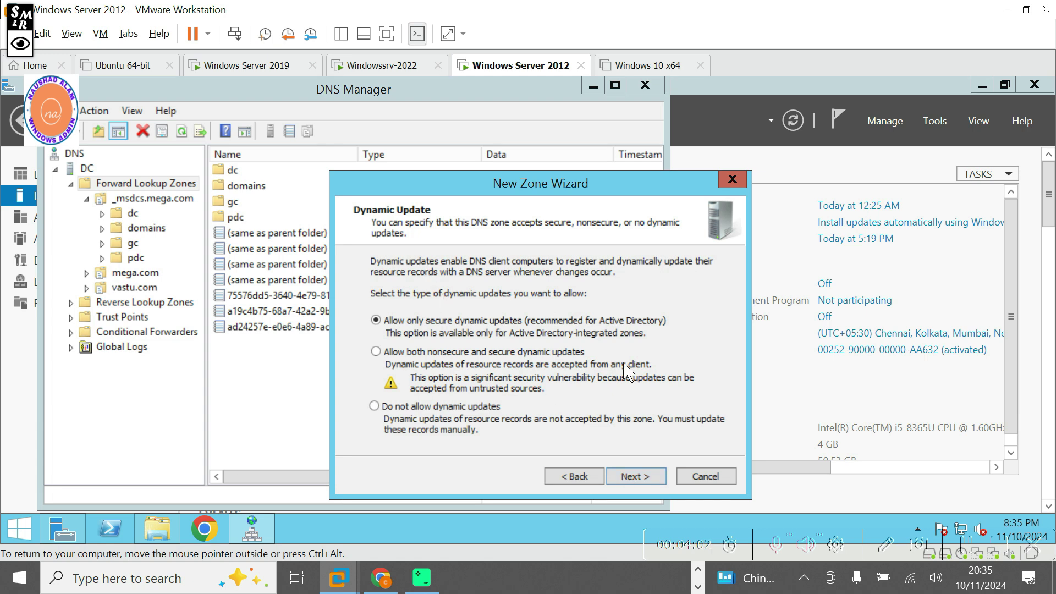
{"action": "left_click", "coordinate": [632, 478]}
{"action": "left_click", "coordinate": [633, 477]}
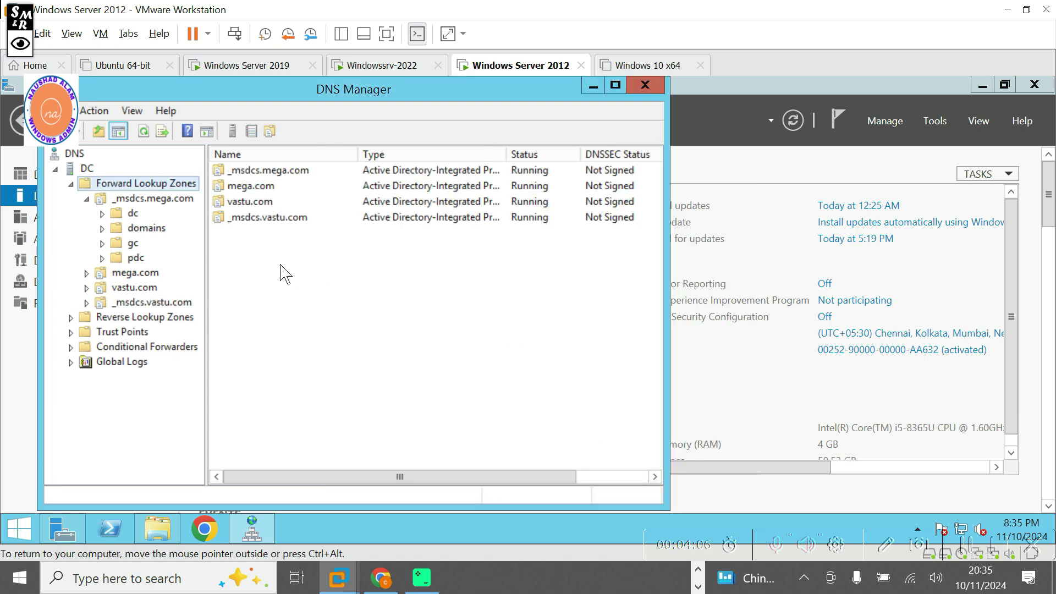
Review the records of vastu.com, its _msdcs child and _msdcs.vastu.com, then minimize DNS Manager.
{"action": "double_click", "coordinate": [90, 288]}
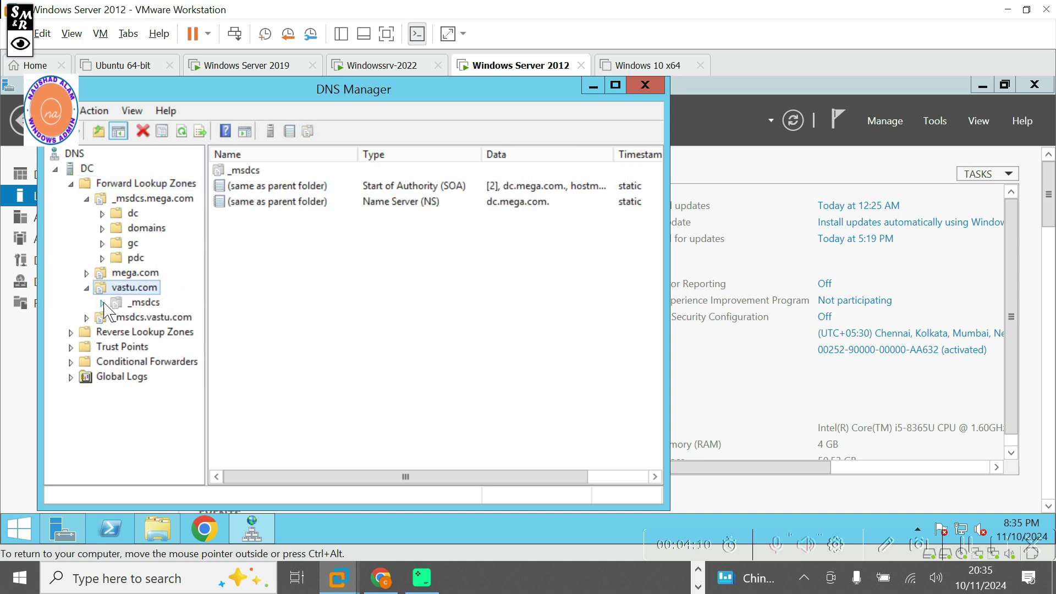
{"action": "left_click", "coordinate": [108, 302]}
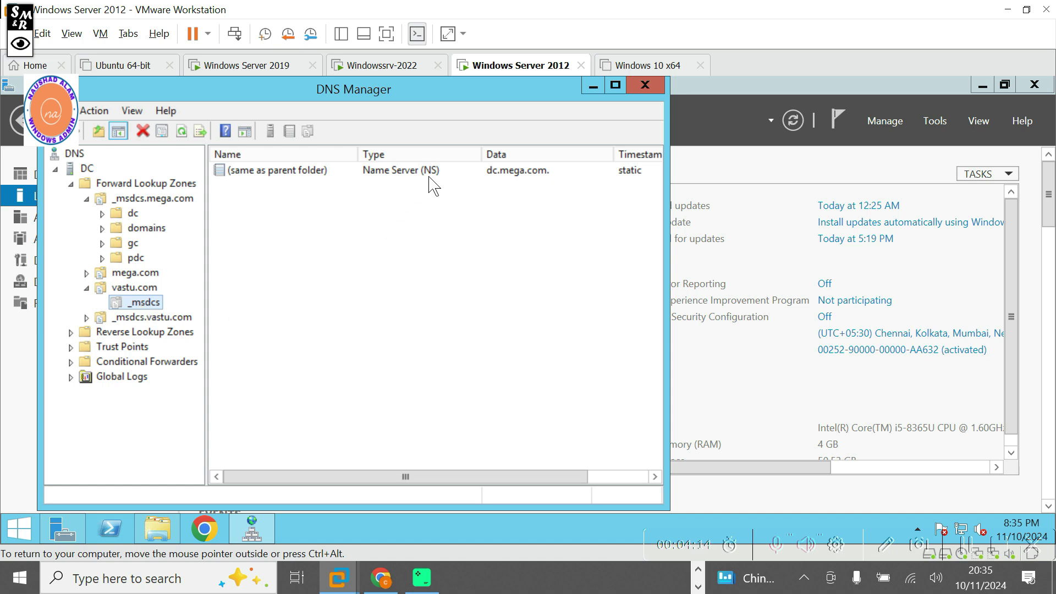
{"action": "left_click", "coordinate": [99, 318]}
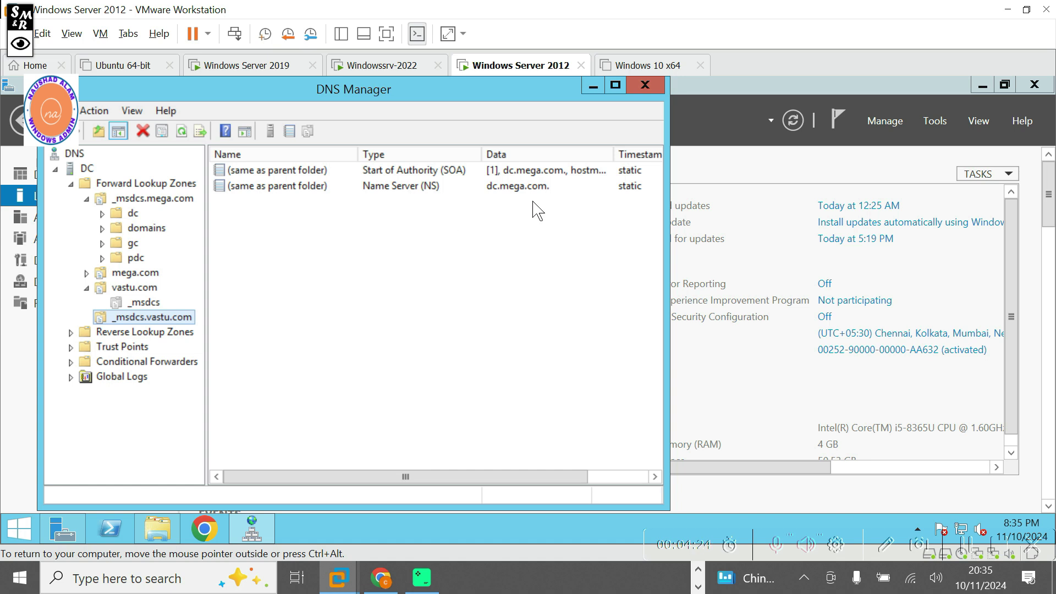
{"action": "left_click", "coordinate": [140, 290]}
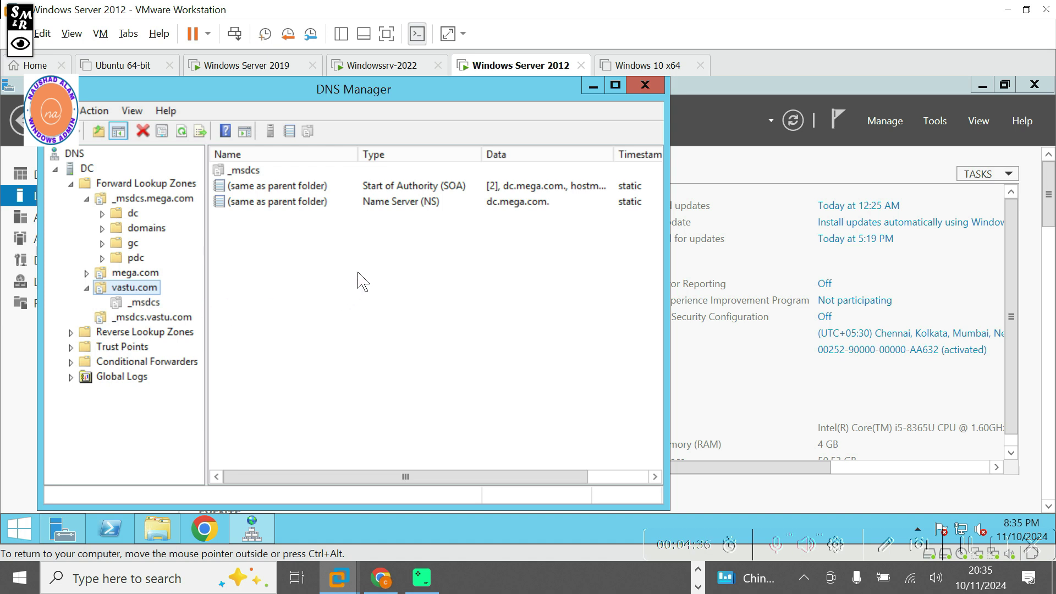
{"action": "left_click", "coordinate": [589, 88]}
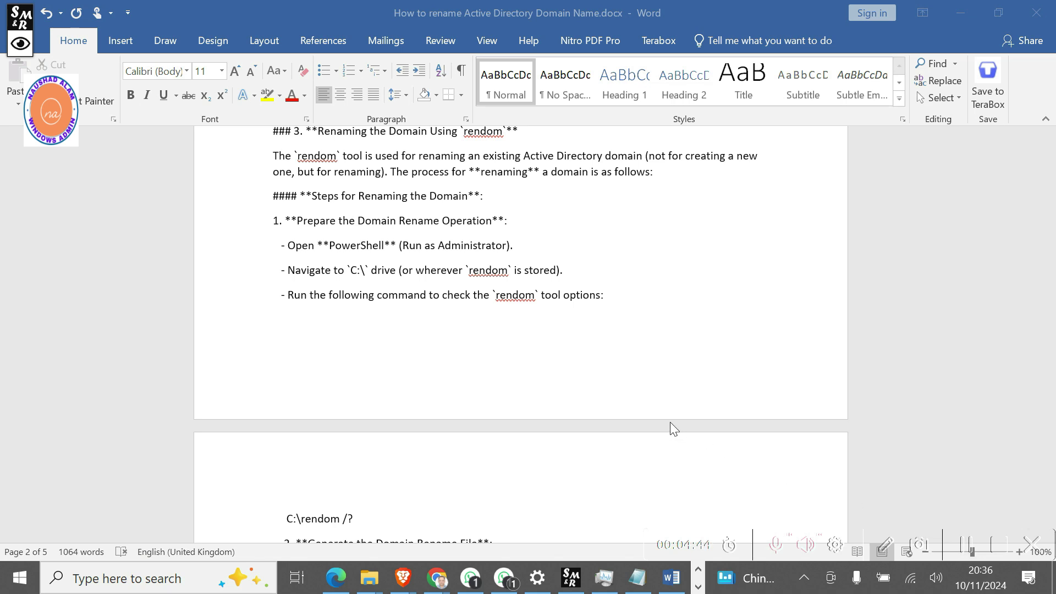
Highlight the guide's text from 'Next and Finish' through 'Now, DNS is set up' for vastu.com and _msdcs.
{"action": "scroll", "coordinate": [608, 382], "scroll_direction": "up", "scroll_amount": 3}
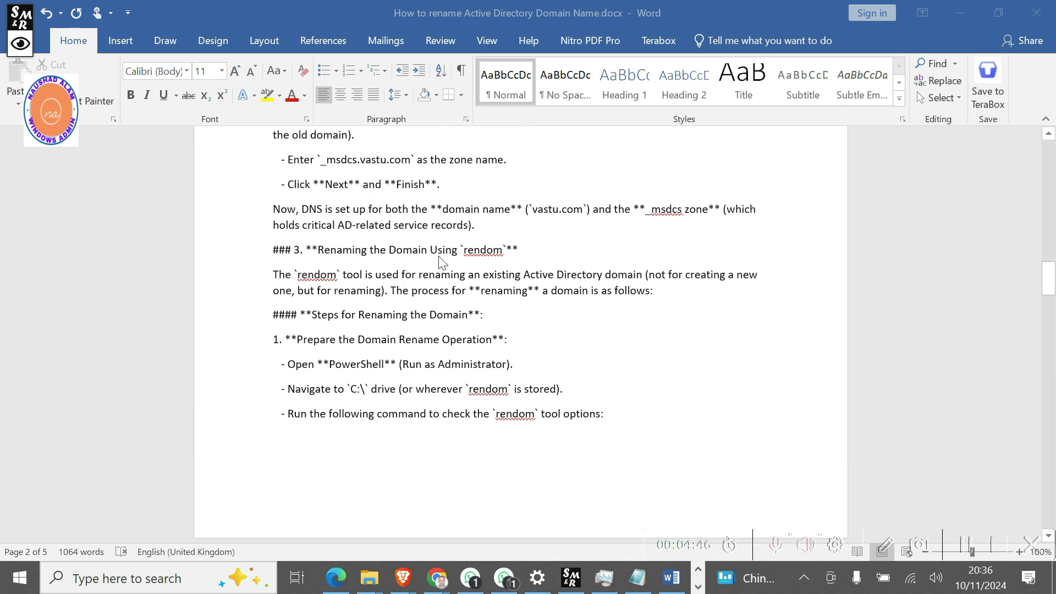
{"action": "scroll", "coordinate": [435, 283], "scroll_direction": "up", "scroll_amount": 1}
{"action": "left_click", "coordinate": [465, 225]}
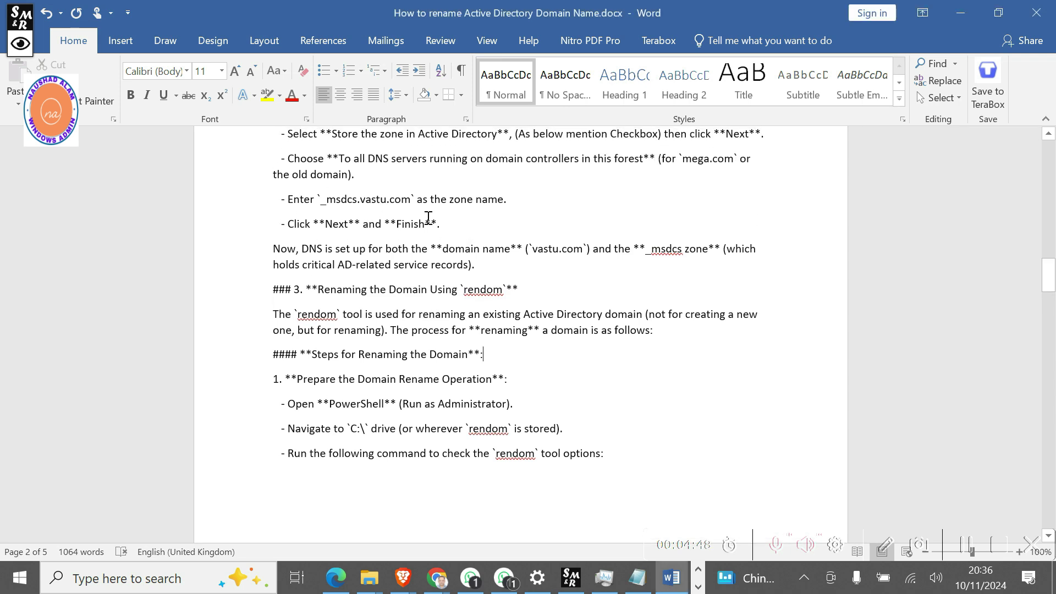
{"action": "left_click_drag", "start_coordinate": [485, 269], "coordinate": [325, 225]}
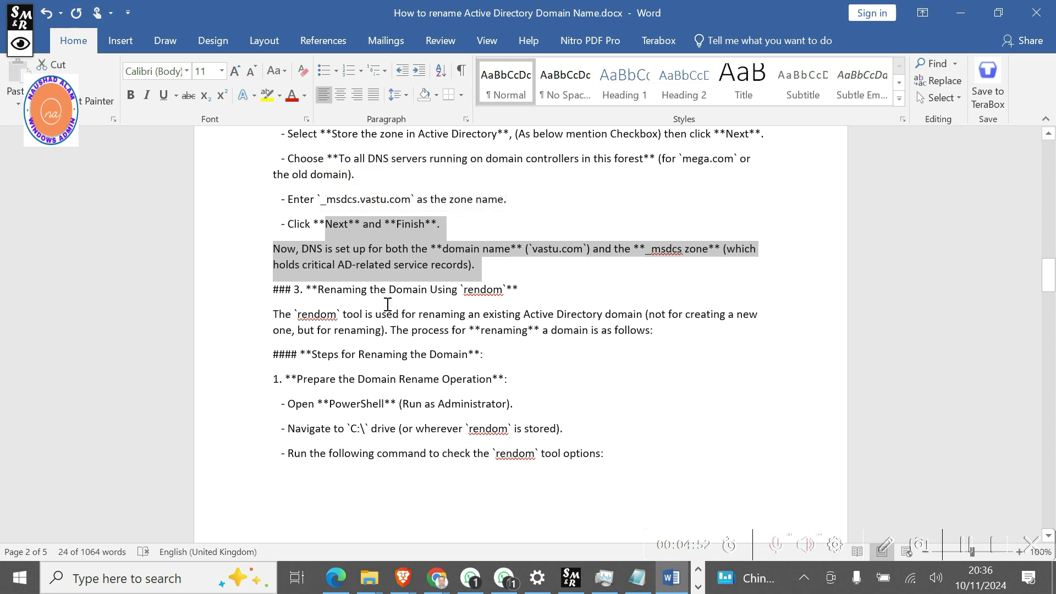
{"action": "scroll", "coordinate": [392, 374], "scroll_direction": "down", "scroll_amount": 1}
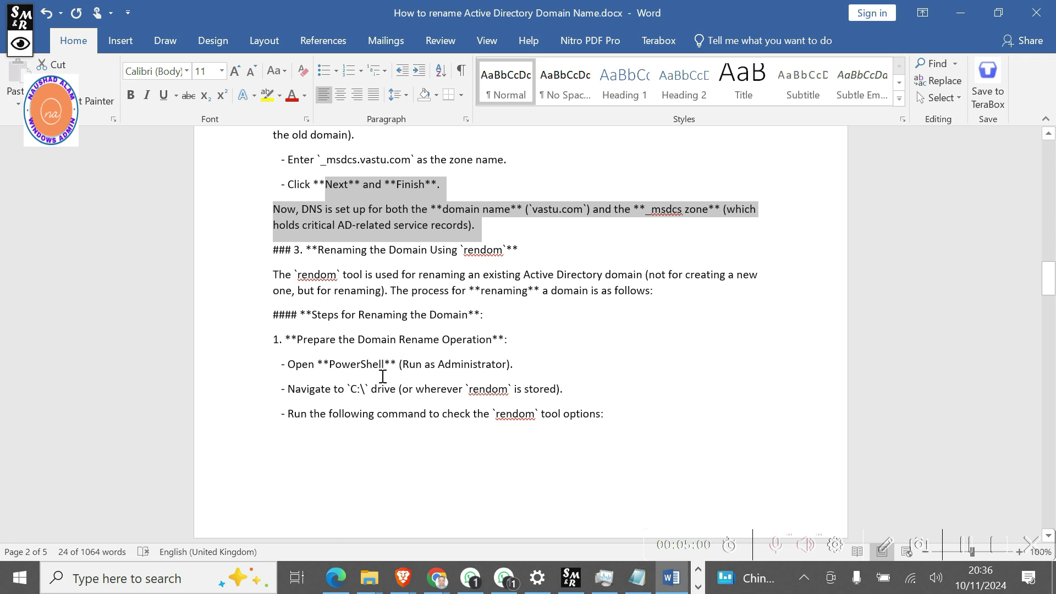
{"action": "left_click", "coordinate": [19, 586]}
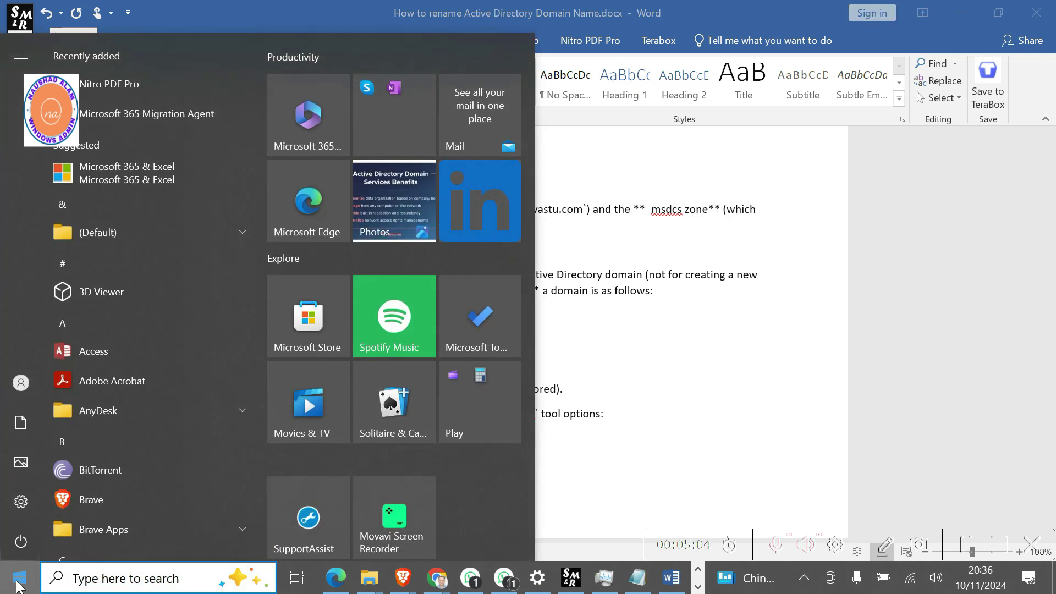
Launch Windows PowerShell as administrator.
{"action": "type", "text": "POWER"}
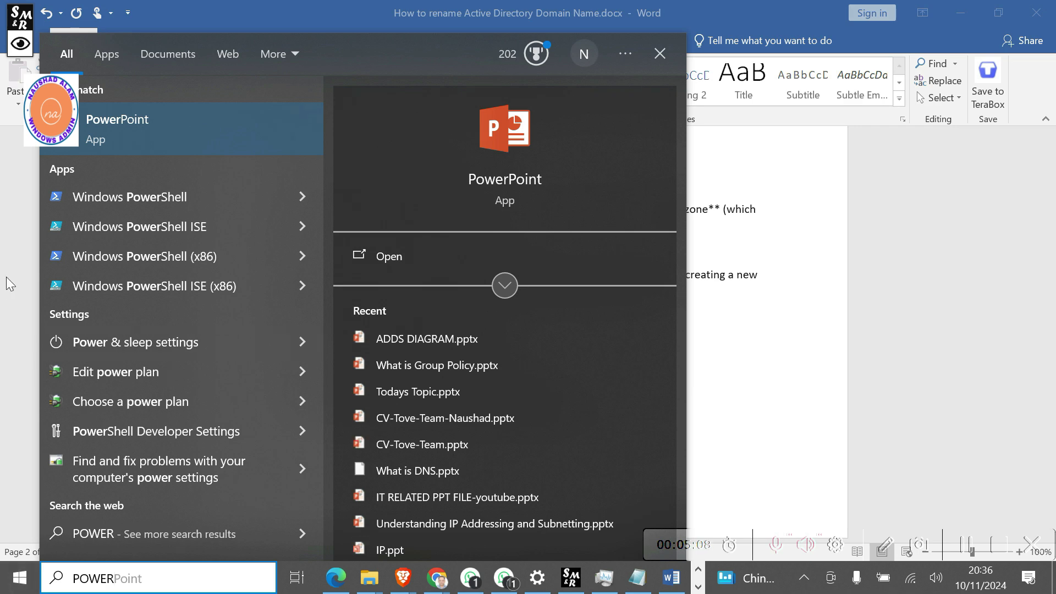
{"action": "right_click", "coordinate": [130, 198]}
{"action": "left_click", "coordinate": [182, 216]}
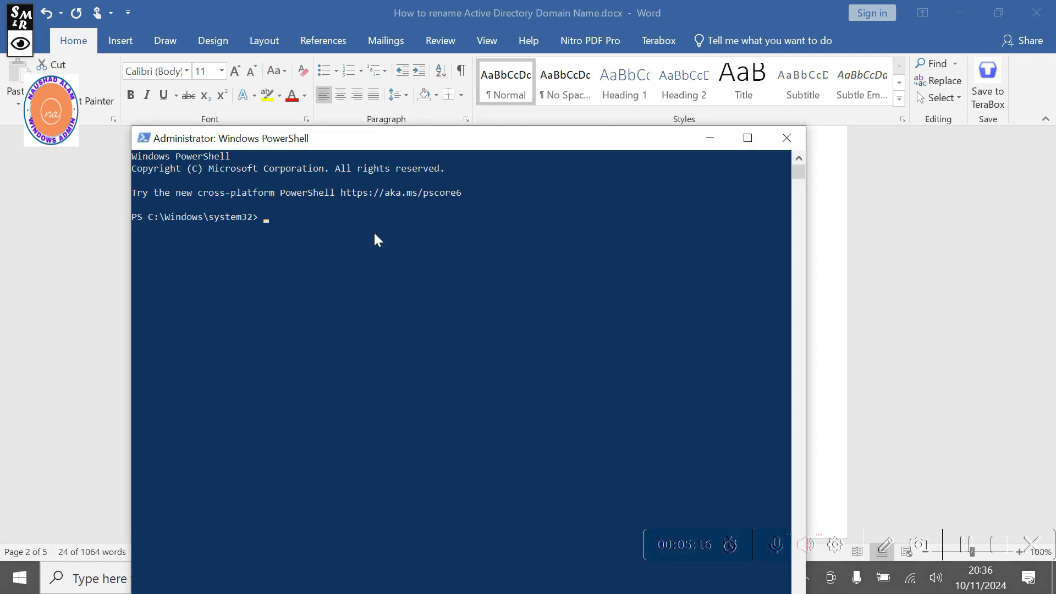
Switch PowerShell to C:\ with CD\ and bring the Word guide back in front.
{"action": "type", "text": "CD\\"}
{"action": "key", "text": "Return"}
{"action": "left_click_drag", "start_coordinate": [434, 146], "coordinate": [680, 118]}
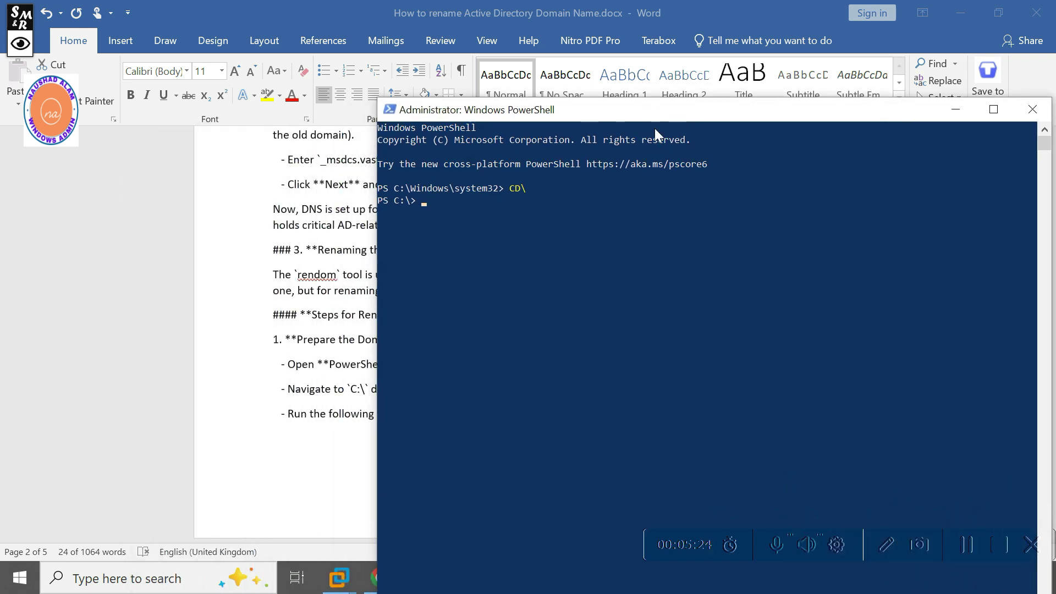
{"action": "left_click", "coordinate": [307, 351]}
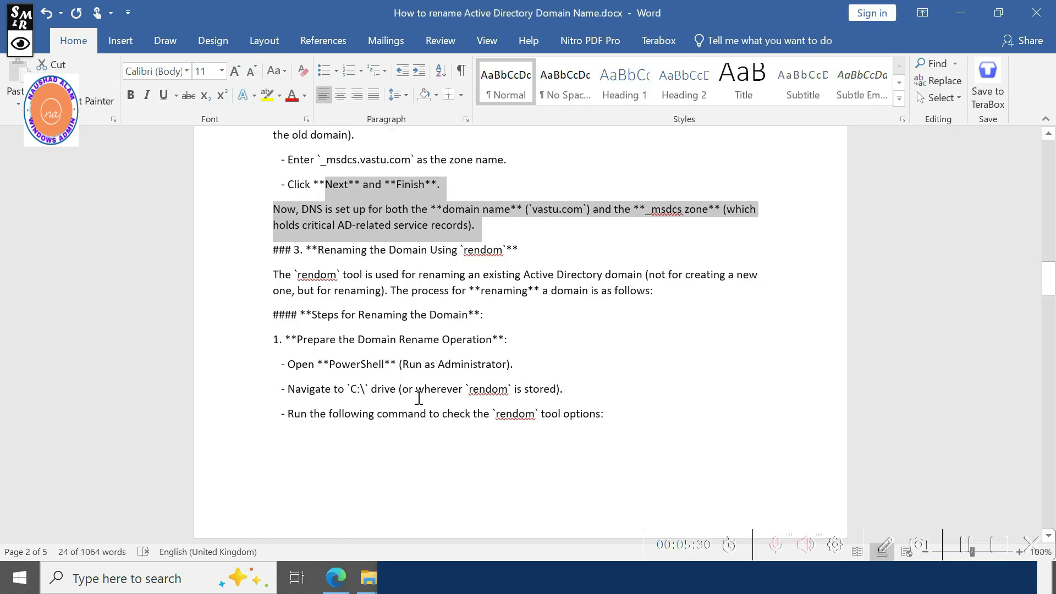
Run the guide's 'rendom /?' in the local Administrator PowerShell, which reports rendom is not recognized.
{"action": "scroll", "coordinate": [588, 388], "scroll_direction": "down", "scroll_amount": 1}
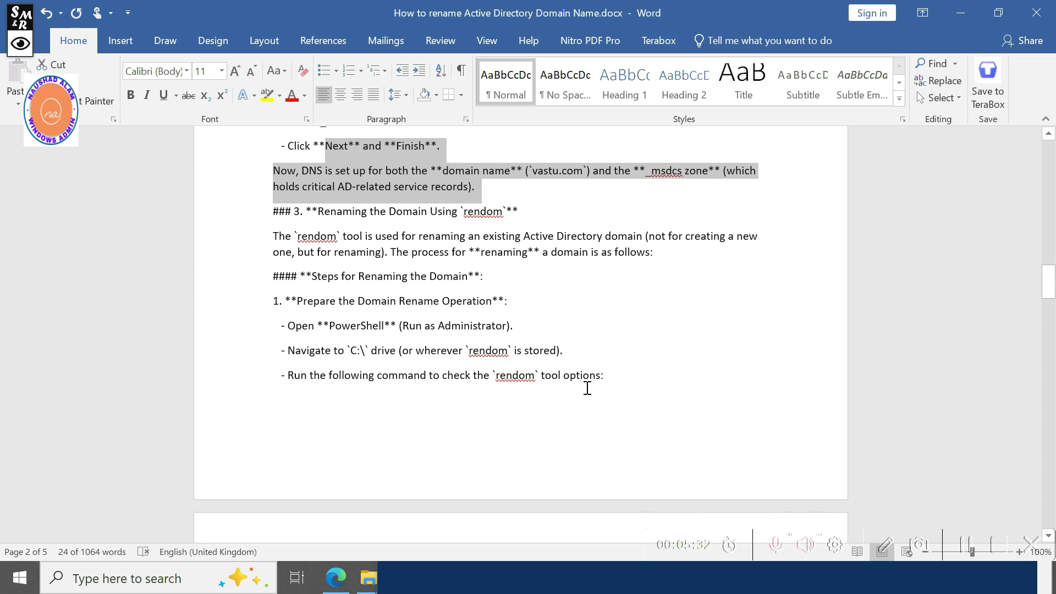
{"action": "scroll", "coordinate": [587, 388], "scroll_direction": "down", "scroll_amount": 2}
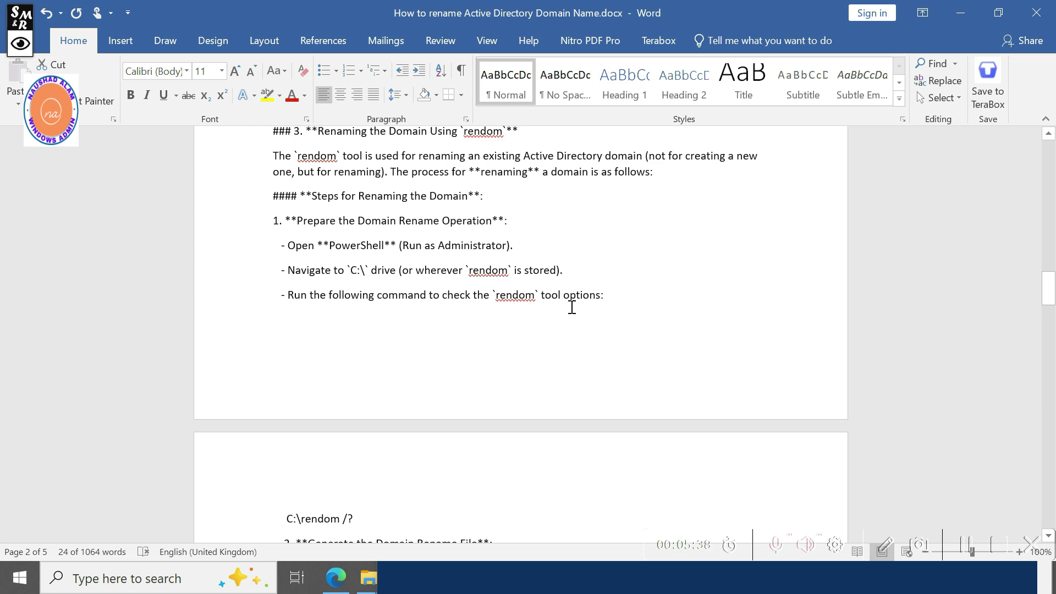
{"action": "scroll", "coordinate": [571, 306], "scroll_direction": "down", "scroll_amount": 3}
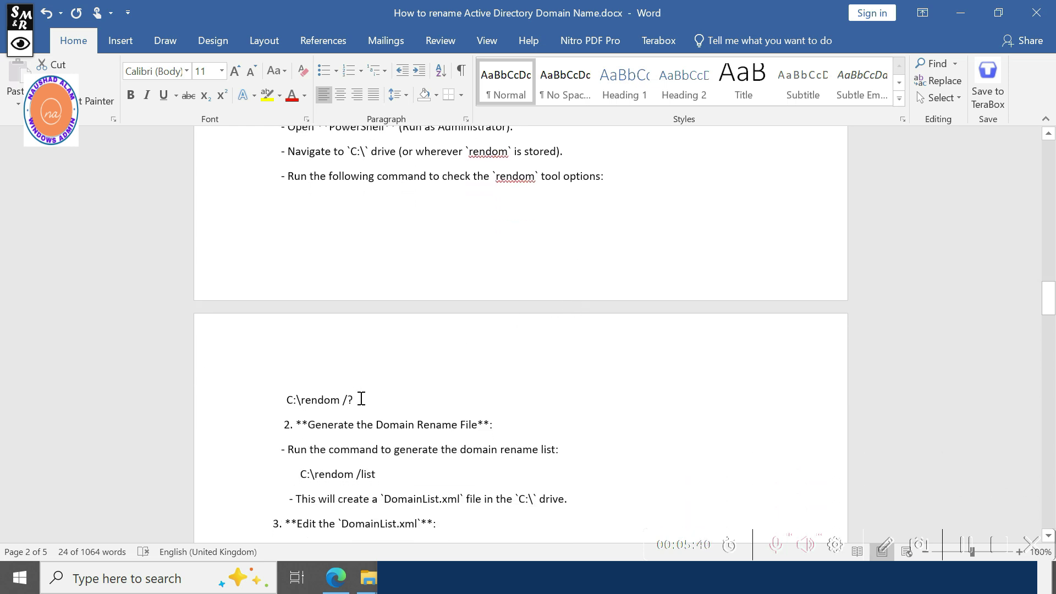
{"action": "left_click_drag", "start_coordinate": [361, 399], "coordinate": [319, 398]}
{"action": "key", "text": "ctrl+c"}
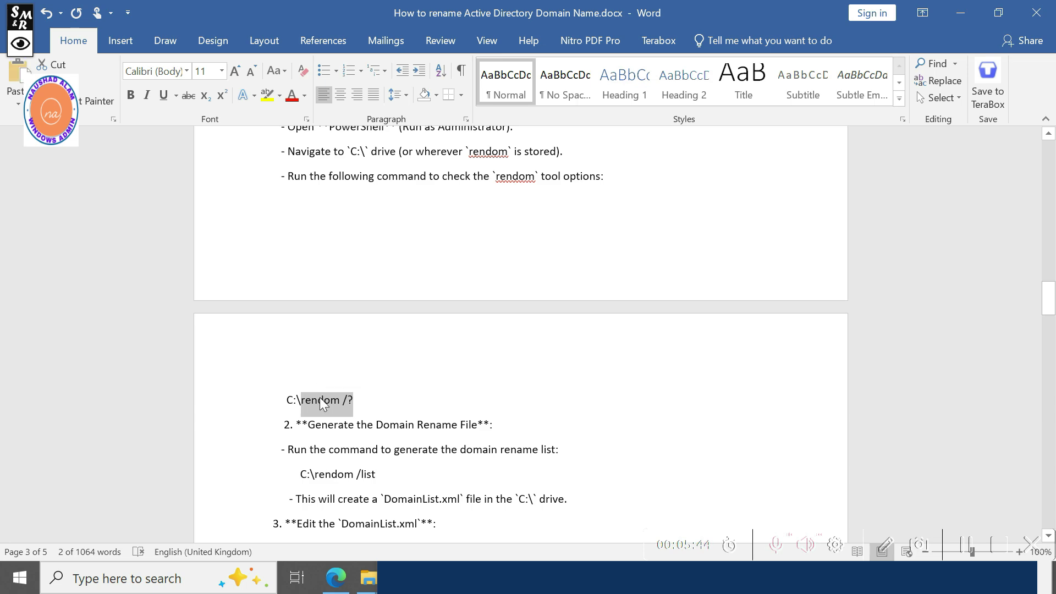
{"action": "key", "text": "alt+Tab"}
{"action": "key", "text": "ctrl+v"}
{"action": "key", "text": "Return"}
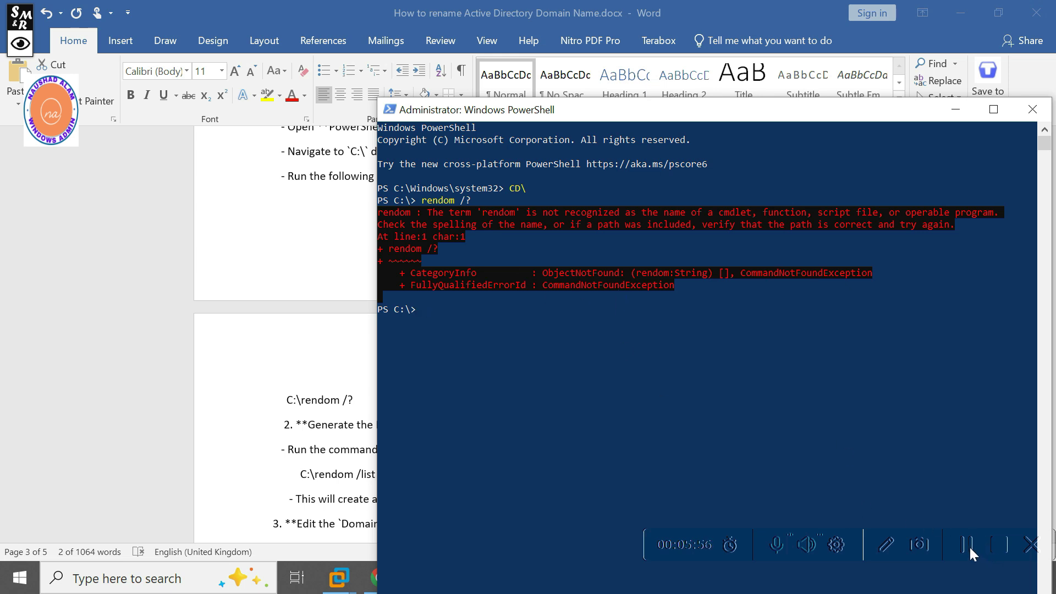
Switch to the Windows Server 2012 VM and close its existing PowerShell window.
{"action": "left_click", "coordinate": [969, 546]}
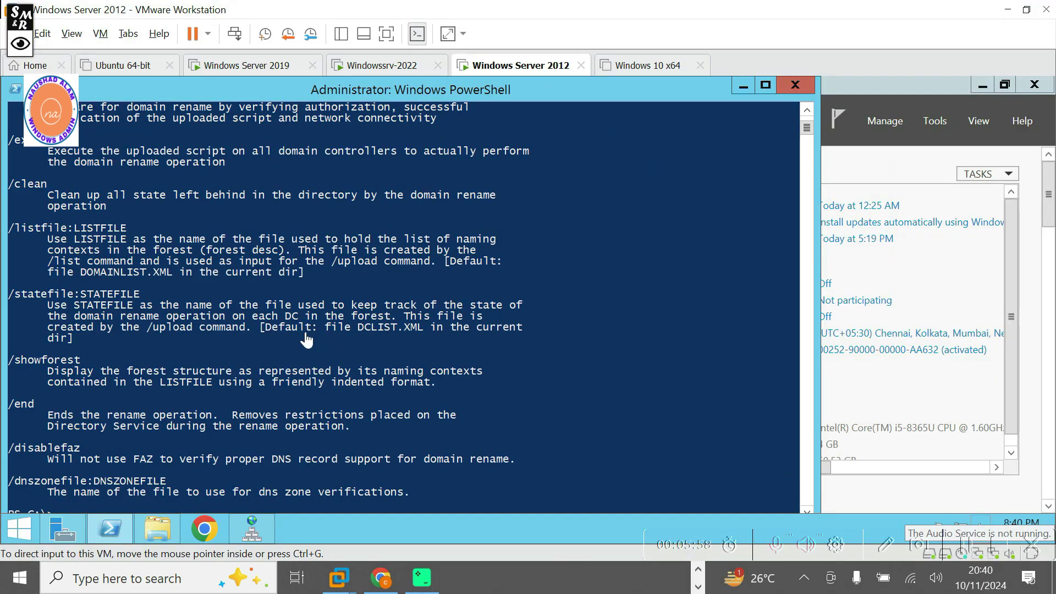
{"action": "scroll", "coordinate": [396, 291], "scroll_direction": "up", "scroll_amount": 8}
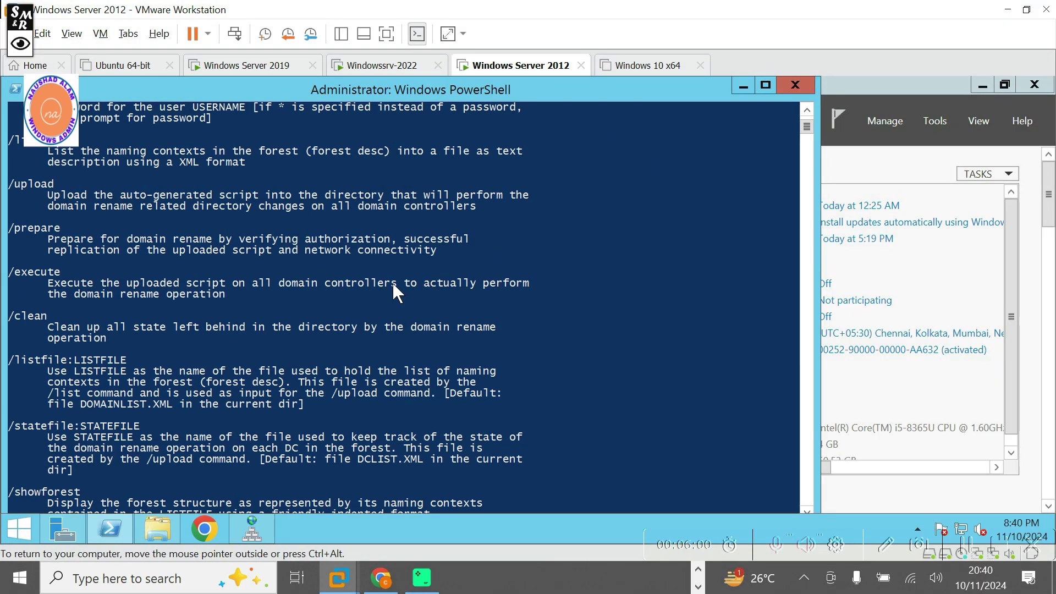
{"action": "scroll", "coordinate": [396, 292], "scroll_direction": "up", "scroll_amount": 4}
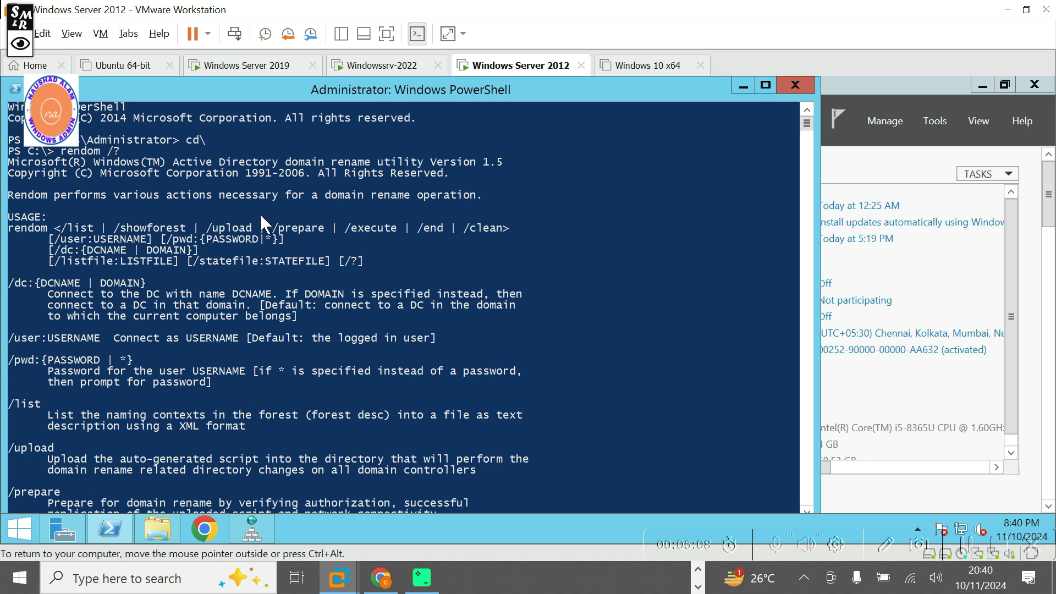
{"action": "left_click", "coordinate": [801, 85]}
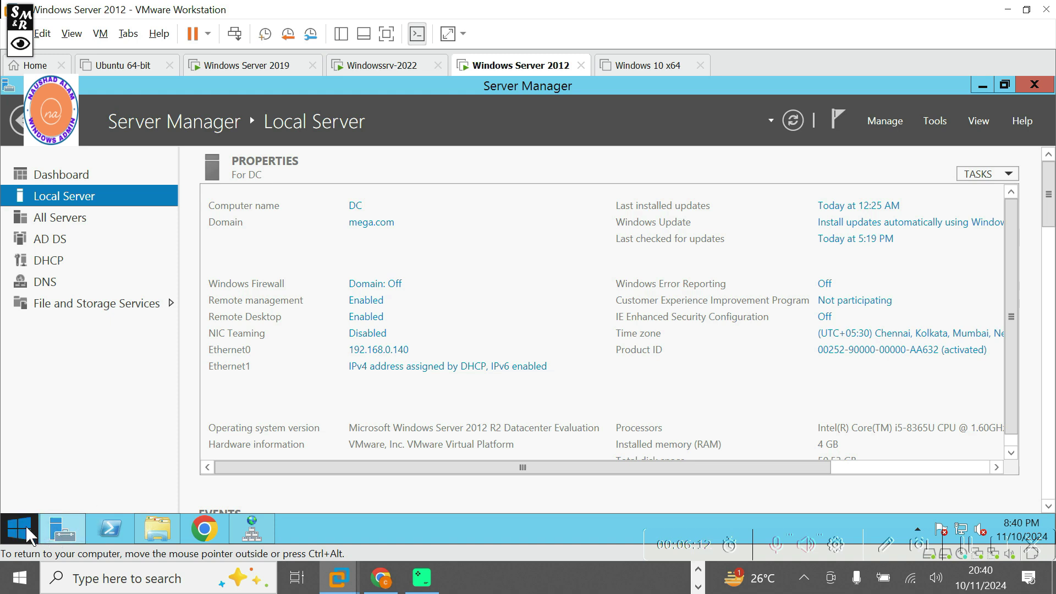
Start a new Administrator PowerShell on the server and change to C:\ with cd\.
{"action": "left_click", "coordinate": [25, 529]}
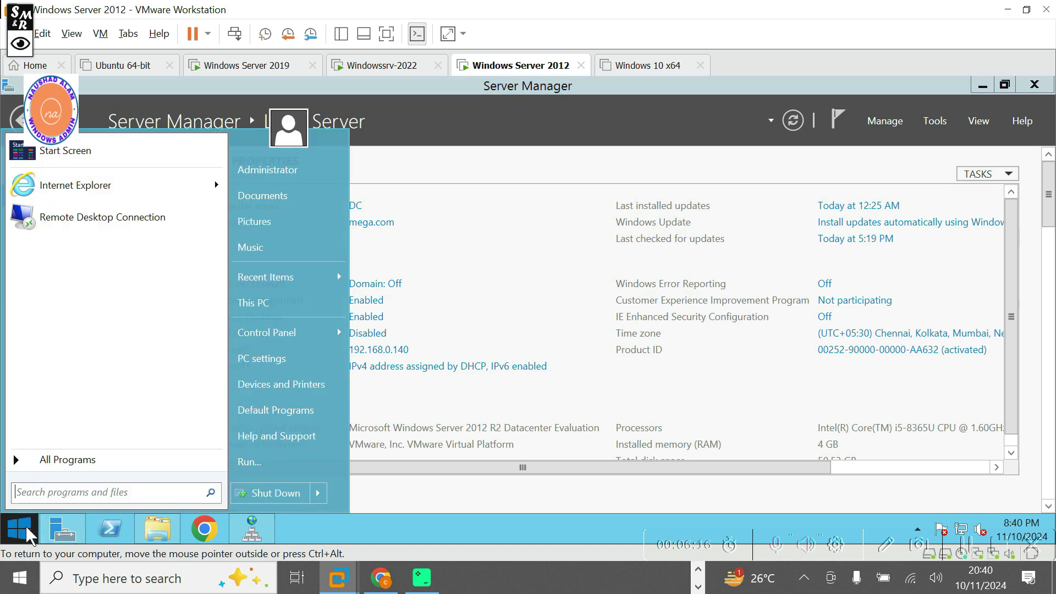
{"action": "type", "text": "pow"}
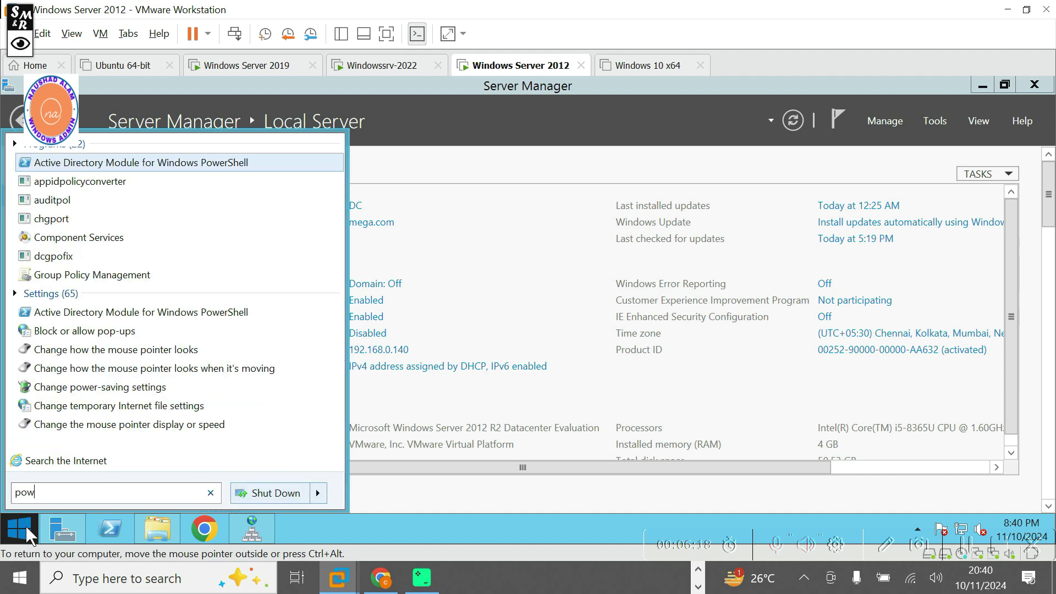
{"action": "type", "text": "ershe"}
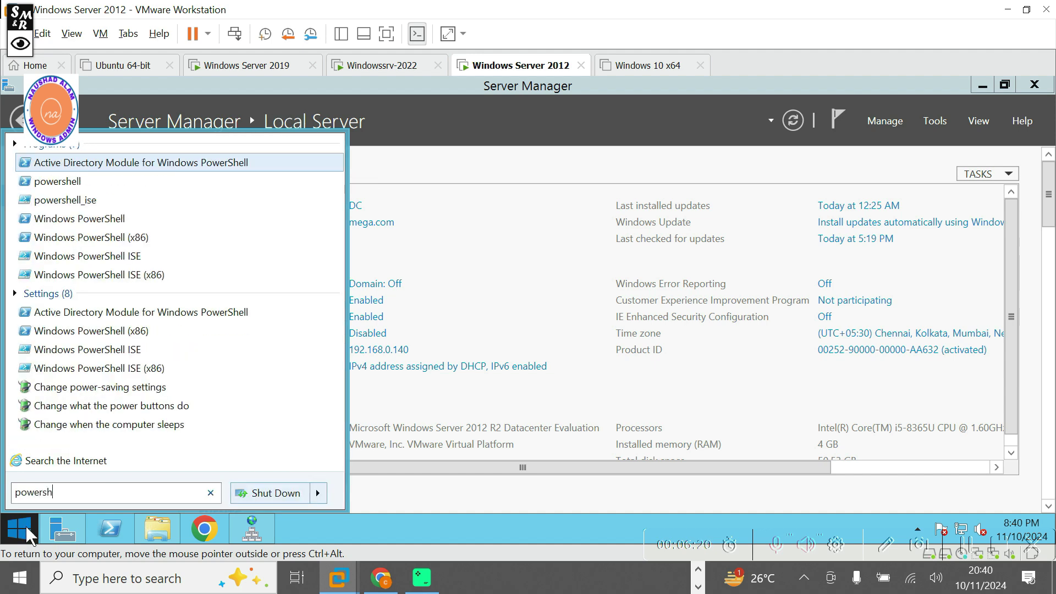
{"action": "right_click", "coordinate": [86, 225]}
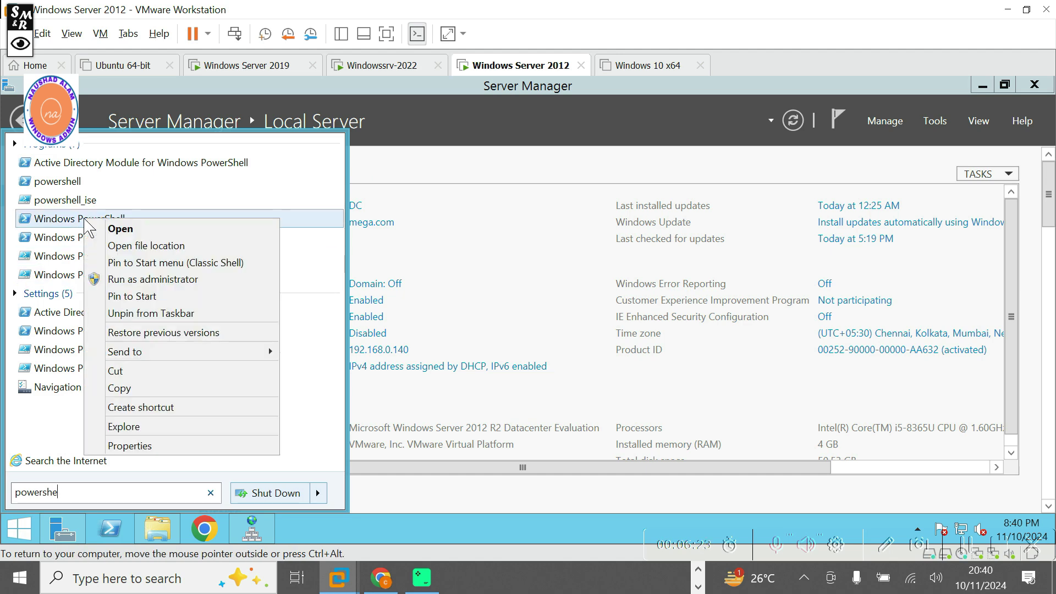
{"action": "left_click", "coordinate": [132, 280]}
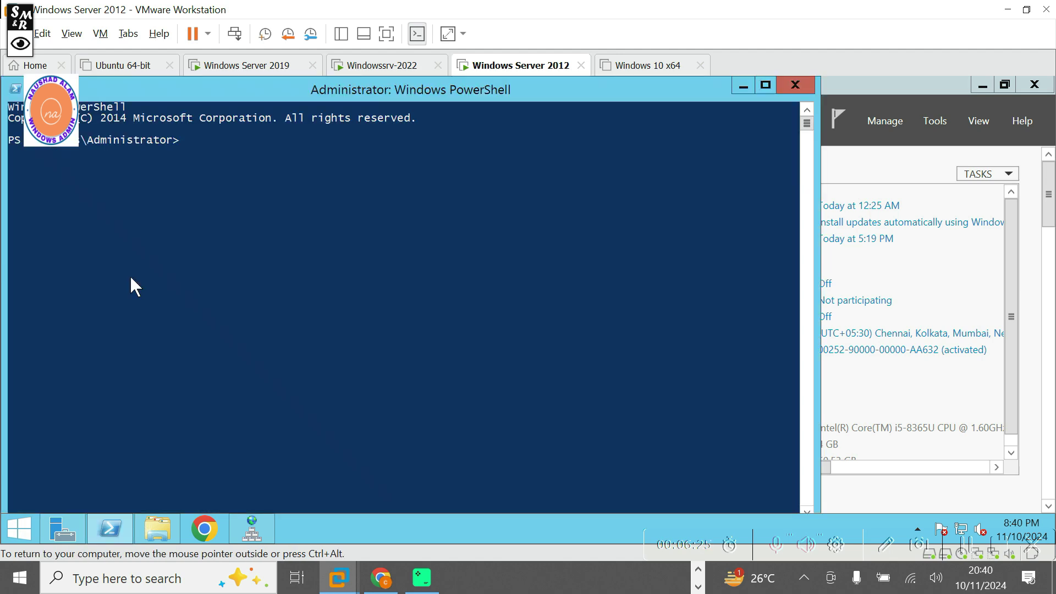
{"action": "left_click", "coordinate": [201, 229]}
{"action": "type", "text": "cd\\"}
{"action": "key", "text": "Return"}
Run 'rendom /?' and review the /listfile option with its DOMAINLIST.XML default.
{"action": "type", "text": "rendom /?"}
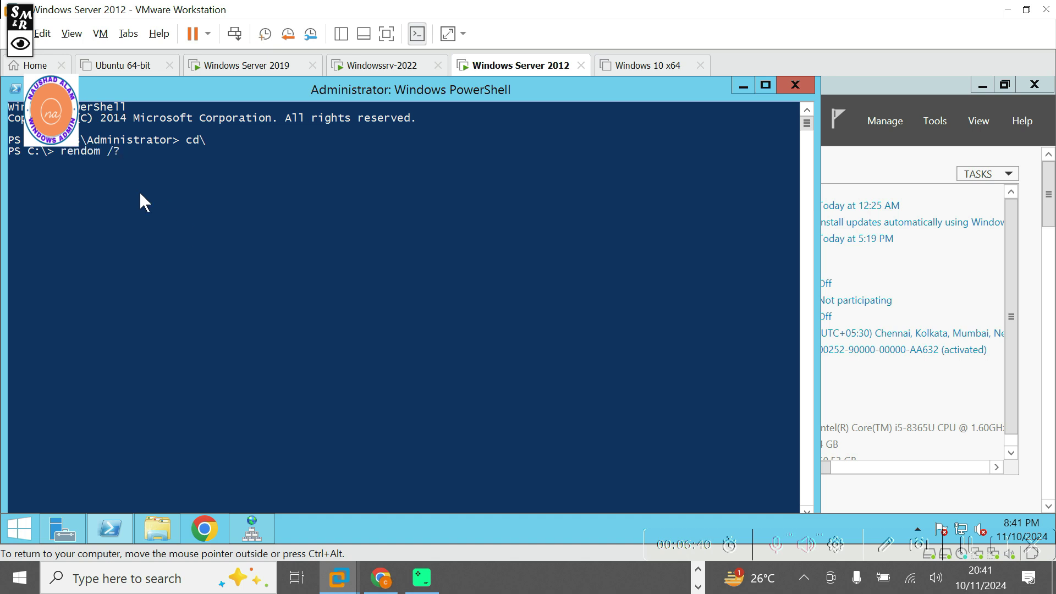
{"action": "key", "text": "Return"}
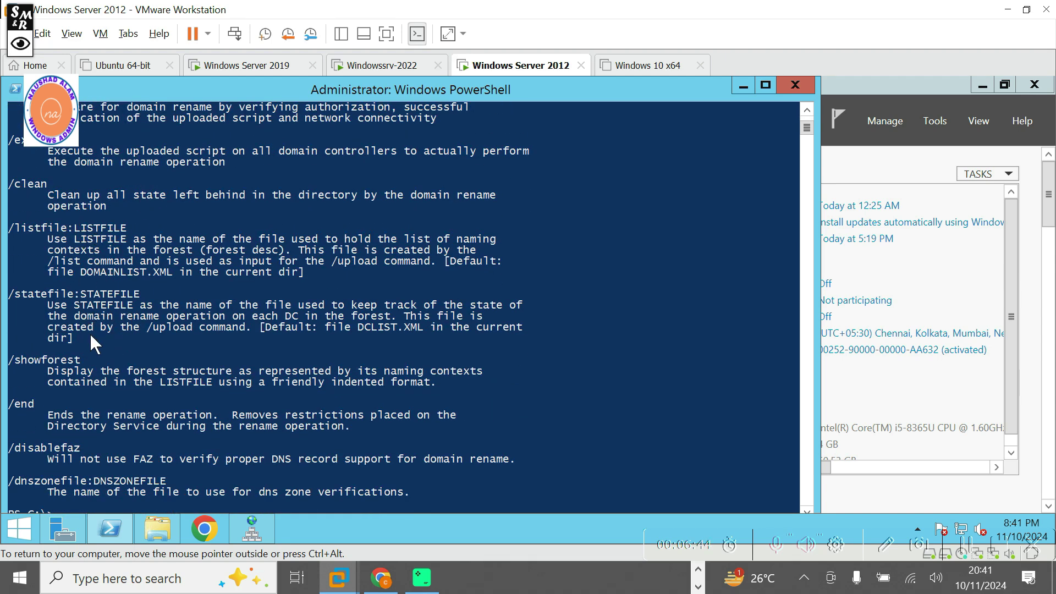
{"action": "left_click_drag", "start_coordinate": [35, 255], "coordinate": [328, 280]}
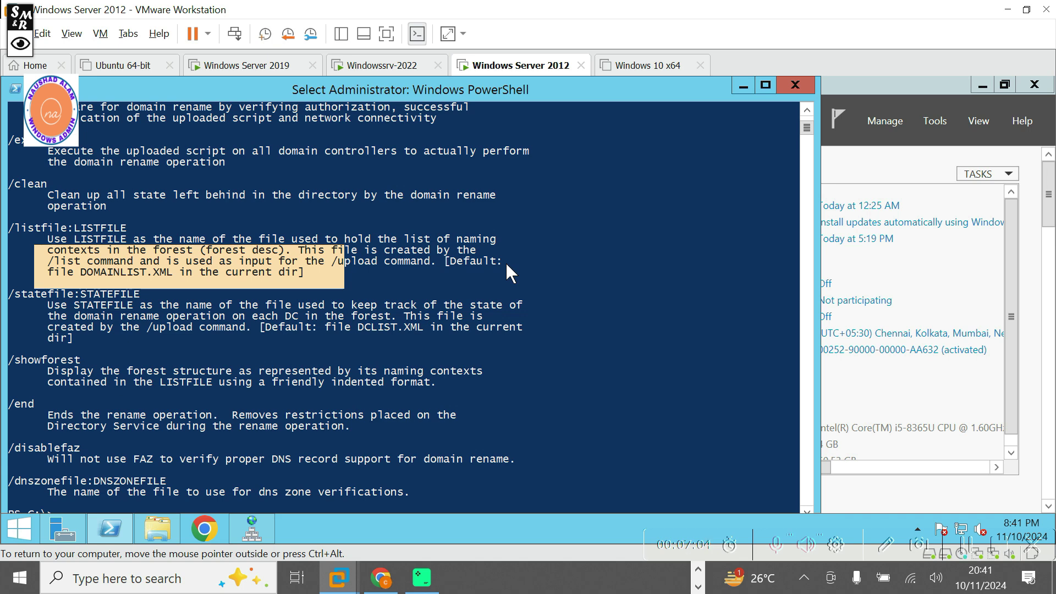
{"action": "left_click", "coordinate": [506, 263]}
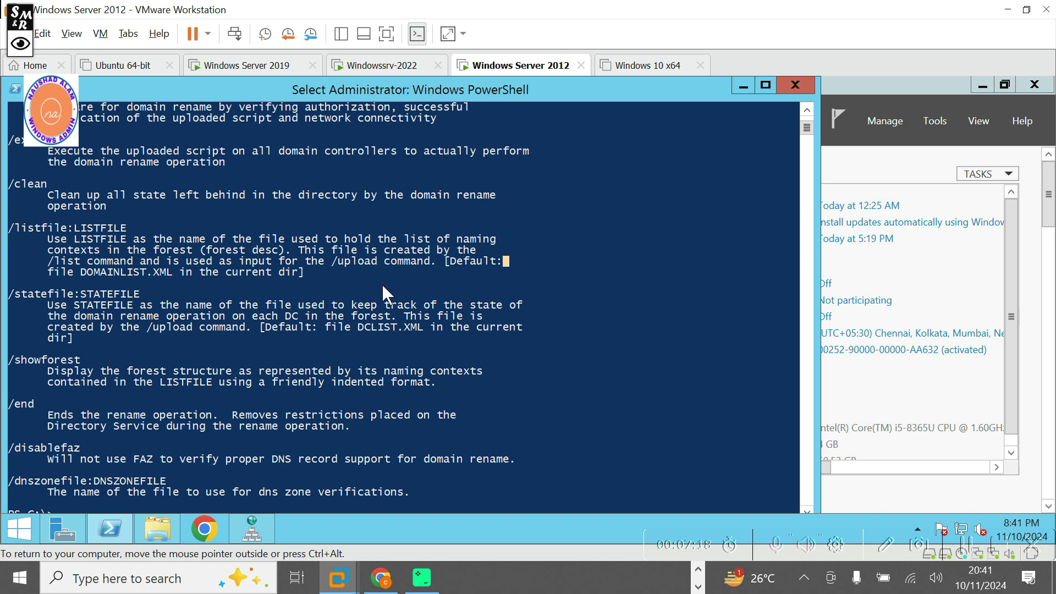
{"action": "scroll", "coordinate": [465, 432], "scroll_direction": "down", "scroll_amount": 5}
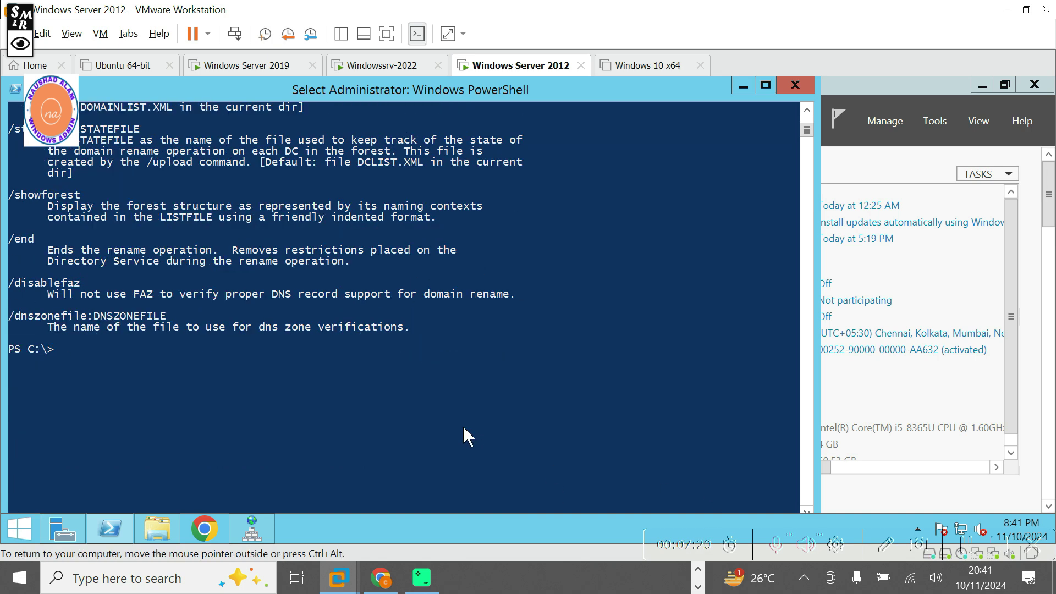
Clear the PowerShell console with cls.
{"action": "type", "text": "cls"}
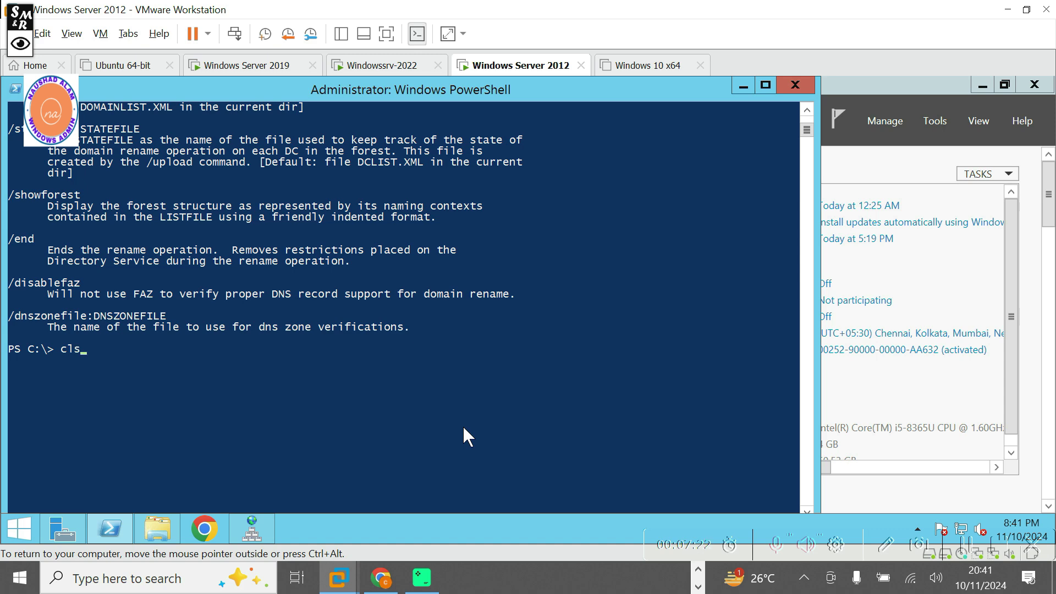
{"action": "key", "text": "Return"}
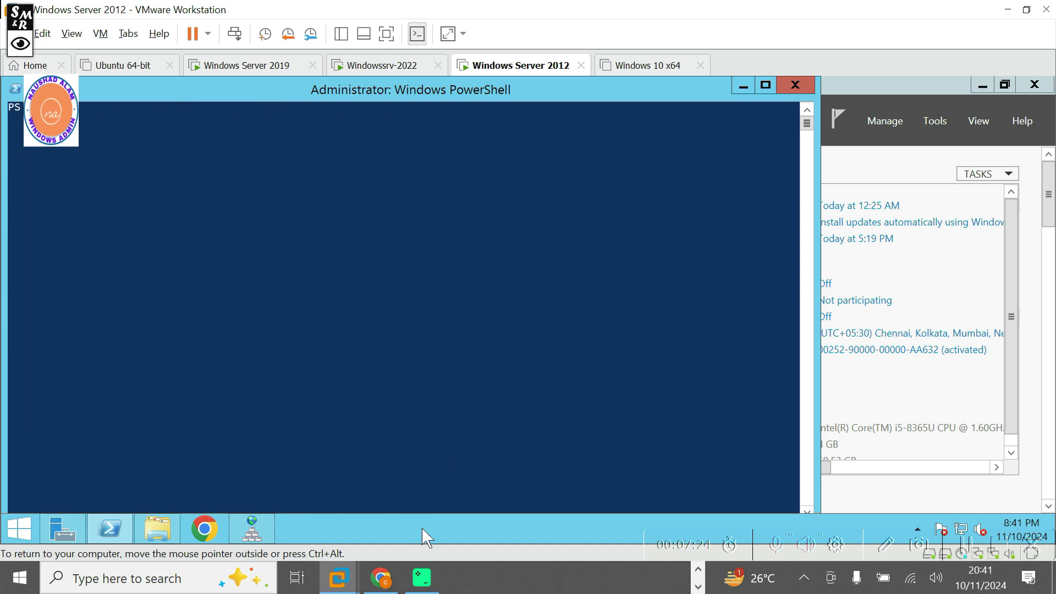
{"action": "left_click", "coordinate": [699, 569]}
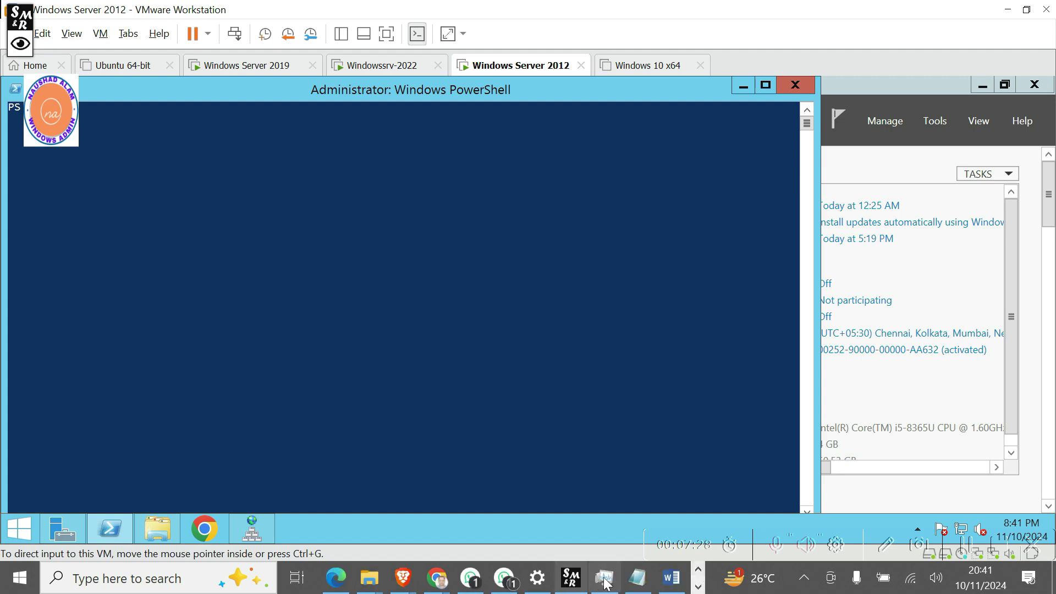
Copy 'rendom /list' from the guide's step 2, Generate the Domain Rename File, then return to the VM.
{"action": "left_click", "coordinate": [671, 578]}
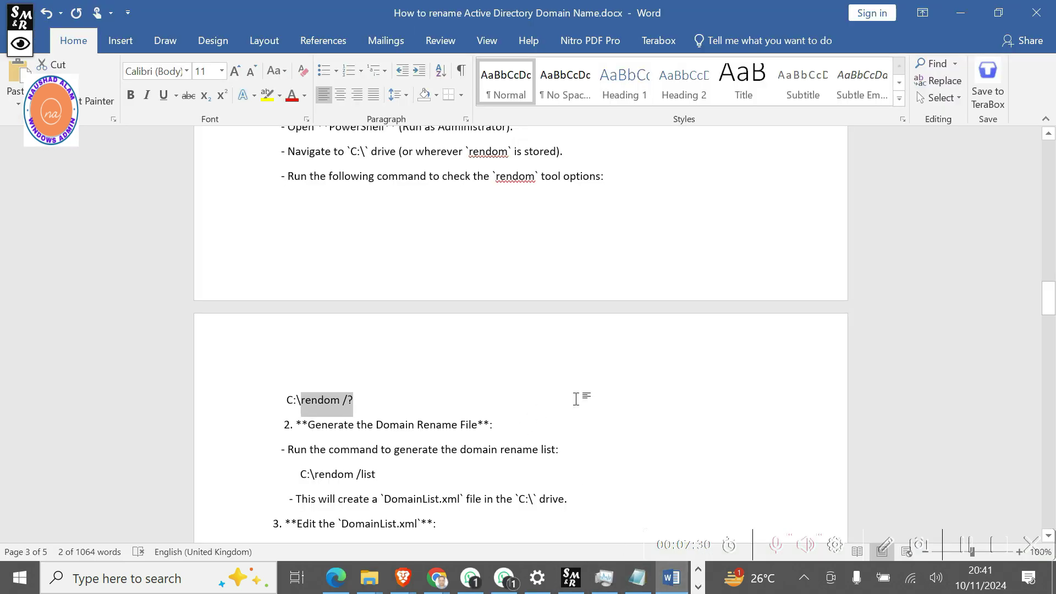
{"action": "scroll", "coordinate": [578, 399], "scroll_direction": "down", "scroll_amount": 3}
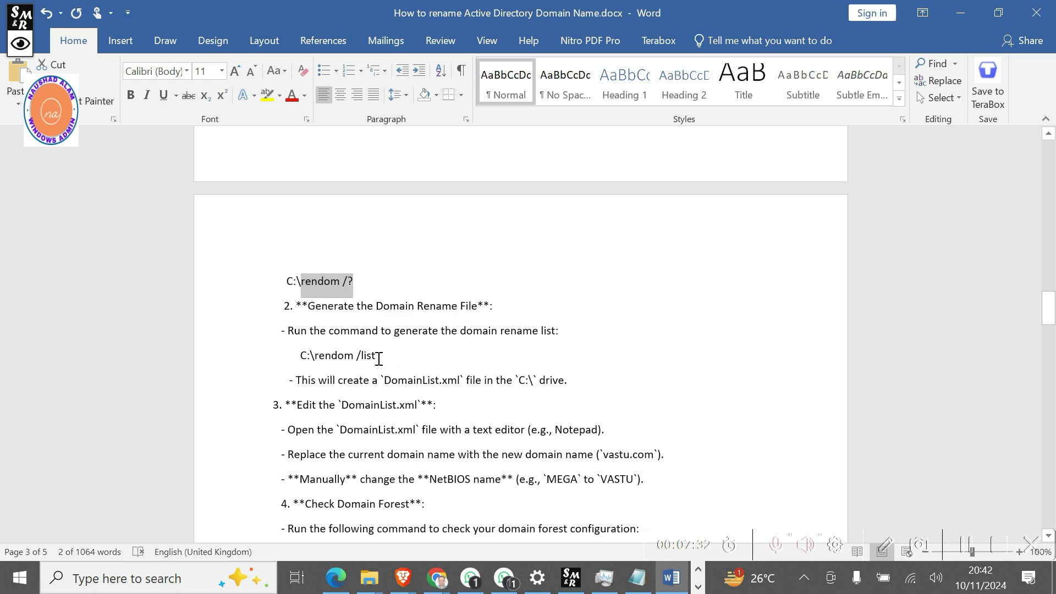
{"action": "left_click_drag", "start_coordinate": [379, 355], "coordinate": [331, 353]}
{"action": "key", "text": "super+c"}
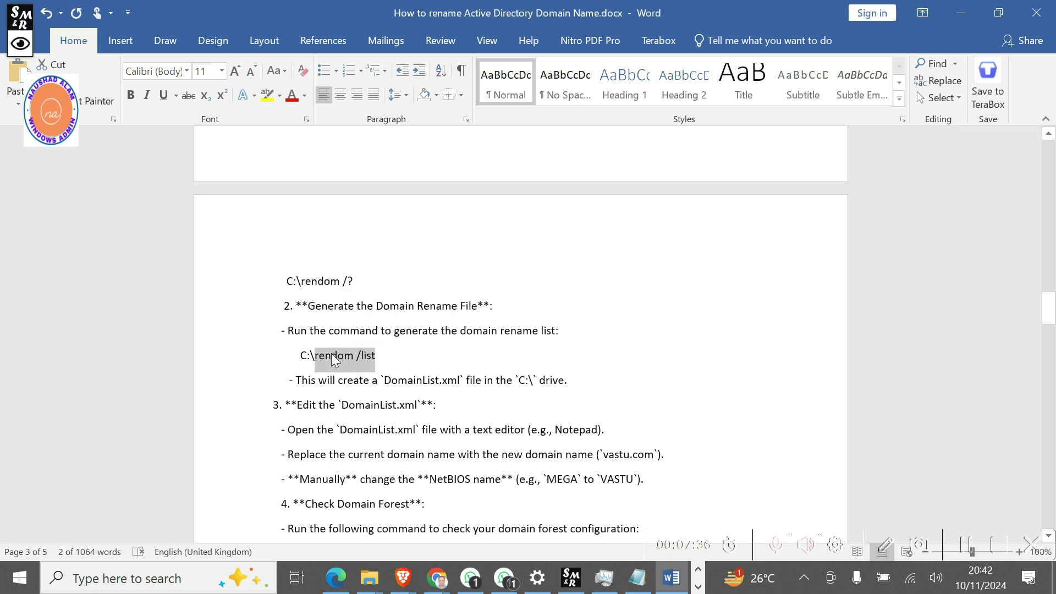
{"action": "key", "text": "ctrl+super+Right"}
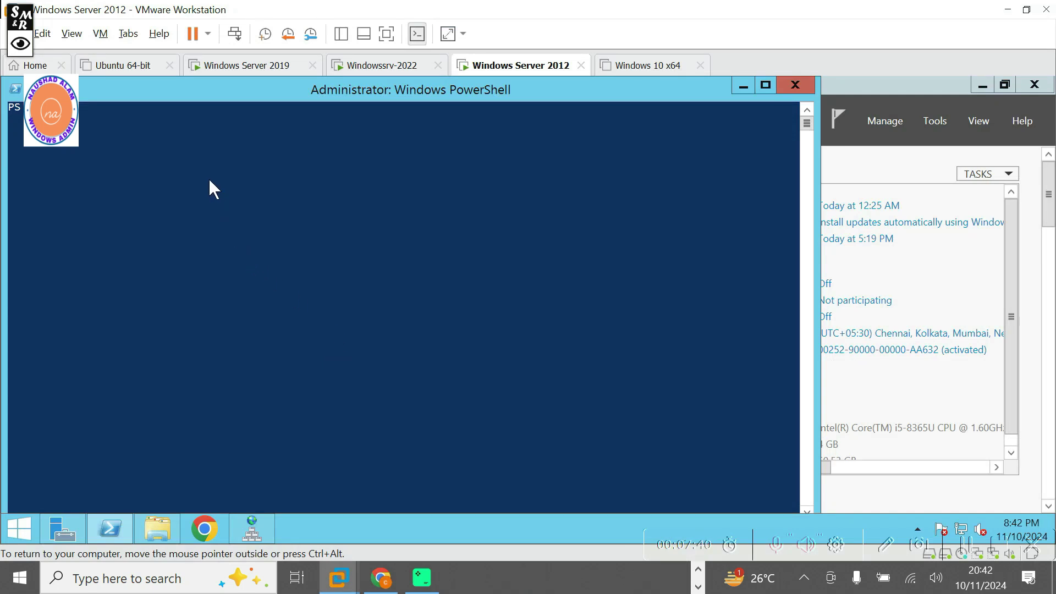
Paste 'rendom /list' at the guest's C:\ prompt and run it.
{"action": "right_click", "coordinate": [120, 141]}
{"action": "key", "text": "Return"}
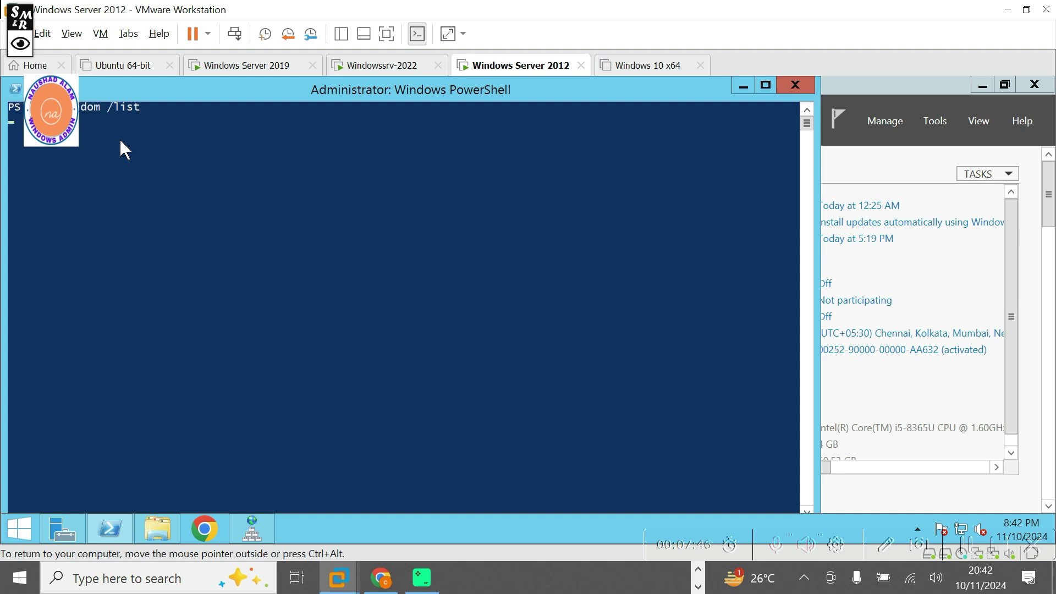
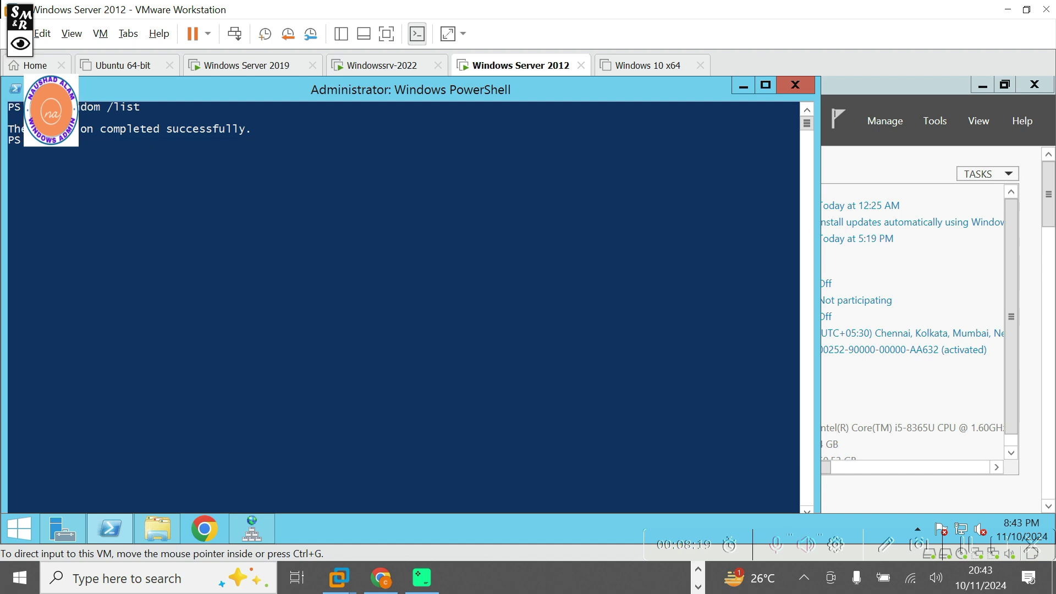
Bring up the Windows Server 2022 VM, where 'rendom /list' has completed, and direct input into it.
{"action": "left_click", "coordinate": [161, 533]}
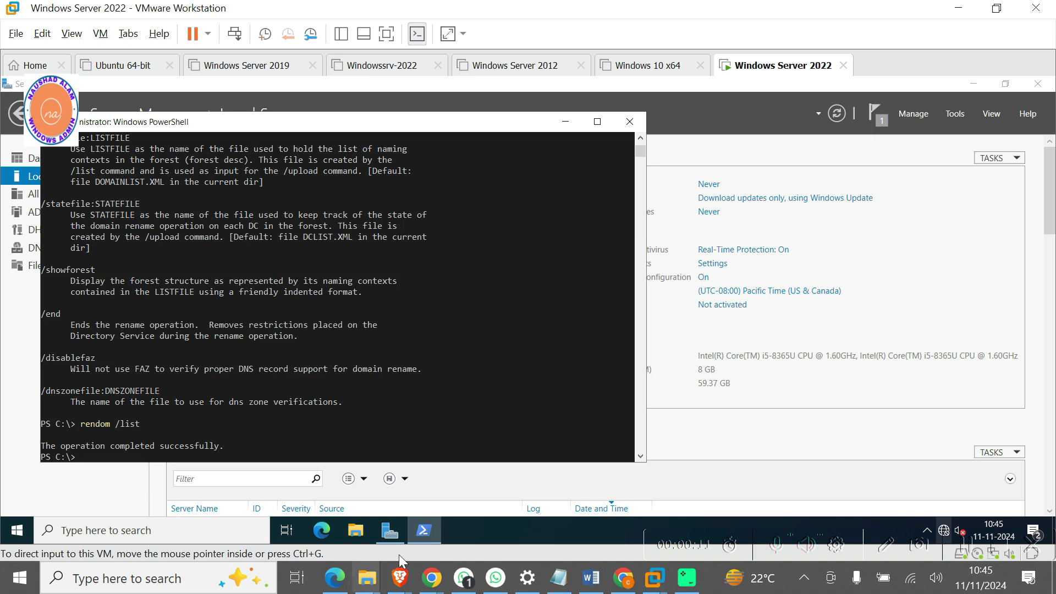
{"action": "left_click", "coordinate": [361, 536]}
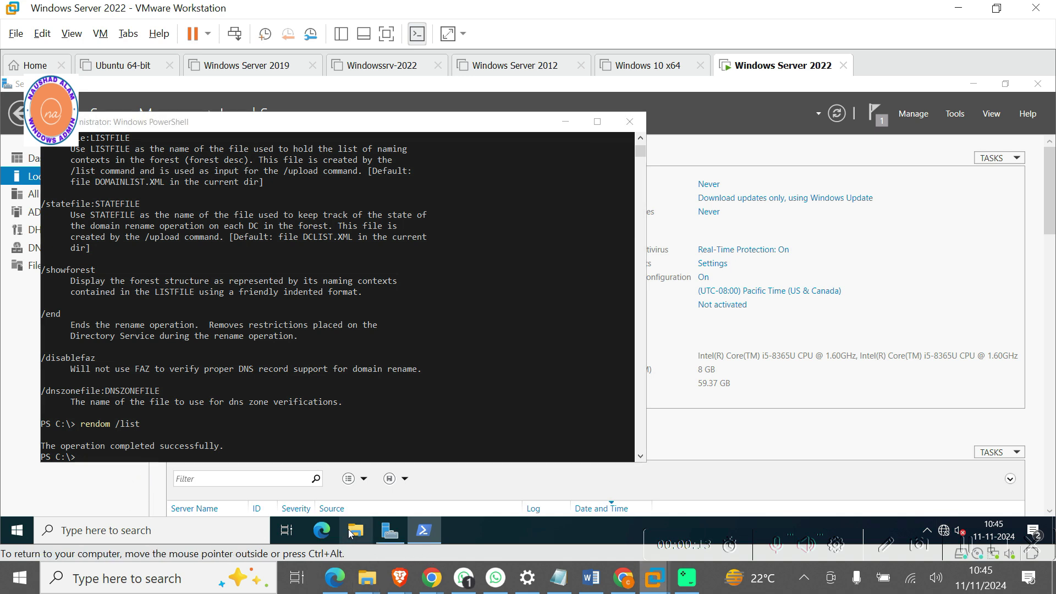
Browse This PC > Local Disk (C:) and open the Domainlist file with Notepad.
{"action": "left_click", "coordinate": [357, 531]}
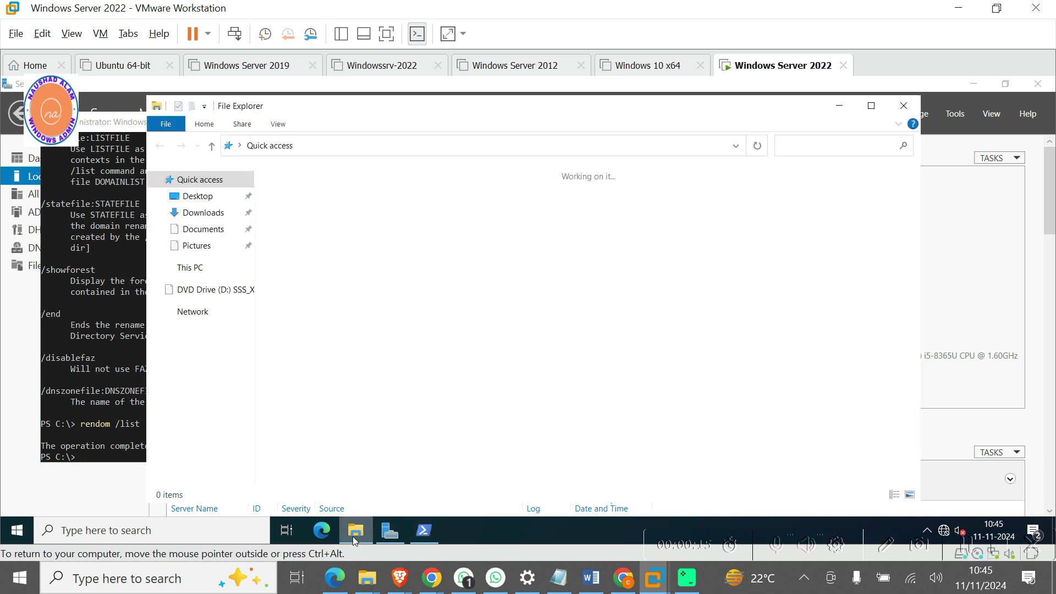
{"action": "left_click", "coordinate": [192, 274]}
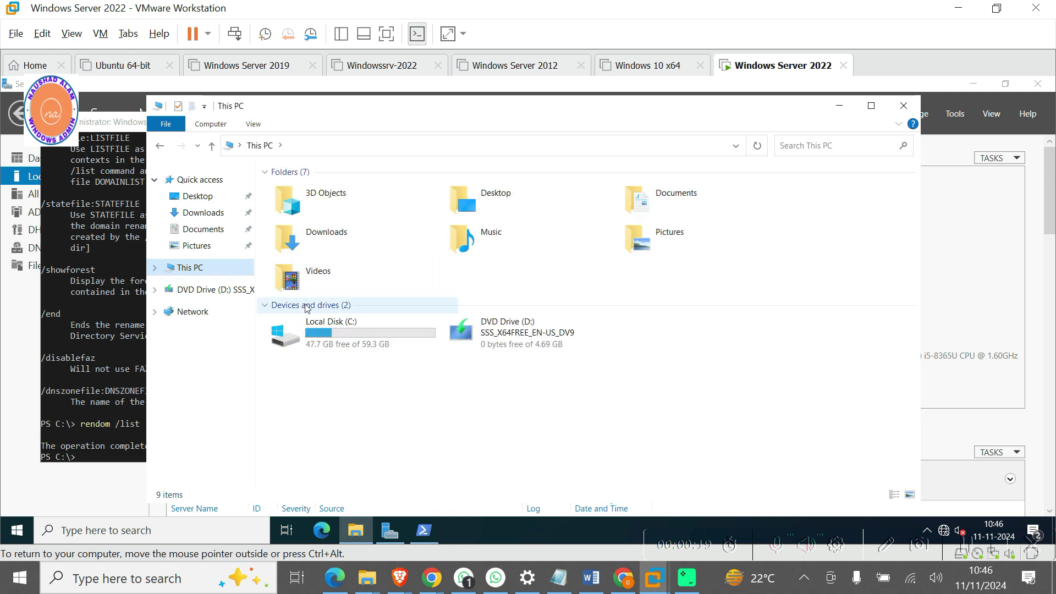
{"action": "double_click", "coordinate": [326, 332]}
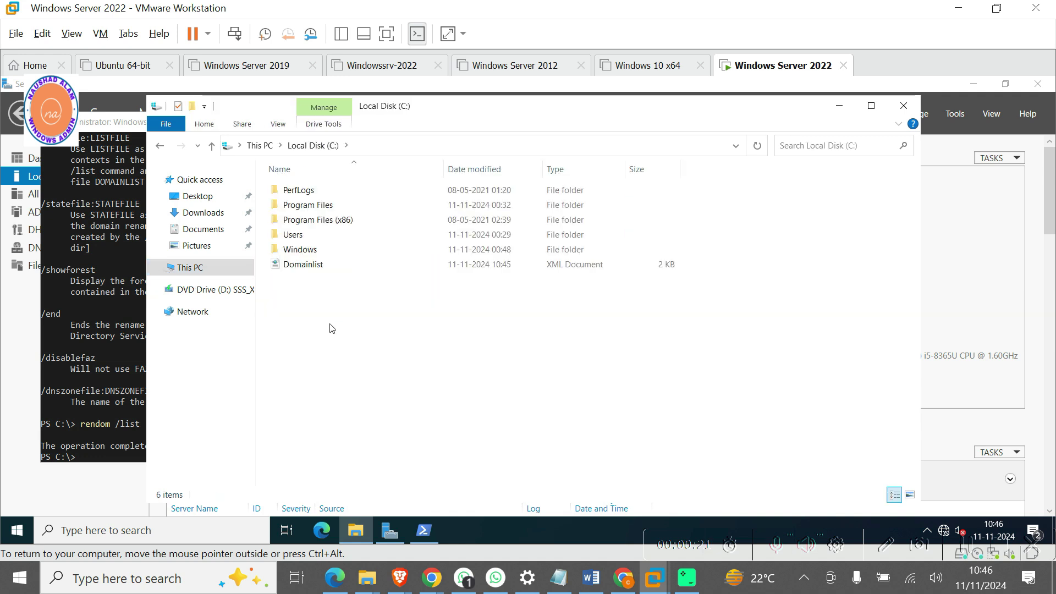
{"action": "right_click", "coordinate": [312, 268]}
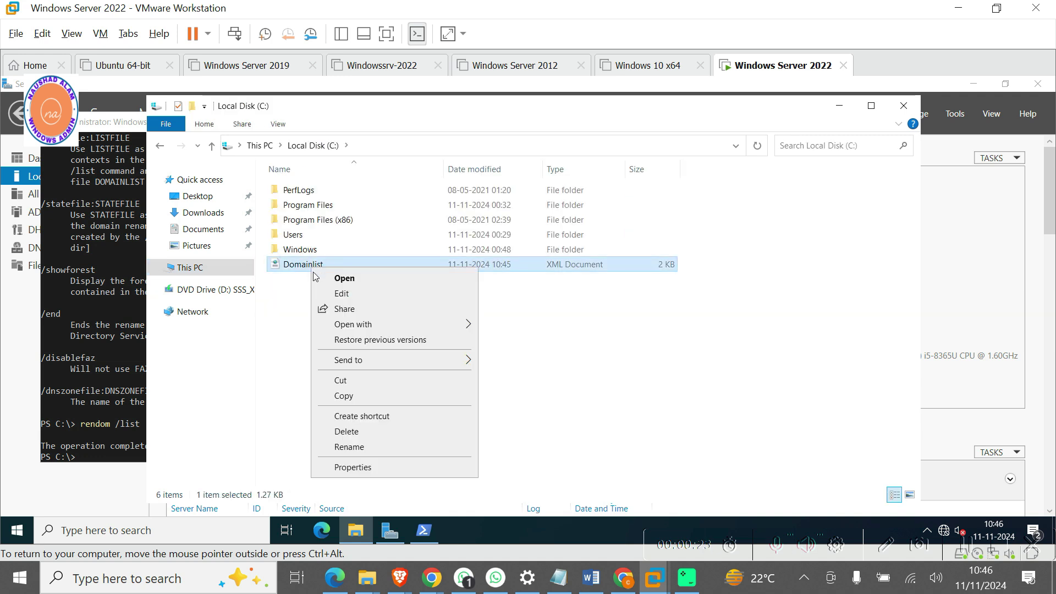
{"action": "mouse_move", "coordinate": [358, 326]}
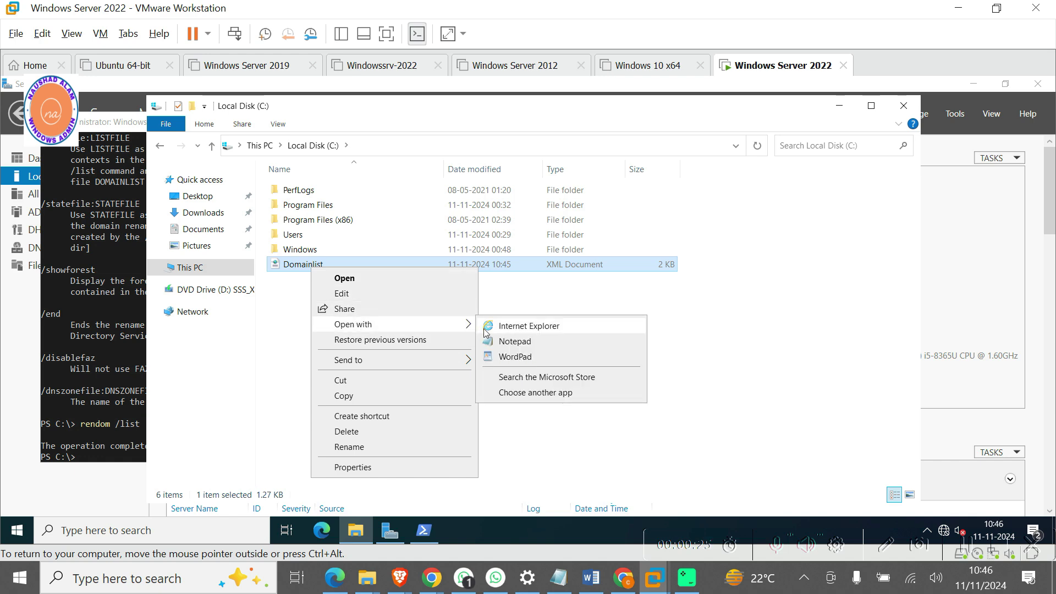
{"action": "left_click", "coordinate": [494, 342]}
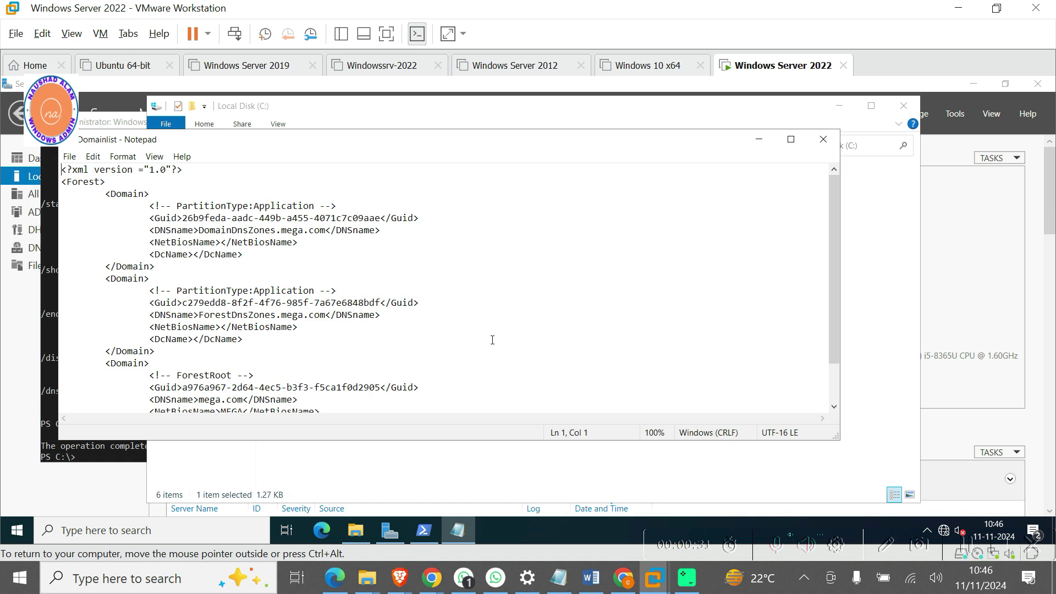
Maximize Notepad and set up a Replace of 'mega.com' with 'vastu.com'.
{"action": "double_click", "coordinate": [594, 149]}
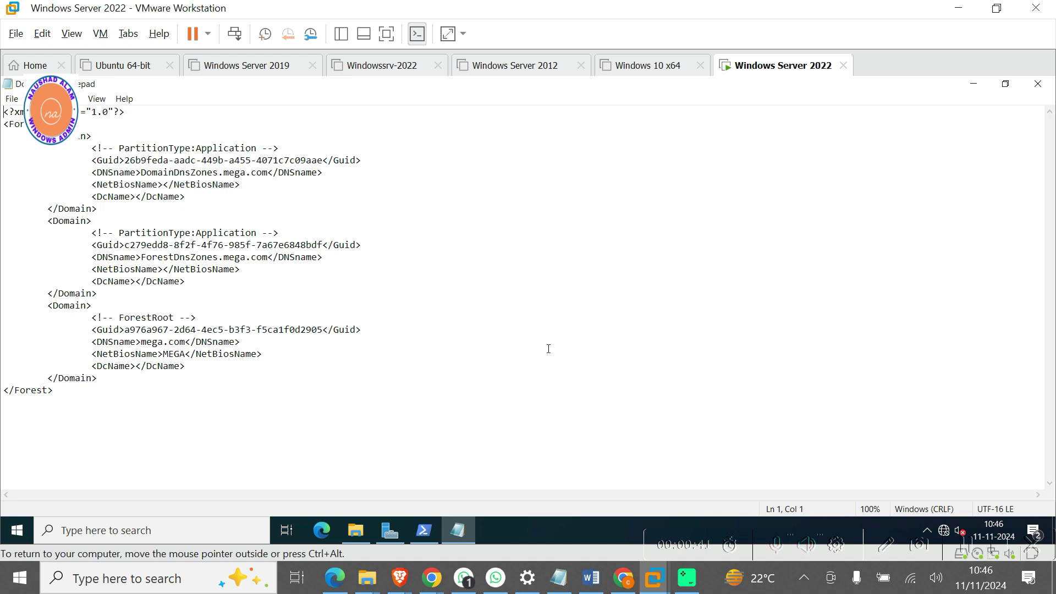
{"action": "key", "text": "ctrl+h"}
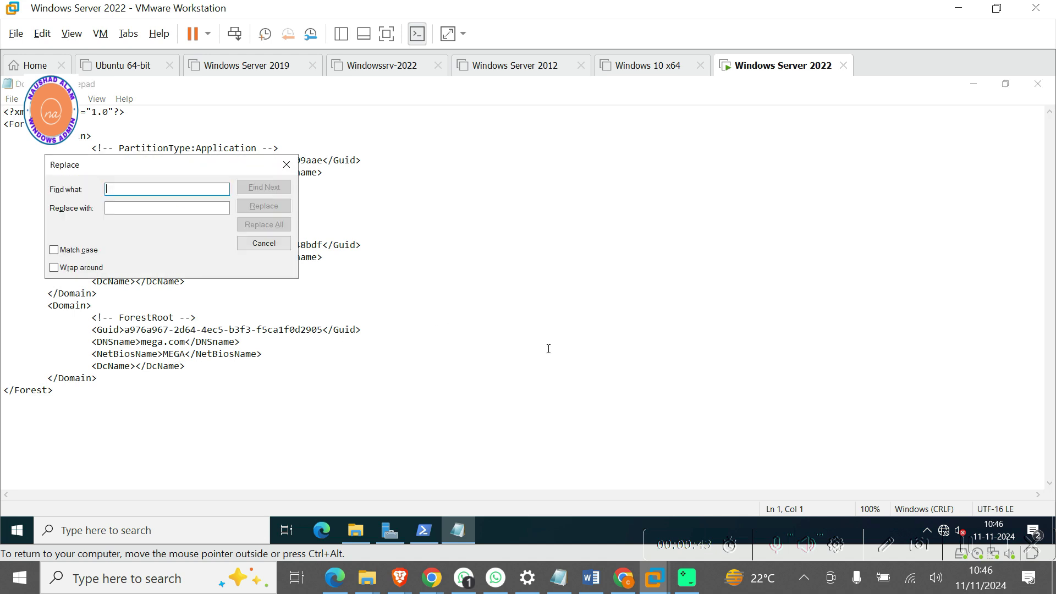
{"action": "type", "text": "me"}
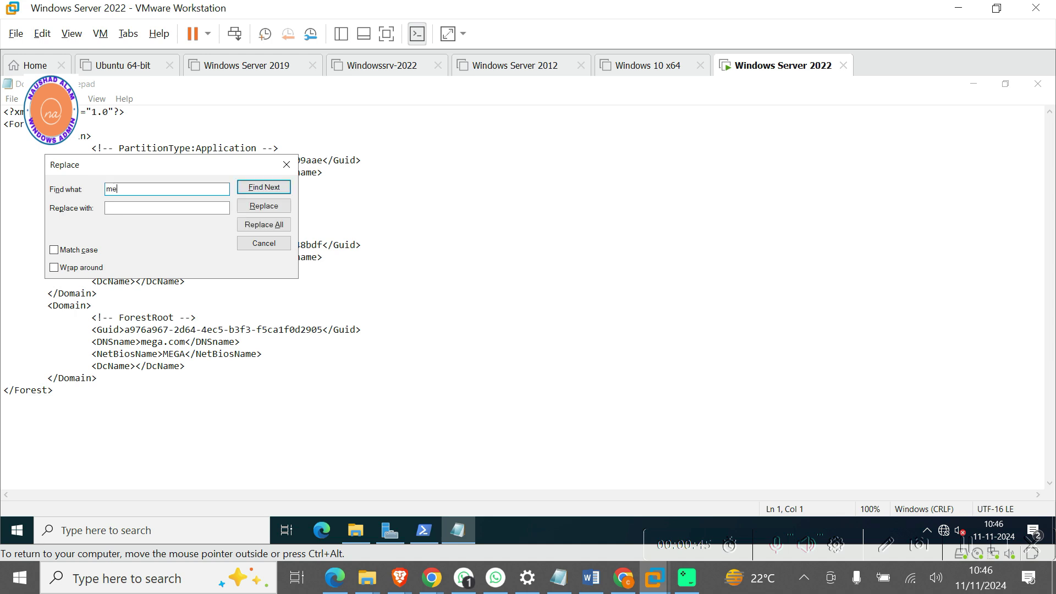
{"action": "type", "text": "ga.com"}
{"action": "key", "text": "Tab"}
{"action": "type", "text": "vas"}
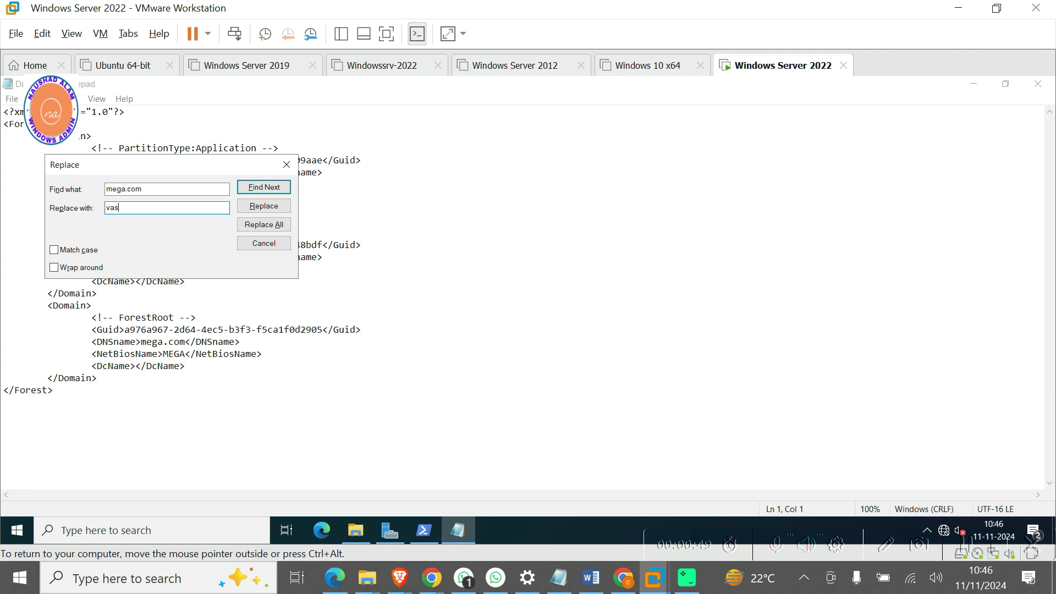
{"action": "type", "text": "tu.com"}
{"action": "left_click", "coordinate": [228, 136]}
{"action": "left_click_drag", "start_coordinate": [201, 166], "coordinate": [625, 137]}
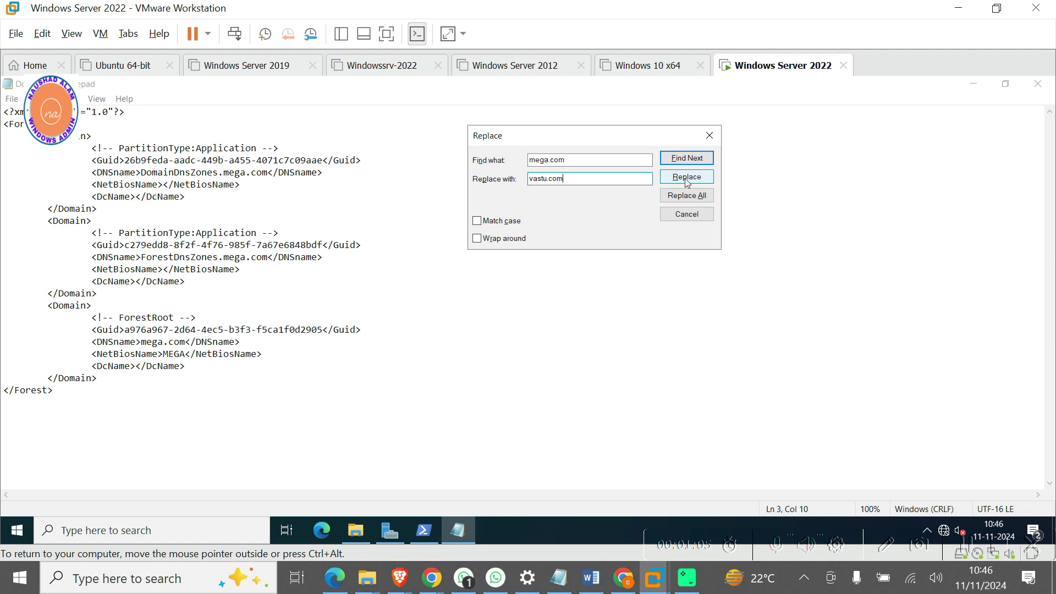
Replace mega.com with vastu.com in the DomainDnsZones, ForestDnsZones and forest root entries.
{"action": "left_click", "coordinate": [688, 177]}
{"action": "left_click", "coordinate": [688, 177]}
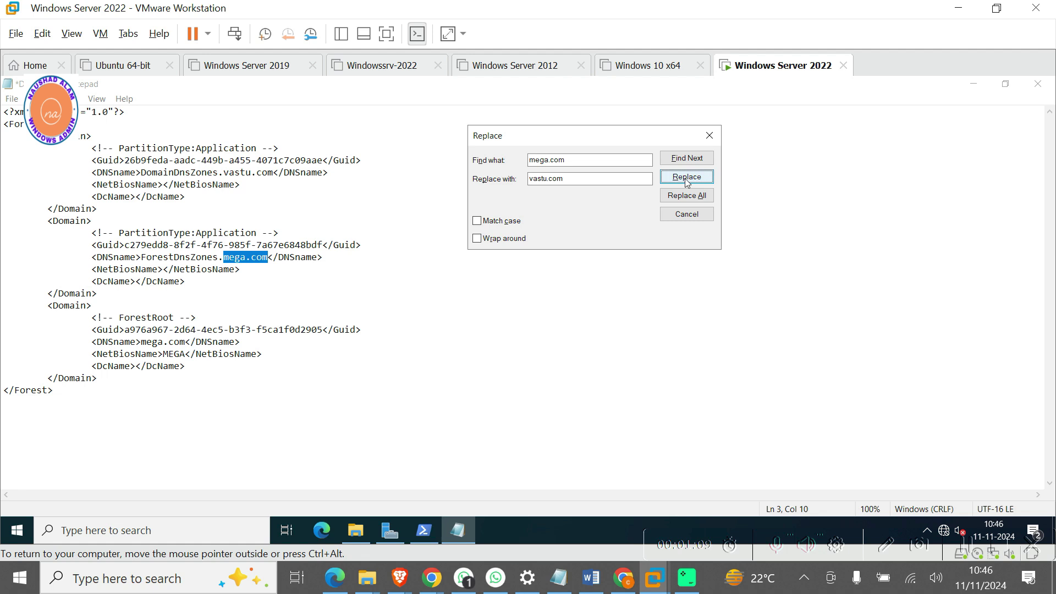
{"action": "left_click", "coordinate": [687, 177]}
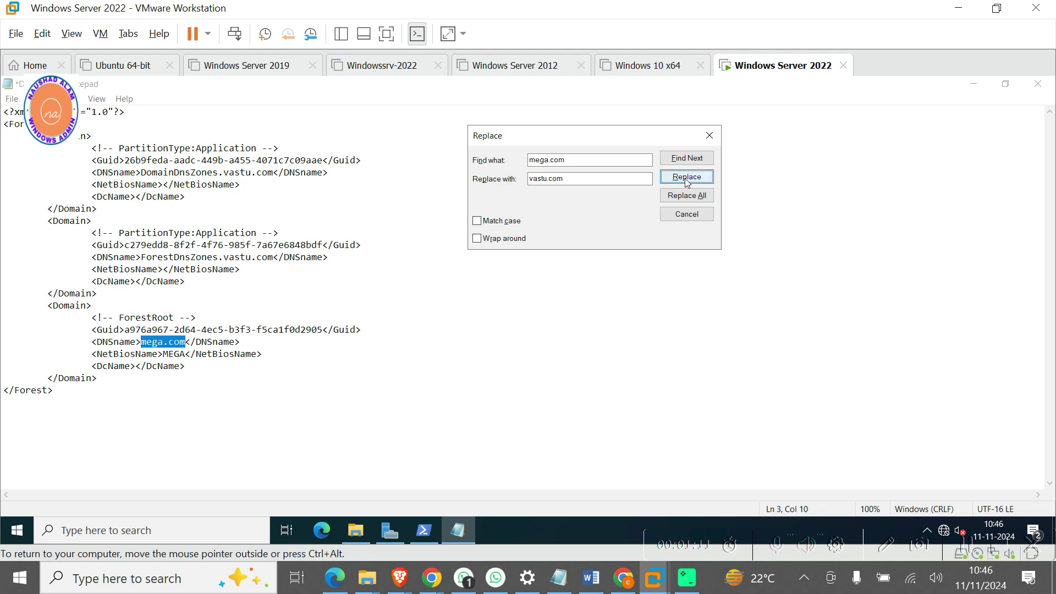
{"action": "left_click", "coordinate": [688, 177]}
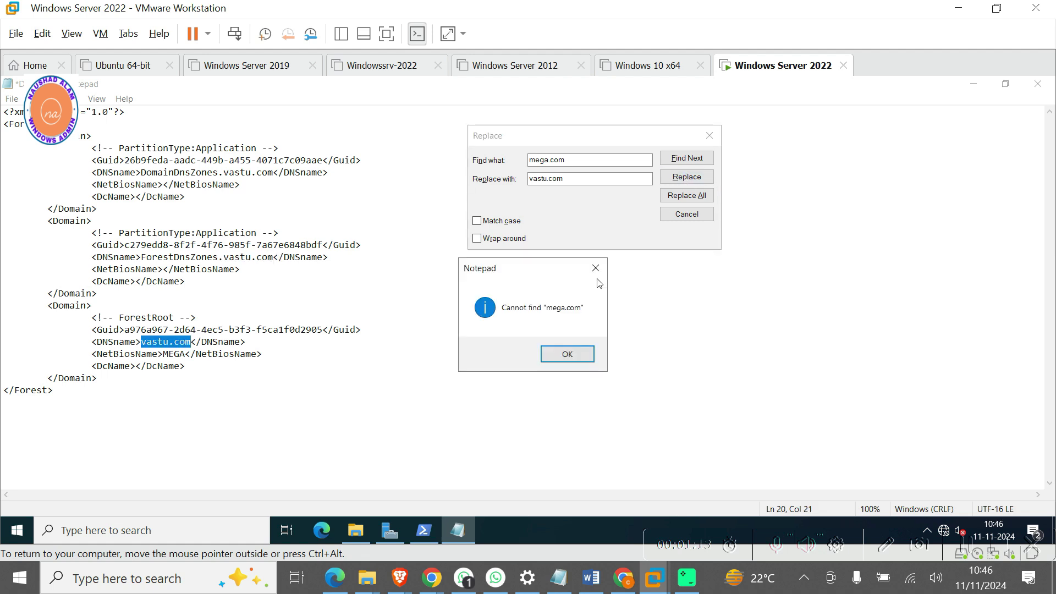
{"action": "left_click", "coordinate": [567, 354]}
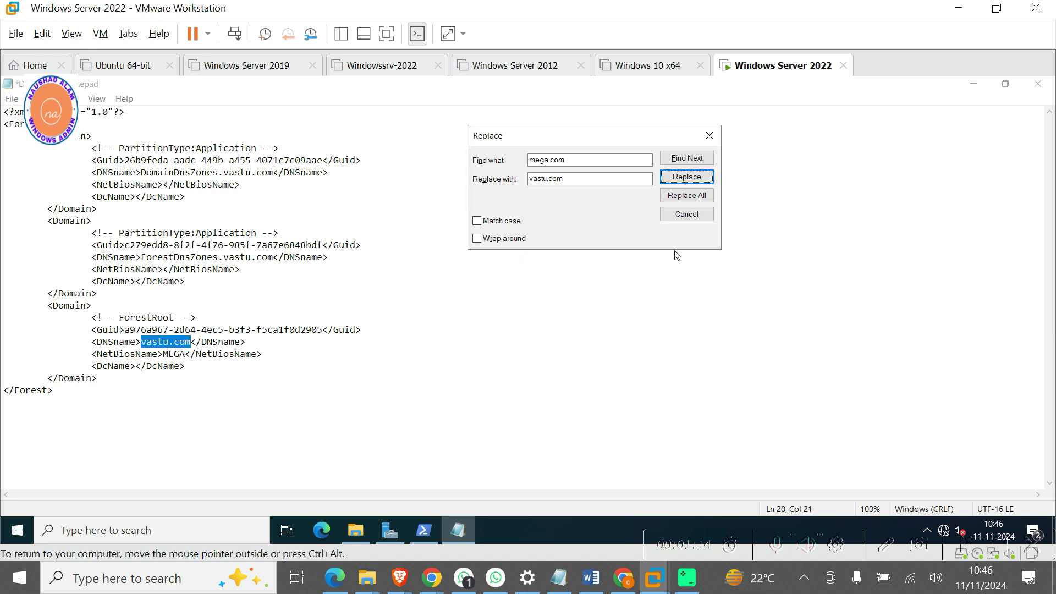
{"action": "left_click", "coordinate": [710, 136]}
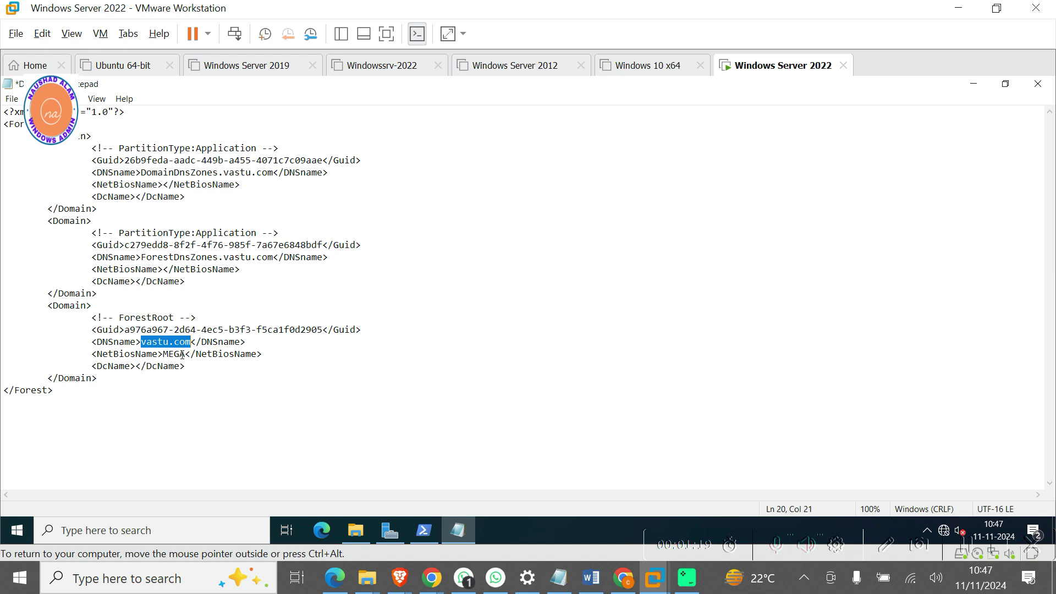
Change the forest root NetBiosName from MEGA to VASTU.
{"action": "left_click", "coordinate": [186, 354]}
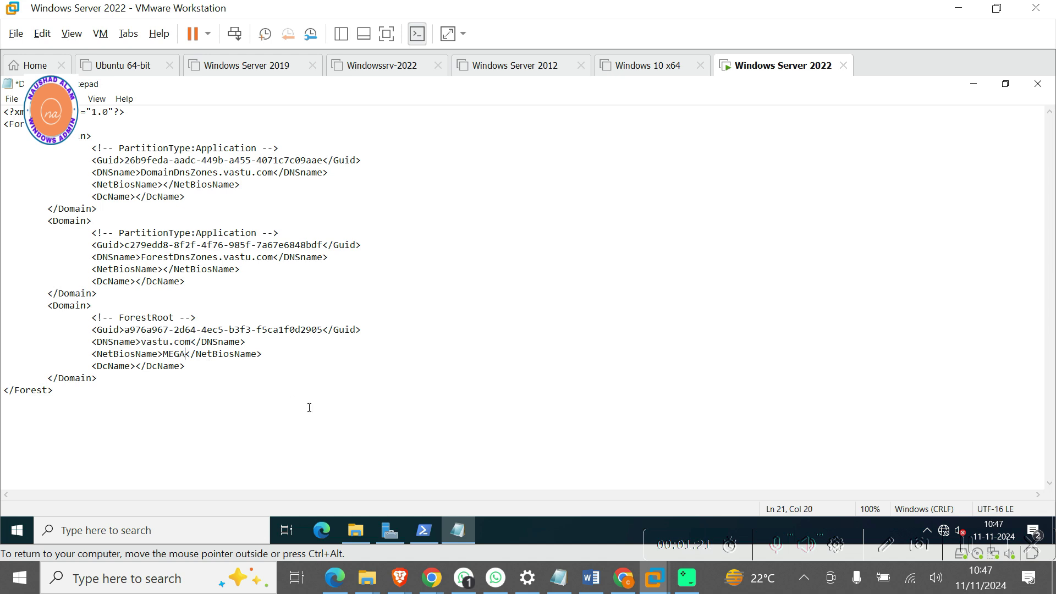
{"action": "key", "text": "BackSpace"}
{"action": "key", "text": "BackSpace"}
{"action": "key", "text": "BackSpace"}
{"action": "key", "text": "BackSpace"}
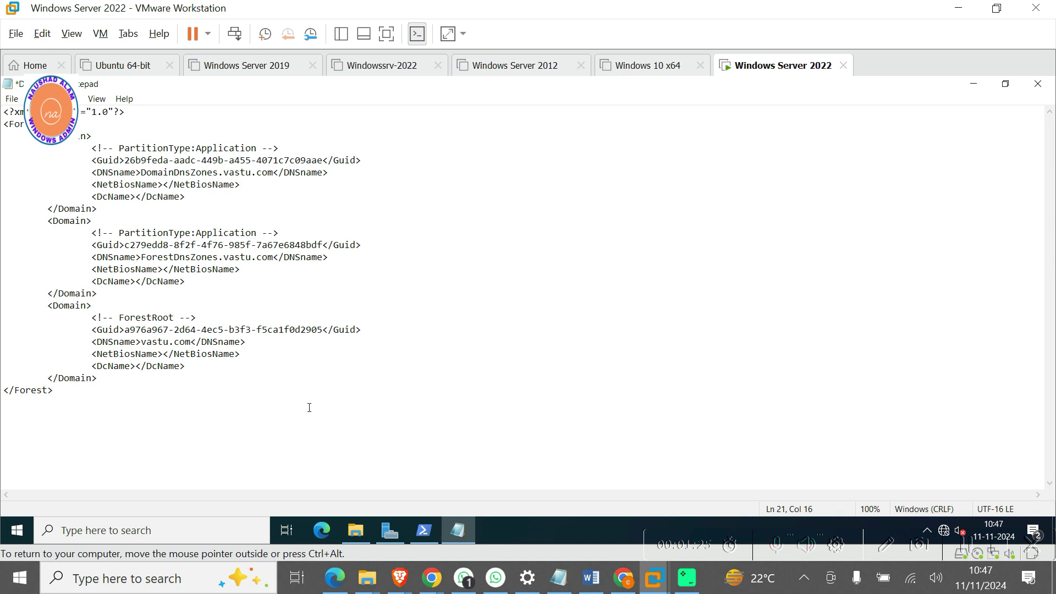
{"action": "type", "text": "VASTU"}
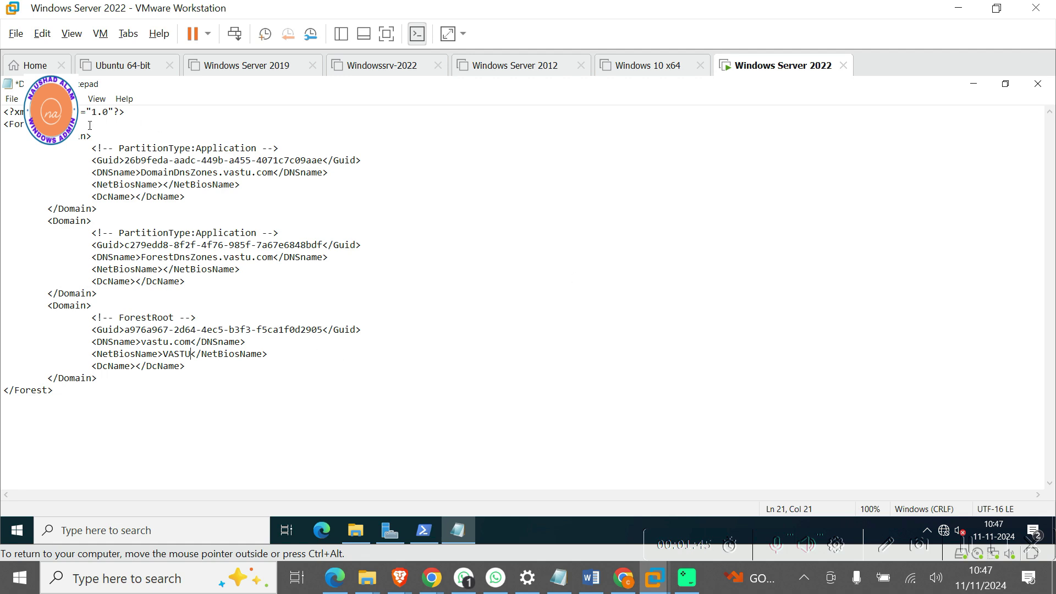
Save the Domainlist file and close Notepad.
{"action": "left_click", "coordinate": [11, 99]}
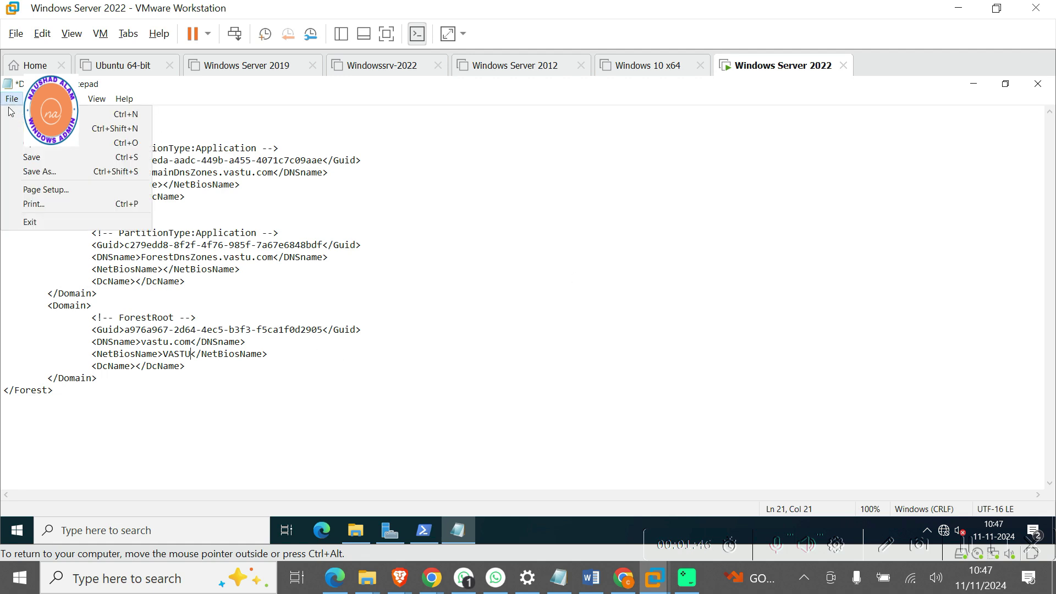
{"action": "left_click", "coordinate": [35, 159]}
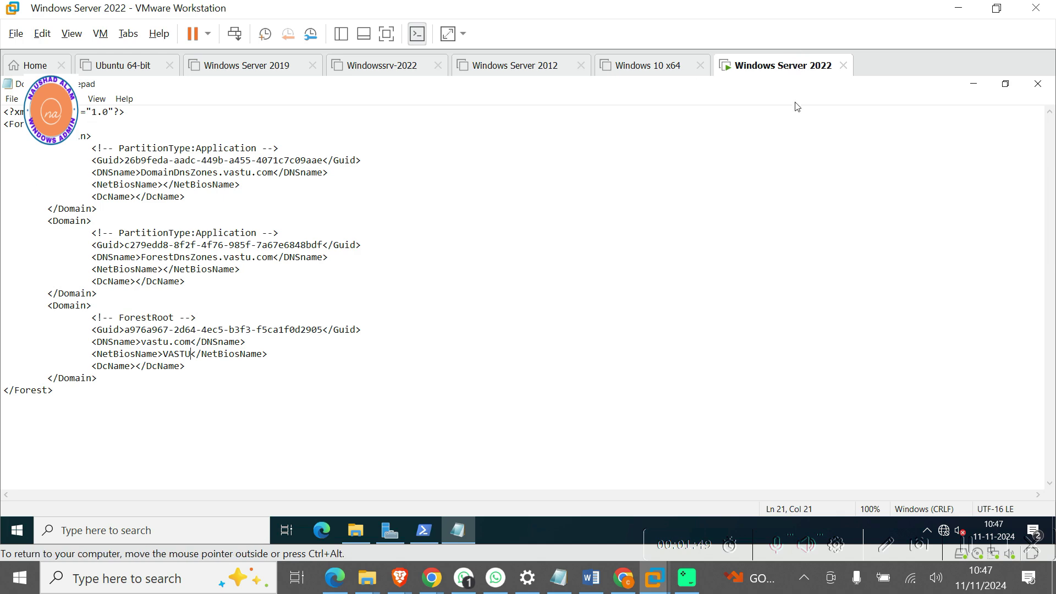
{"action": "left_click", "coordinate": [1039, 83]}
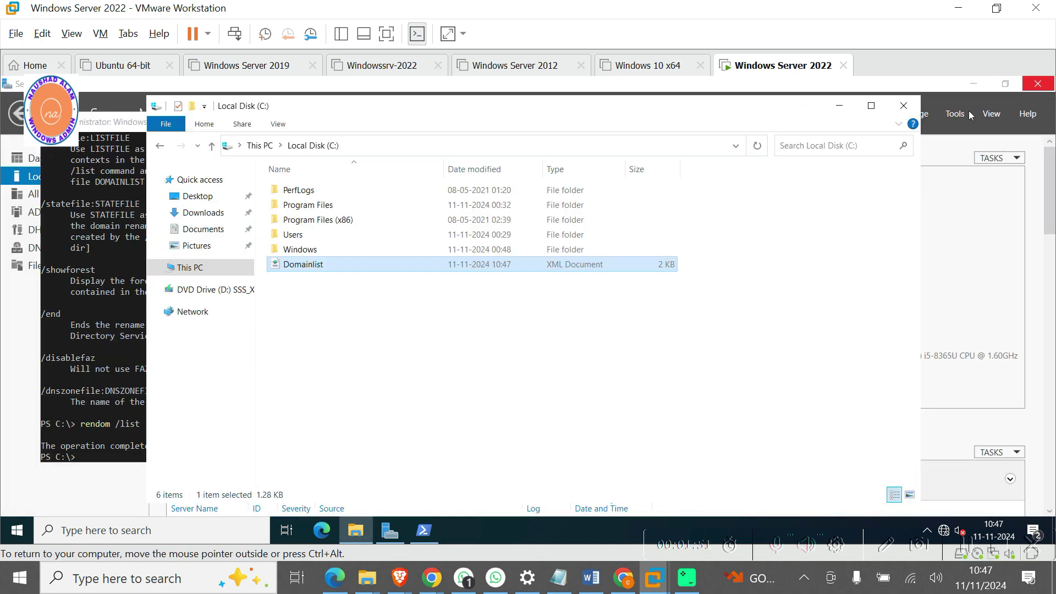
Close the C: drive window, maximize PowerShell and clear the console with CLS.
{"action": "left_click", "coordinate": [904, 107]}
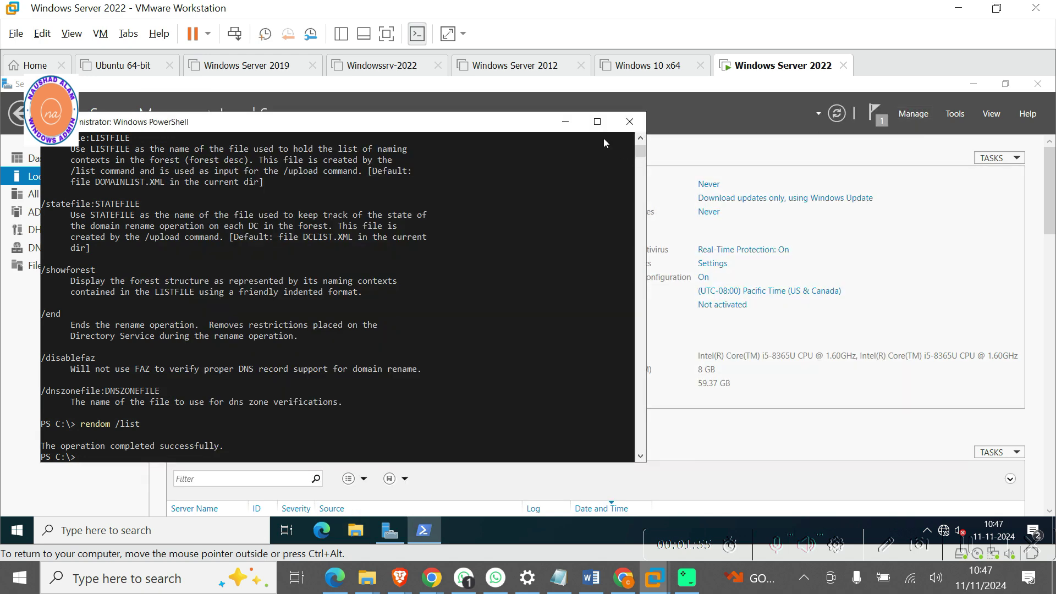
{"action": "left_click", "coordinate": [597, 121]}
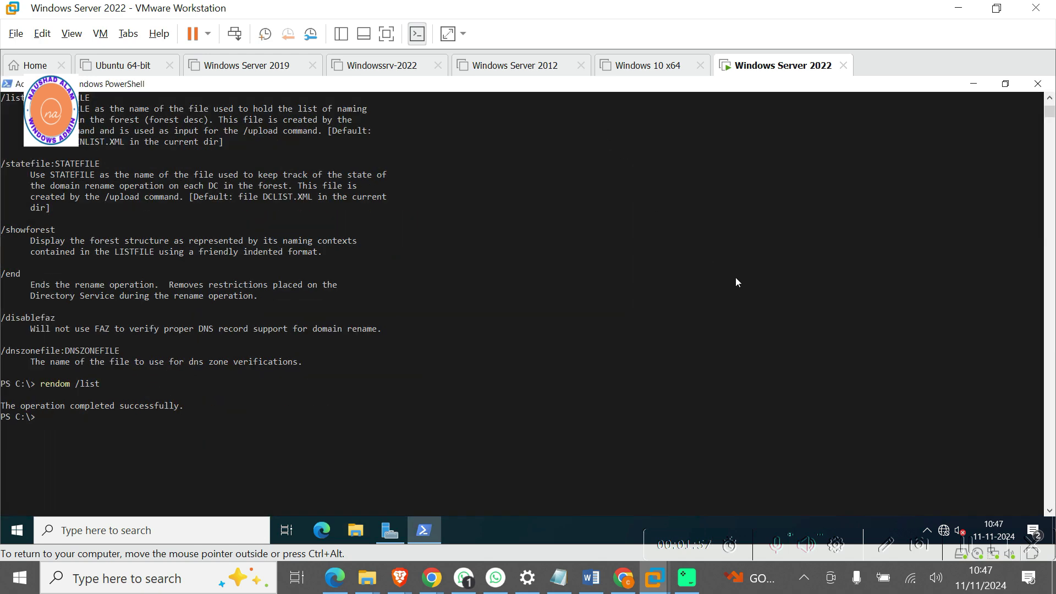
{"action": "type", "text": "CLS"}
{"action": "key", "text": "Return"}
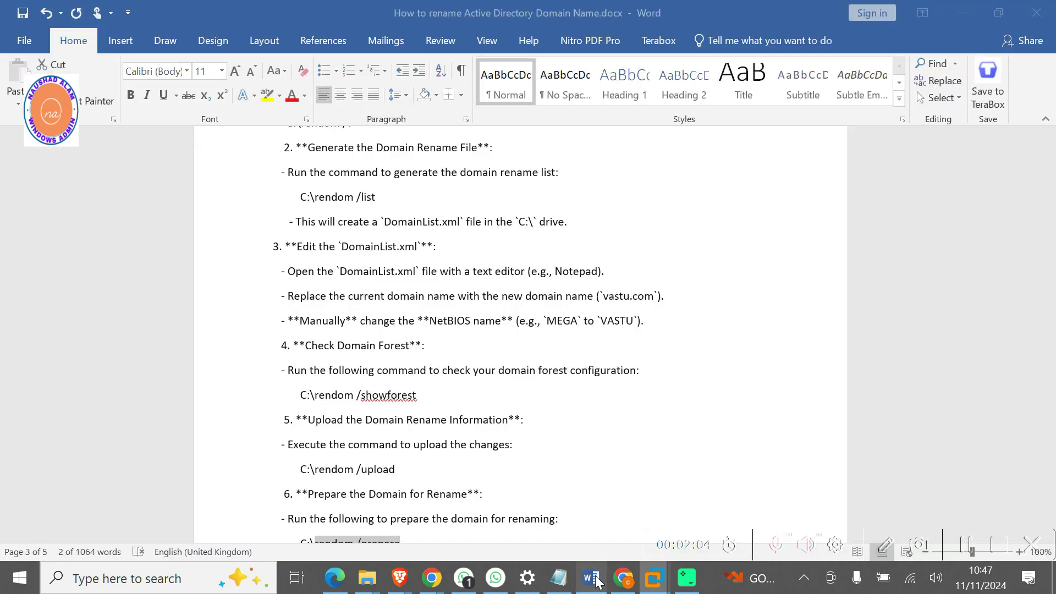
Copy 'rendom /showforest' from the Word guide and paste it at the server's PowerShell prompt.
{"action": "left_click", "coordinate": [592, 578]}
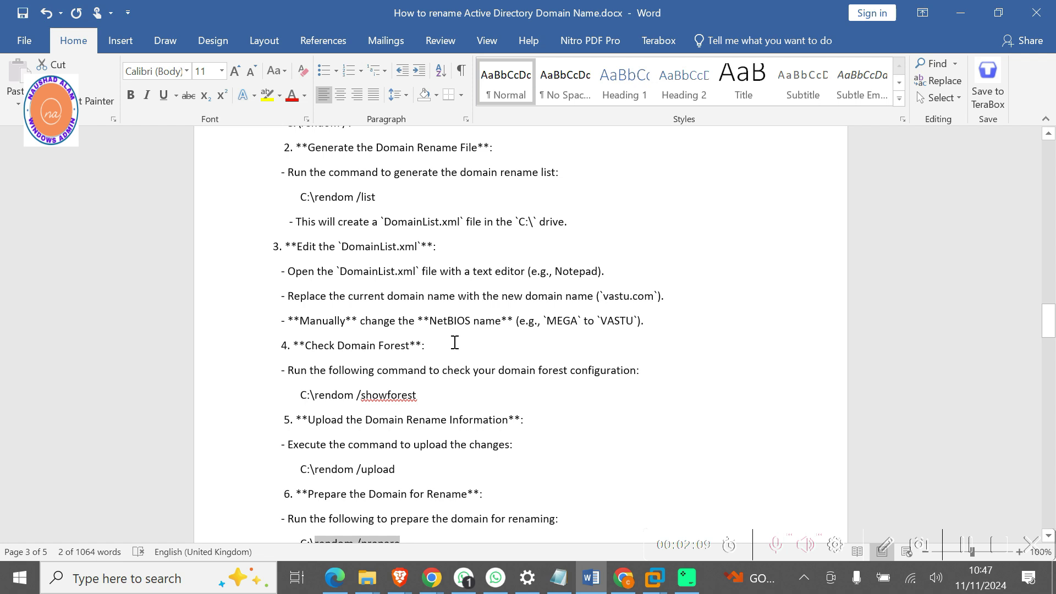
{"action": "left_click_drag", "start_coordinate": [645, 324], "coordinate": [402, 312]}
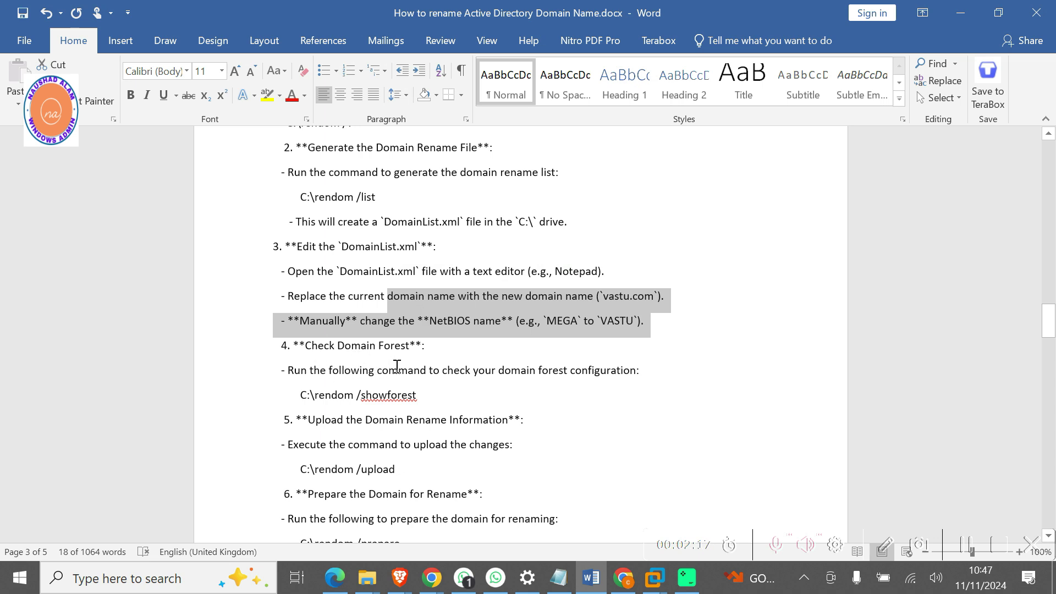
{"action": "left_click_drag", "start_coordinate": [423, 396], "coordinate": [316, 395]}
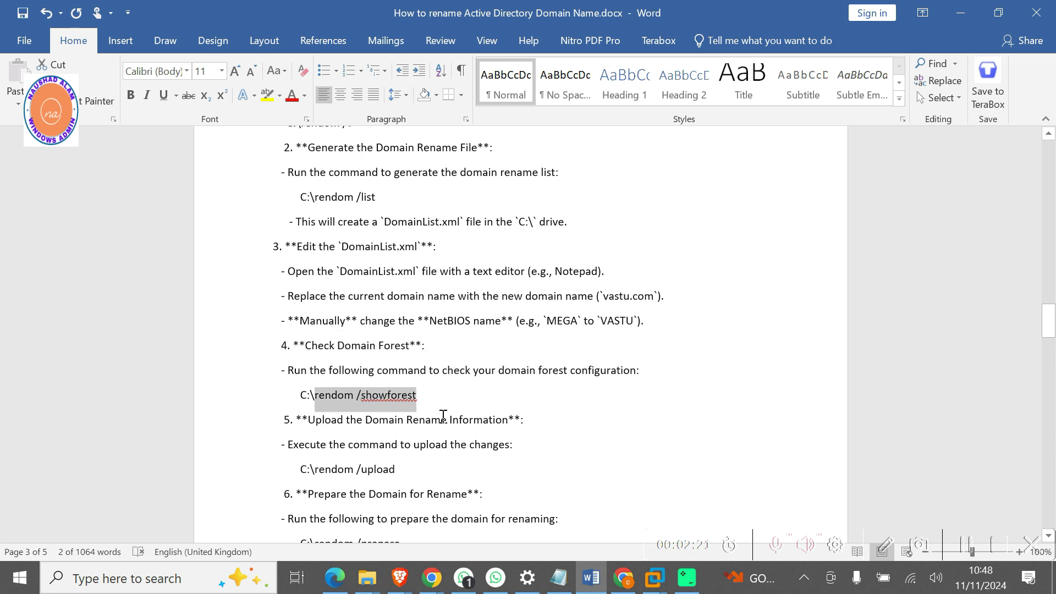
{"action": "left_click", "coordinate": [654, 577]}
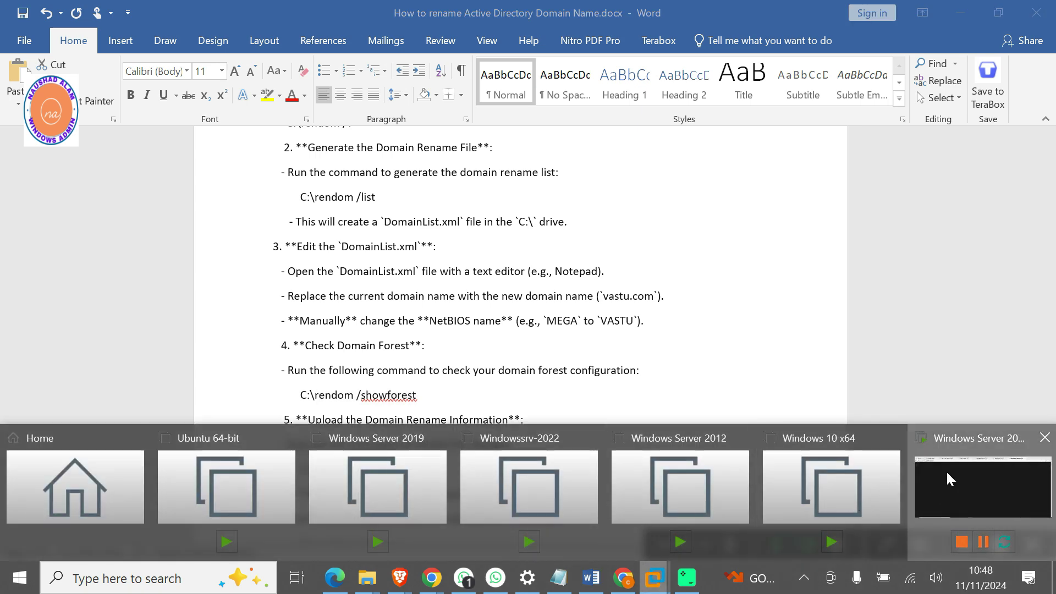
{"action": "left_click", "coordinate": [946, 471]}
{"action": "right_click", "coordinate": [241, 167]}
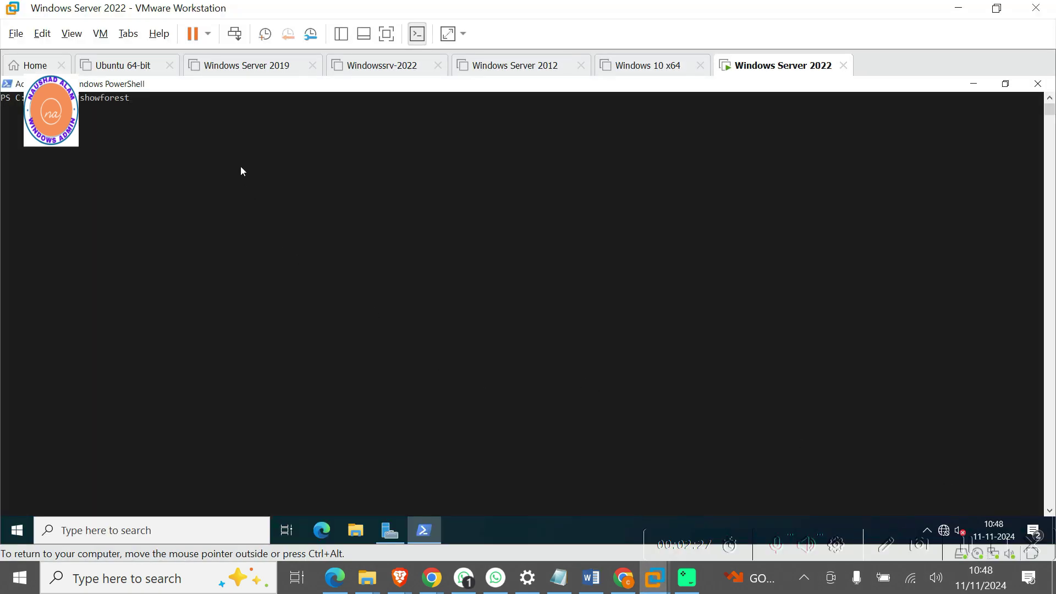
Run rendom /showforest and confirm it lists vastu.com with FlatName VASTU.
{"action": "key", "text": "Return"}
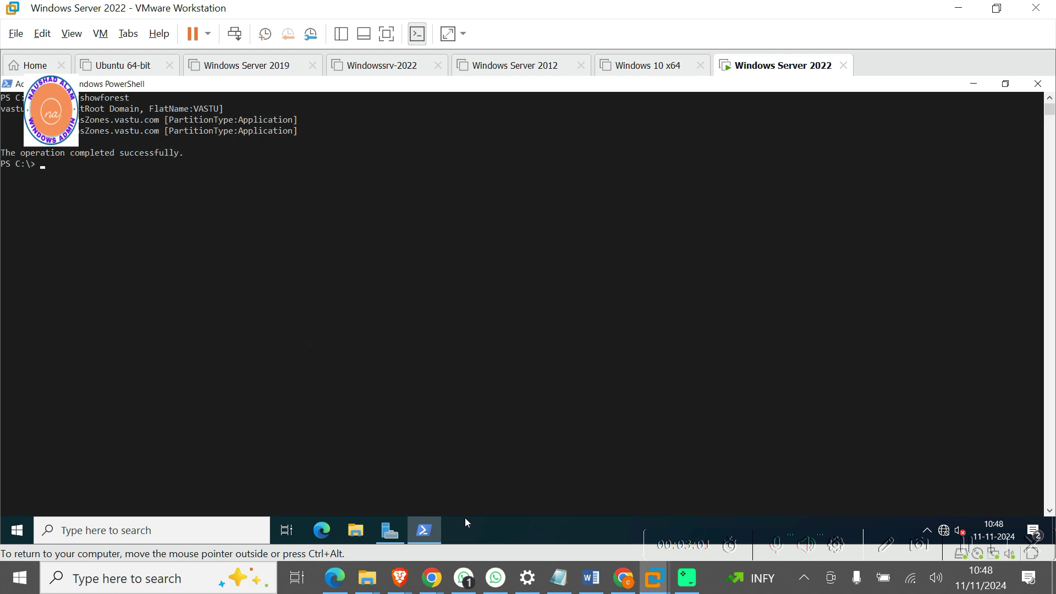
Copy 'rendom /upload' from the guide and run it in the server's PowerShell.
{"action": "left_click", "coordinate": [591, 579]}
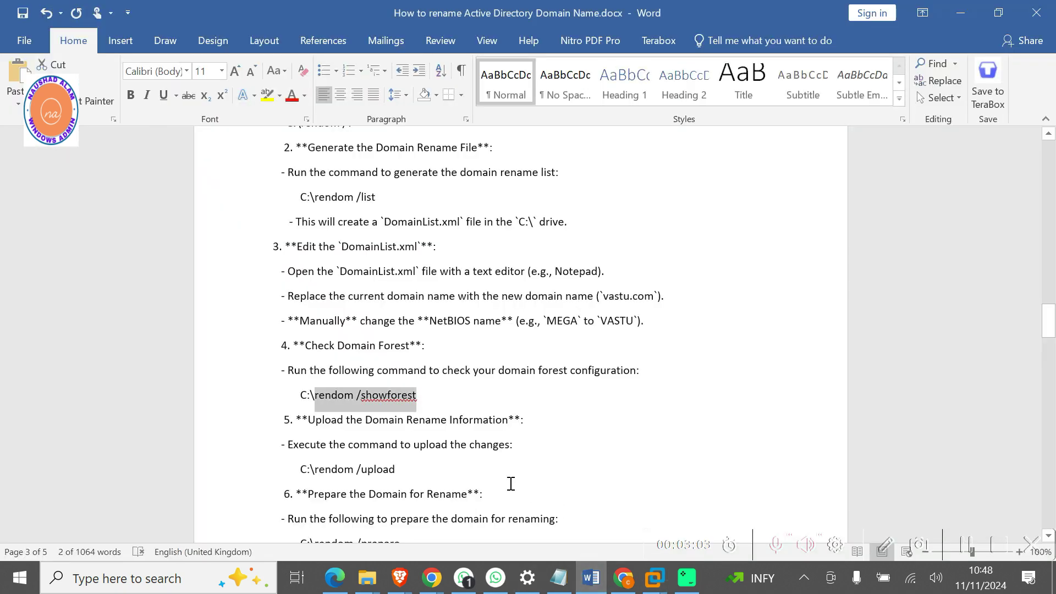
{"action": "scroll", "coordinate": [505, 448], "scroll_direction": "down", "scroll_amount": 2}
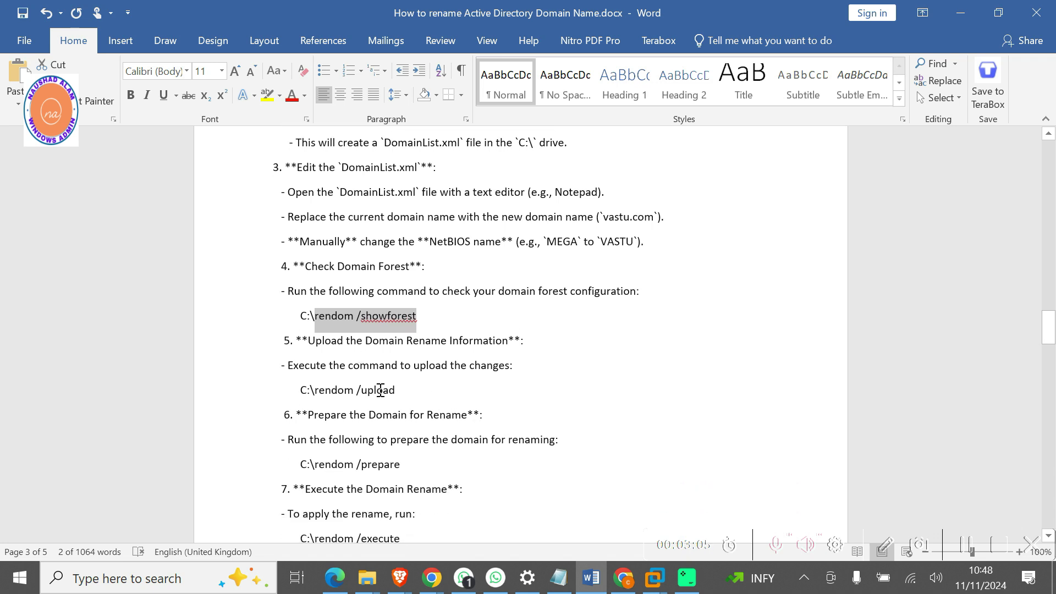
{"action": "left_click_drag", "start_coordinate": [395, 390], "coordinate": [372, 385]}
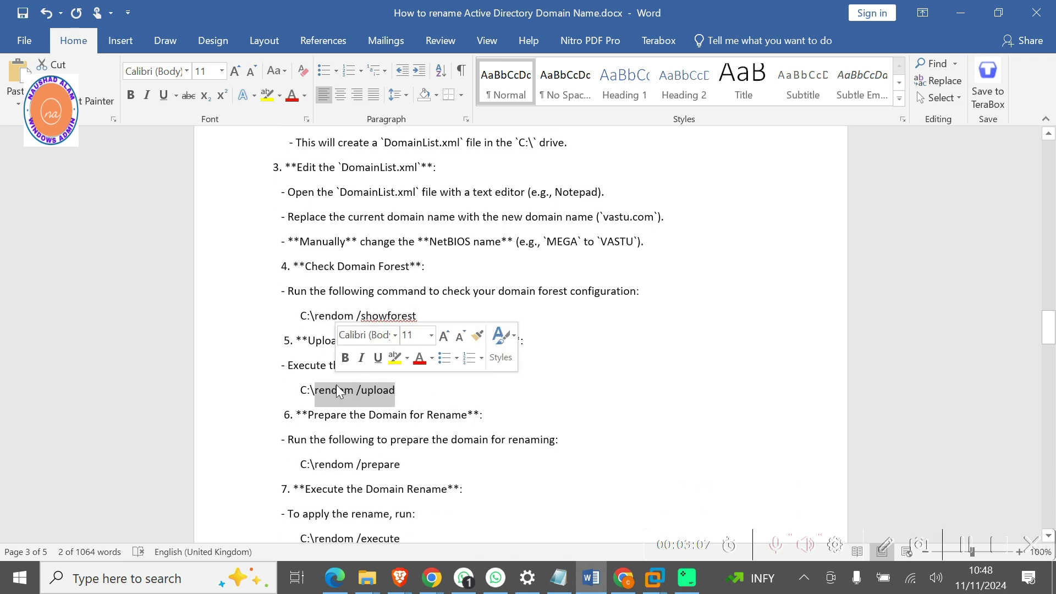
{"action": "key", "text": "alt+Tab"}
{"action": "type", "text": "rendom /upload"}
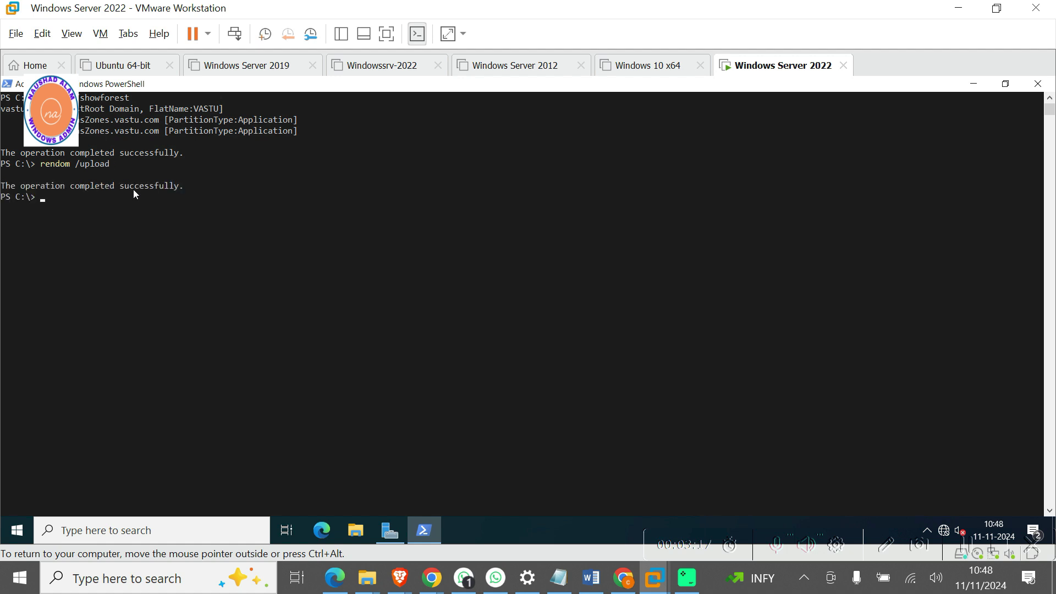
{"action": "key", "text": "alt+Tab"}
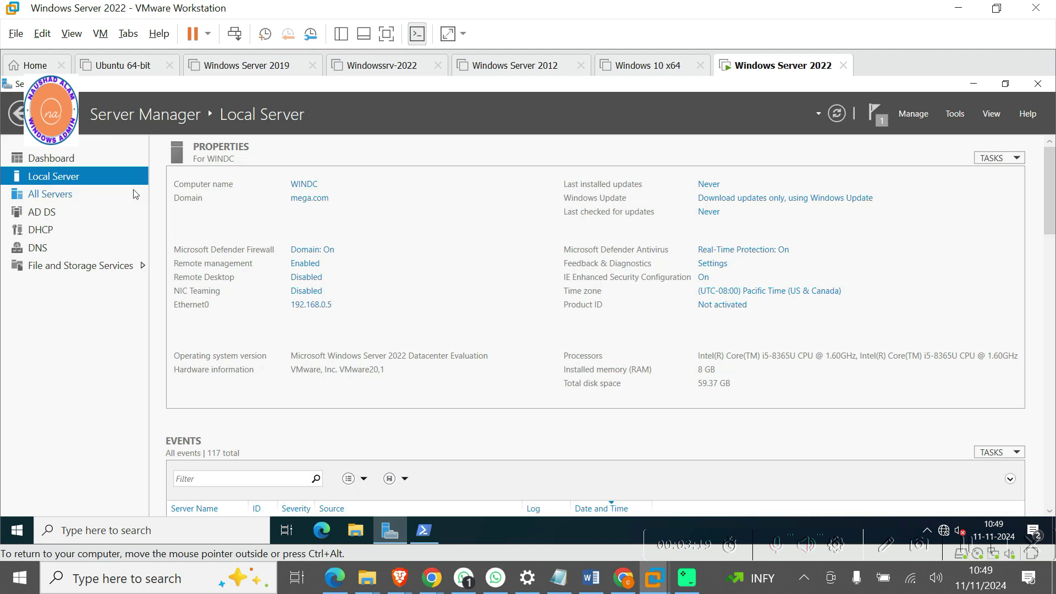
{"action": "key", "text": "alt+Tab"}
Run 'rendom /prepare' from the guide on the server, confirming 1 server contacted with 0 errors.
{"action": "left_click", "coordinate": [598, 584]}
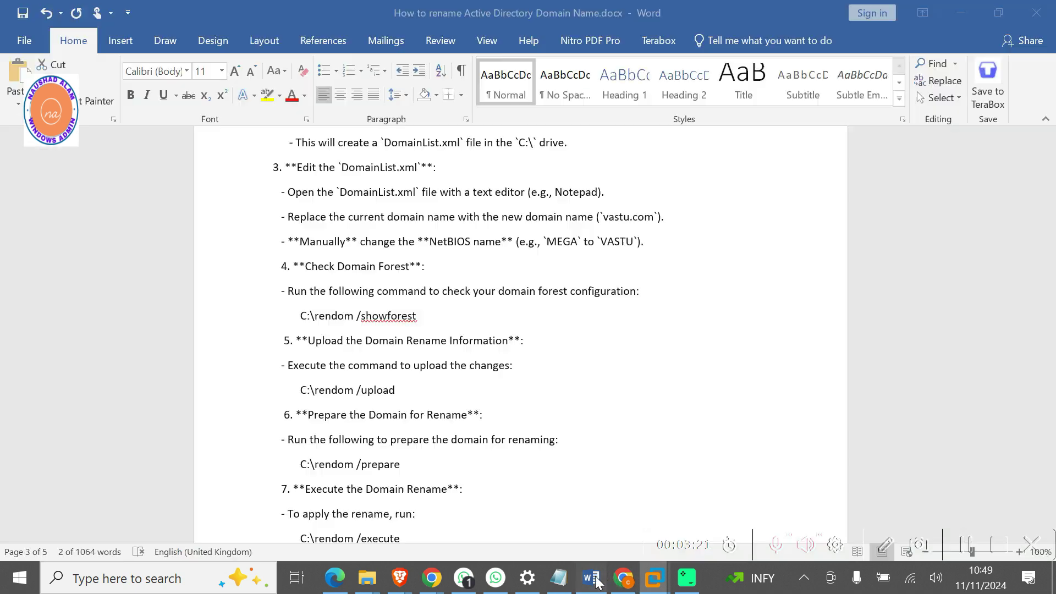
{"action": "scroll", "coordinate": [519, 413], "scroll_direction": "down", "scroll_amount": 3}
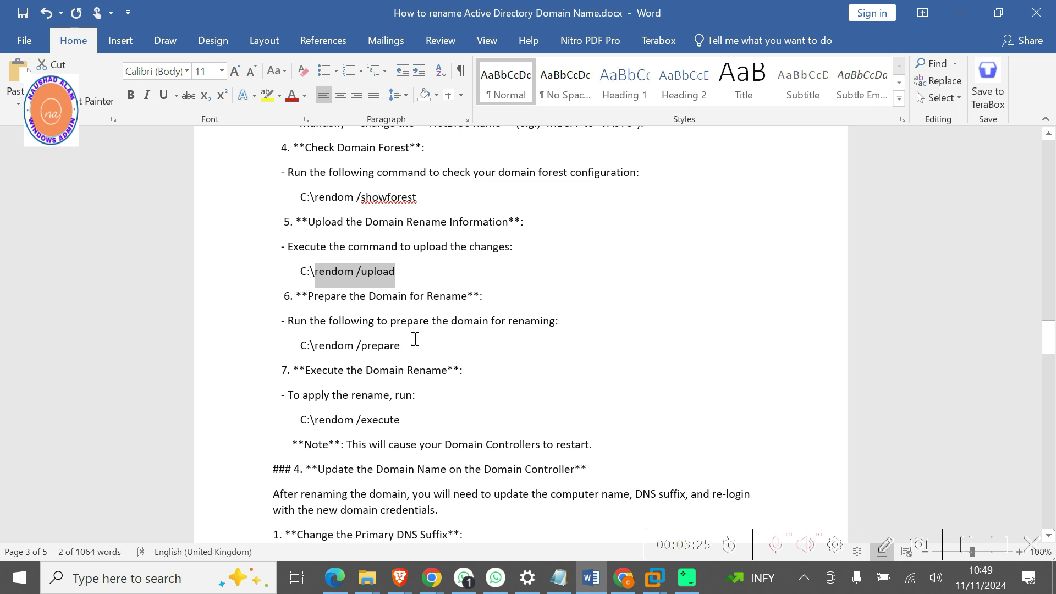
{"action": "left_click_drag", "start_coordinate": [405, 345], "coordinate": [341, 346]}
{"action": "key", "text": "super+c"}
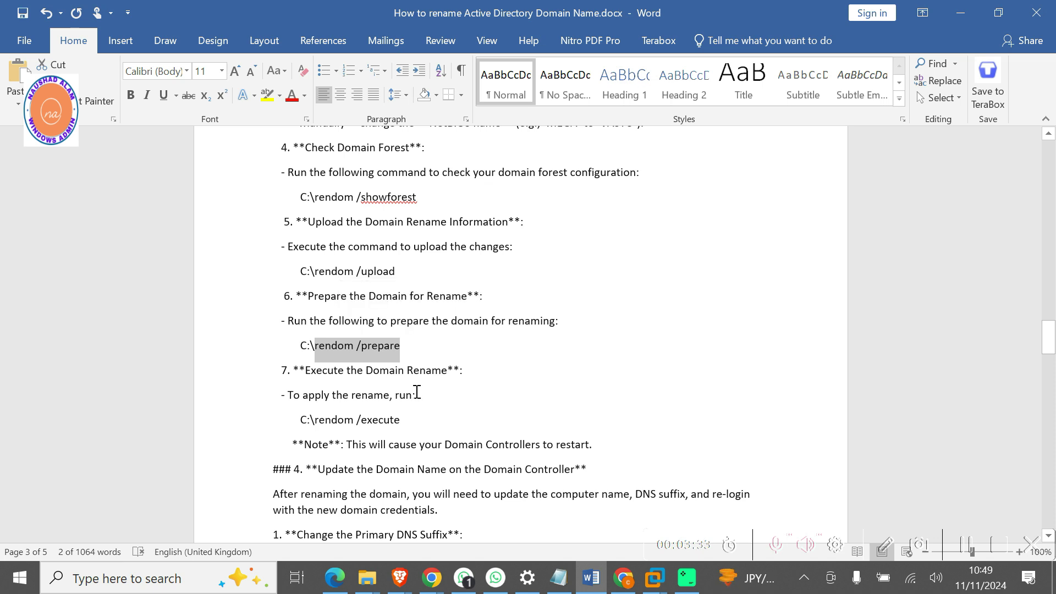
{"action": "mouse_move", "coordinate": [651, 585]}
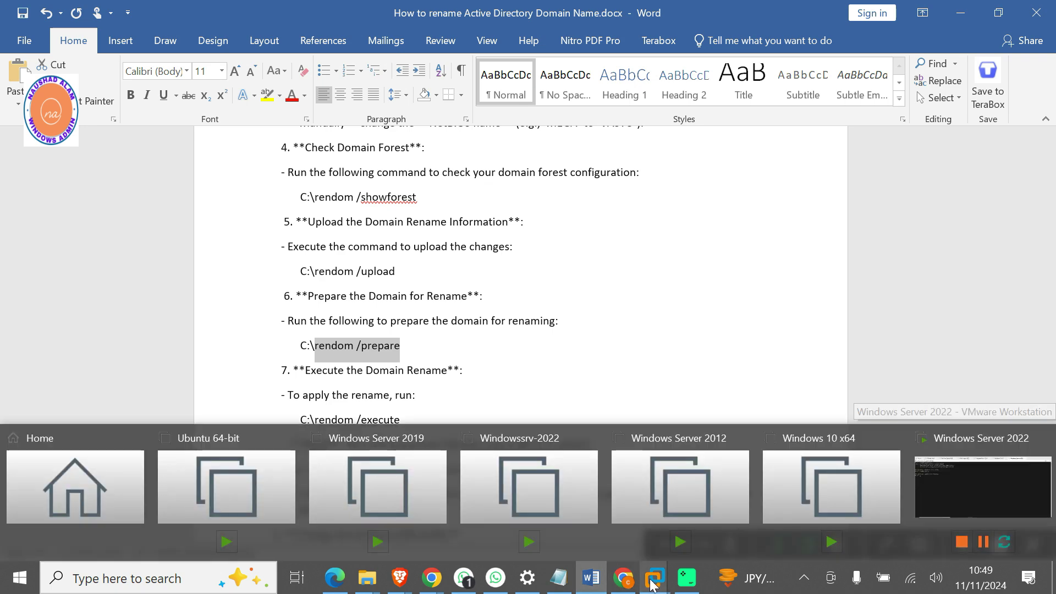
{"action": "left_click", "coordinate": [976, 503]}
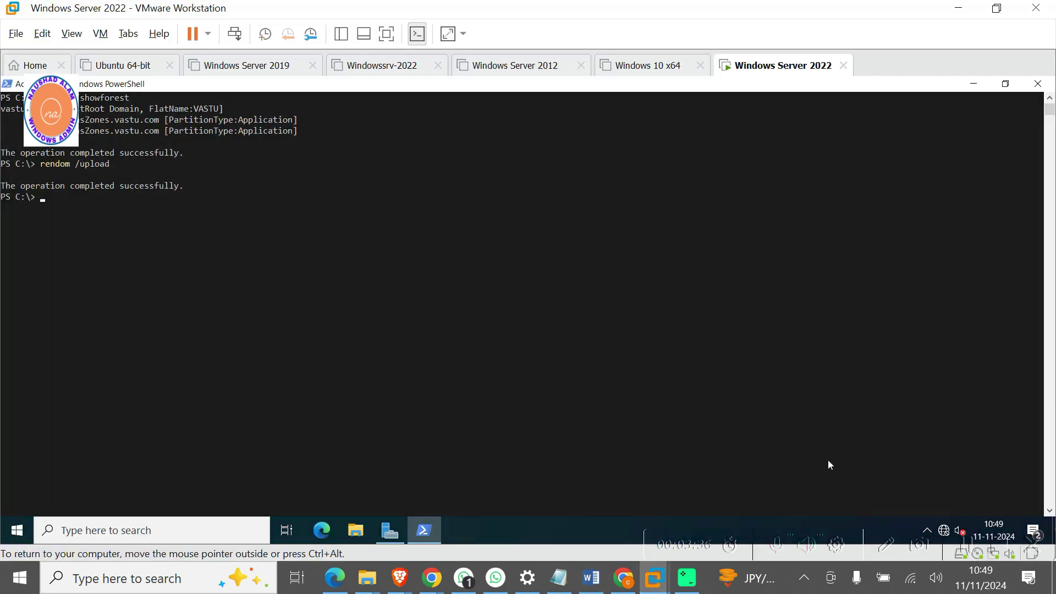
{"action": "right_click", "coordinate": [270, 253]}
{"action": "key", "text": "Return"}
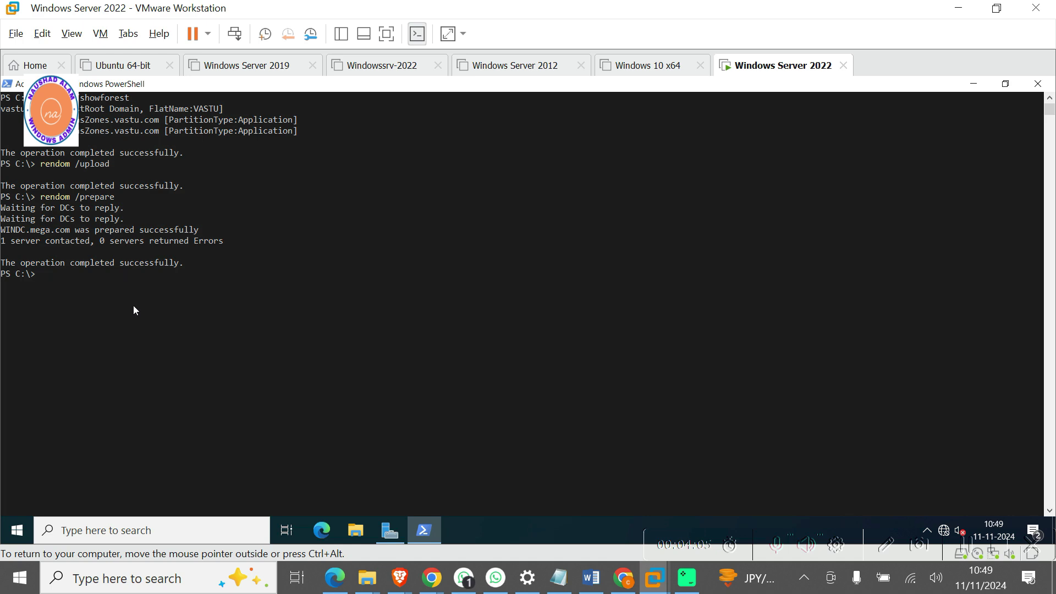
{"action": "left_click", "coordinate": [600, 587]}
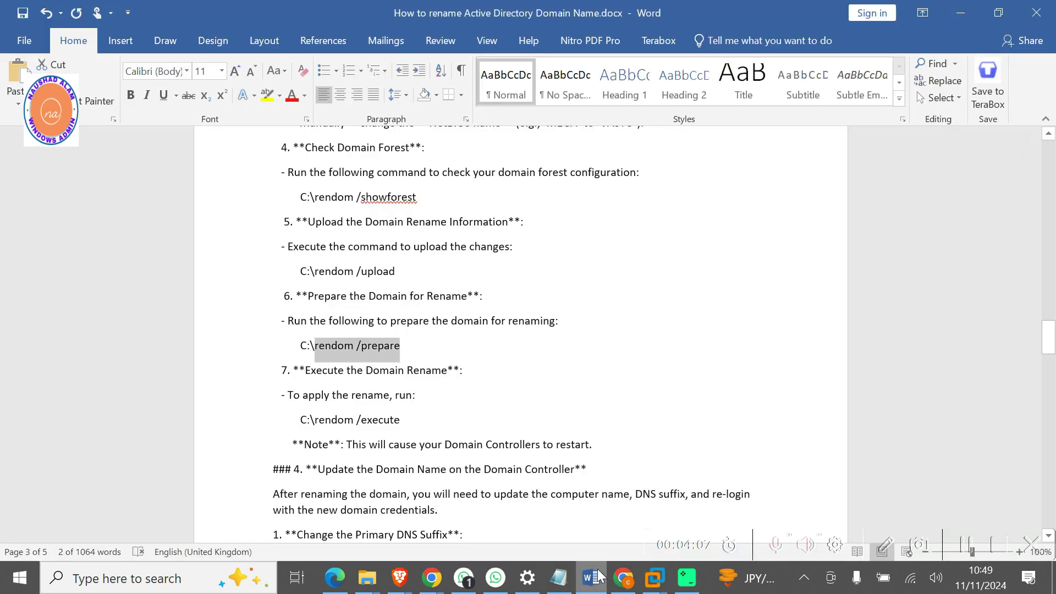
{"action": "scroll", "coordinate": [449, 396], "scroll_direction": "down", "scroll_amount": 1}
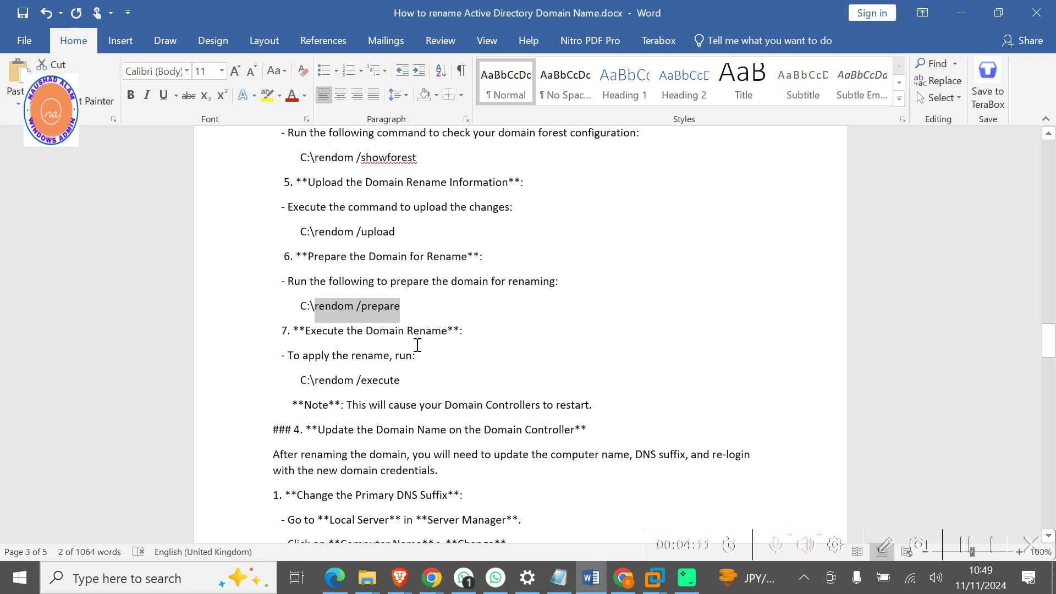
Paste 'rendom /execute' unrun at the server's prompt, then scroll the guide to the DNS suffix steps.
{"action": "left_click_drag", "start_coordinate": [403, 378], "coordinate": [334, 380]}
{"action": "key", "text": "ctrl+c"}
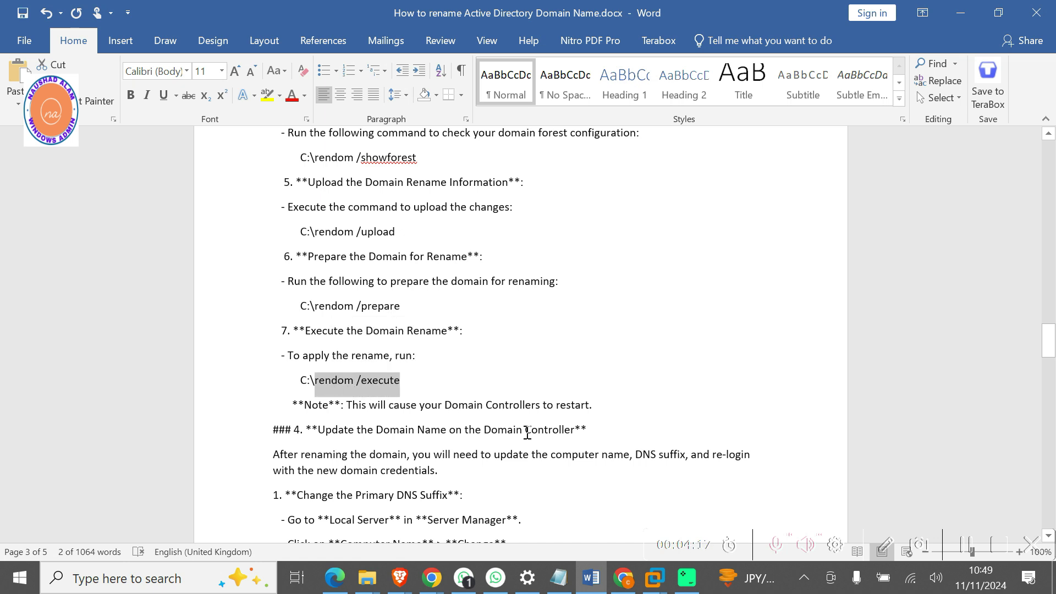
{"action": "left_click", "coordinate": [651, 577]}
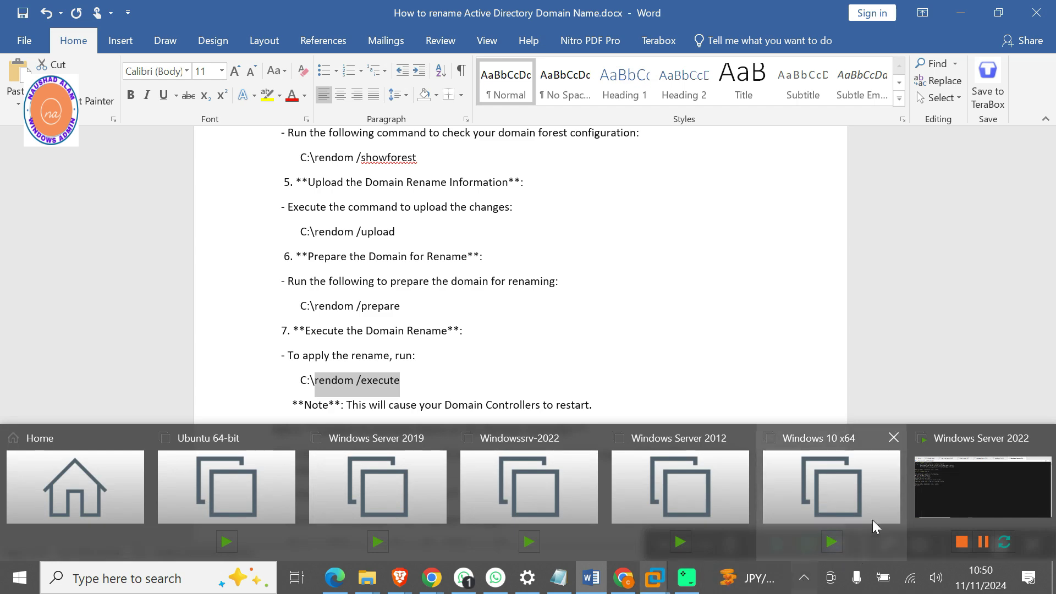
{"action": "left_click", "coordinate": [953, 490]}
{"action": "key", "text": "ctrl+v"}
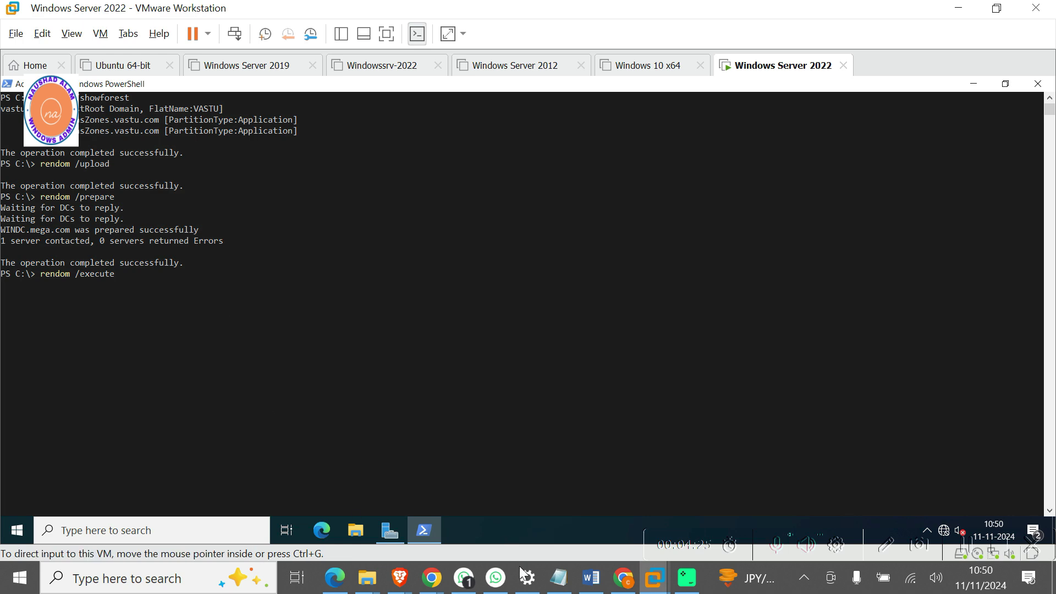
{"action": "left_click", "coordinate": [590, 579]}
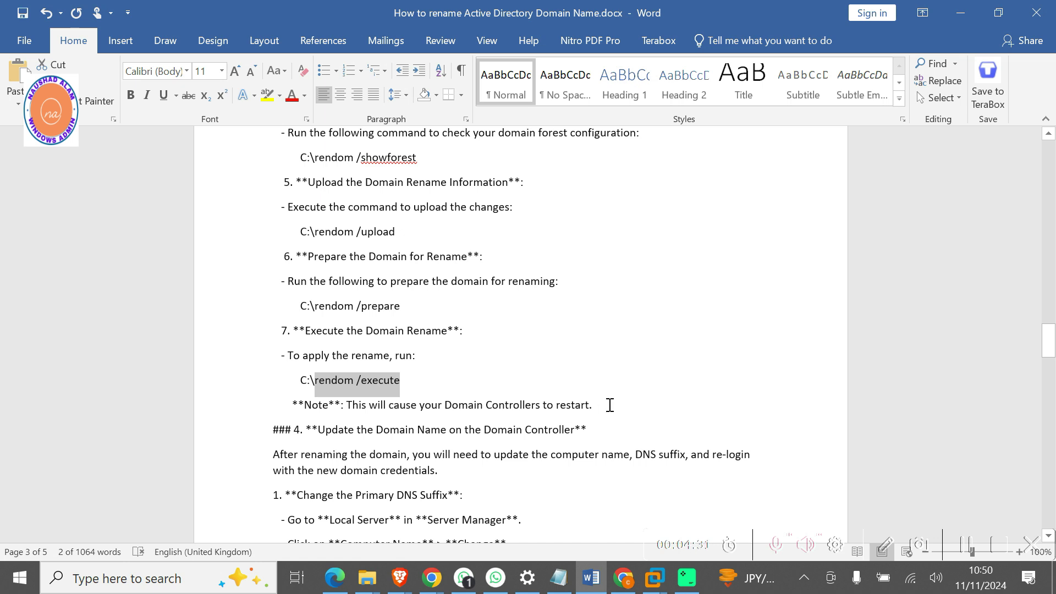
{"action": "scroll", "coordinate": [610, 405], "scroll_direction": "down", "scroll_amount": 3}
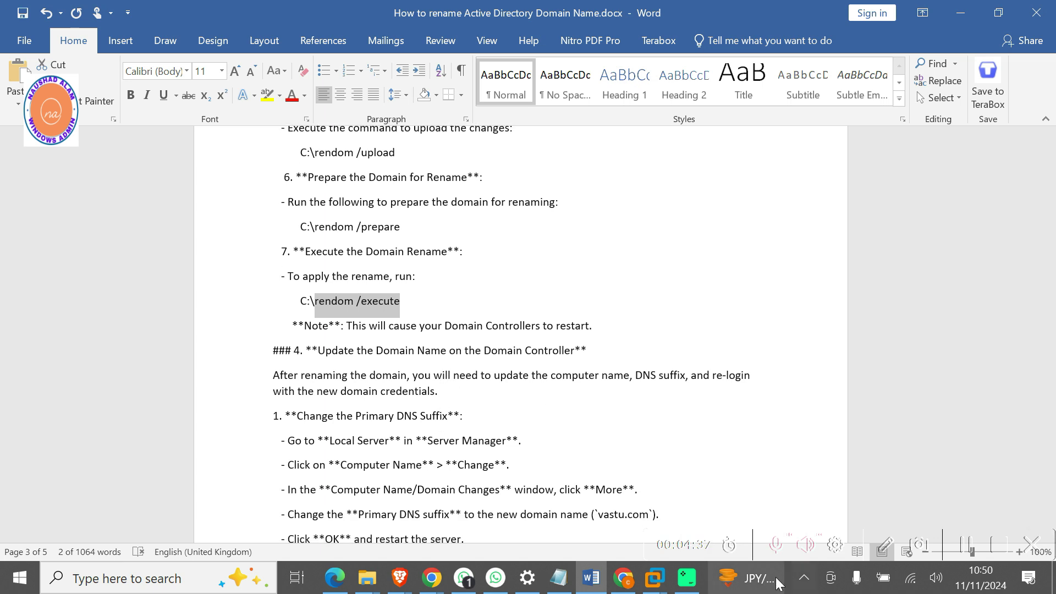
Run rendom /execute on WINDC.mega.com and close the 'You're about to be signed out' warning.
{"action": "mouse_move", "coordinate": [666, 580]}
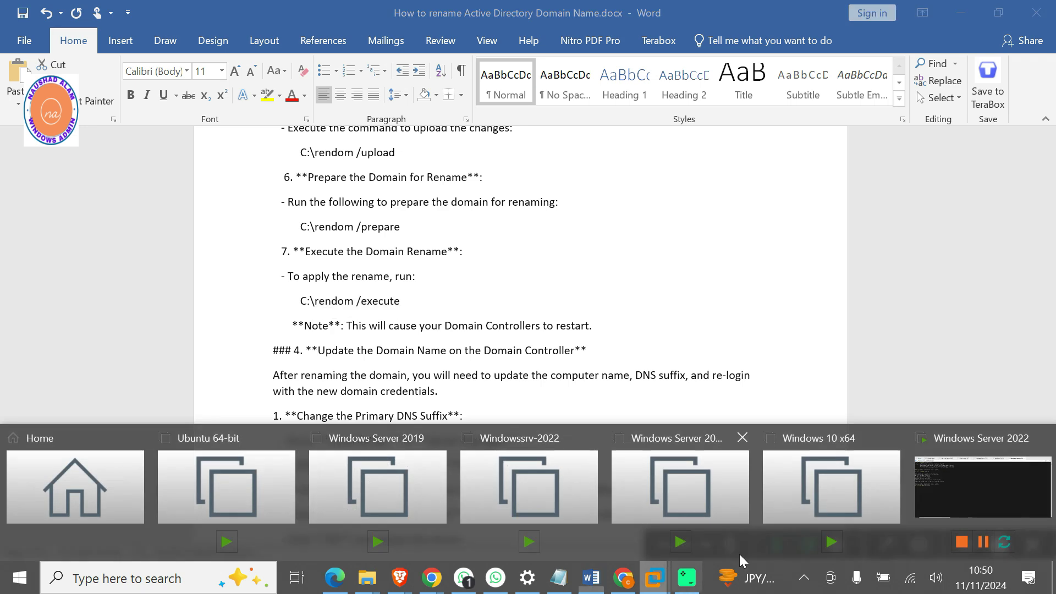
{"action": "left_click", "coordinate": [950, 489]}
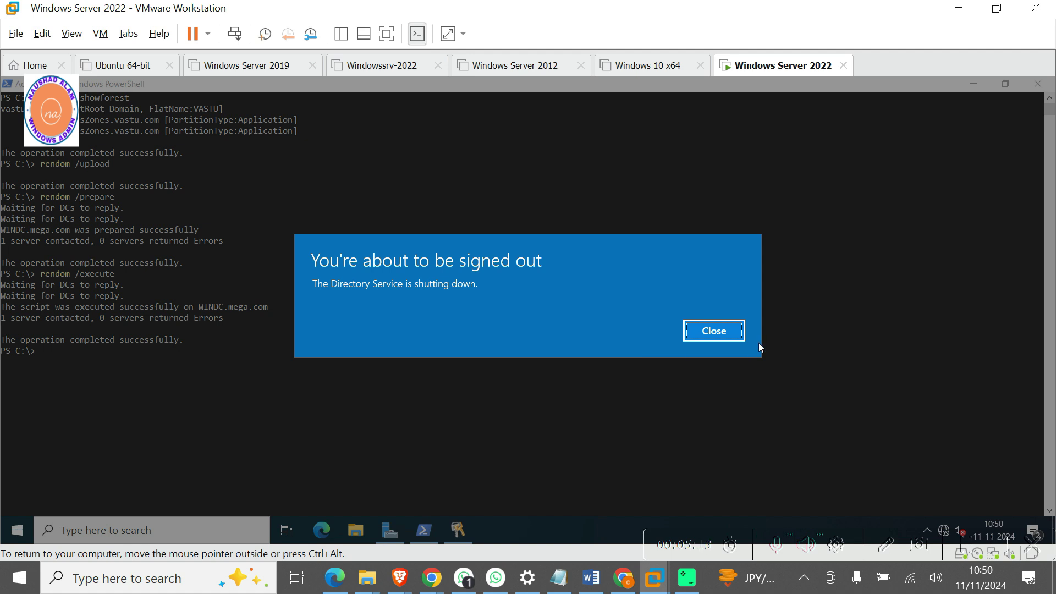
{"action": "left_click", "coordinate": [730, 334]}
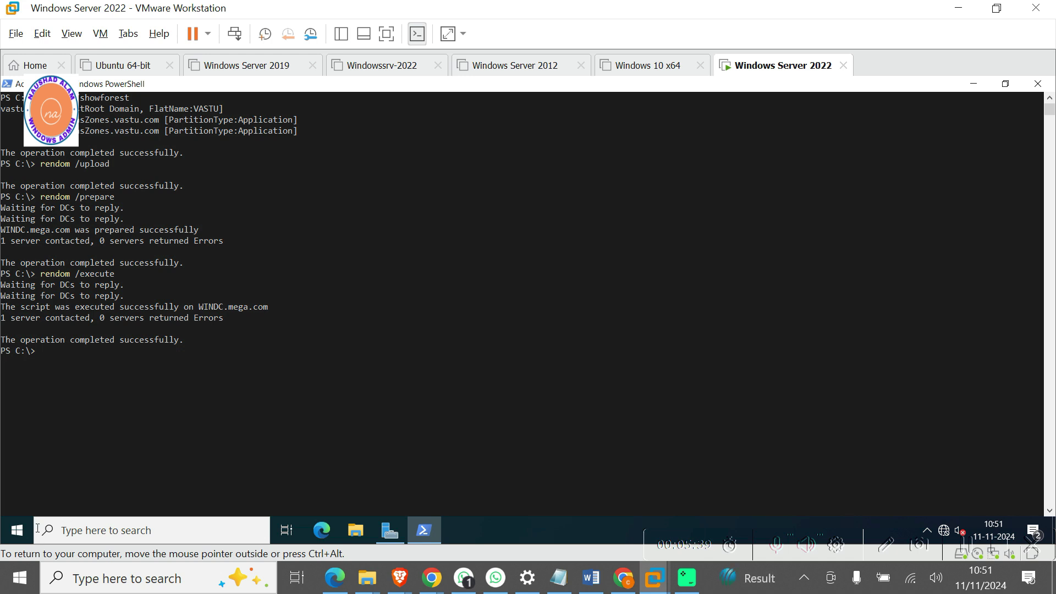
Restart the Windows Server 2022 domain controller with the default reason, then return to the Word guide.
{"action": "left_click", "coordinate": [17, 531]}
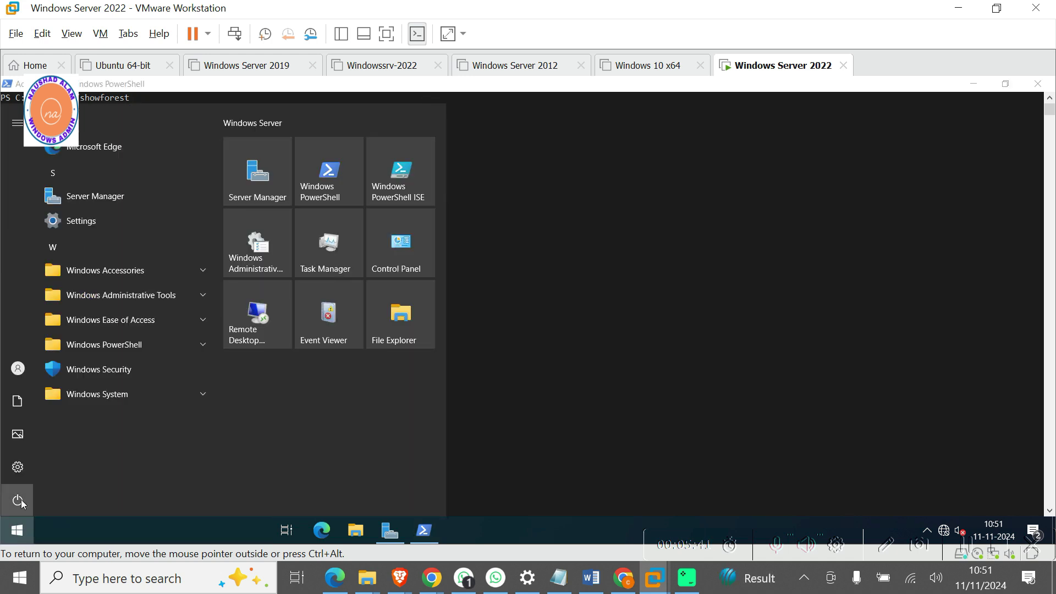
{"action": "left_click", "coordinate": [19, 501]}
{"action": "left_click", "coordinate": [42, 466]}
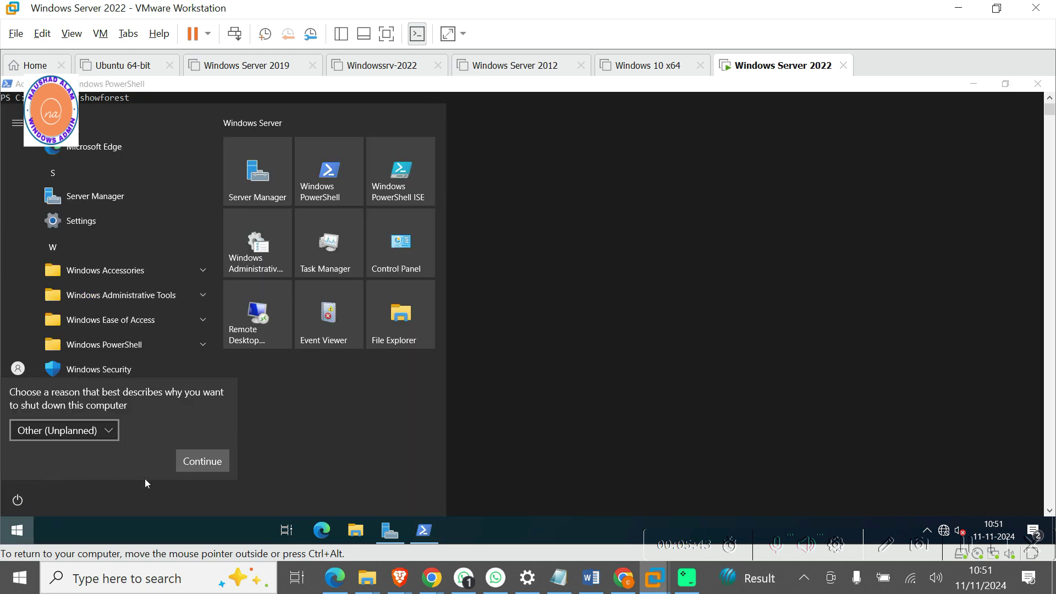
{"action": "left_click", "coordinate": [193, 470]}
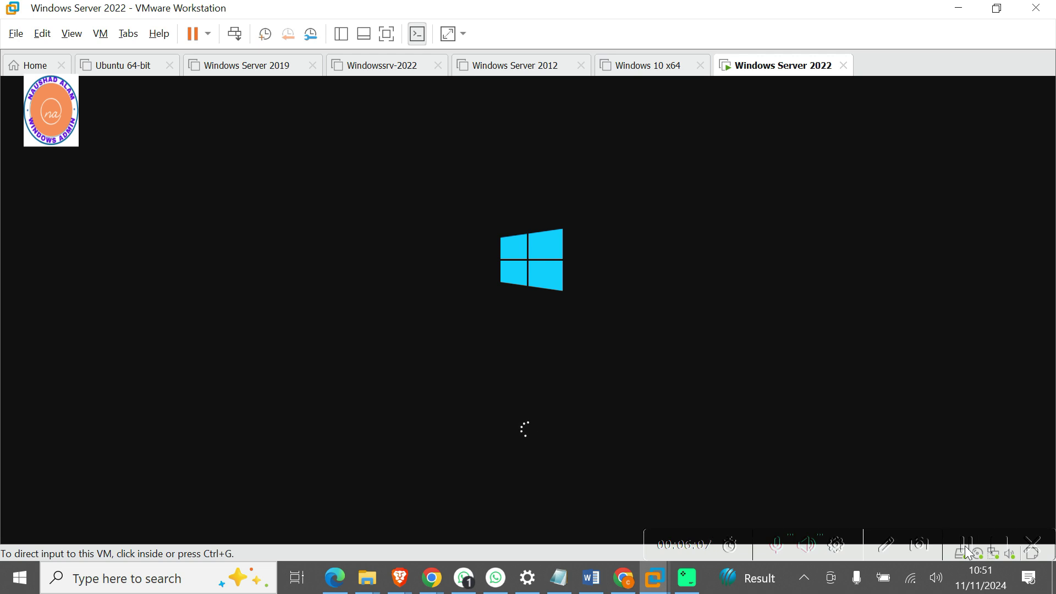
{"action": "key", "text": "alt+Tab"}
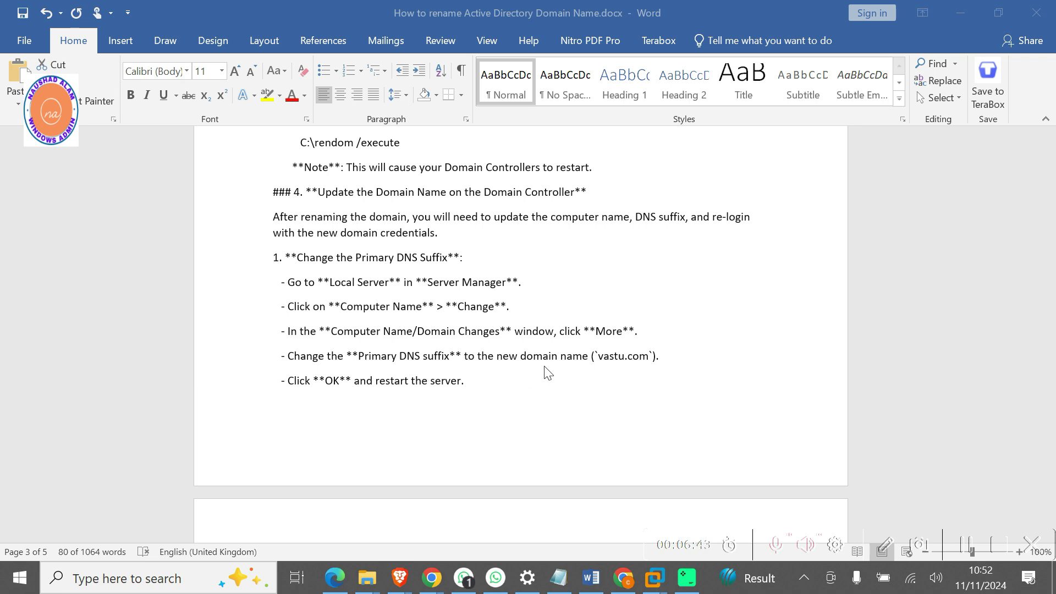
Review the guide's Primary DNS Suffix step, then bring up the restarted server's sign-in screen.
{"action": "left_click", "coordinate": [441, 361]}
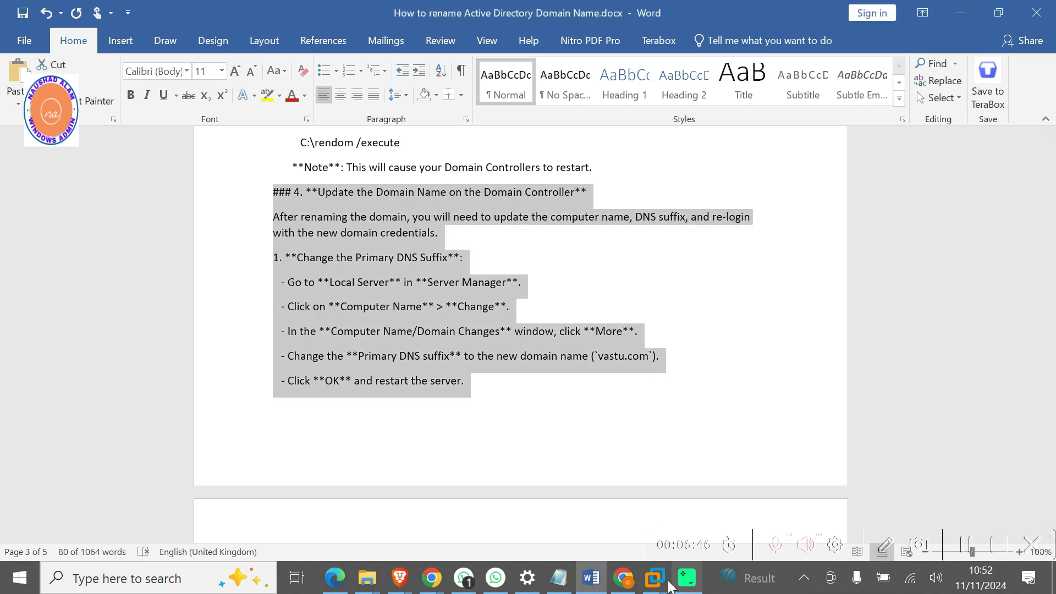
{"action": "mouse_move", "coordinate": [660, 583]}
{"action": "left_click", "coordinate": [963, 494]}
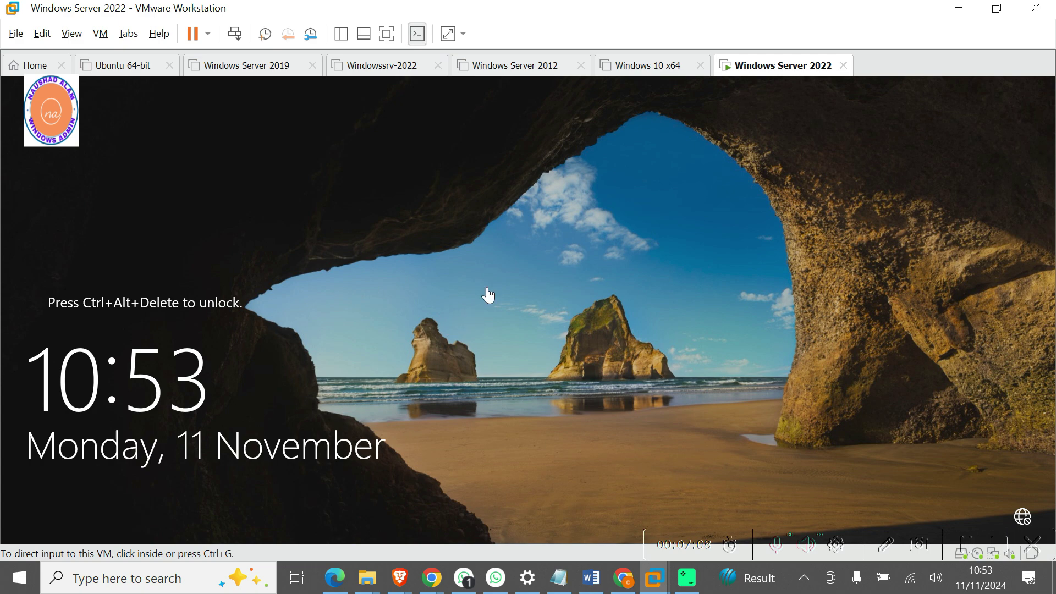
{"action": "left_click", "coordinate": [235, 34]}
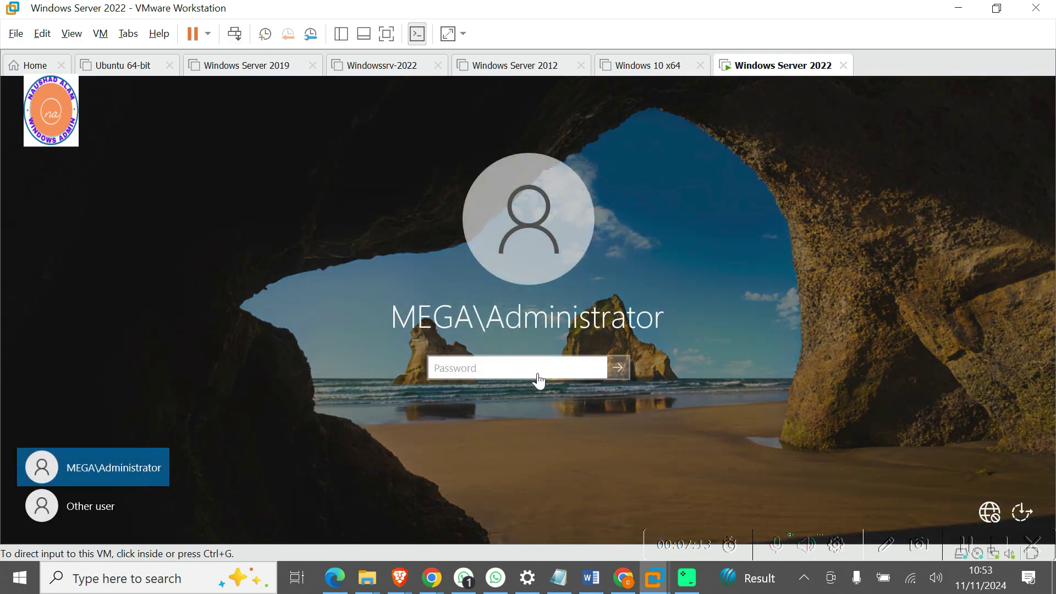
Try the administrator password twice on the server, dismissing both incorrect-password messages.
{"action": "left_click", "coordinate": [532, 380]}
{"action": "left_click", "coordinate": [487, 375]}
{"action": "type", "text": "P@"}
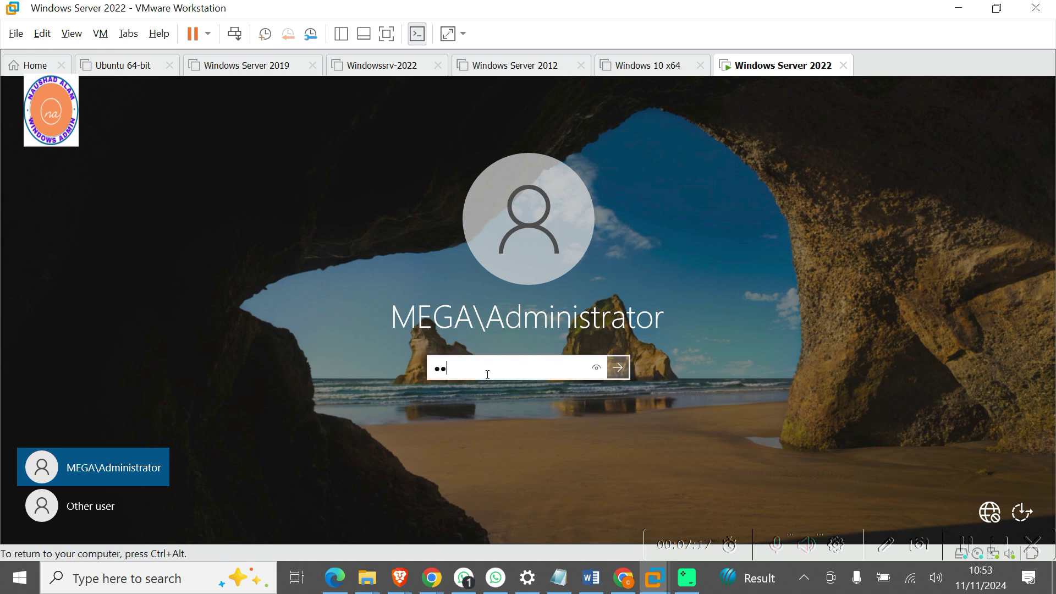
{"action": "type", "text": "ssw0rd1"}
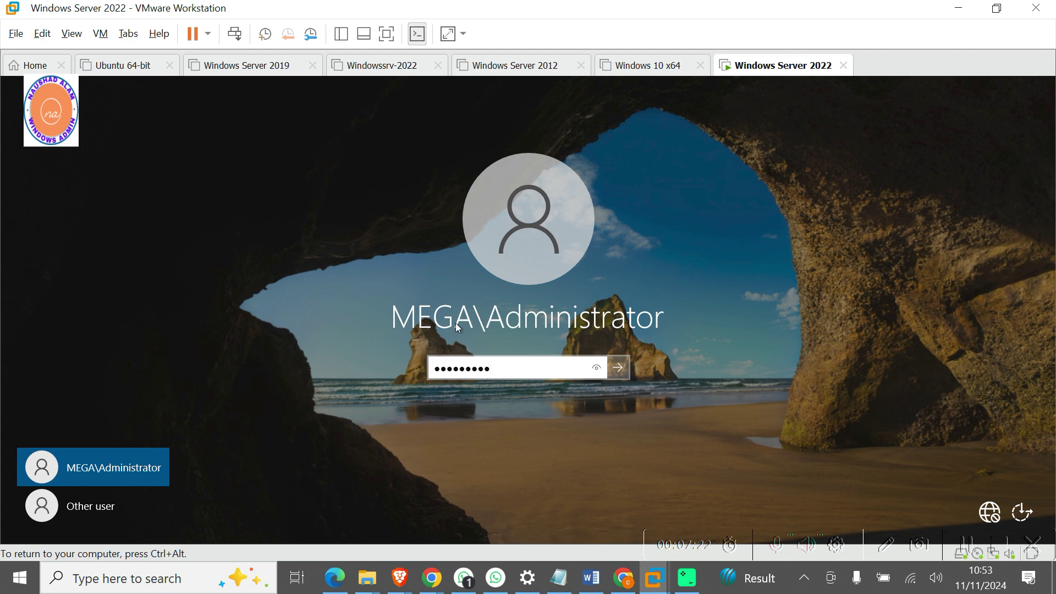
{"action": "key", "text": "Return"}
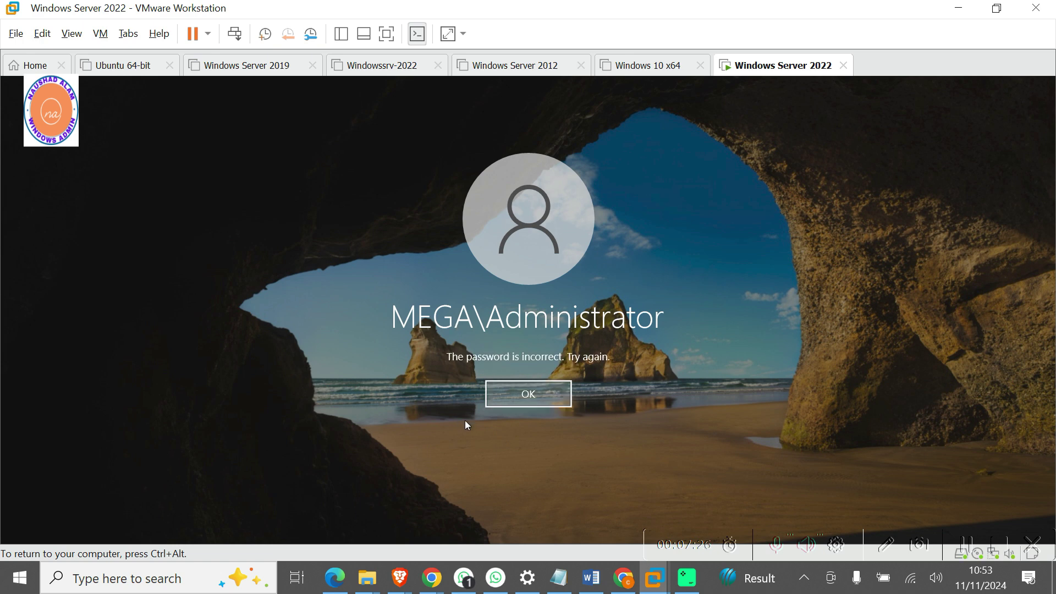
{"action": "left_click", "coordinate": [523, 403]}
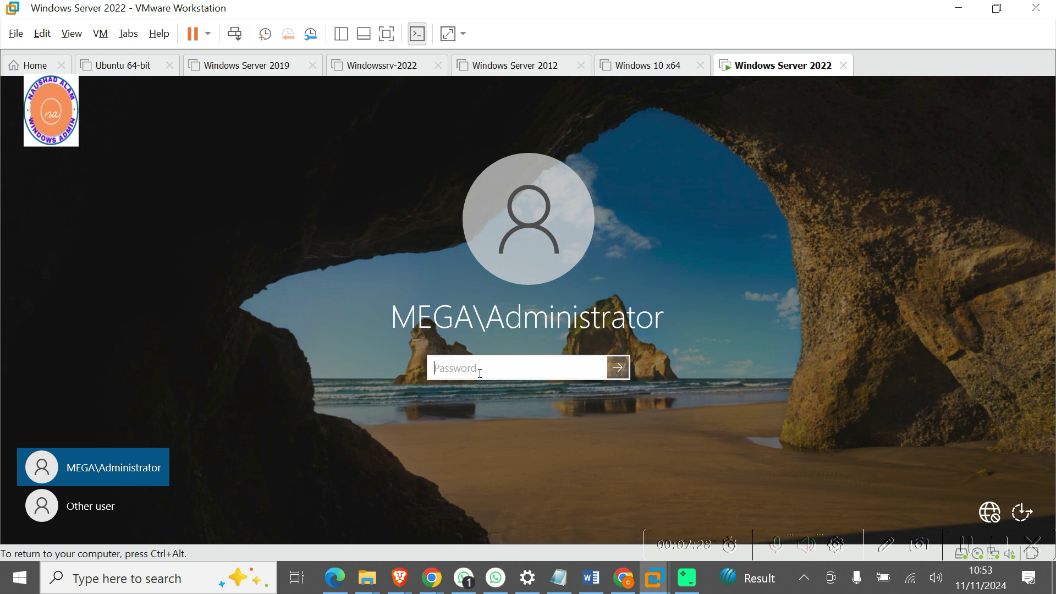
{"action": "type", "text": "••••••"}
{"action": "key", "text": "Return"}
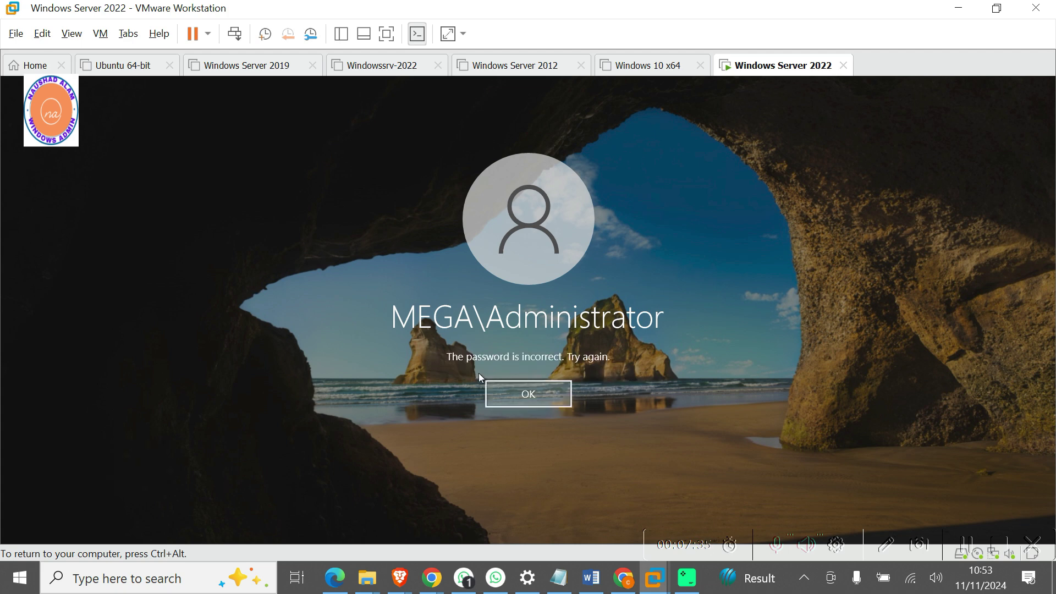
{"action": "key", "text": "Return"}
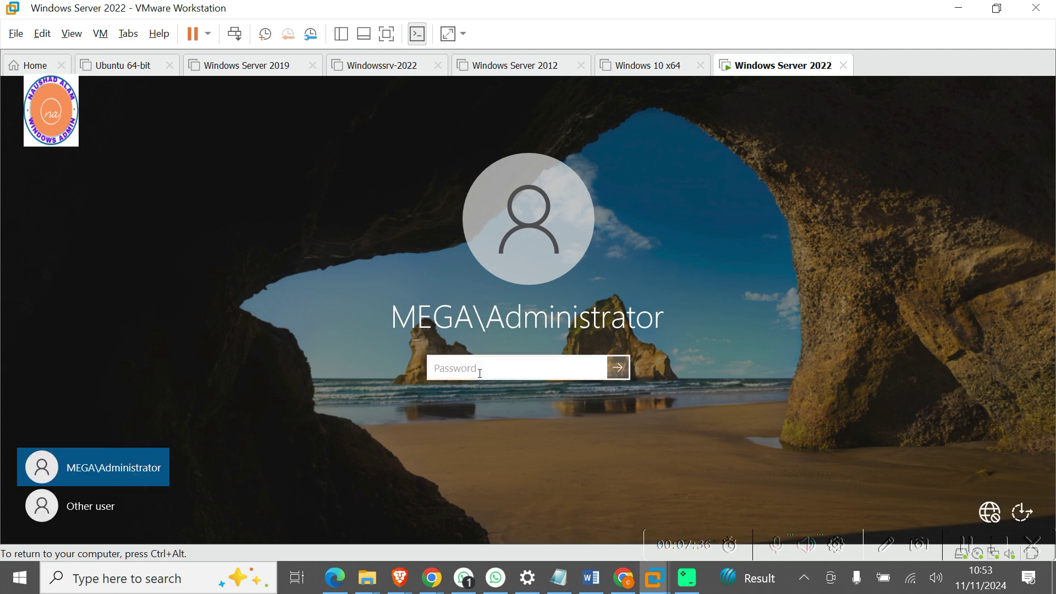
Sign in as Other user 'administrator' with its password on the VASTU domain.
{"action": "left_click", "coordinate": [90, 517]}
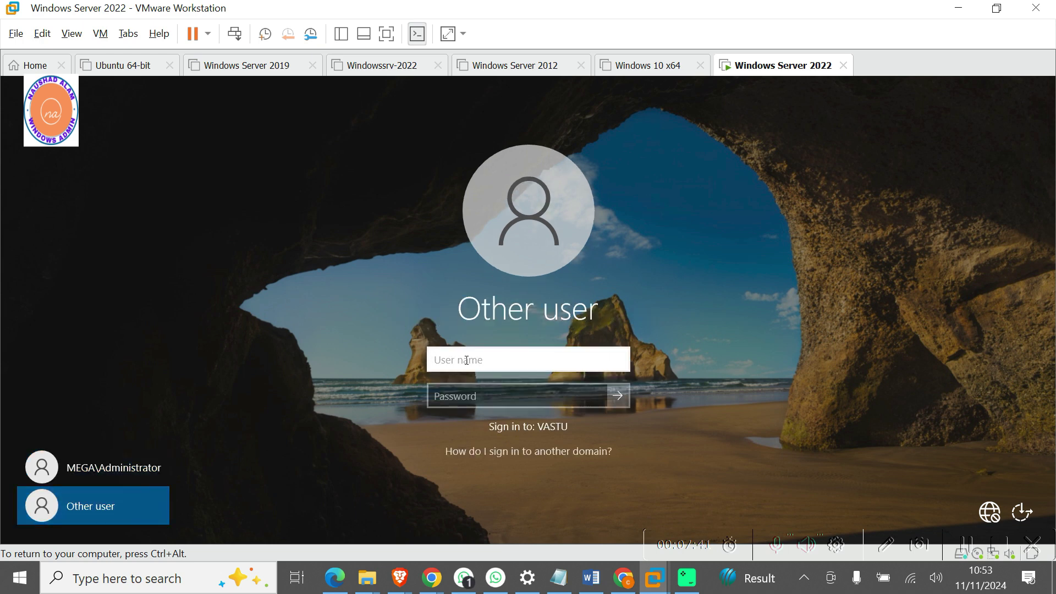
{"action": "type", "text": "administrator"}
{"action": "key", "text": "Tab"}
{"action": "type", "text": "••••••••••"}
{"action": "key", "text": "Return"}
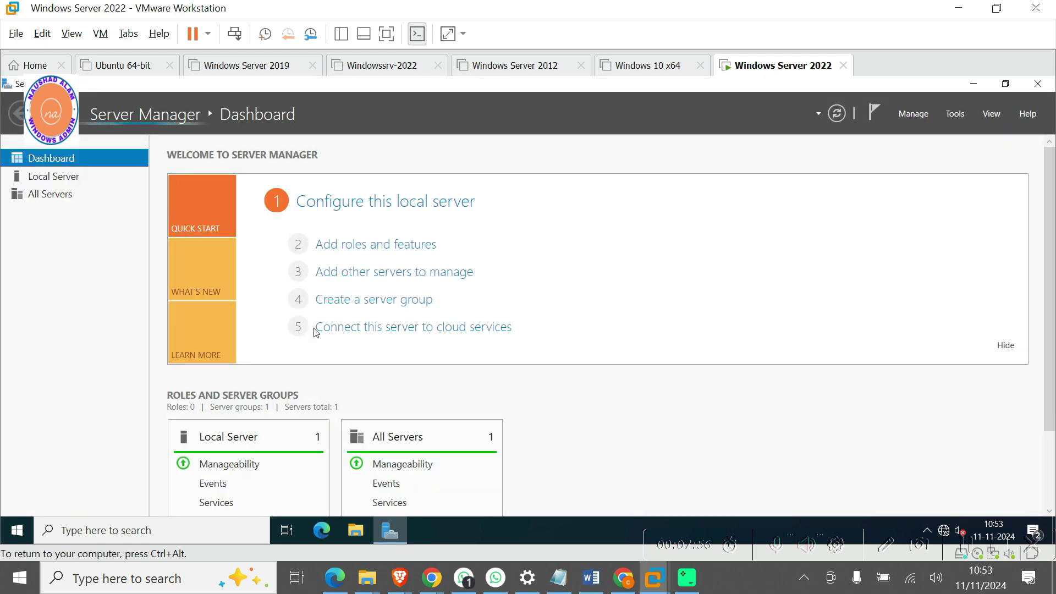
Open the computer name's DNS suffix settings from Local Server, accepting the domain controller warning.
{"action": "left_click", "coordinate": [75, 181]}
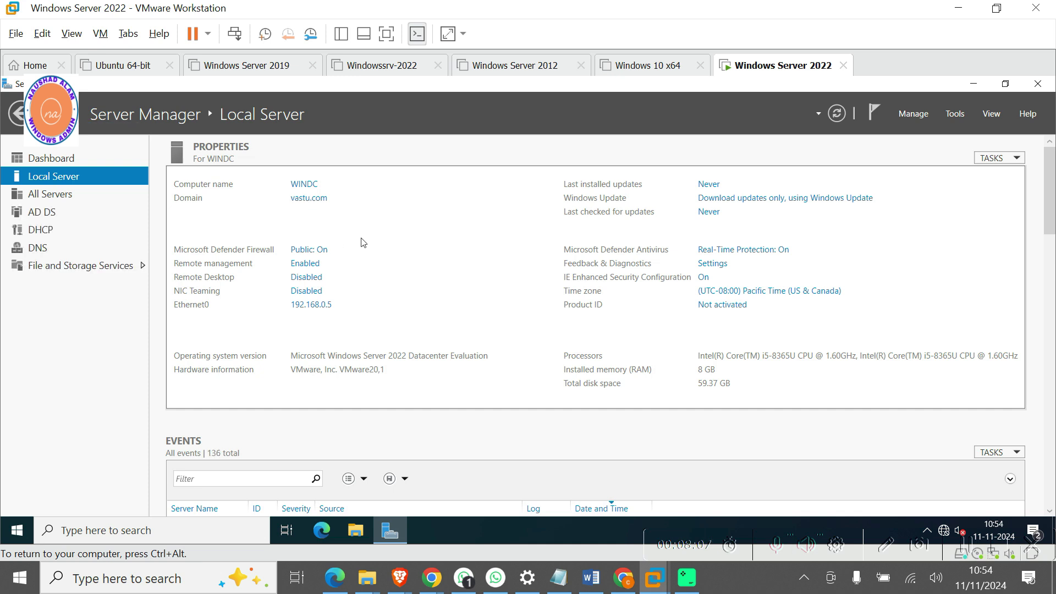
{"action": "left_click", "coordinate": [305, 187]}
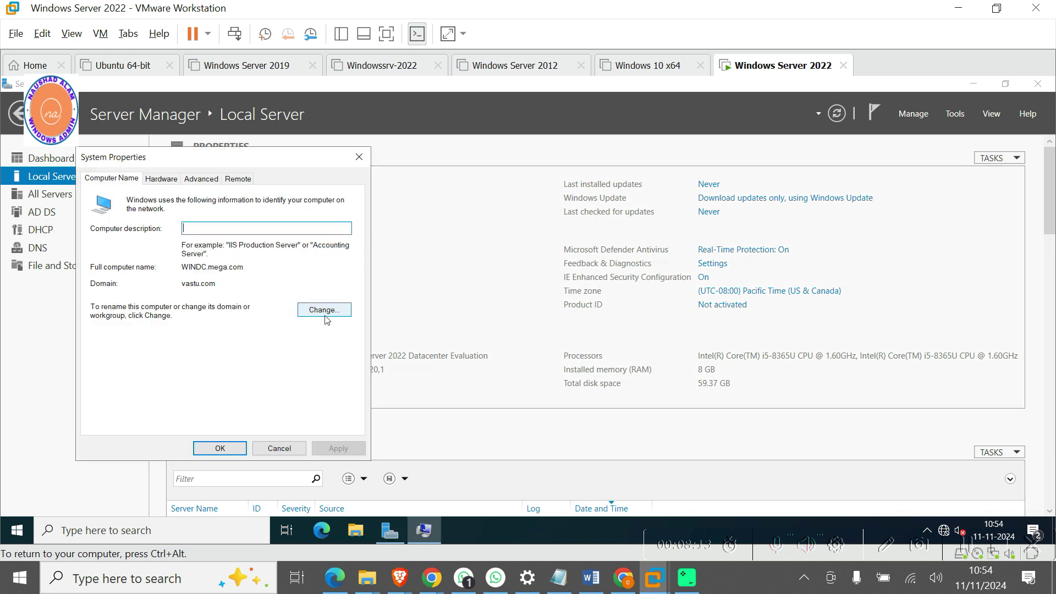
{"action": "left_click", "coordinate": [324, 312]}
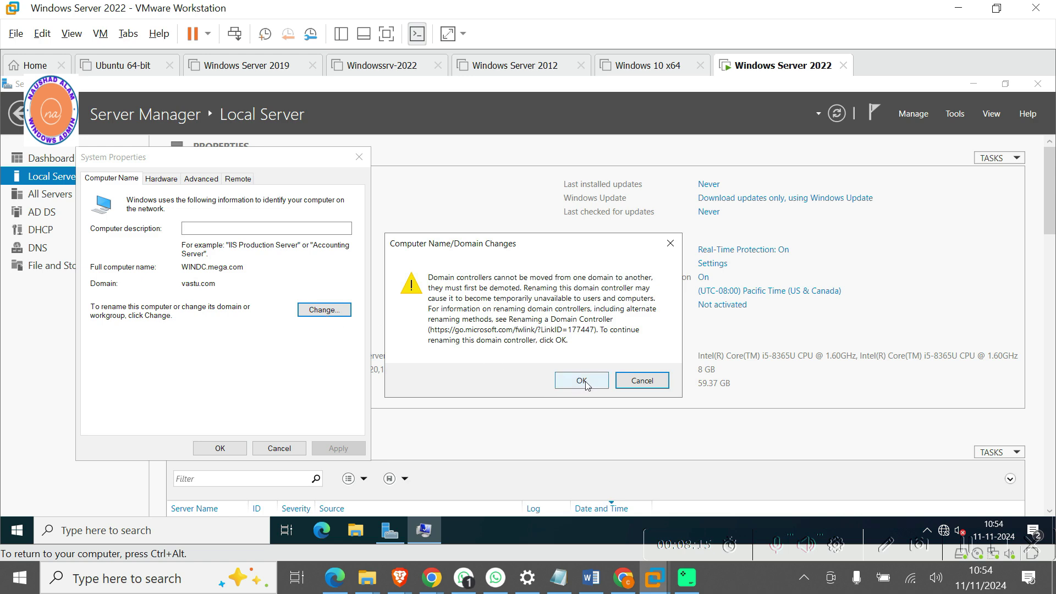
{"action": "left_click", "coordinate": [588, 384]}
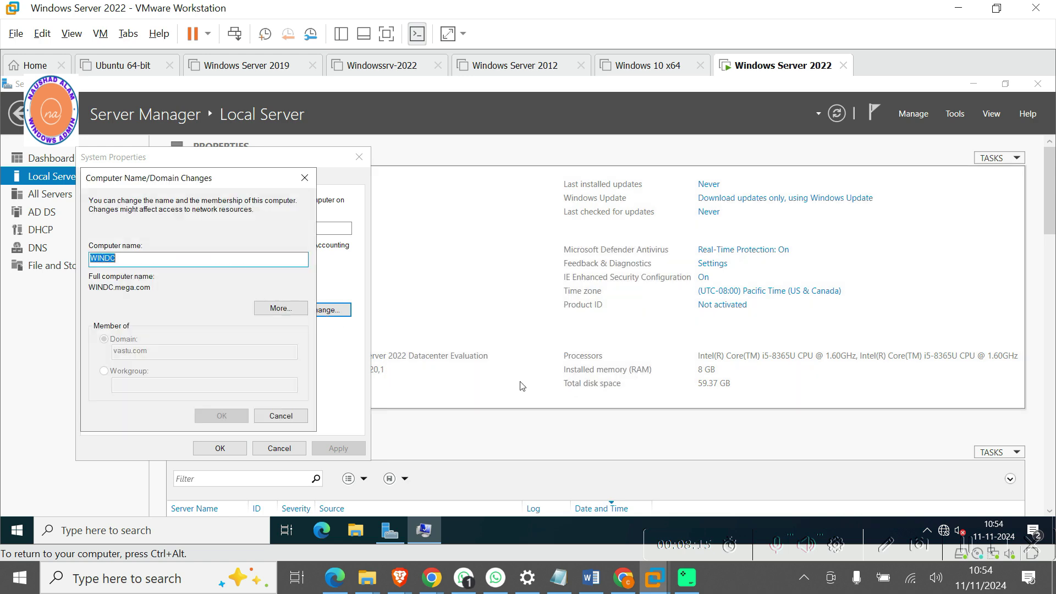
{"action": "left_click", "coordinate": [287, 314]}
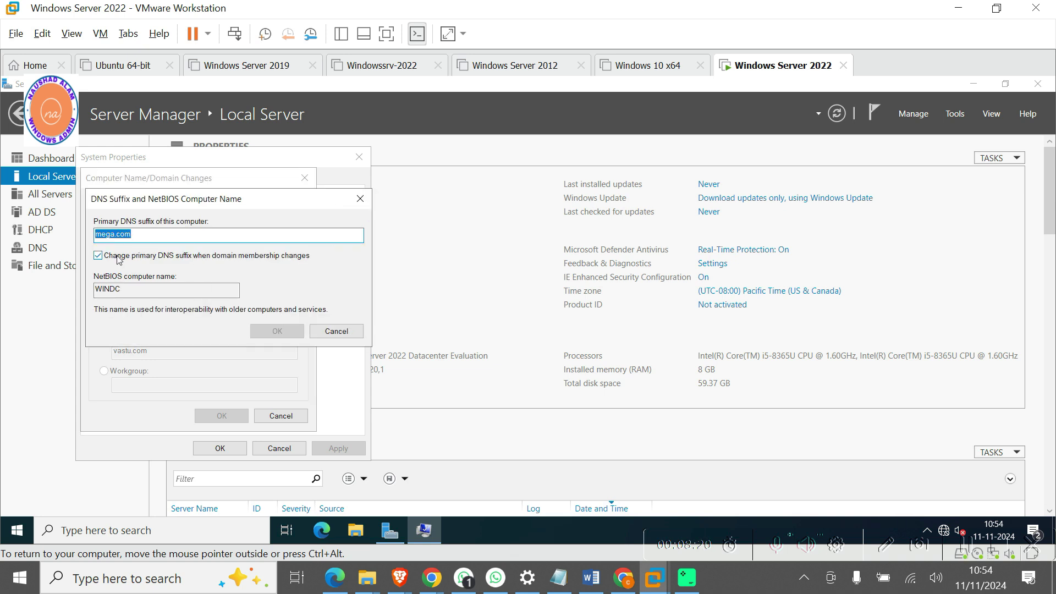
Change the primary DNS suffix from mega.com to vastu.com and confirm all dialogs.
{"action": "key", "text": "Home"}
{"action": "key", "text": "Delete"}
{"action": "key", "text": "Delete"}
{"action": "key", "text": "Delete"}
{"action": "key", "text": "Delete"}
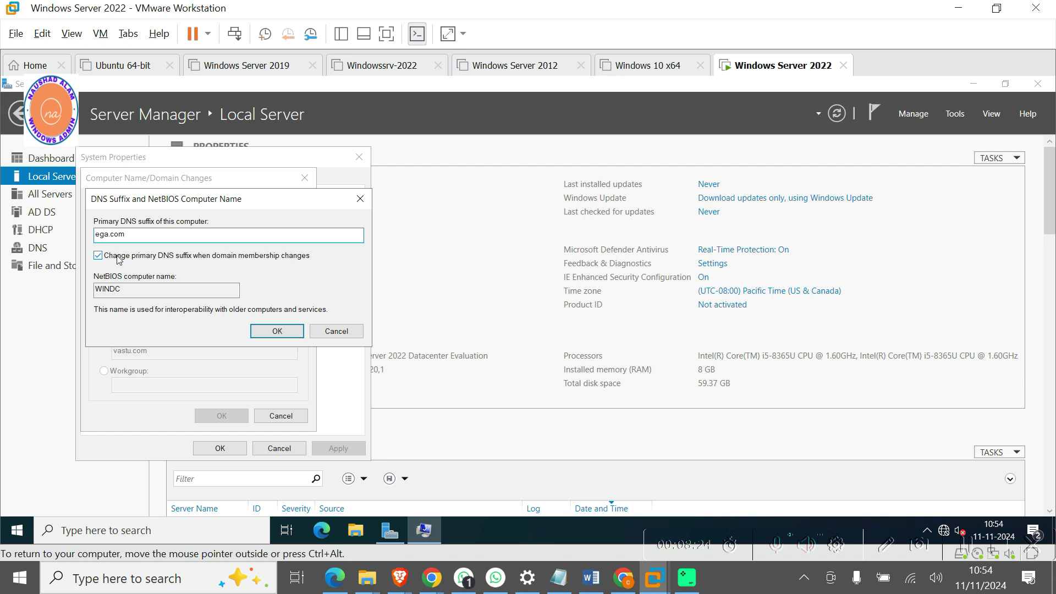
{"action": "type", "text": "vastu"}
{"action": "left_click", "coordinate": [277, 331]}
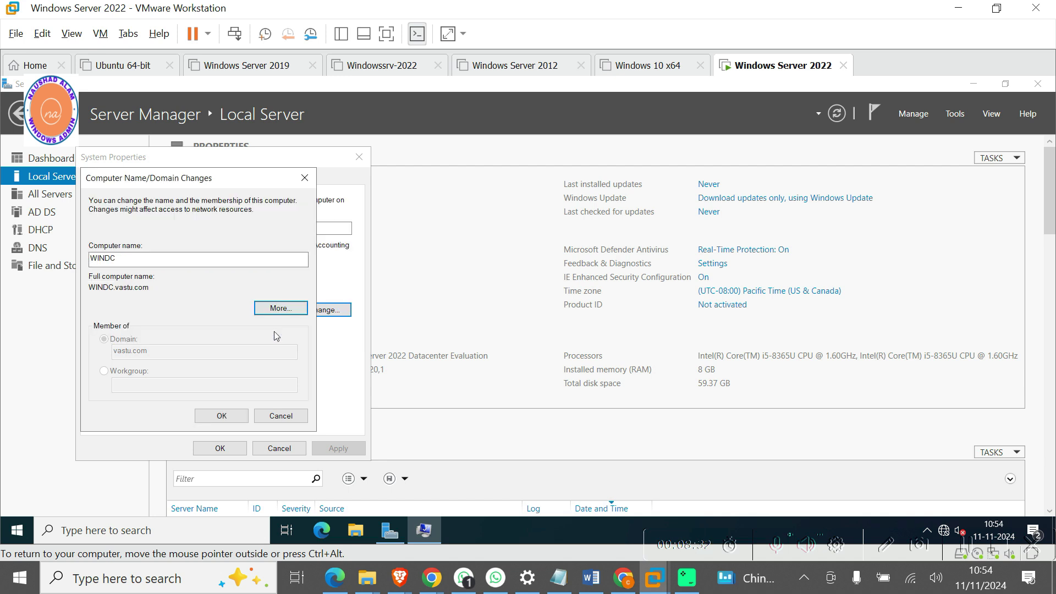
{"action": "left_click", "coordinate": [221, 416]}
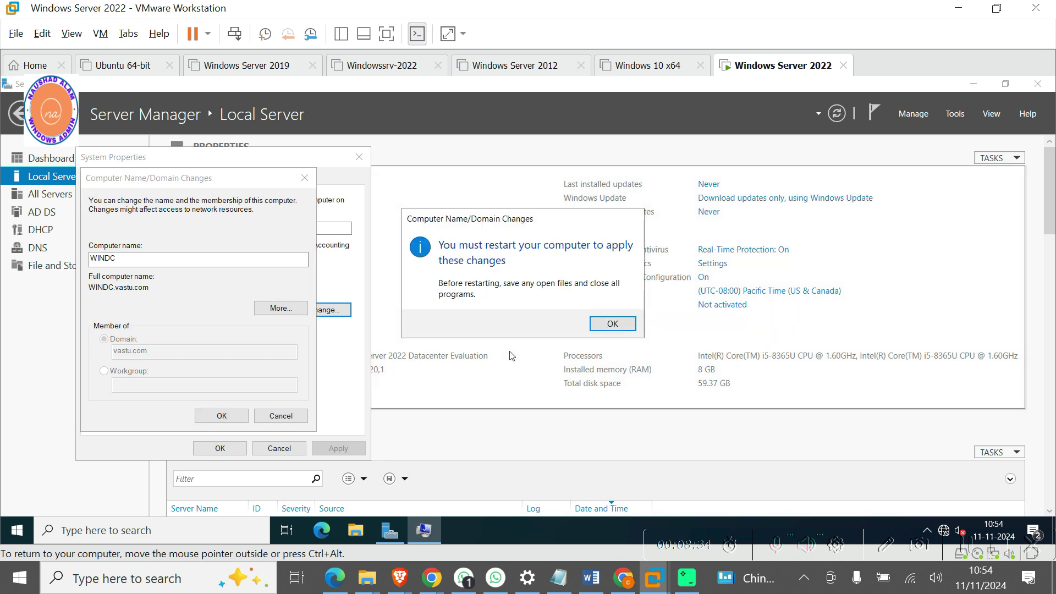
{"action": "left_click", "coordinate": [612, 324]}
{"action": "left_click", "coordinate": [221, 448]}
Restart the server now, forcing it past running apps, and return to the Word guide.
{"action": "left_click", "coordinate": [533, 318]}
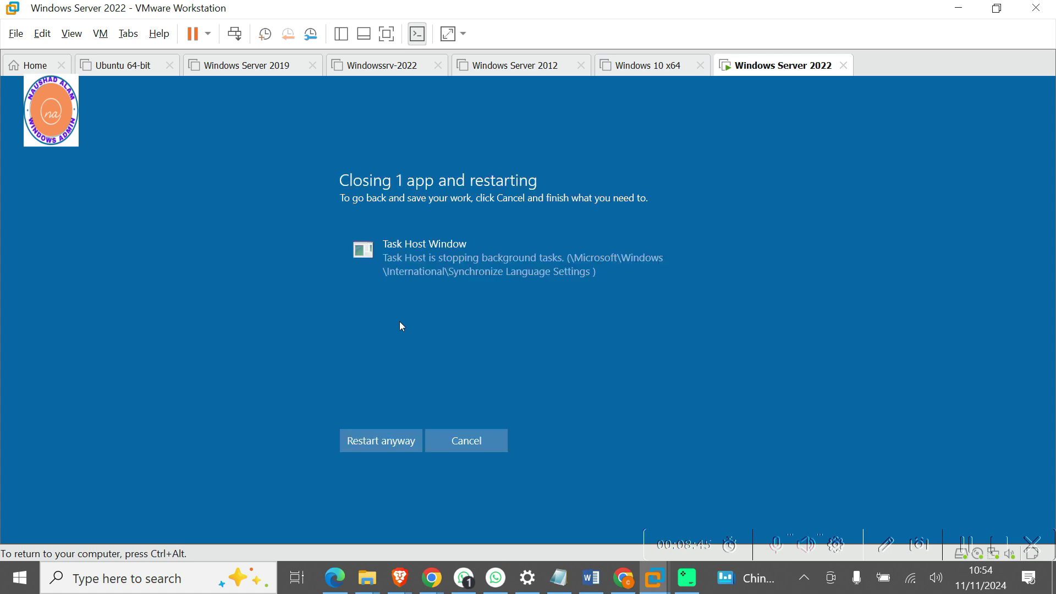
{"action": "left_click", "coordinate": [382, 439]}
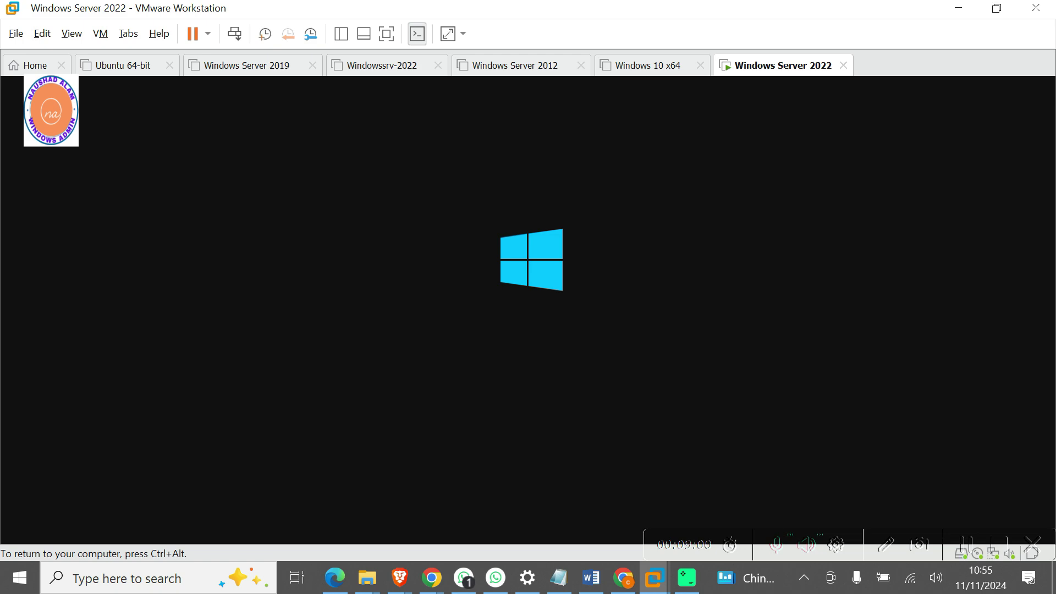
{"action": "key", "text": "ctrl+alt"}
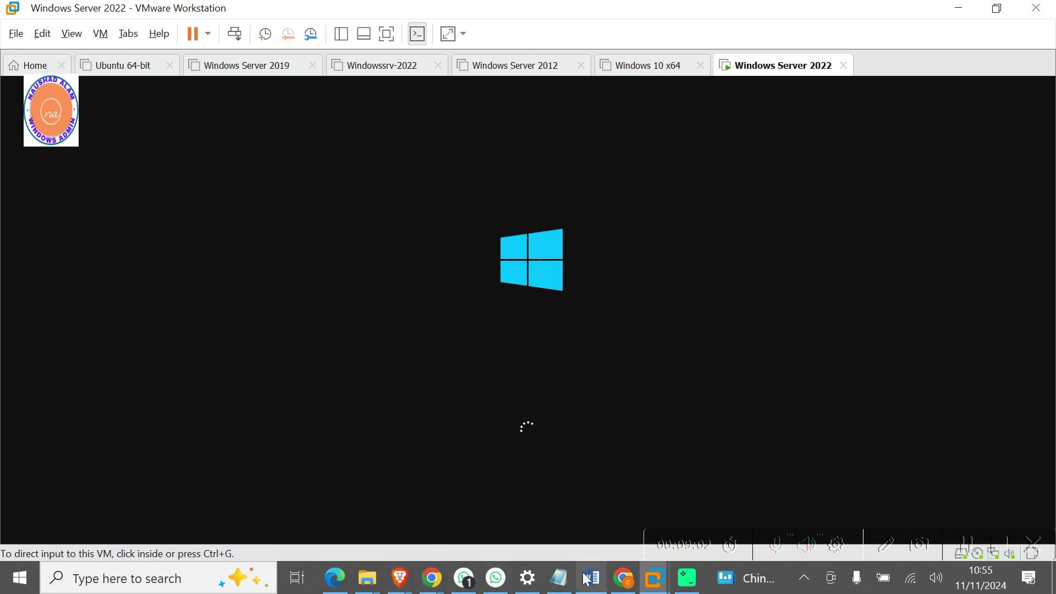
{"action": "left_click", "coordinate": [587, 577]}
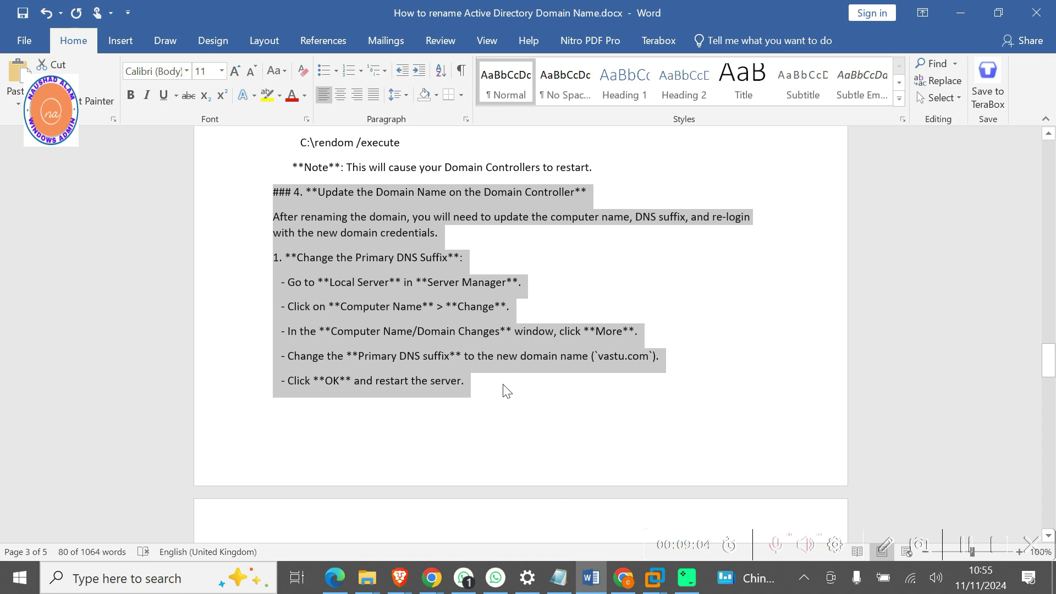
Scroll the guide and select the Log In section through the section 5 heading.
{"action": "scroll", "coordinate": [503, 386], "scroll_direction": "down", "scroll_amount": 3}
{"action": "scroll", "coordinate": [502, 385], "scroll_direction": "down", "scroll_amount": 4}
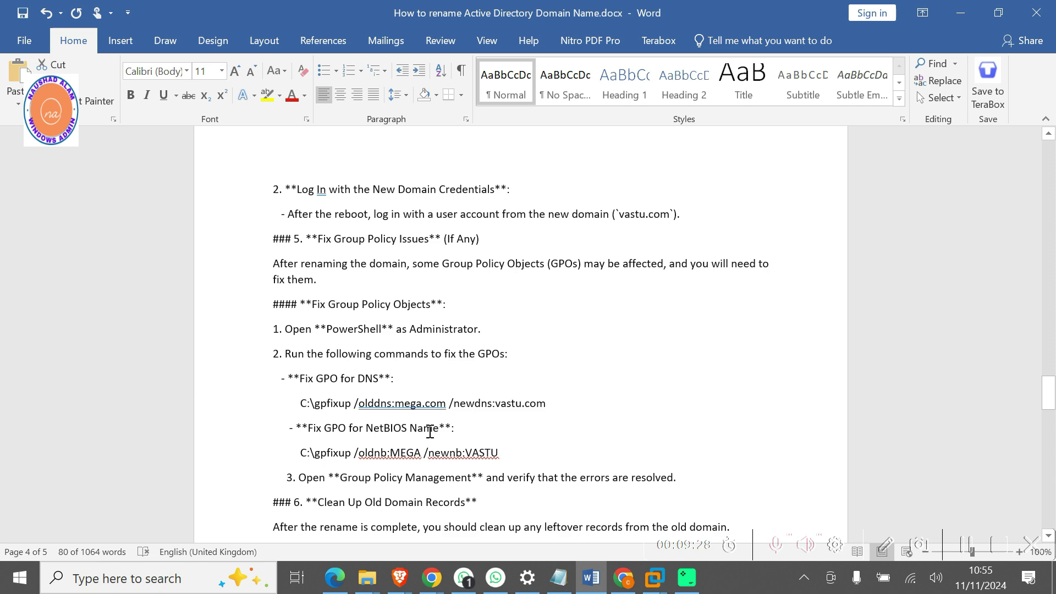
{"action": "scroll", "coordinate": [430, 432], "scroll_direction": "down", "scroll_amount": 6}
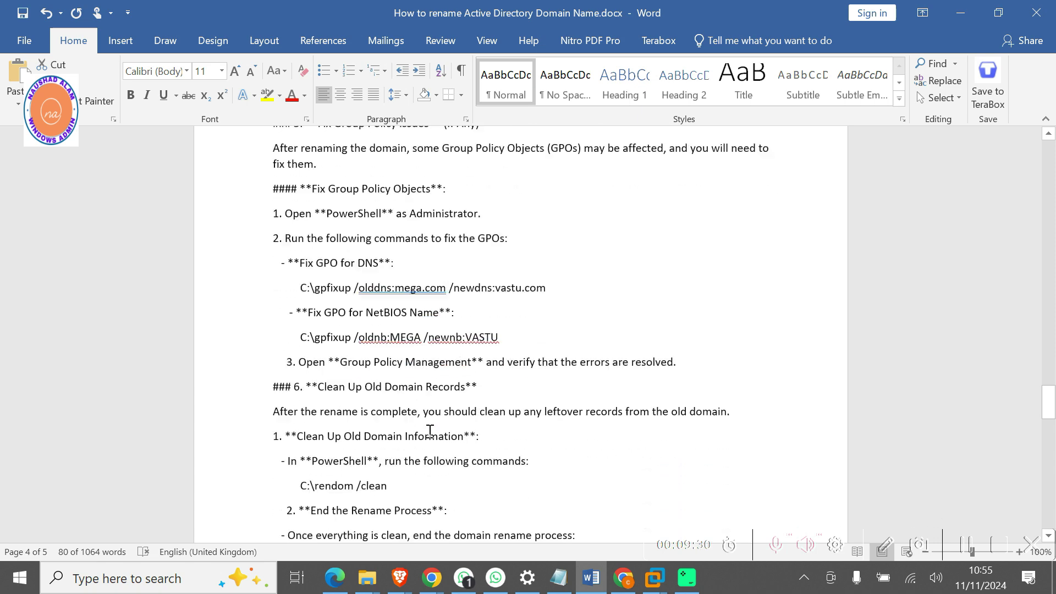
{"action": "scroll", "coordinate": [430, 432], "scroll_direction": "down", "scroll_amount": 1}
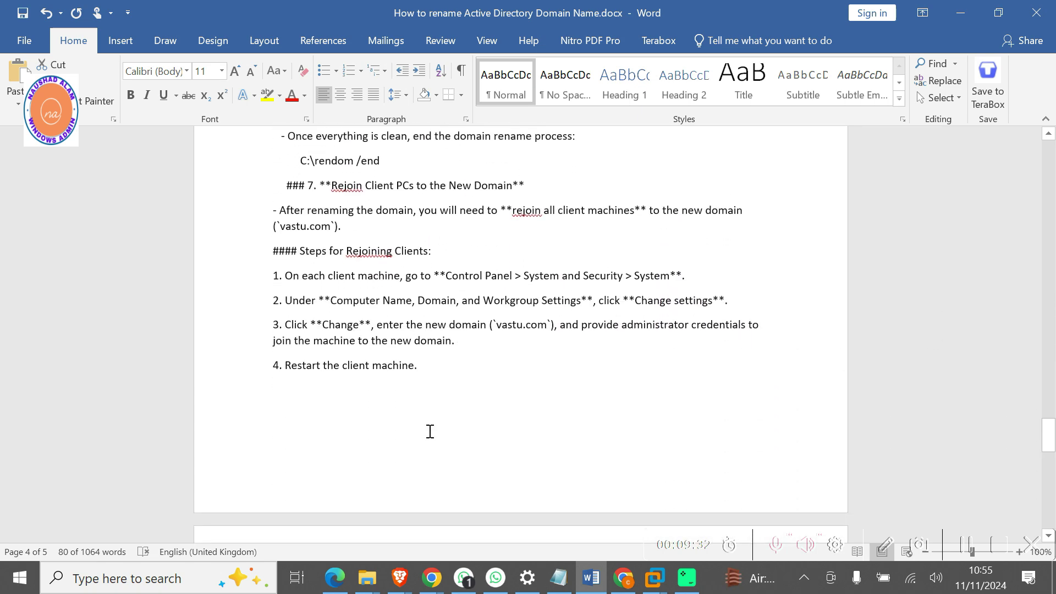
{"action": "scroll", "coordinate": [430, 432], "scroll_direction": "down", "scroll_amount": 2}
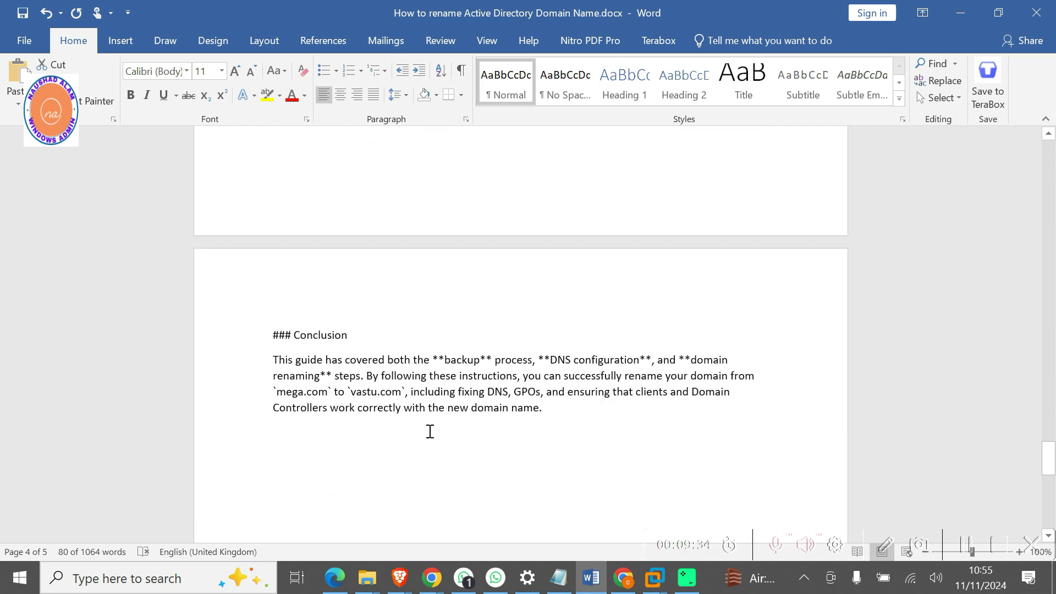
{"action": "scroll", "coordinate": [431, 432], "scroll_direction": "up", "scroll_amount": 10}
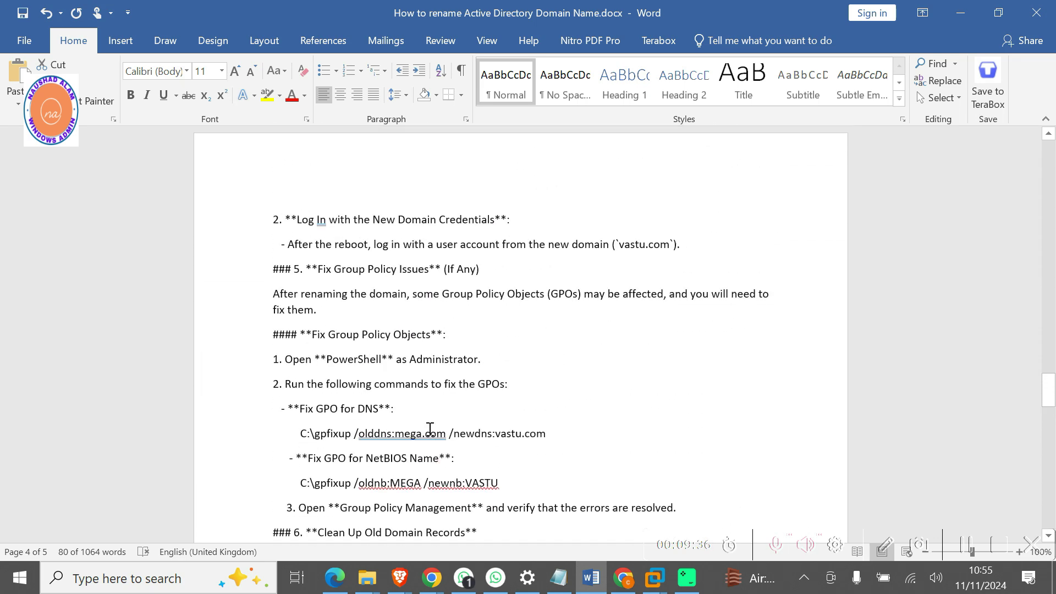
{"action": "scroll", "coordinate": [440, 412], "scroll_direction": "down", "scroll_amount": 1}
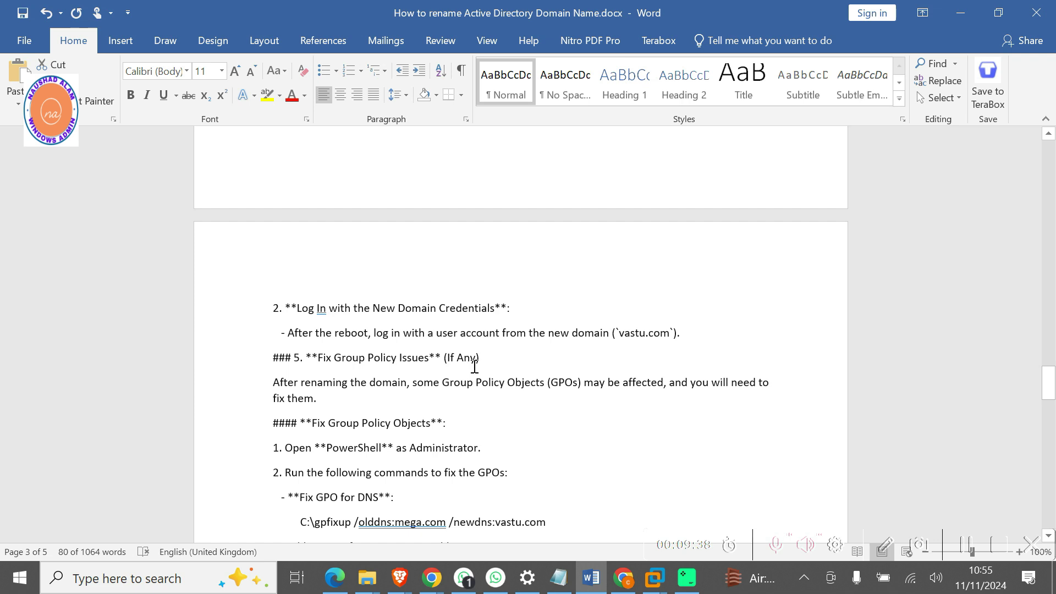
{"action": "left_click_drag", "start_coordinate": [478, 359], "coordinate": [257, 325]}
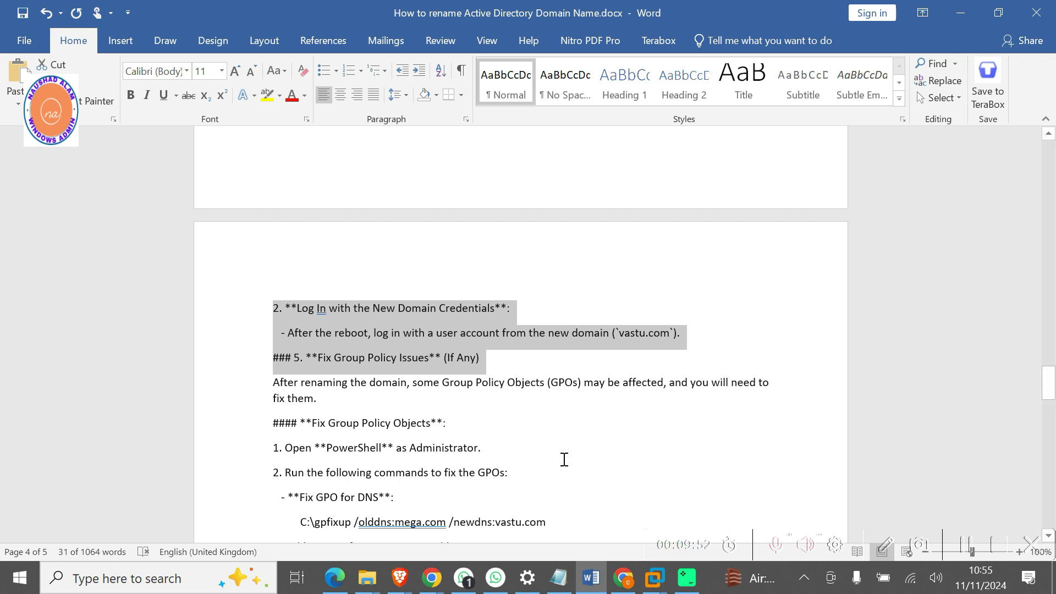
Scroll further and select the Fix Group Policy Objects steps with their gpfixup commands.
{"action": "scroll", "coordinate": [564, 459], "scroll_direction": "down", "scroll_amount": 1}
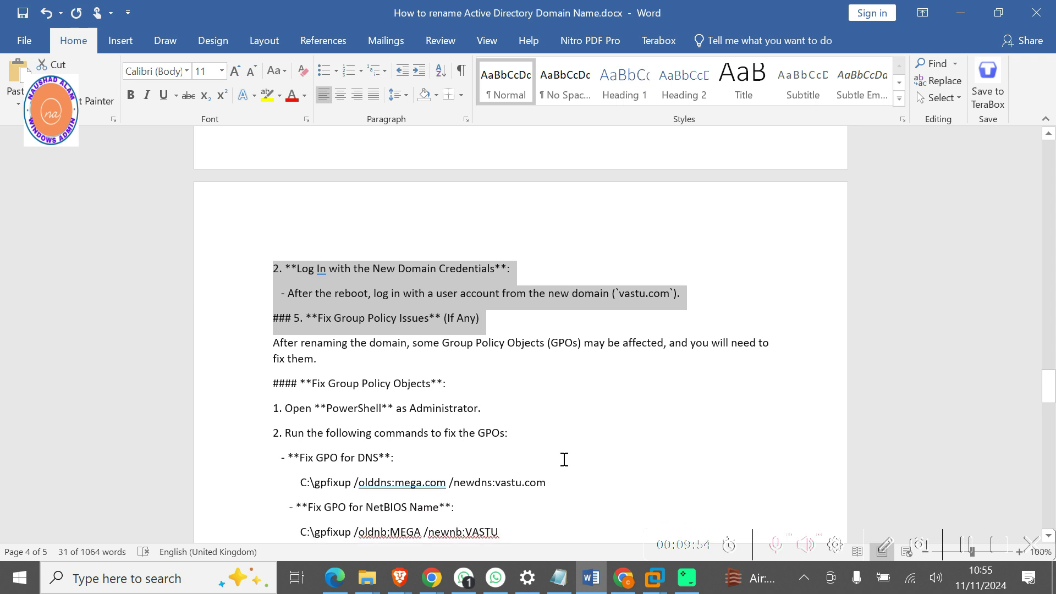
{"action": "scroll", "coordinate": [563, 459], "scroll_direction": "down", "scroll_amount": 2}
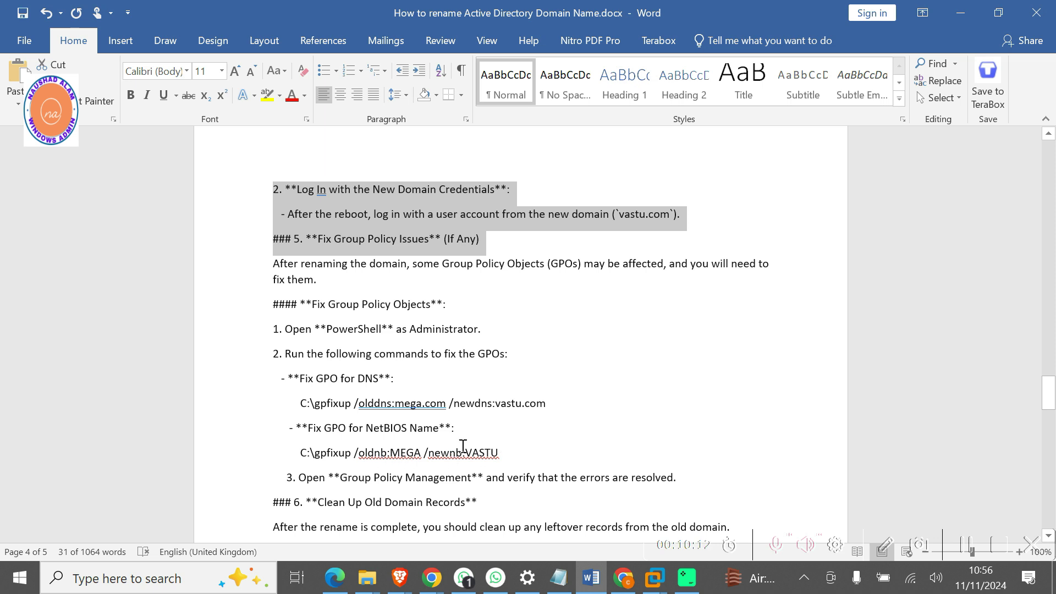
{"action": "scroll", "coordinate": [525, 414], "scroll_direction": "down", "scroll_amount": 1}
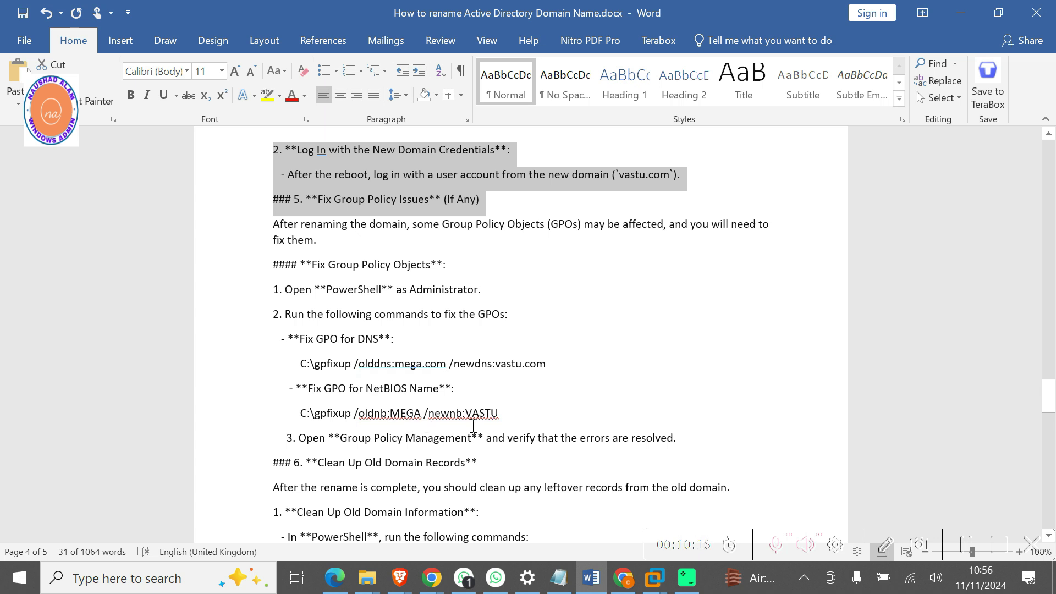
{"action": "scroll", "coordinate": [401, 454], "scroll_direction": "down", "scroll_amount": 2}
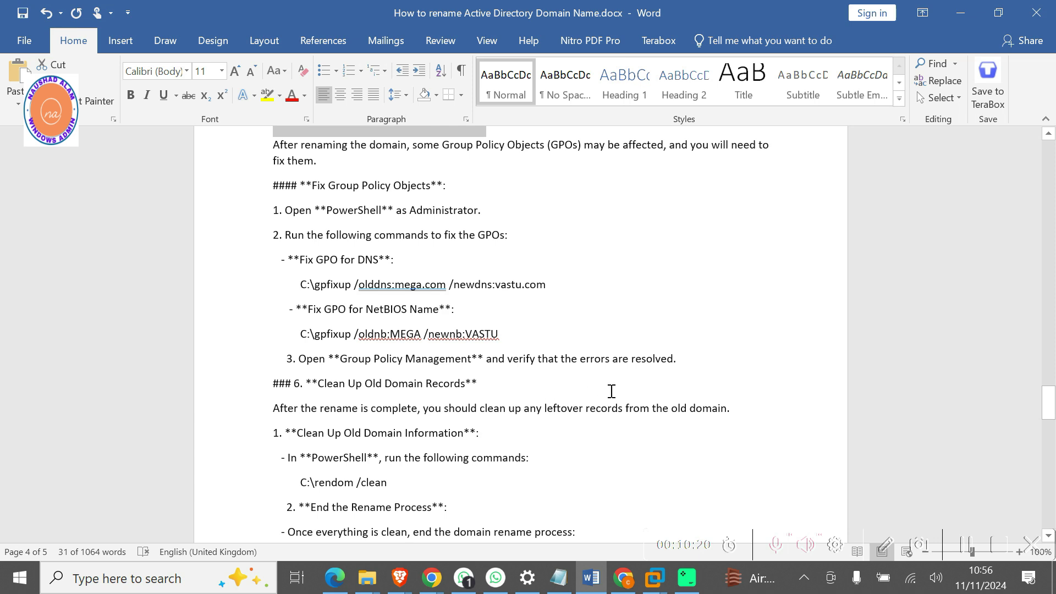
{"action": "left_click_drag", "start_coordinate": [691, 361], "coordinate": [259, 173]}
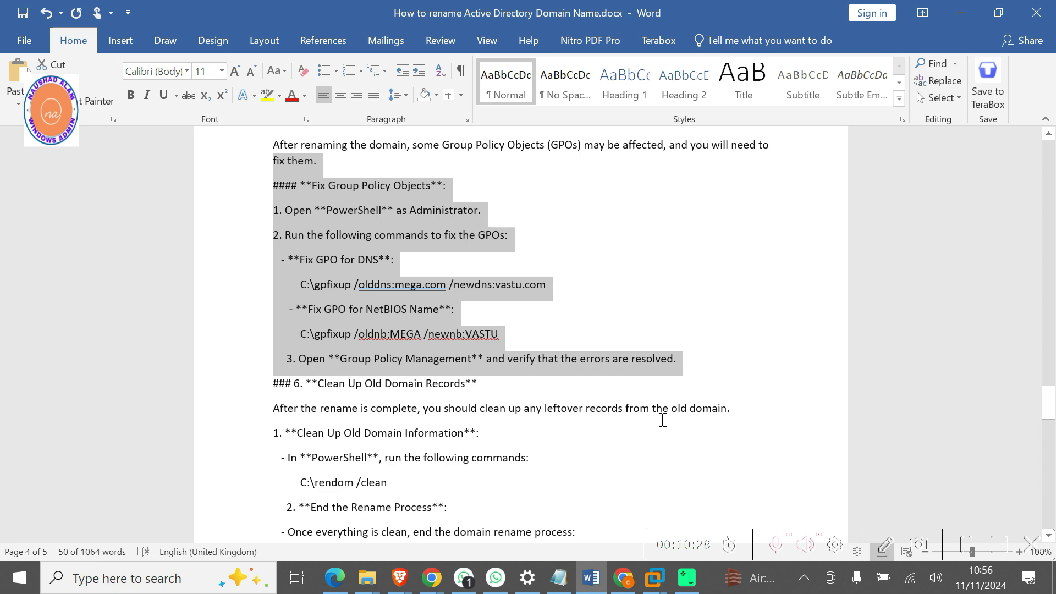
{"action": "left_click", "coordinate": [654, 578]}
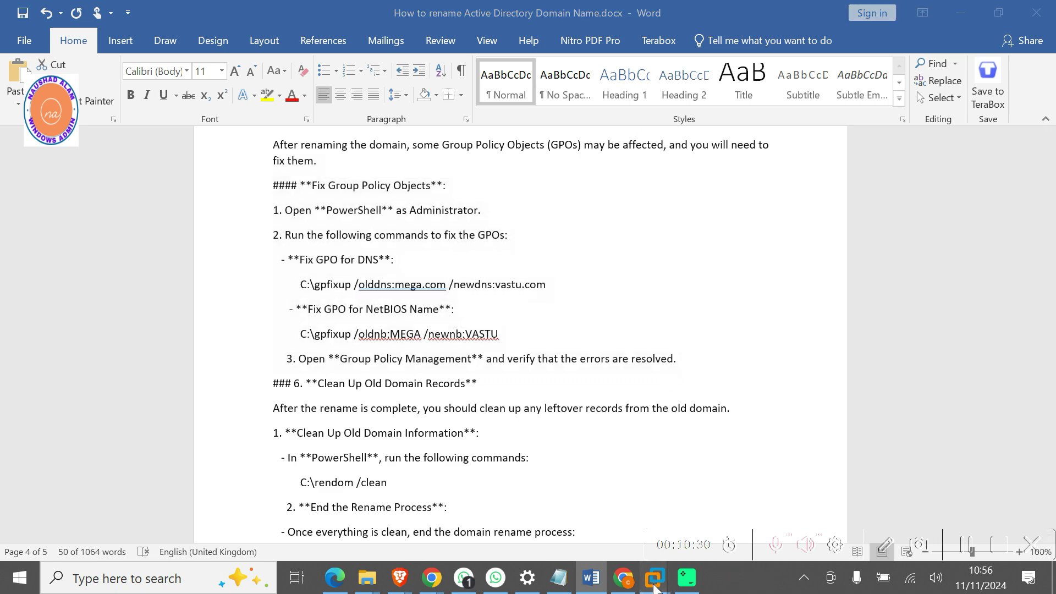
Switch to the Windows Server 2022 VM and sign in with the administrator password.
{"action": "left_click", "coordinate": [940, 487]}
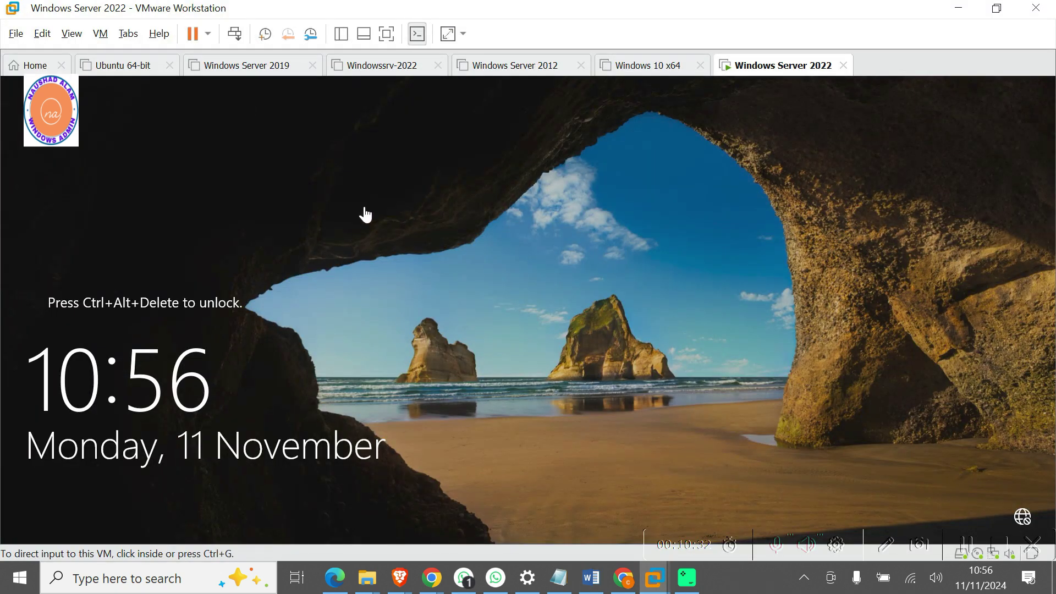
{"action": "left_click", "coordinate": [237, 35]}
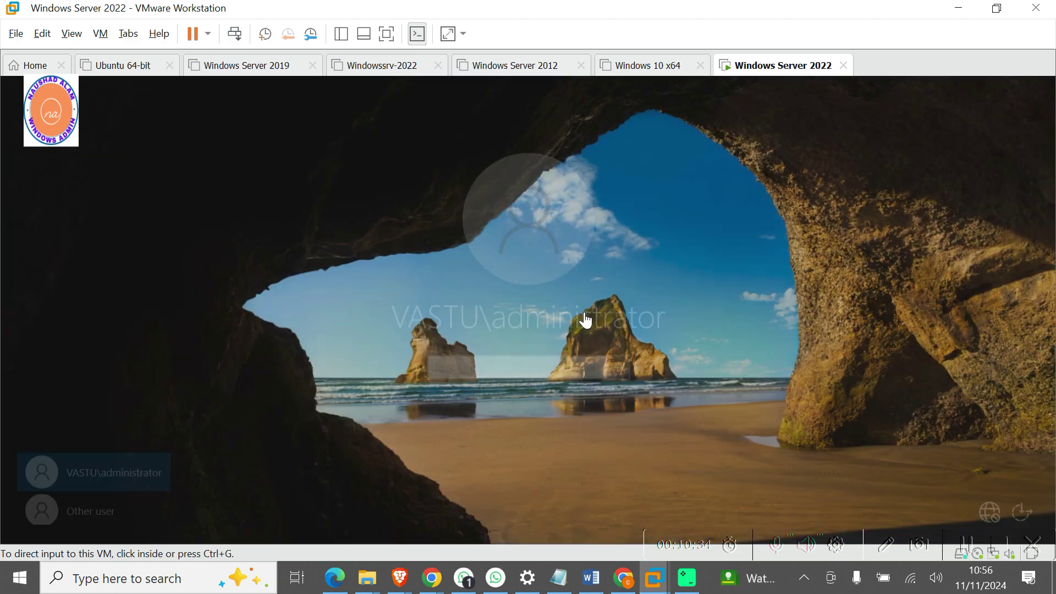
{"action": "left_click", "coordinate": [473, 370]}
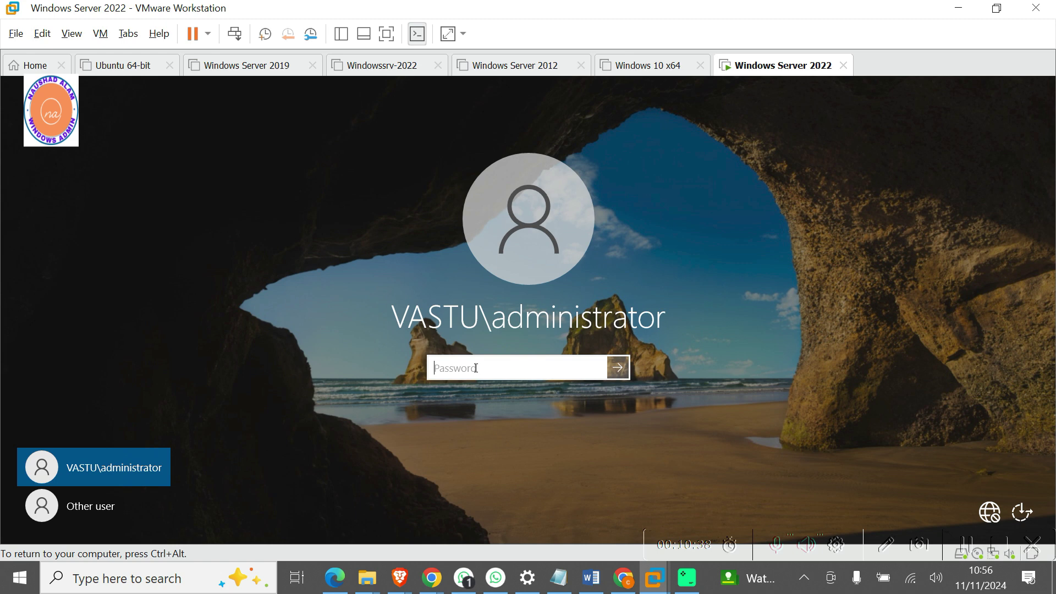
{"action": "type", "text": "••••••••"}
{"action": "key", "text": "Return"}
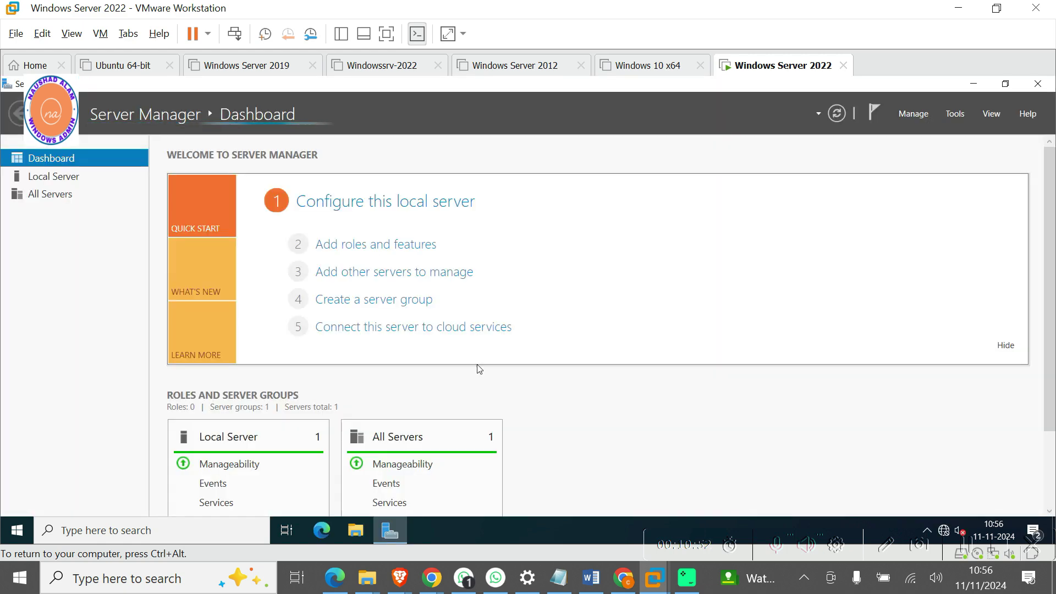
Check the DNS suffix dialog shows full name WINDC.vastu.com, then cancel out of all dialogs.
{"action": "left_click", "coordinate": [59, 182]}
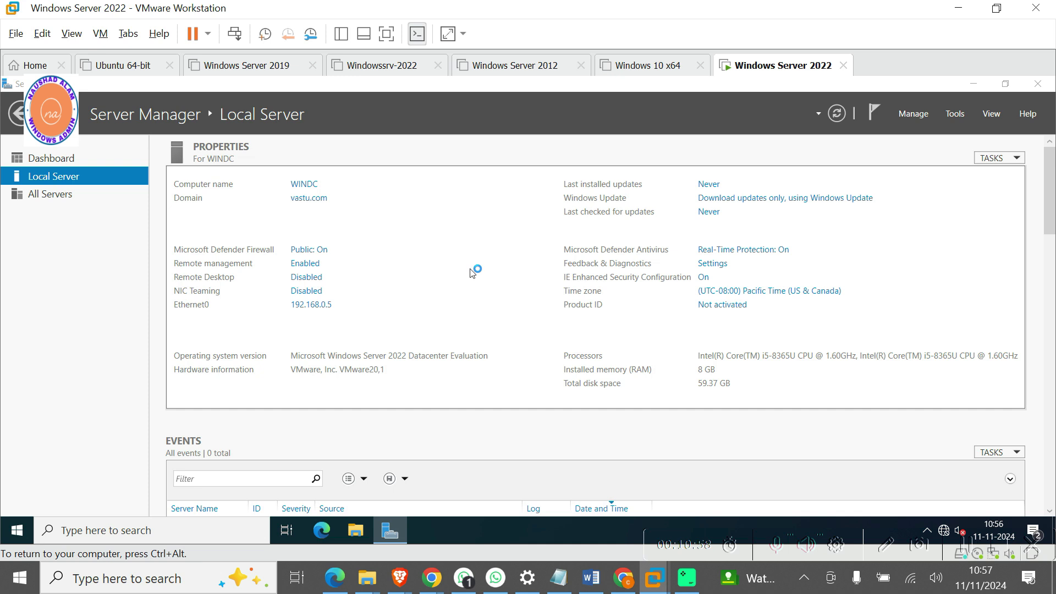
{"action": "left_click", "coordinate": [288, 275]}
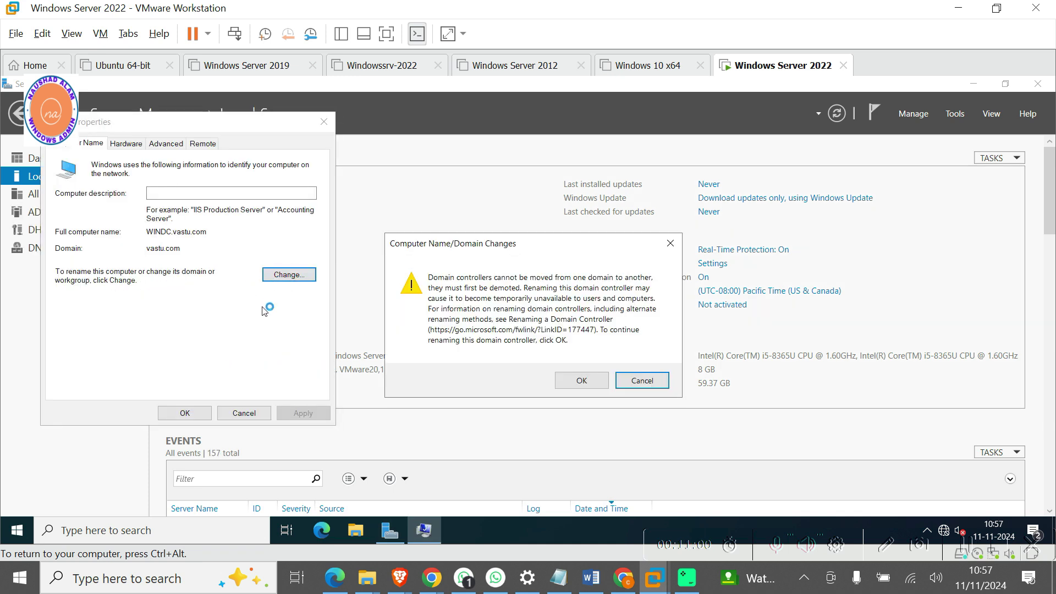
{"action": "left_click", "coordinate": [580, 382]}
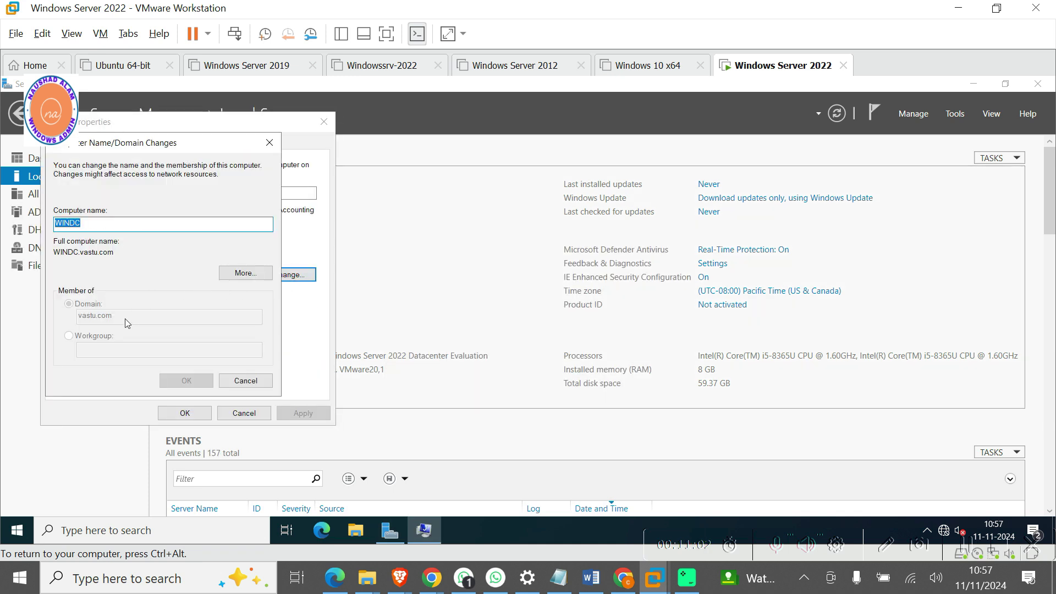
{"action": "left_click", "coordinate": [242, 273]}
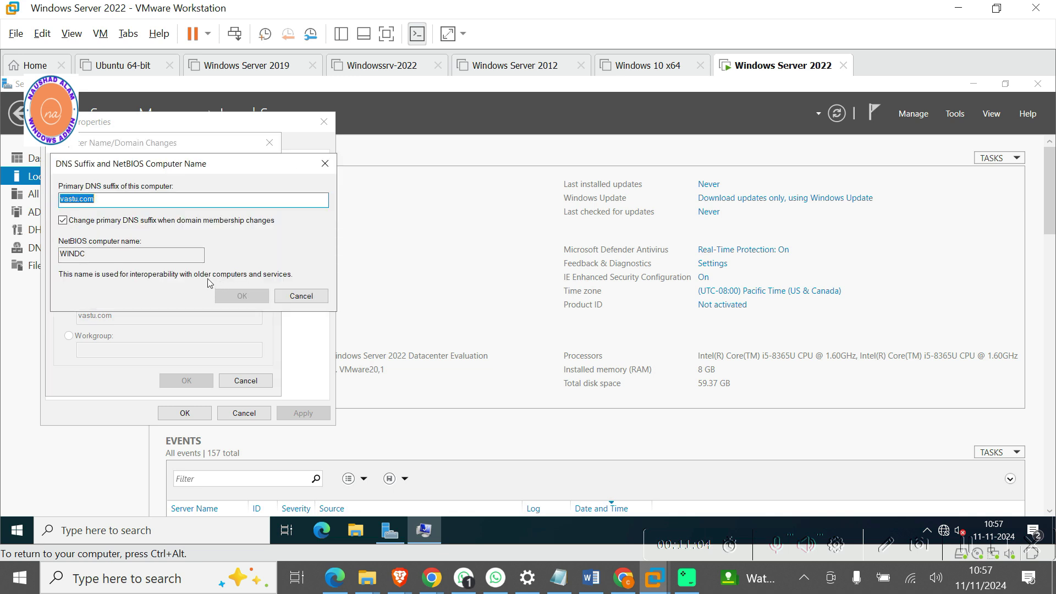
{"action": "left_click", "coordinate": [301, 296]}
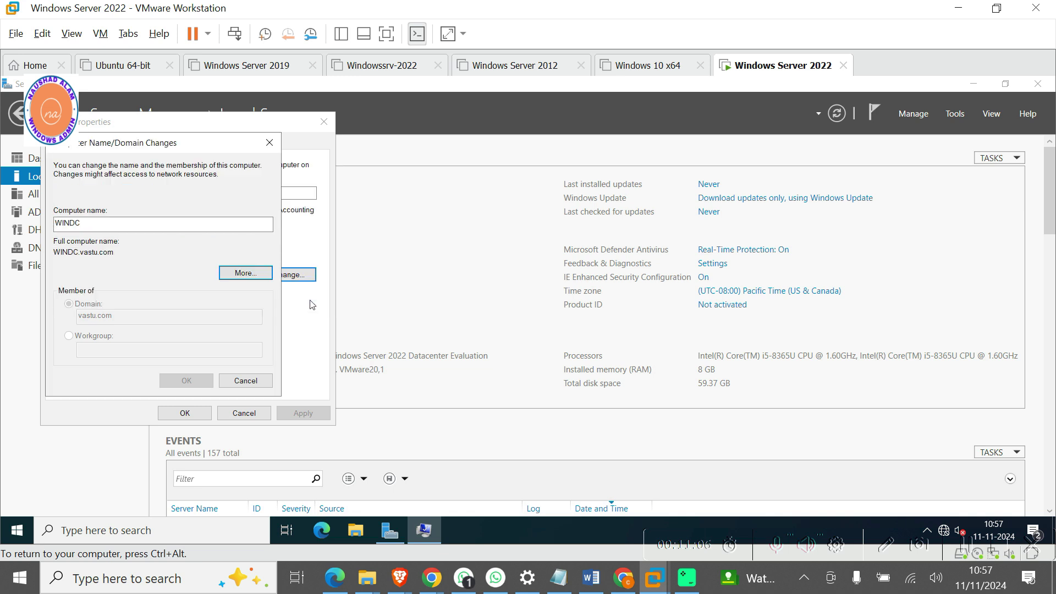
{"action": "left_click", "coordinate": [245, 381]}
{"action": "left_click", "coordinate": [245, 413]}
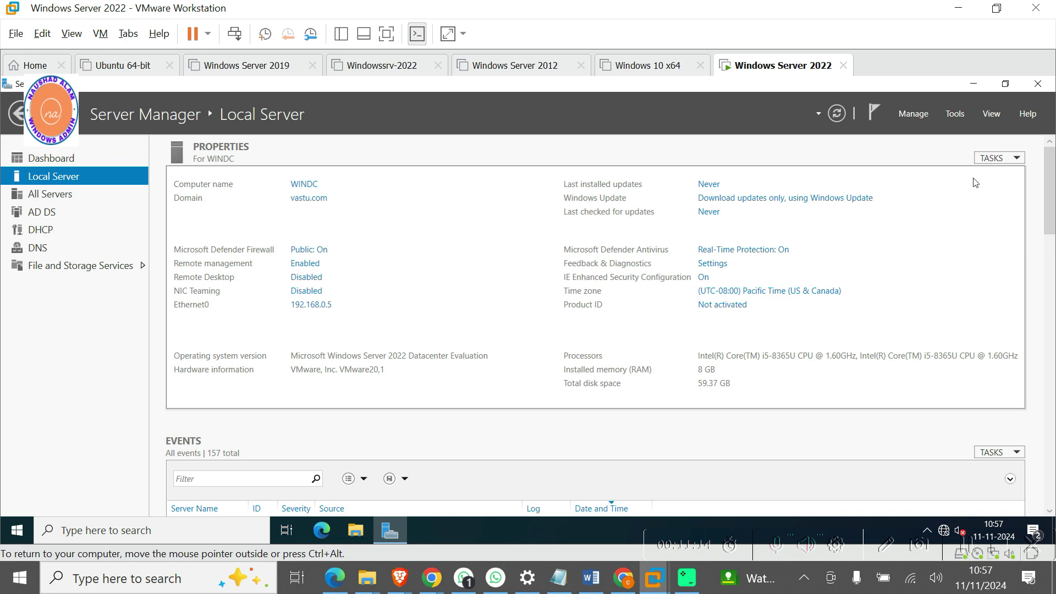
{"action": "left_click", "coordinate": [956, 116]}
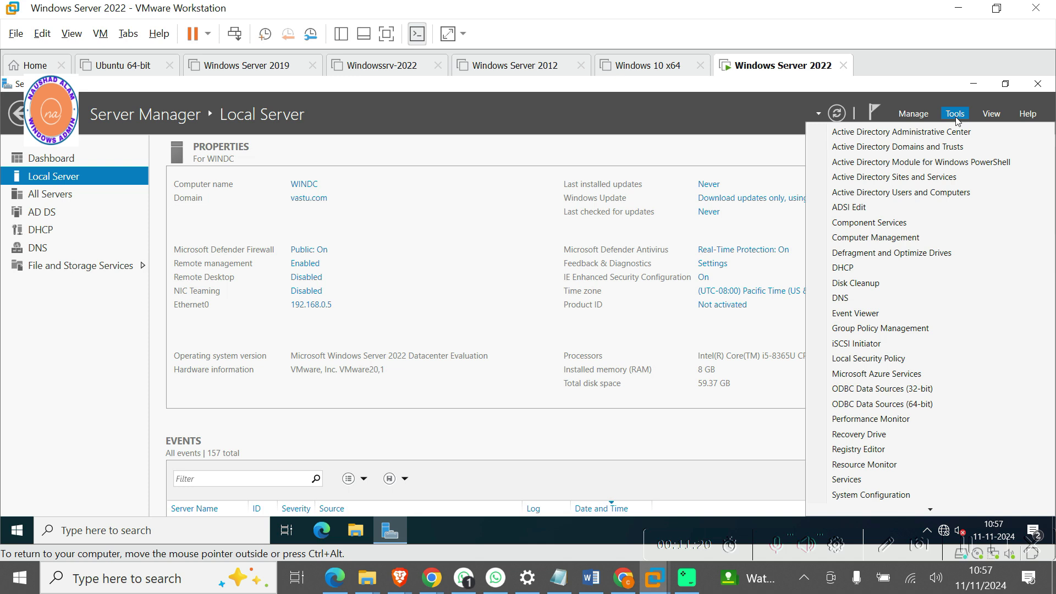
Open Group Policy Management maximized and expand the vastu.com forest's Domains, dismissing the mega.com prompts.
{"action": "left_click", "coordinate": [909, 333]}
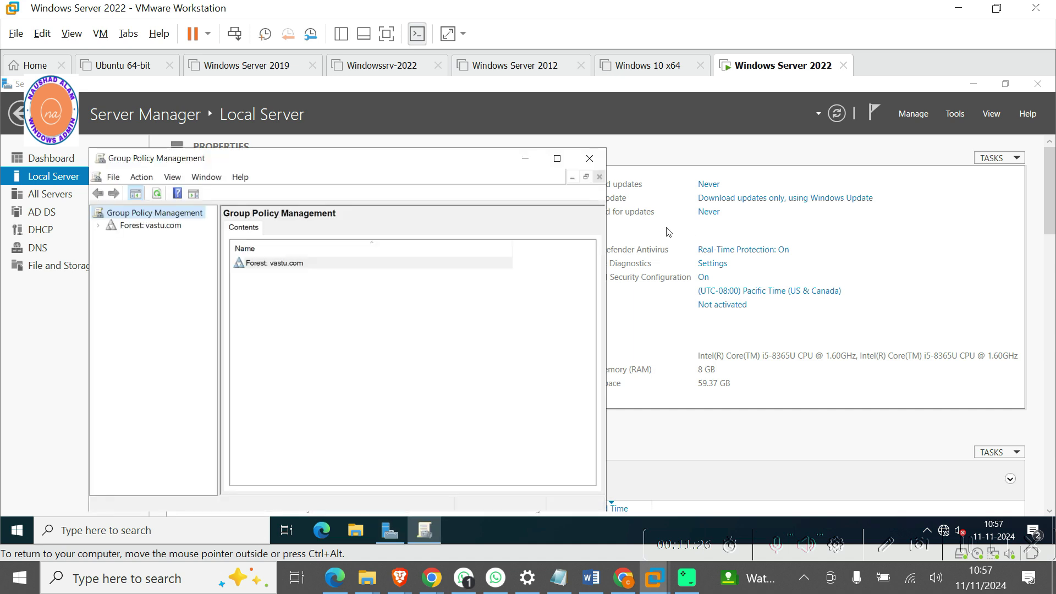
{"action": "left_click", "coordinate": [568, 166]}
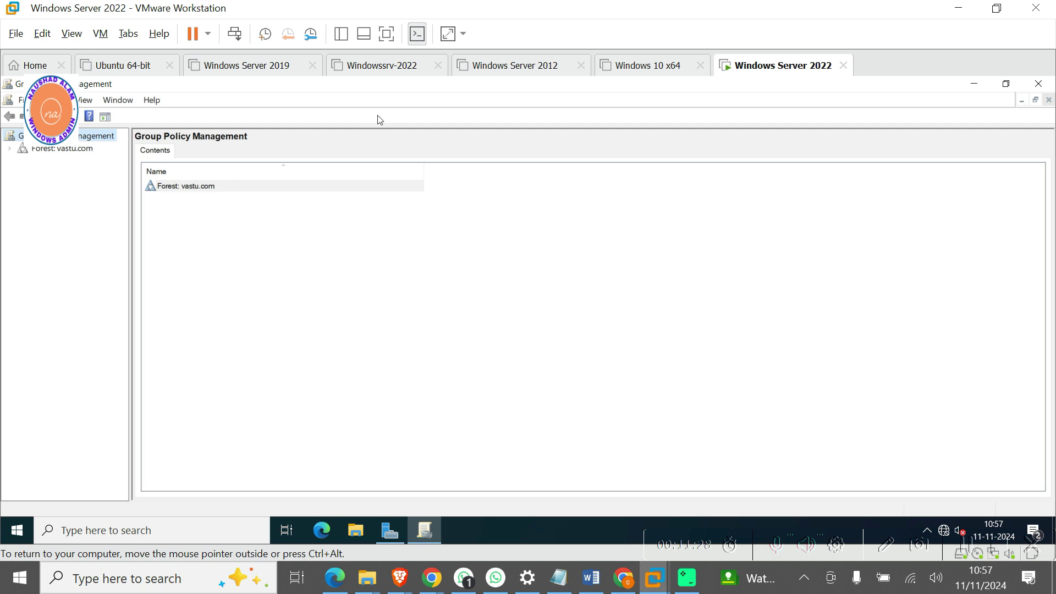
{"action": "left_click", "coordinate": [10, 148]}
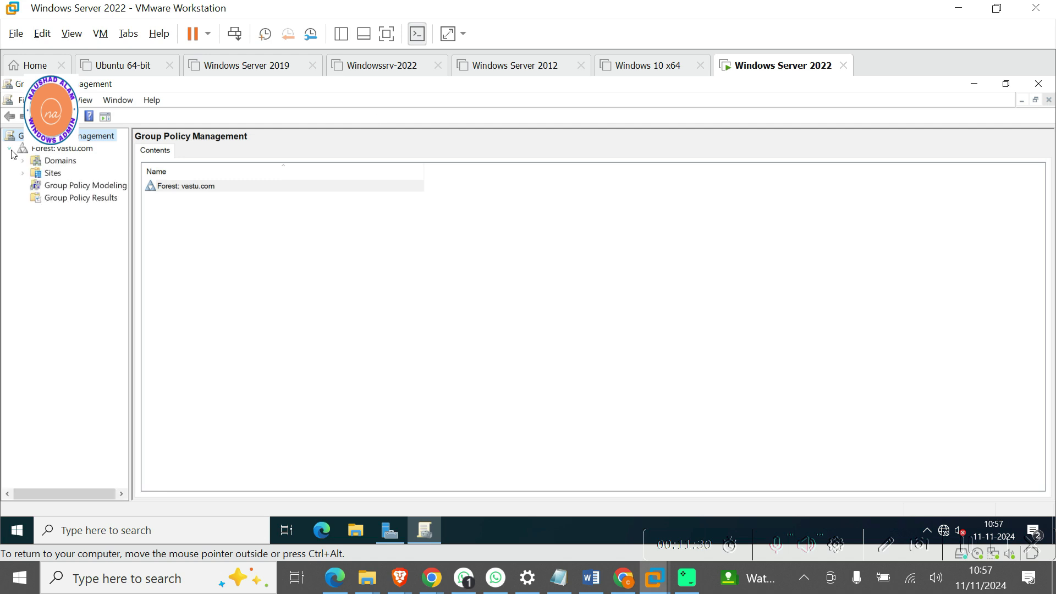
{"action": "left_click", "coordinate": [23, 161]}
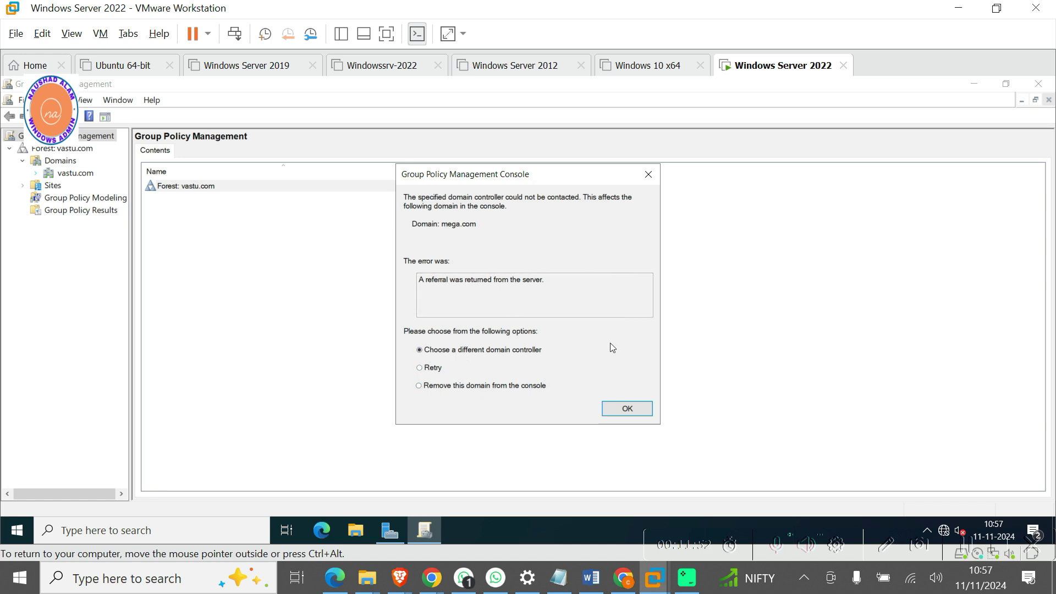
{"action": "left_click", "coordinate": [626, 409]}
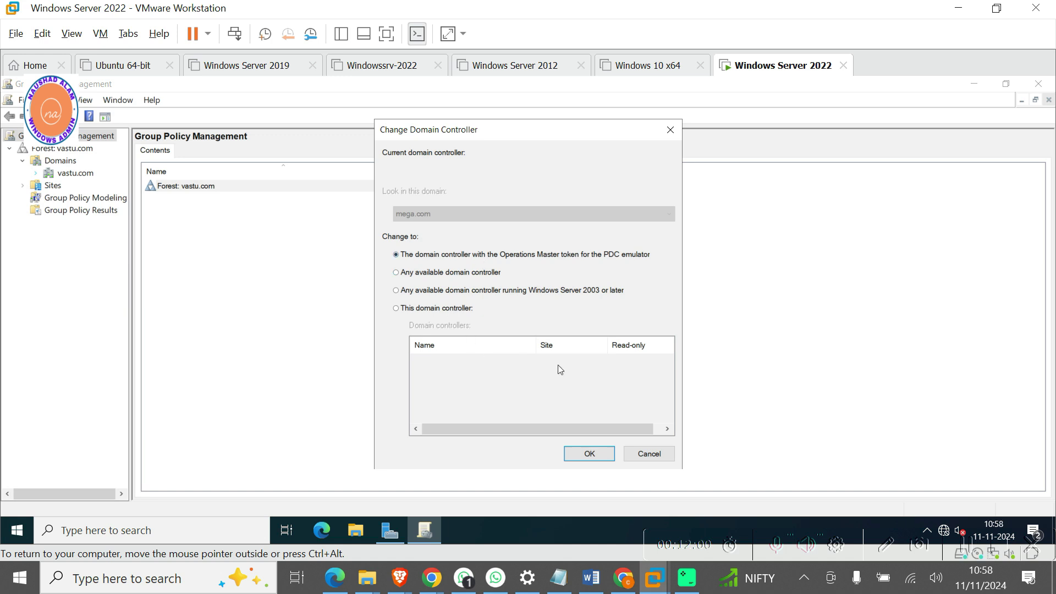
{"action": "left_click", "coordinate": [648, 454]}
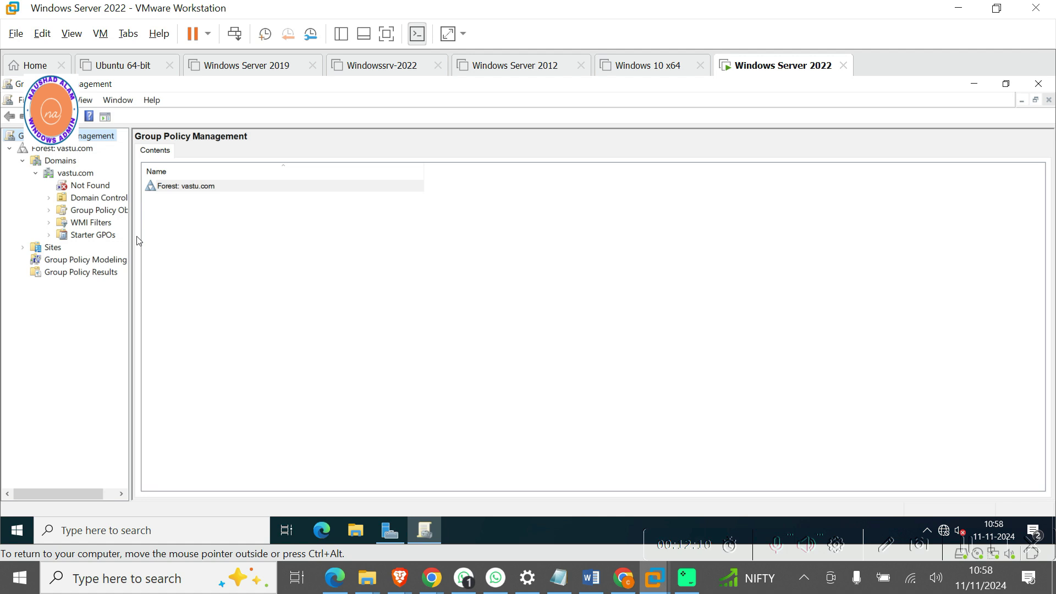
{"action": "left_click", "coordinate": [16, 532]}
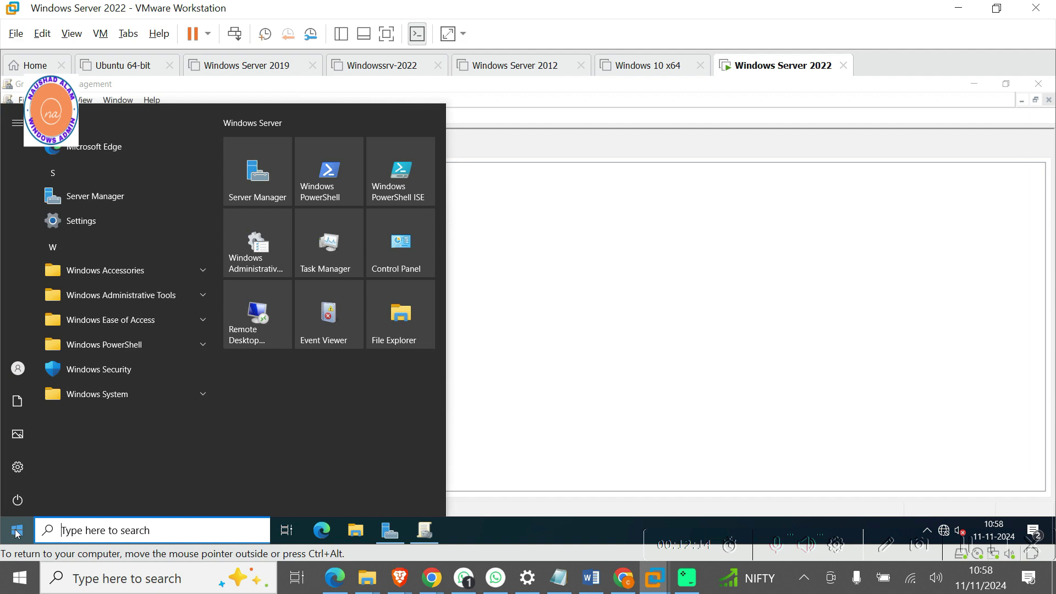
Launch Windows PowerShell as administrator and move to the drive root with cd\.
{"action": "type", "text": "powe"}
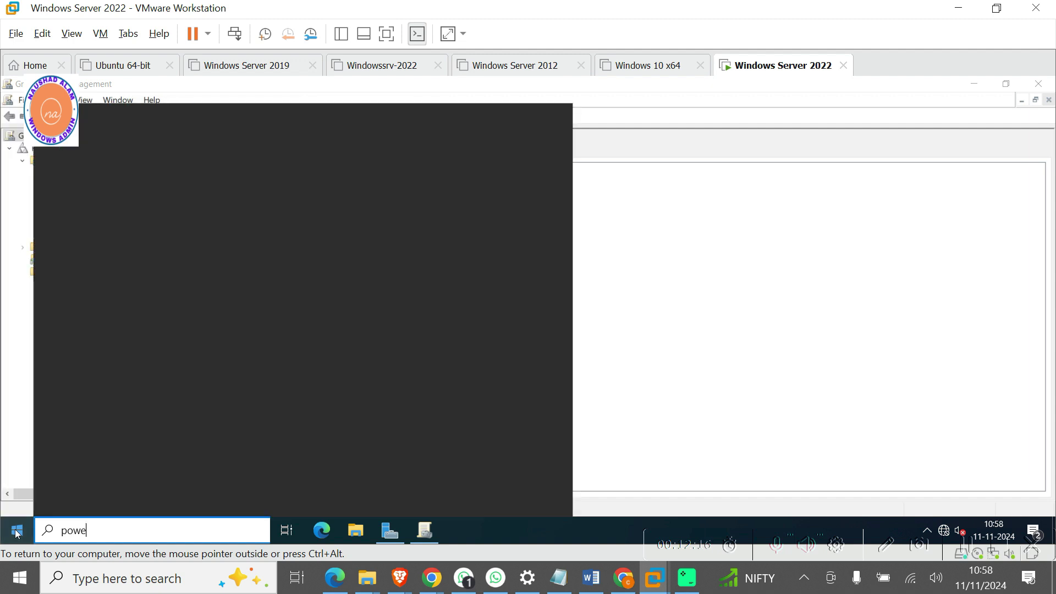
{"action": "type", "text": "rsh"}
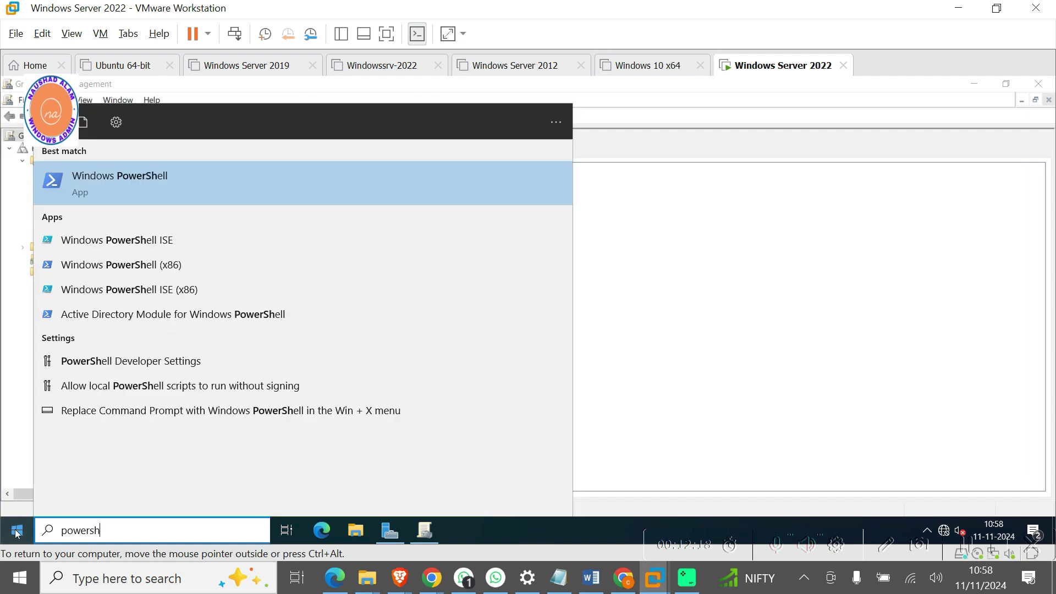
{"action": "right_click", "coordinate": [115, 183]}
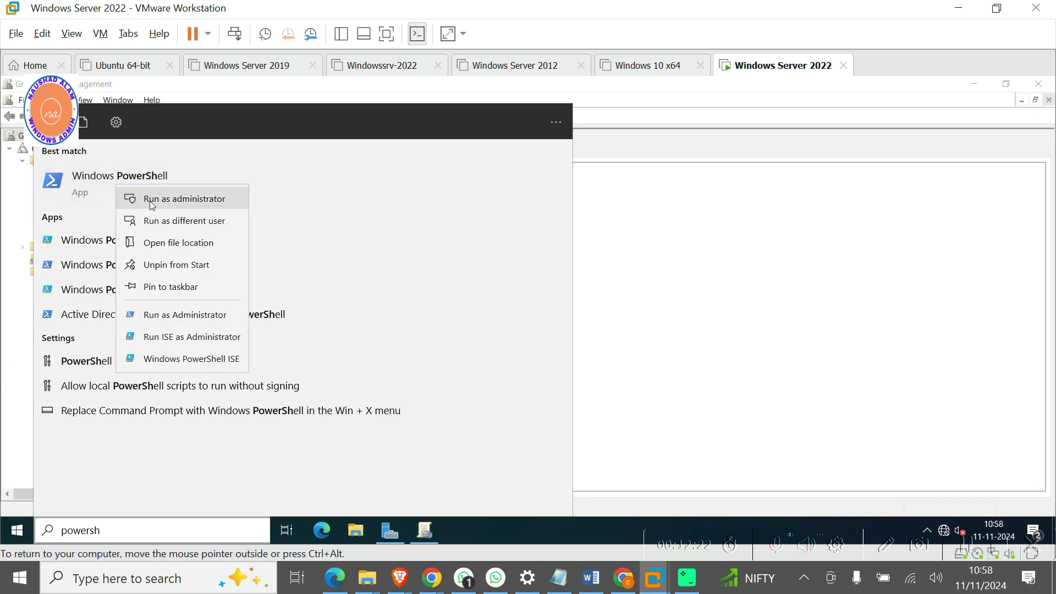
{"action": "left_click", "coordinate": [180, 199]}
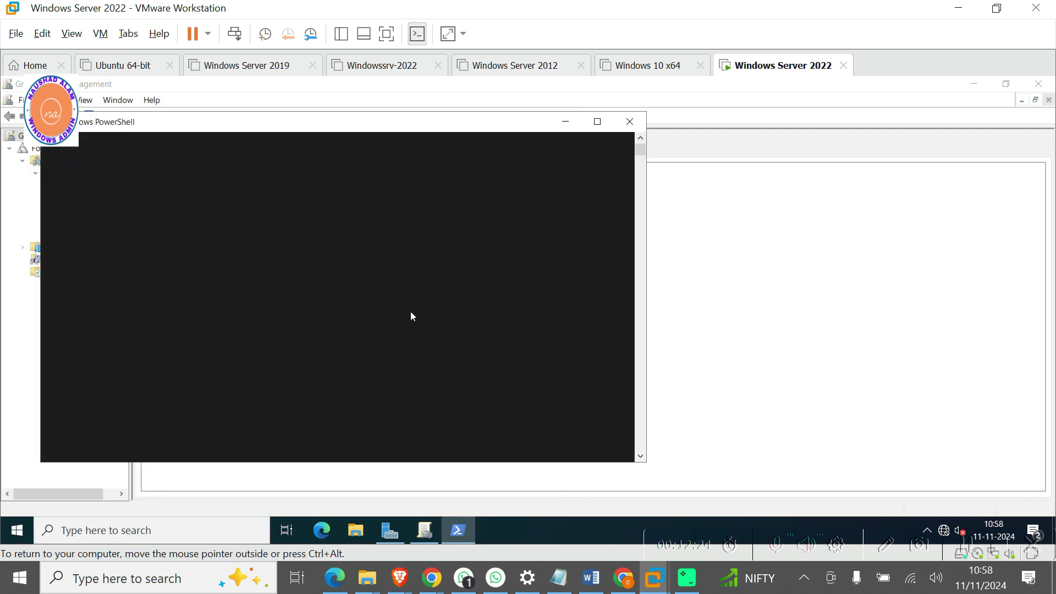
{"action": "type", "text": "cd\\"}
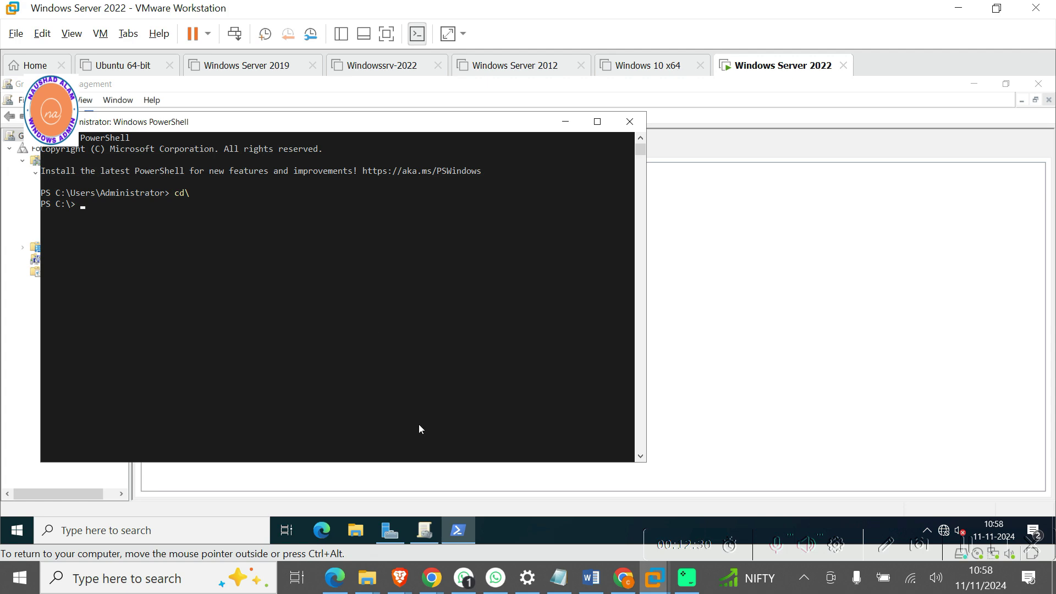
Copy 'gpfixup /olddns:mega.com /newdns:vastu.com' from the guide and run it in PowerShell.
{"action": "left_click", "coordinate": [591, 577]}
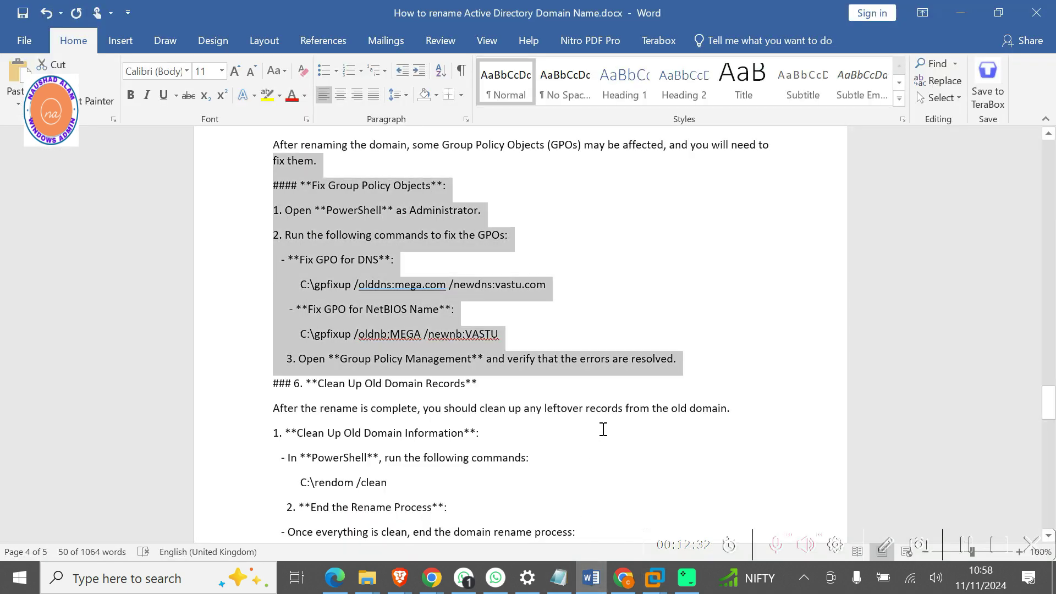
{"action": "left_click", "coordinate": [652, 271]}
{"action": "left_click_drag", "start_coordinate": [545, 285], "coordinate": [329, 285]}
{"action": "key", "text": "super+c"}
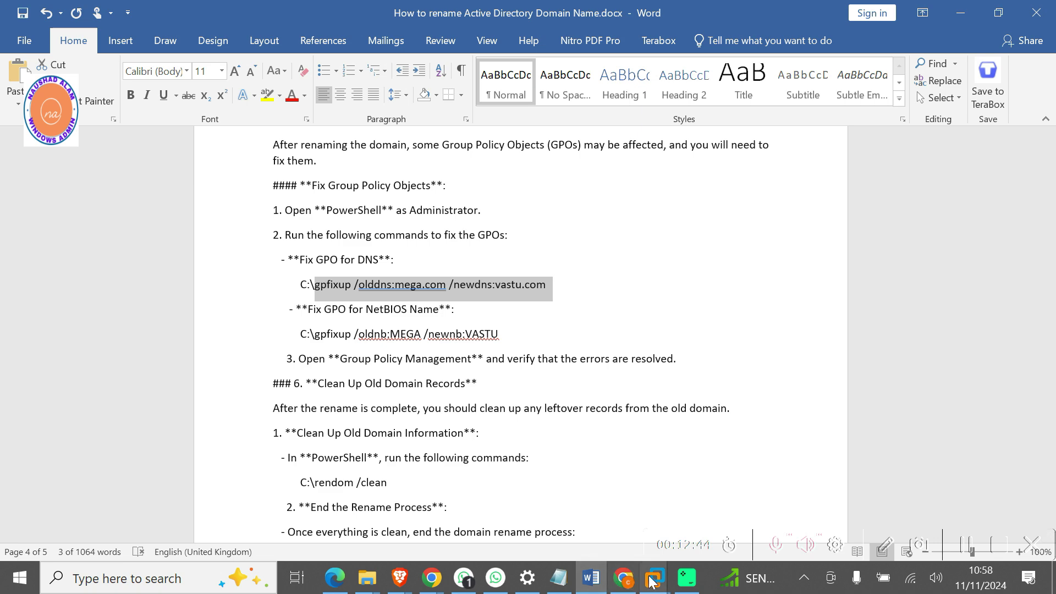
{"action": "mouse_move", "coordinate": [652, 581]}
{"action": "left_click", "coordinate": [945, 480]}
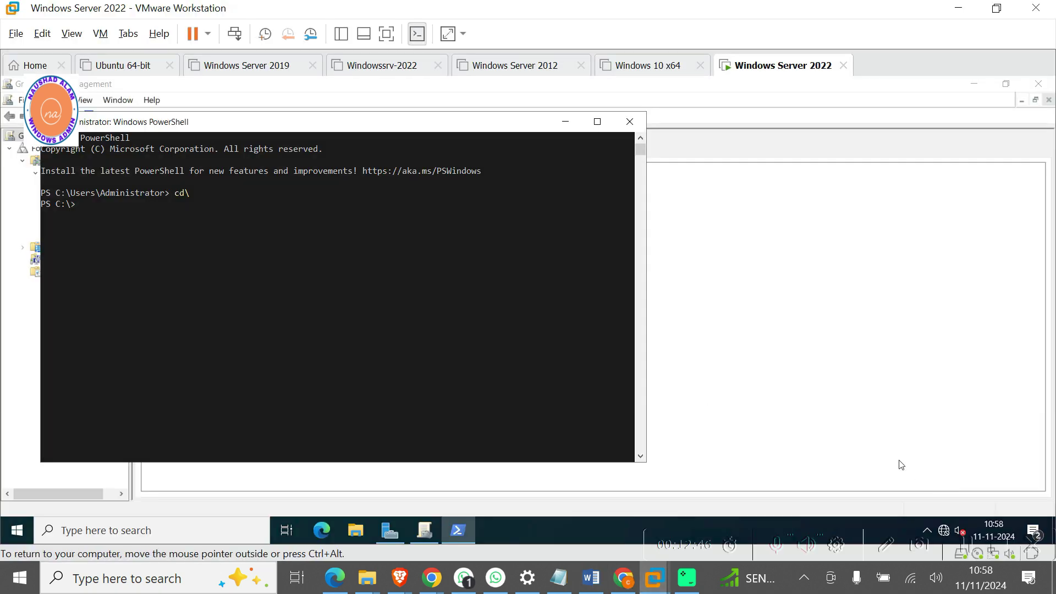
{"action": "right_click", "coordinate": [204, 258]}
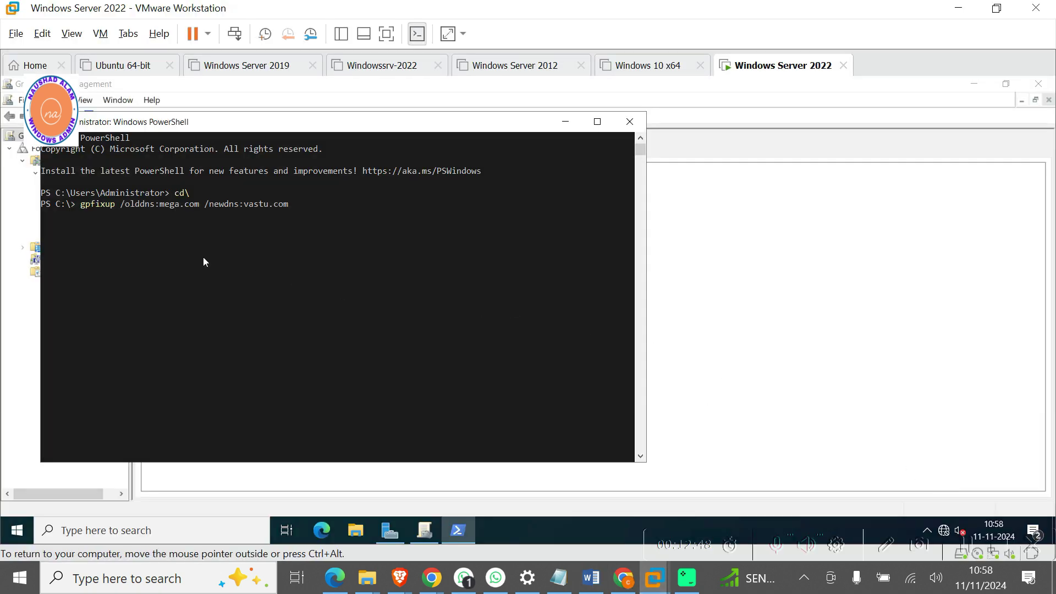
{"action": "key", "text": "Return"}
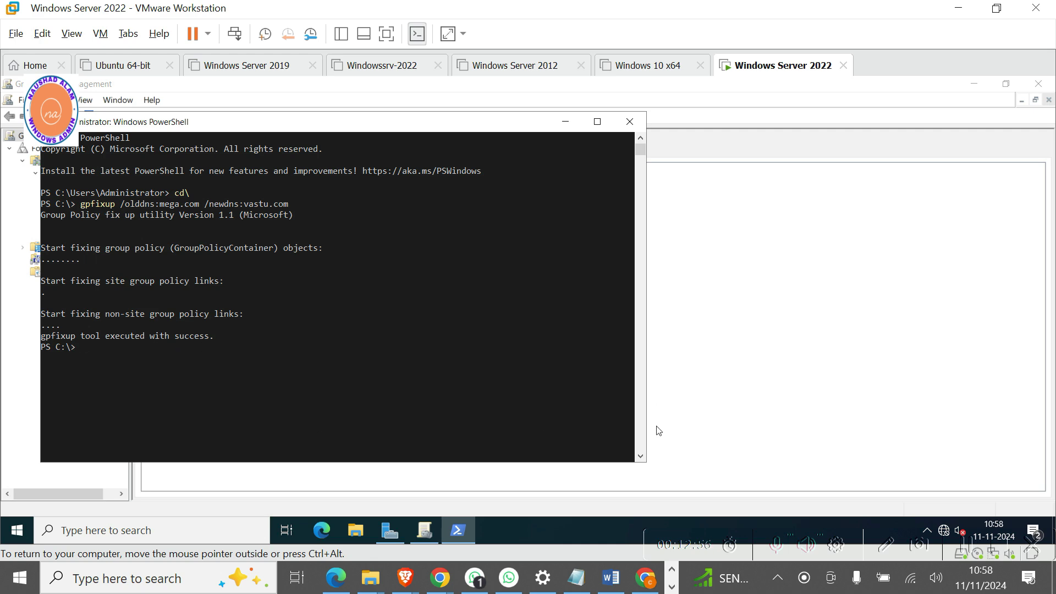
Copy 'gpfixup /oldnb:MEGA /newnb:VASTU' from the guide and run it in PowerShell.
{"action": "left_click", "coordinate": [610, 578]}
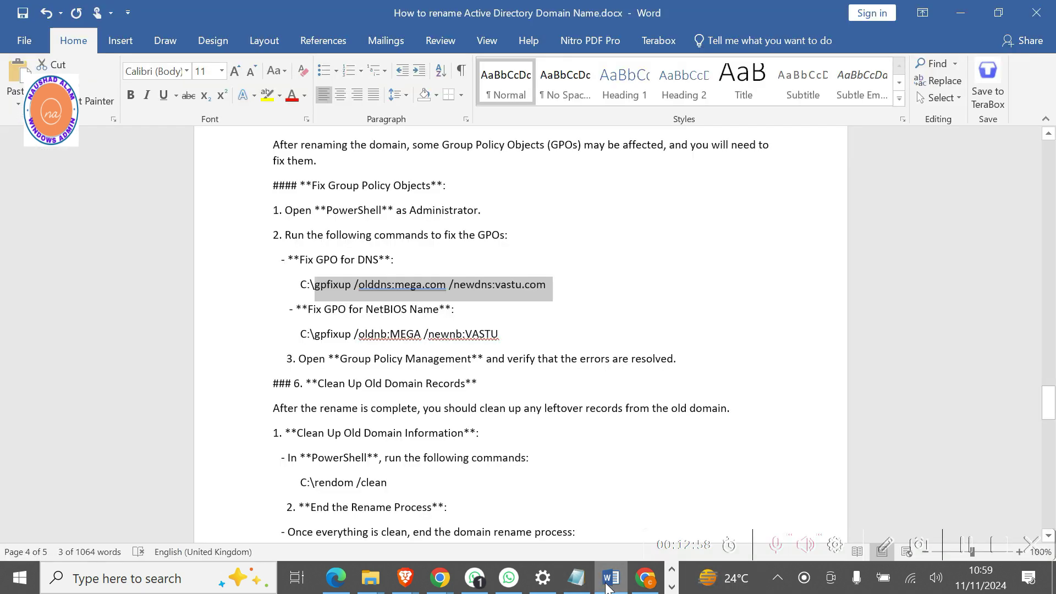
{"action": "left_click_drag", "start_coordinate": [503, 335], "coordinate": [338, 335]}
{"action": "key", "text": "ctrl+c"}
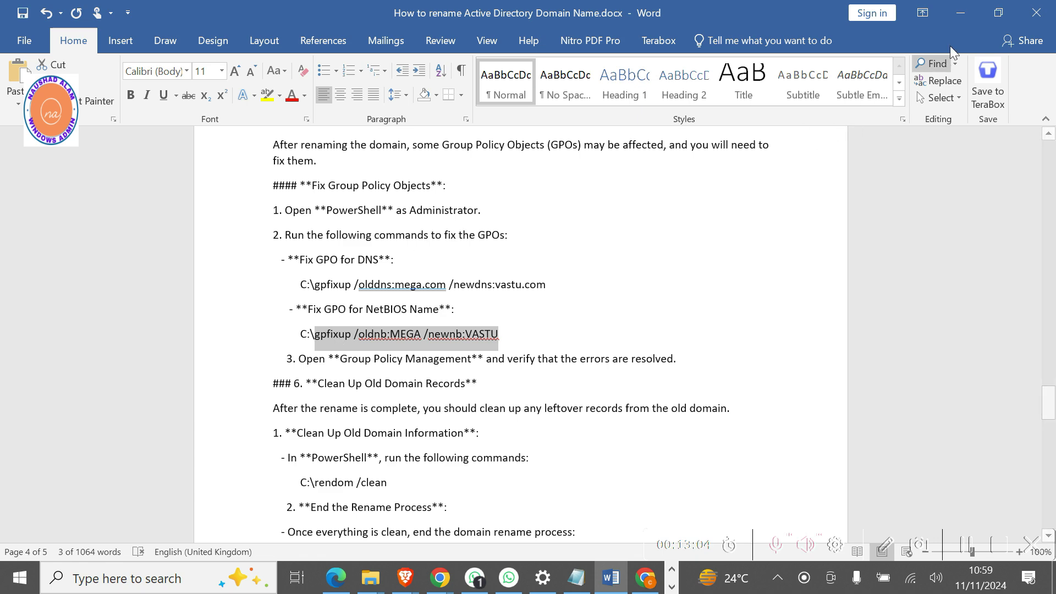
{"action": "left_click", "coordinate": [960, 11]}
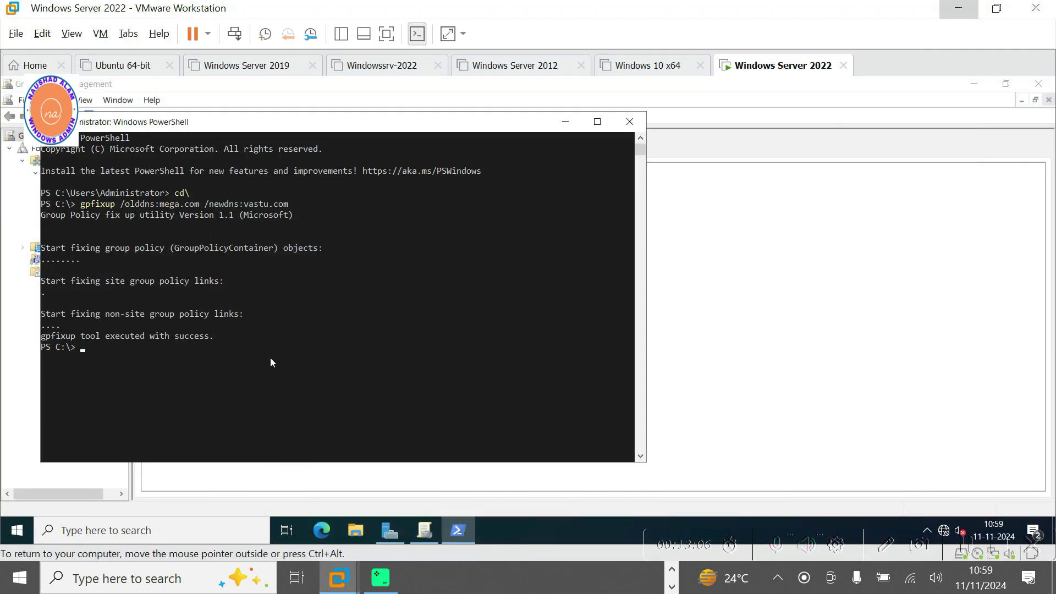
{"action": "key", "text": "ctrl+v"}
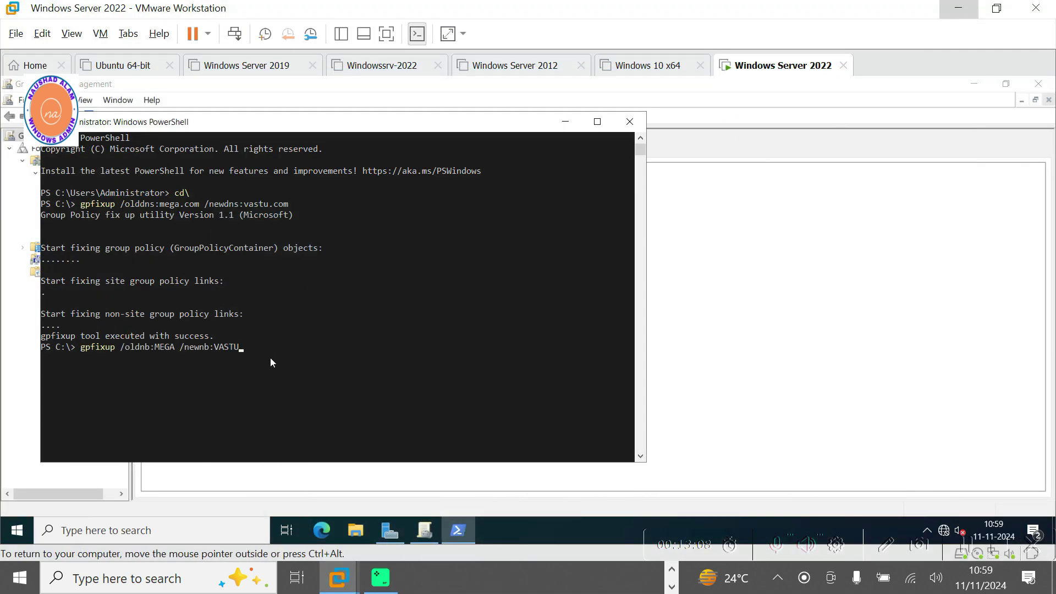
{"action": "key", "text": "Return"}
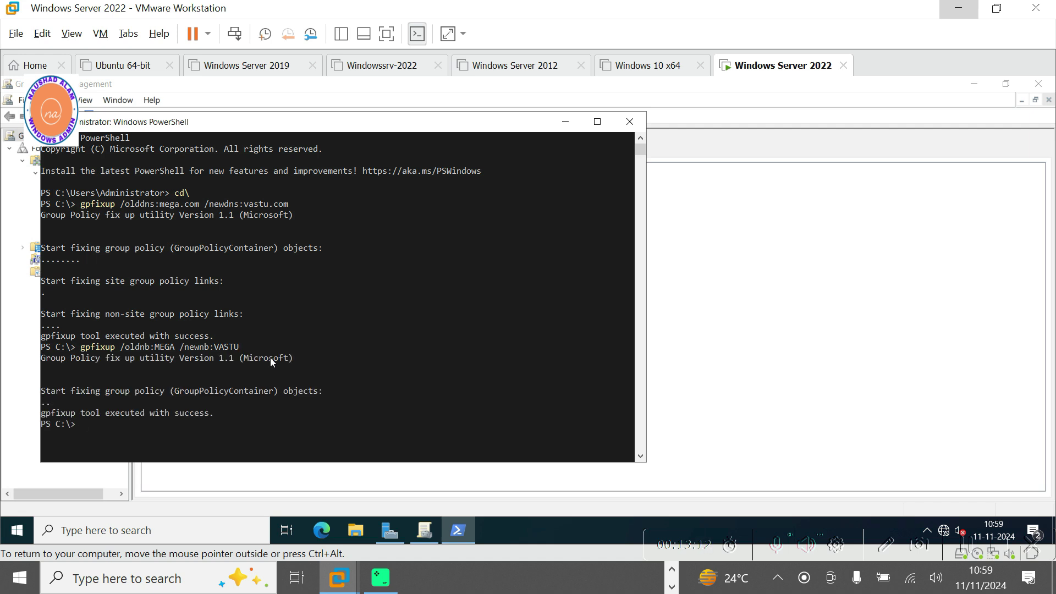
Refresh the Forest: vastu.com tree in Group Policy Management and widen the tree pane.
{"action": "left_click", "coordinate": [565, 123]}
{"action": "right_click", "coordinate": [64, 151]}
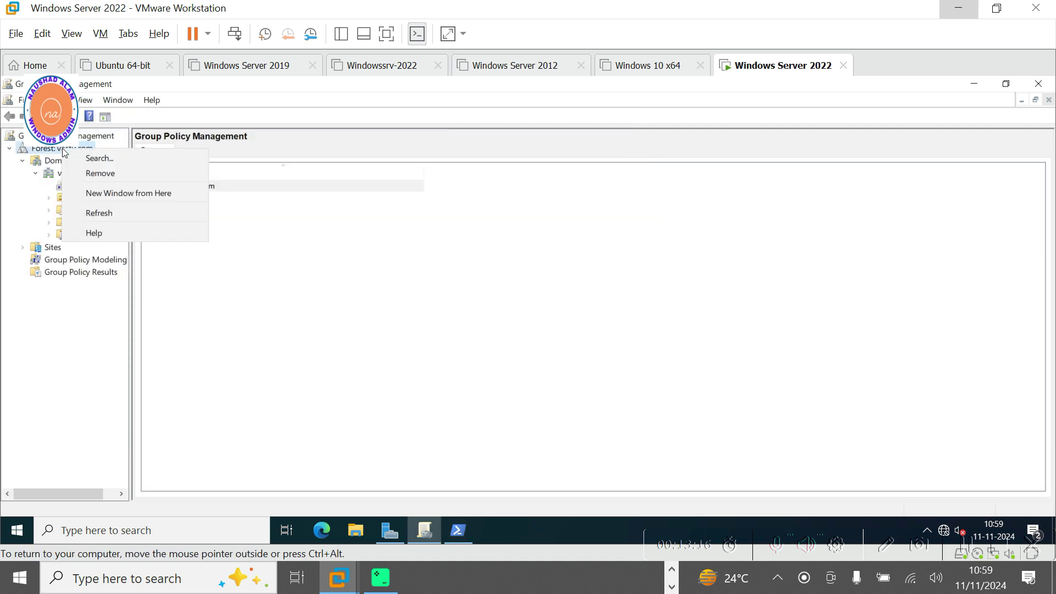
{"action": "left_click", "coordinate": [96, 215]}
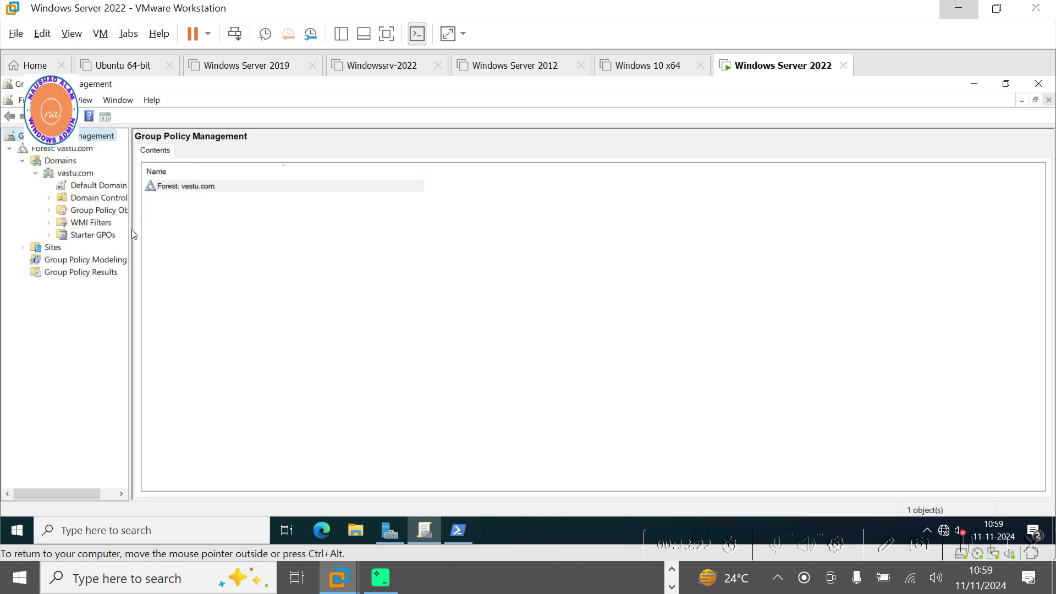
{"action": "left_click_drag", "start_coordinate": [129, 236], "coordinate": [216, 238]}
Check that Default Domain Policy and Default Domain Controllers Policy link to vastu.com, then close the console.
{"action": "left_click", "coordinate": [93, 186]}
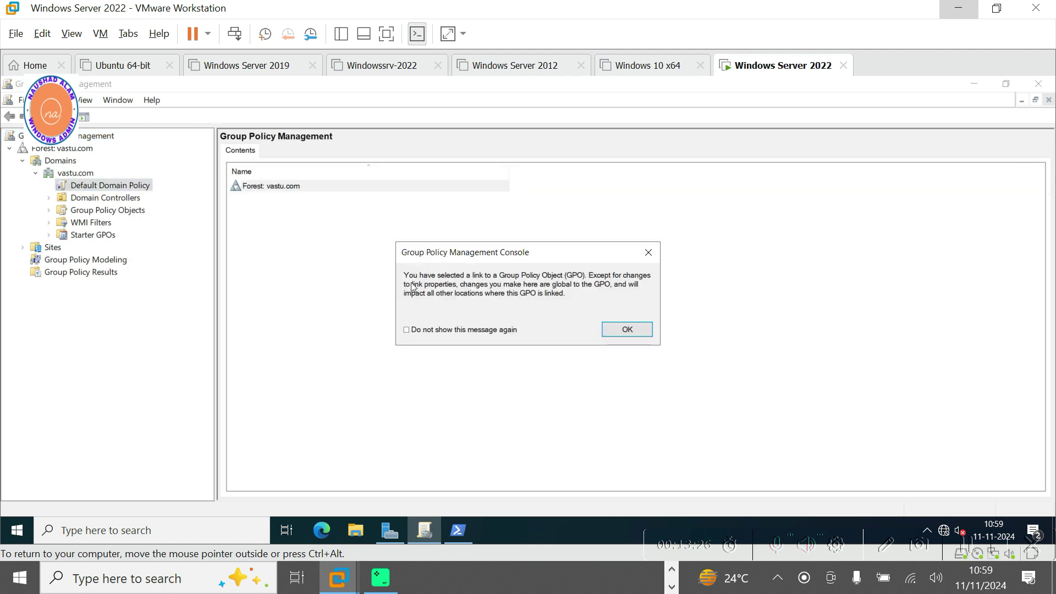
{"action": "left_click", "coordinate": [625, 329]}
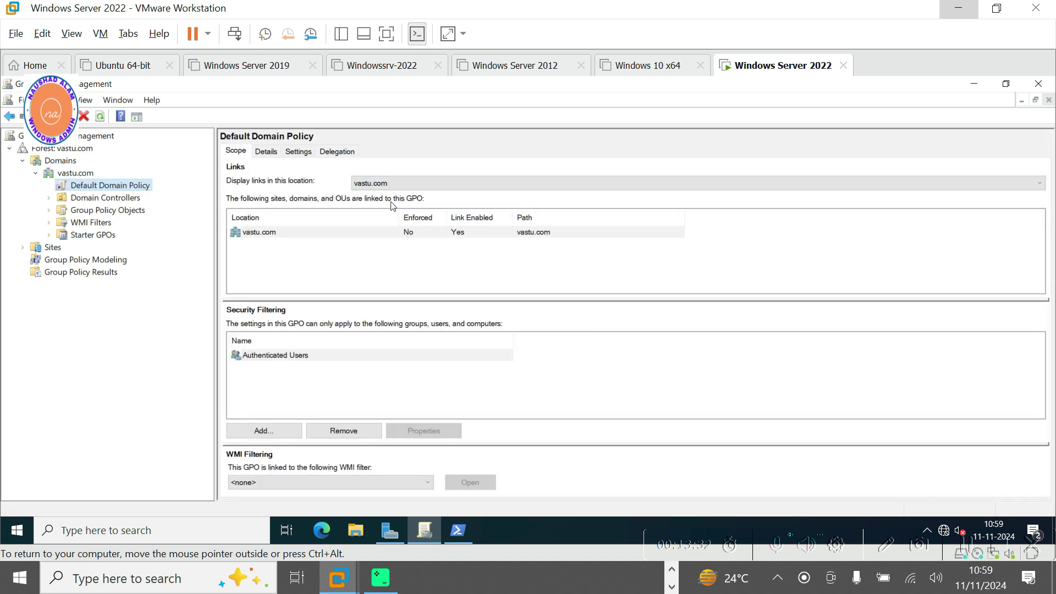
{"action": "left_click", "coordinate": [48, 199]}
{"action": "left_click", "coordinate": [76, 212]}
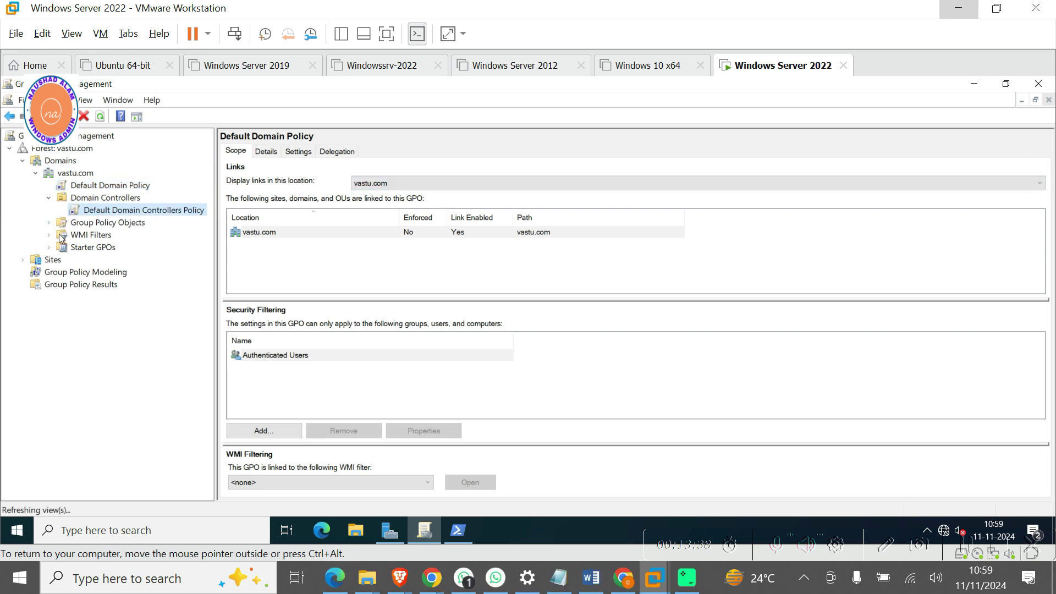
{"action": "left_click", "coordinate": [633, 332]}
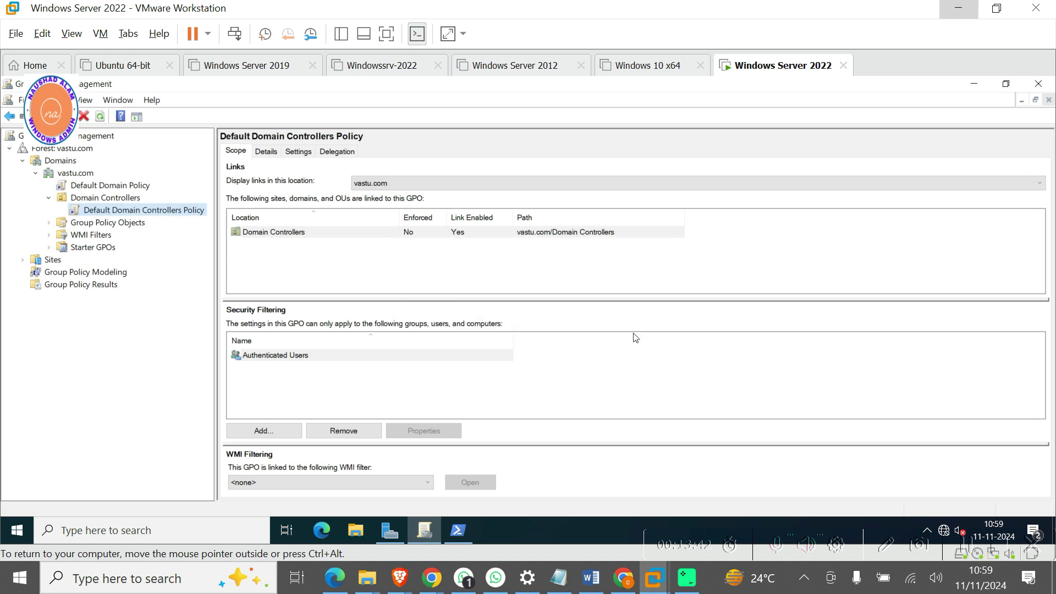
{"action": "left_click", "coordinate": [1038, 85]}
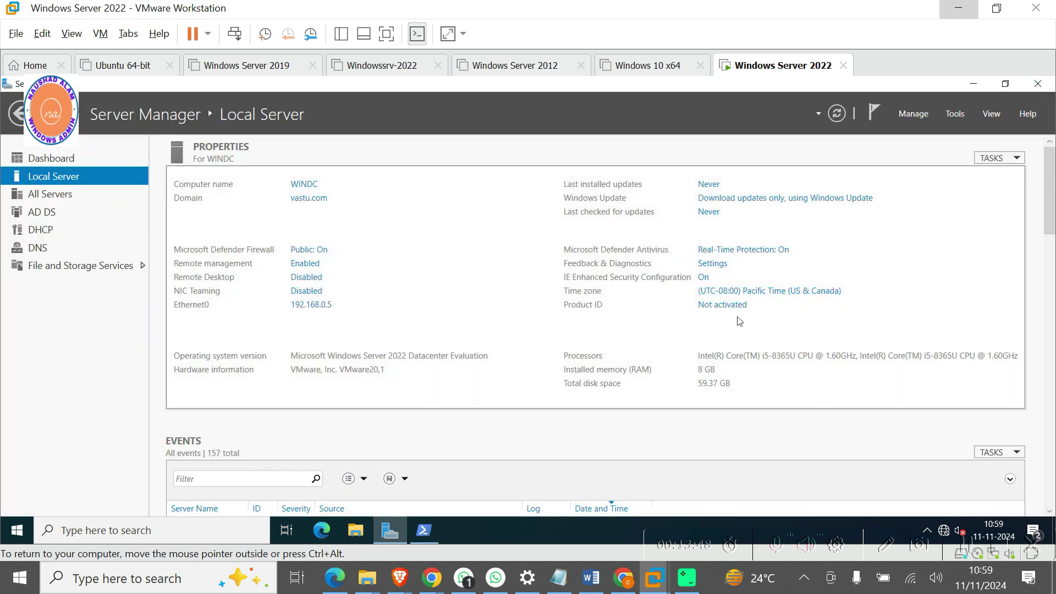
{"action": "left_click", "coordinate": [957, 114]}
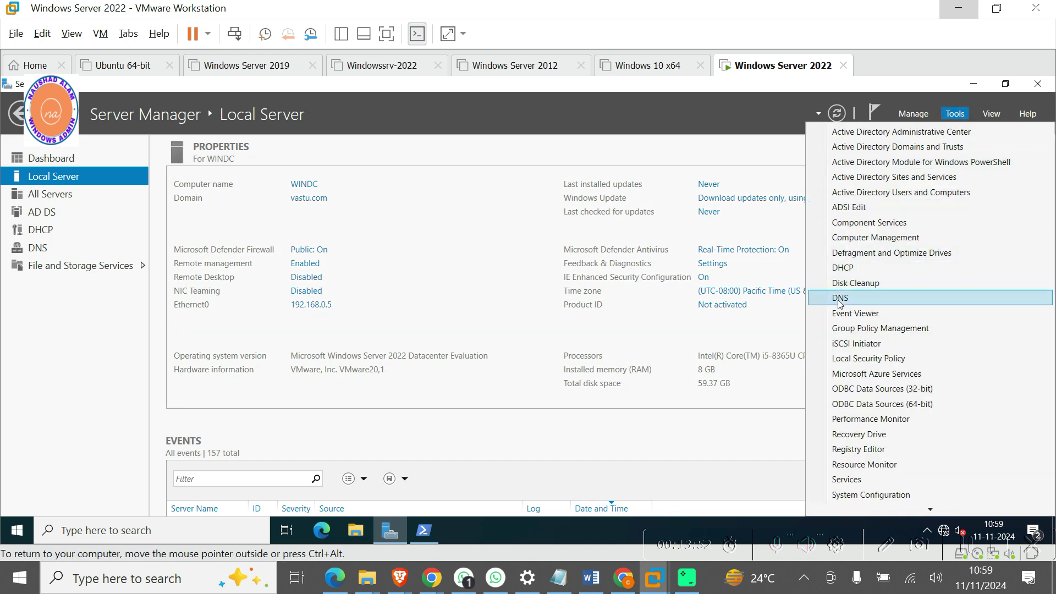
{"action": "left_click", "coordinate": [840, 298]}
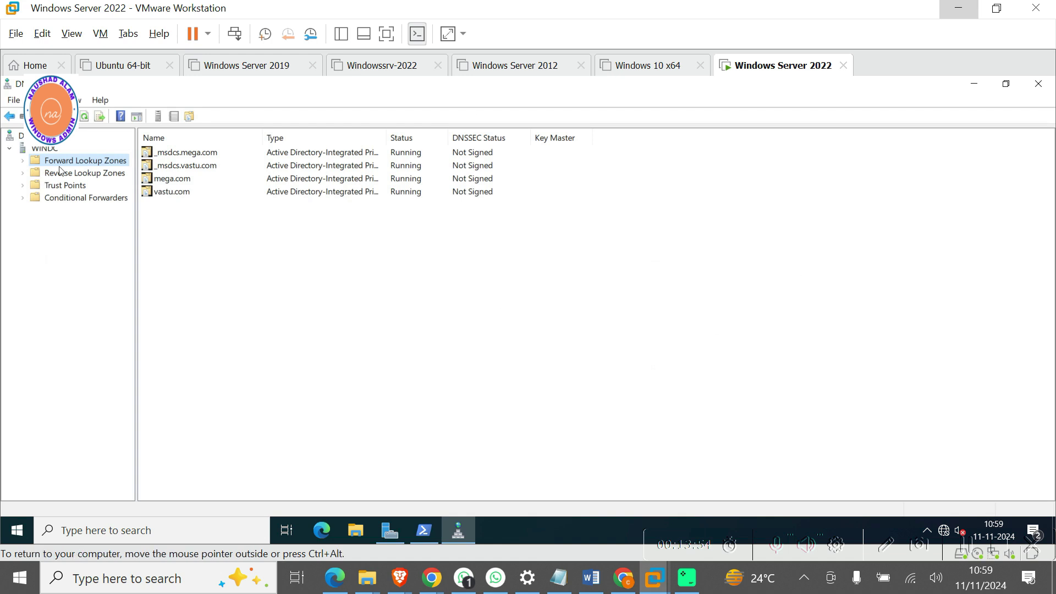
{"action": "left_click", "coordinate": [23, 160]}
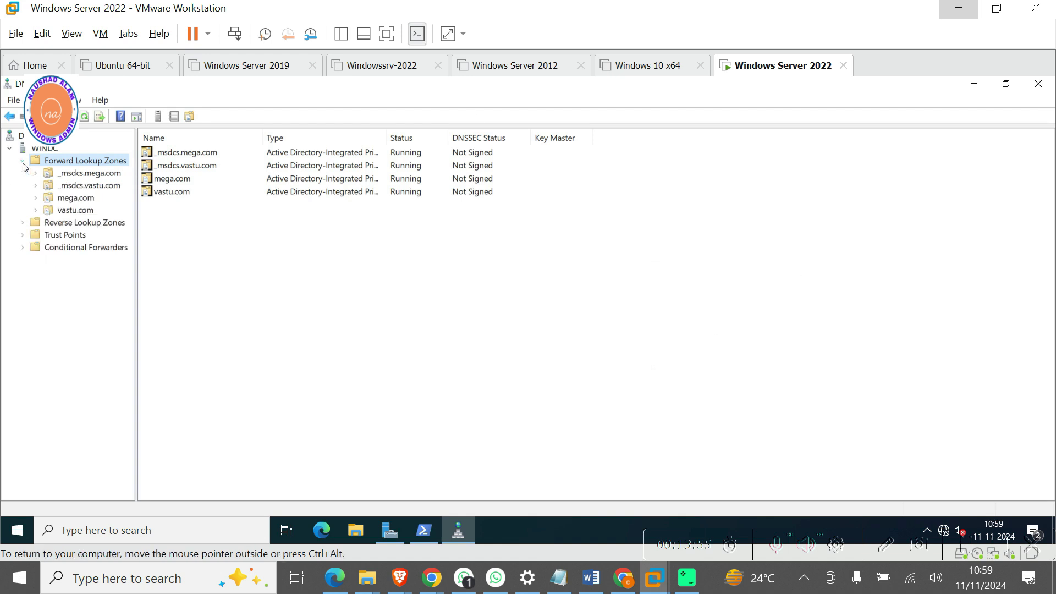
{"action": "left_click", "coordinate": [65, 177]}
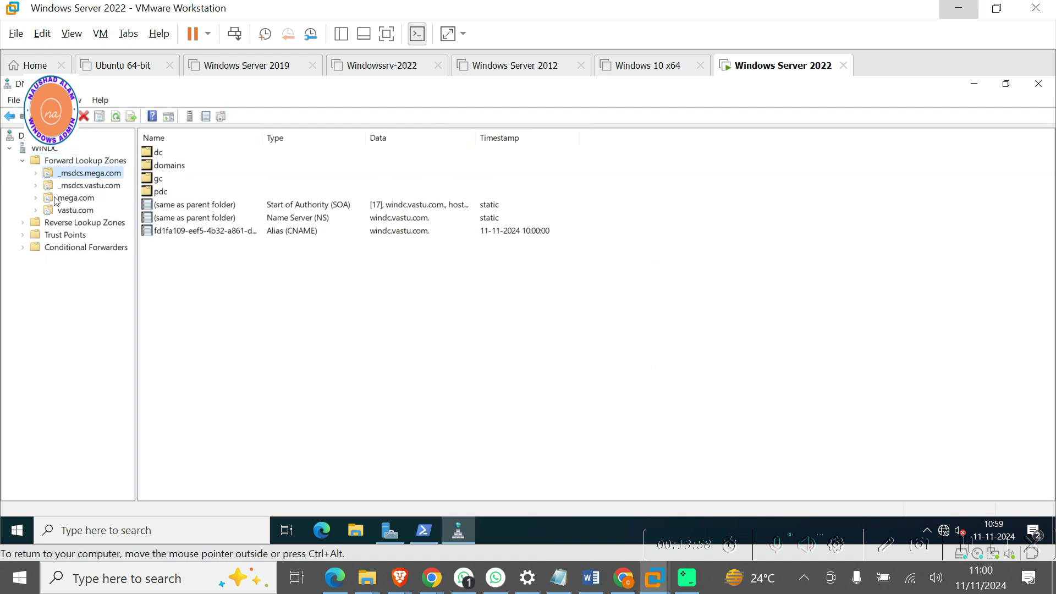
{"action": "left_click", "coordinate": [64, 186]}
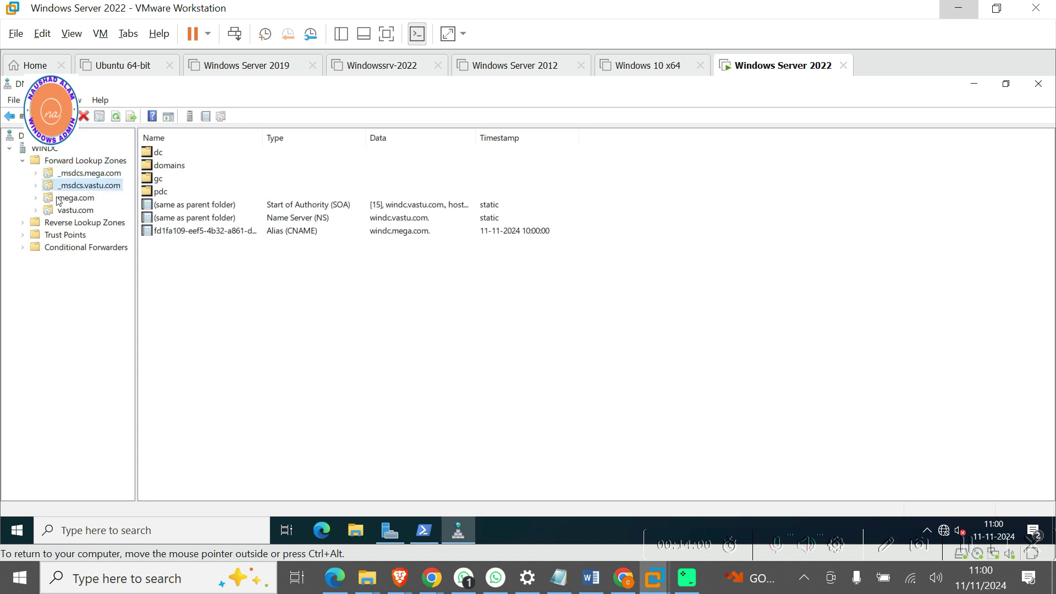
{"action": "left_click", "coordinate": [58, 199]}
{"action": "left_click", "coordinate": [53, 212]}
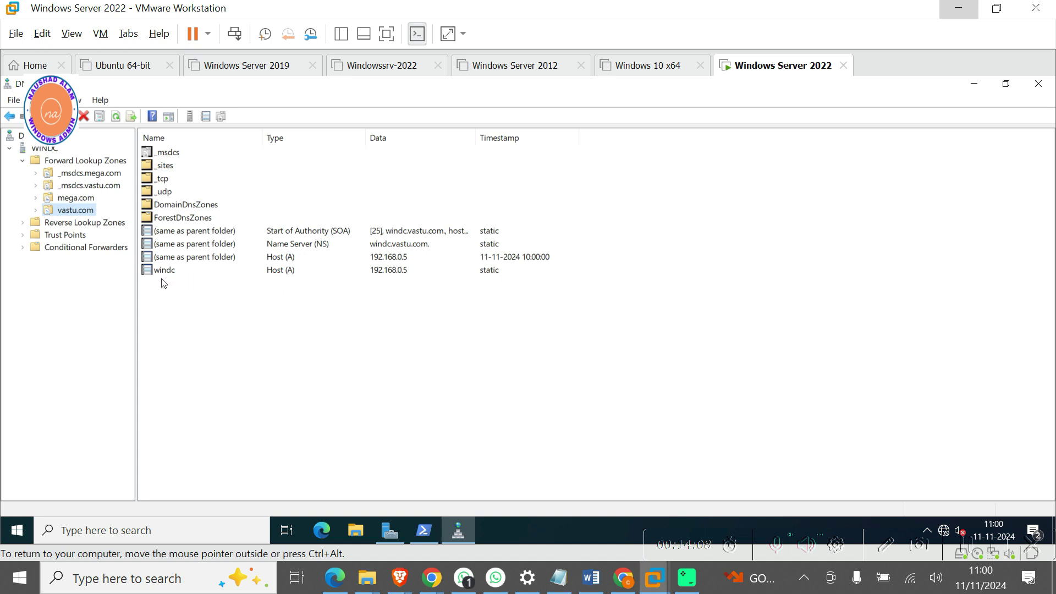
{"action": "left_click", "coordinate": [974, 84]}
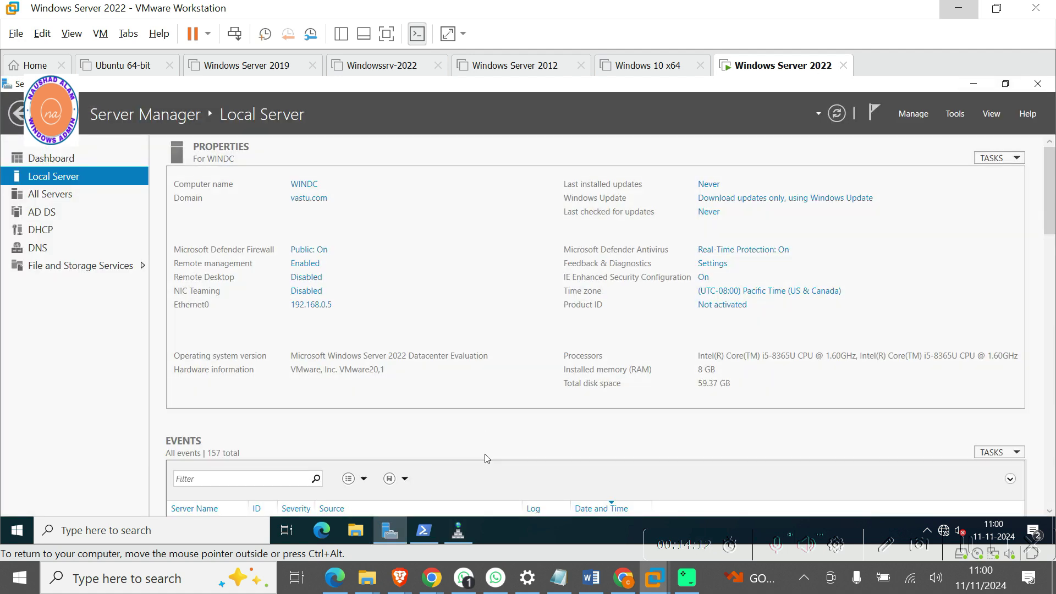
Clear the PowerShell console screen with cls.
{"action": "mouse_move", "coordinate": [434, 537]}
{"action": "left_click", "coordinate": [417, 456]}
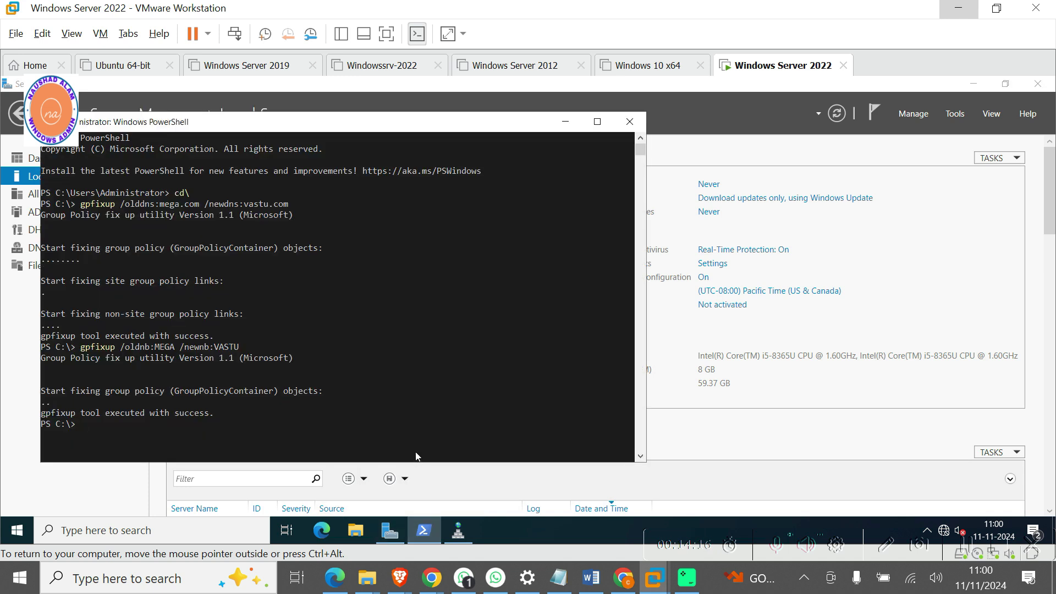
{"action": "type", "text": "cls"}
{"action": "key", "text": "Return"}
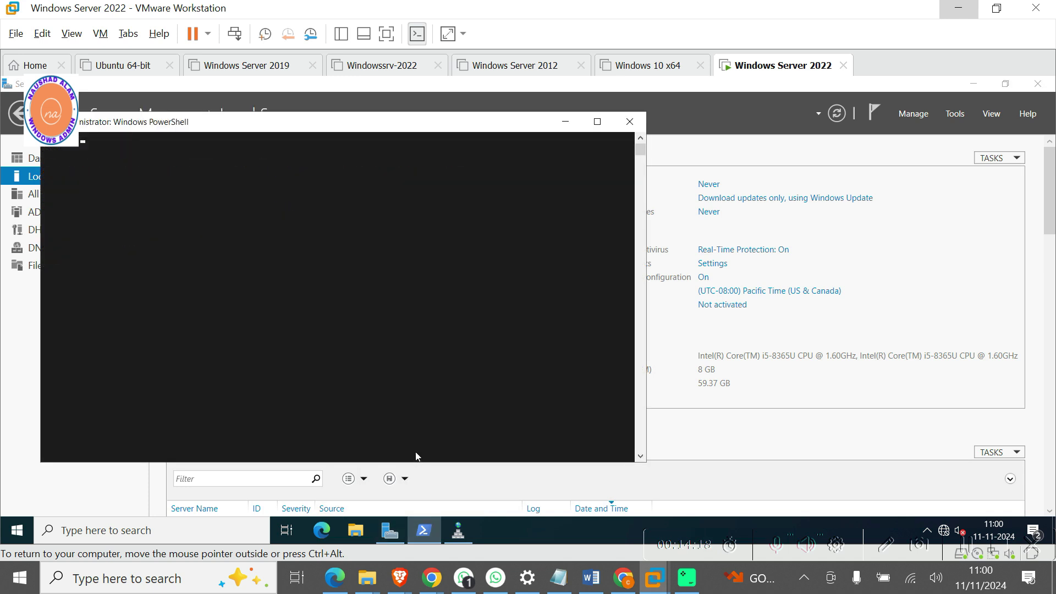
Scroll the Word guide to the cleanup section and select the rendom /clean command.
{"action": "left_click", "coordinate": [591, 577]}
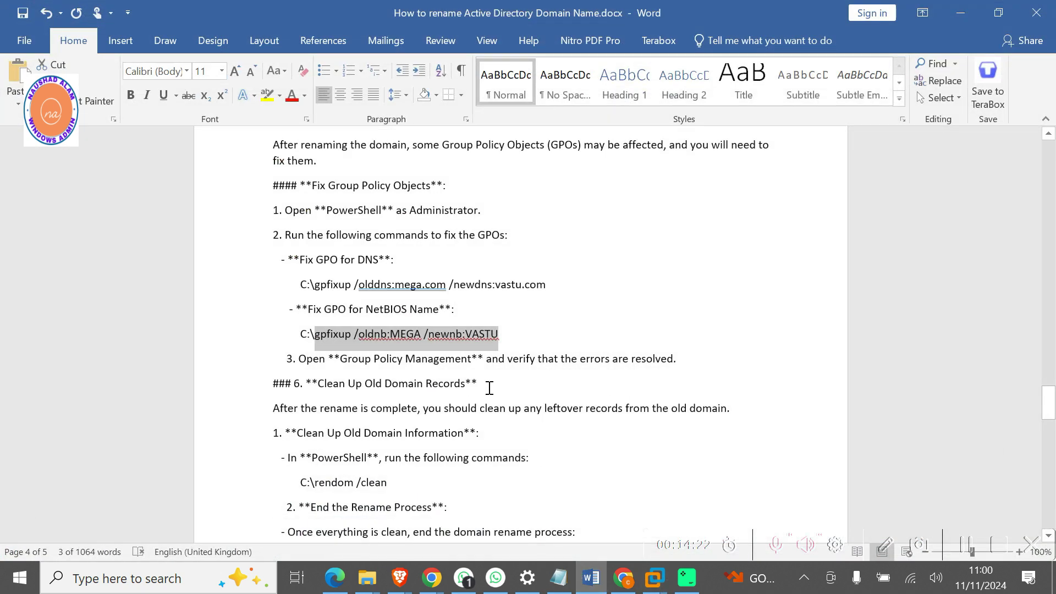
{"action": "scroll", "coordinate": [489, 388], "scroll_direction": "down", "scroll_amount": 3}
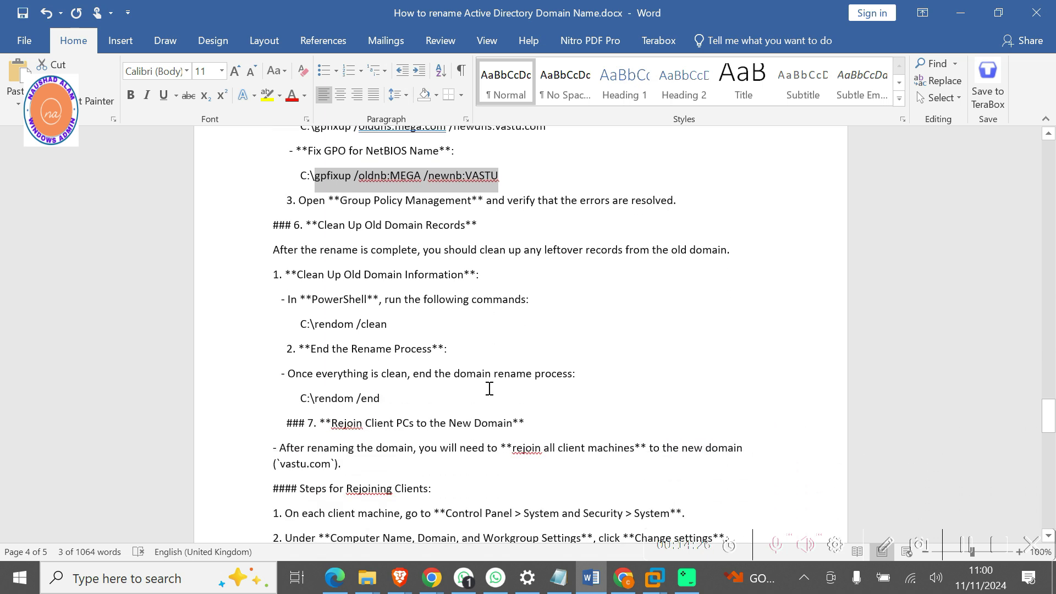
{"action": "scroll", "coordinate": [489, 388], "scroll_direction": "down", "scroll_amount": 2}
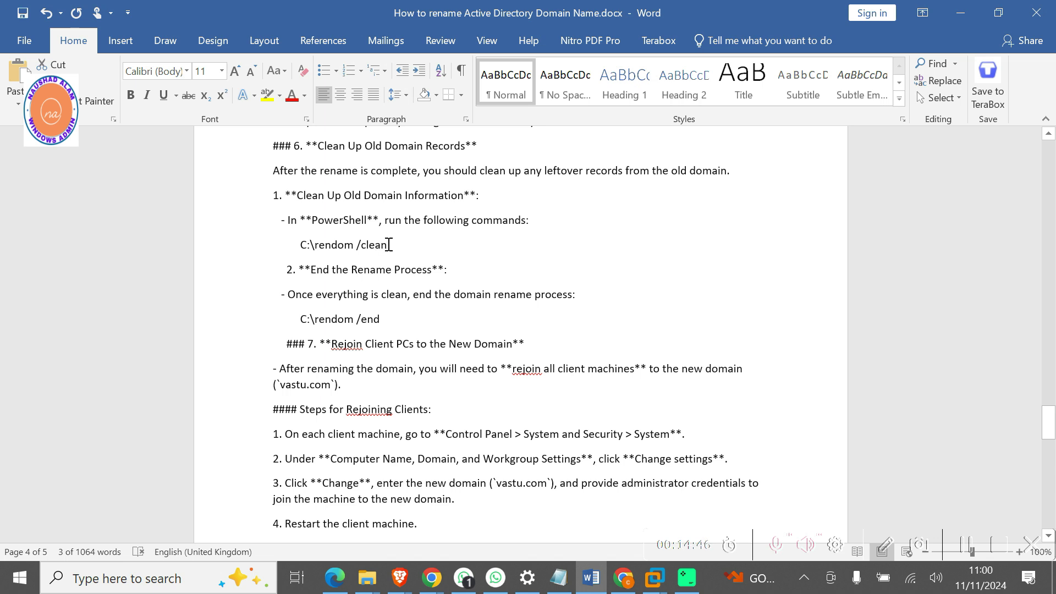
{"action": "left_click_drag", "start_coordinate": [389, 245], "coordinate": [346, 252]}
{"action": "key", "text": "super+c"}
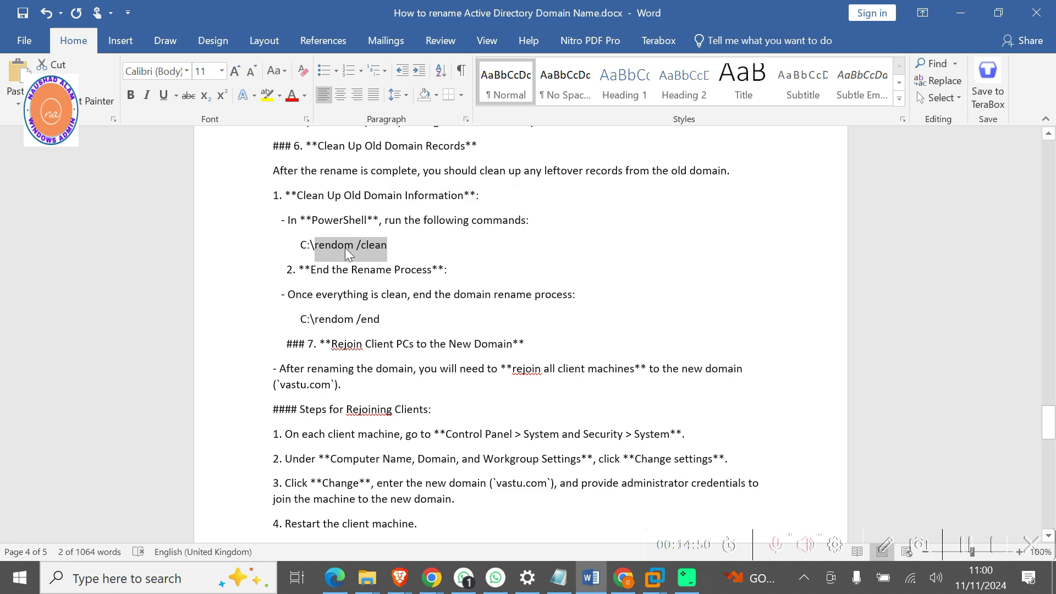
{"action": "left_click", "coordinate": [962, 13]}
Paste and run rendom /clean at the server's PowerShell prompt.
{"action": "right_click", "coordinate": [253, 192]}
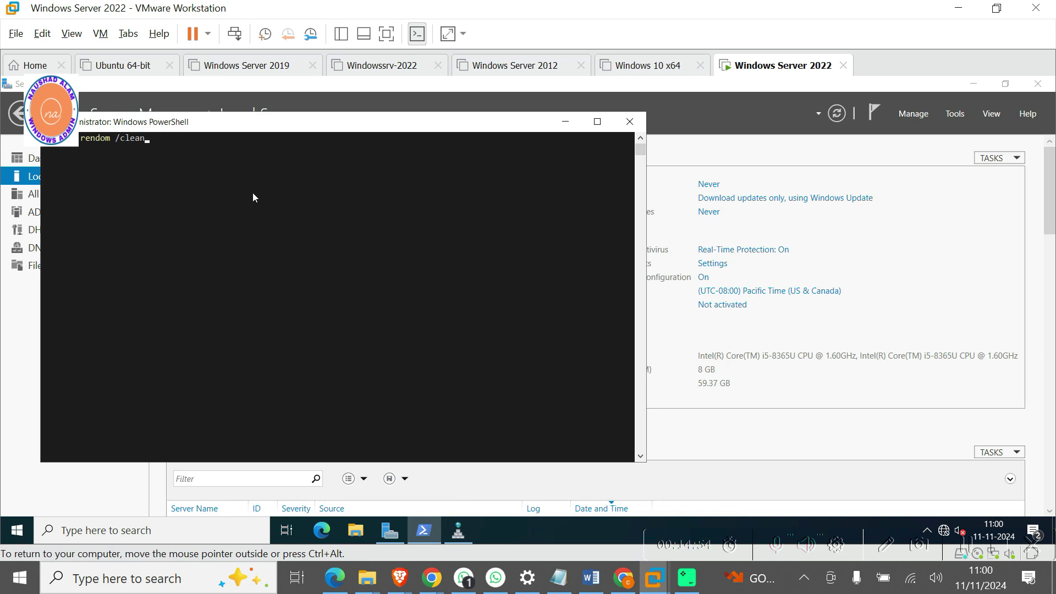
{"action": "key", "text": "Return"}
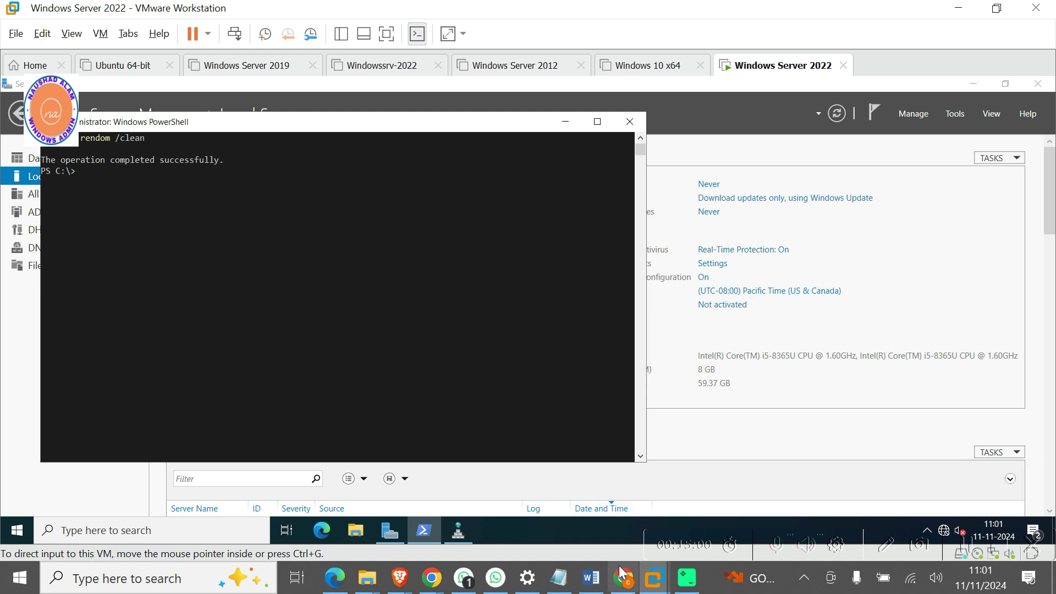
{"action": "left_click", "coordinate": [591, 577]}
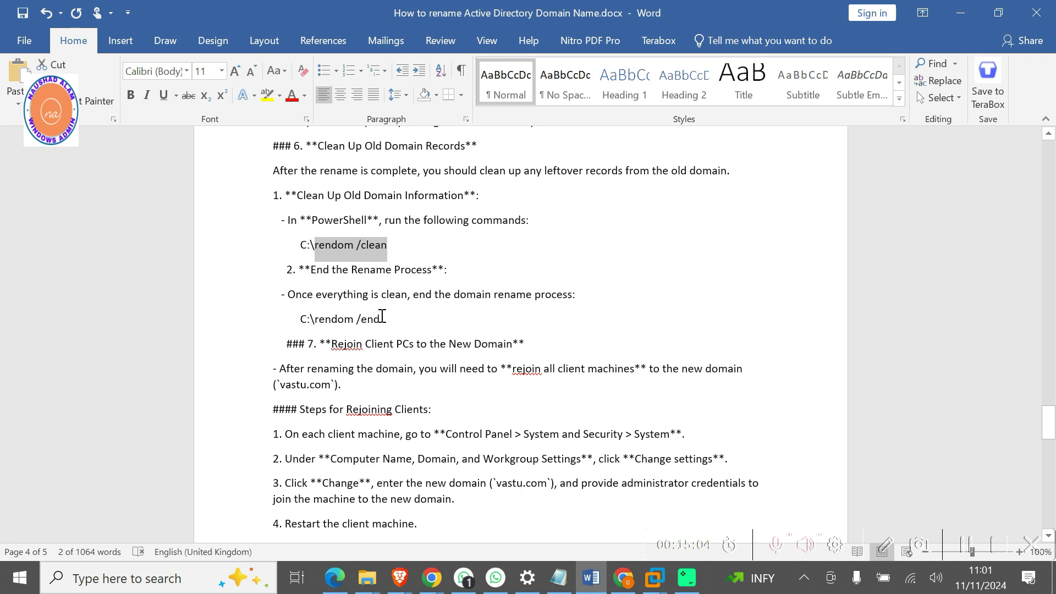
Copy rendom /end from the Word guide and run it in PowerShell.
{"action": "left_click_drag", "start_coordinate": [382, 318], "coordinate": [345, 324]}
{"action": "key", "text": "super+c"}
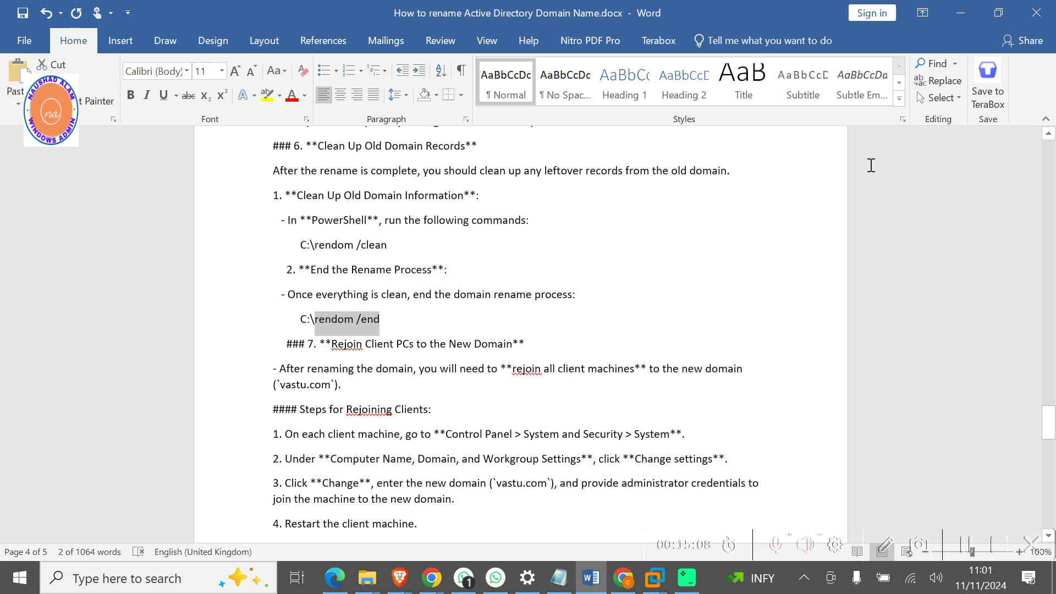
{"action": "left_click", "coordinate": [956, 18]}
{"action": "right_click", "coordinate": [254, 224]}
{"action": "key", "text": "Return"}
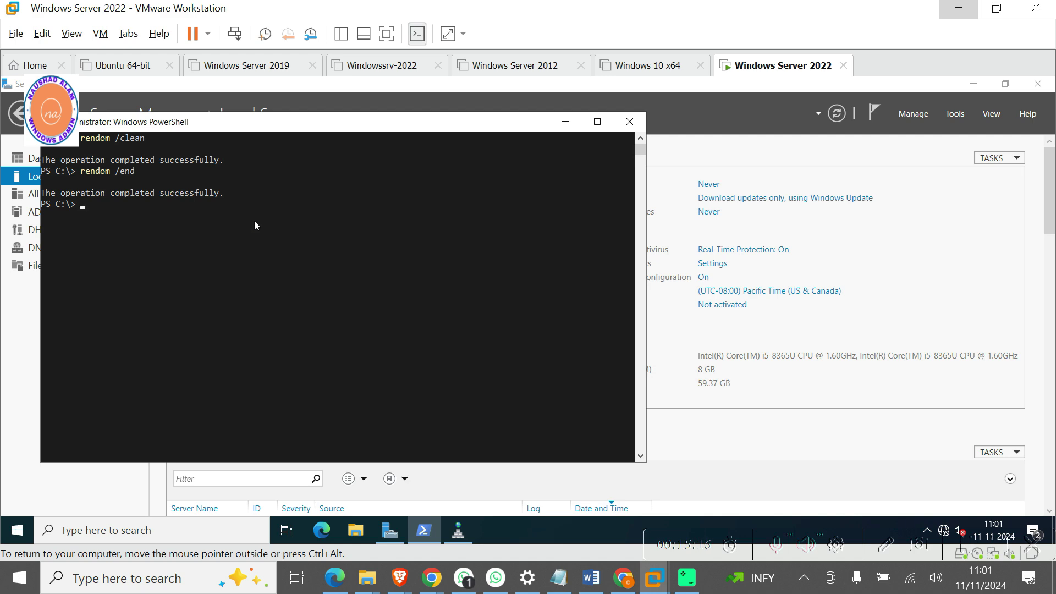
{"action": "left_click", "coordinate": [591, 577]}
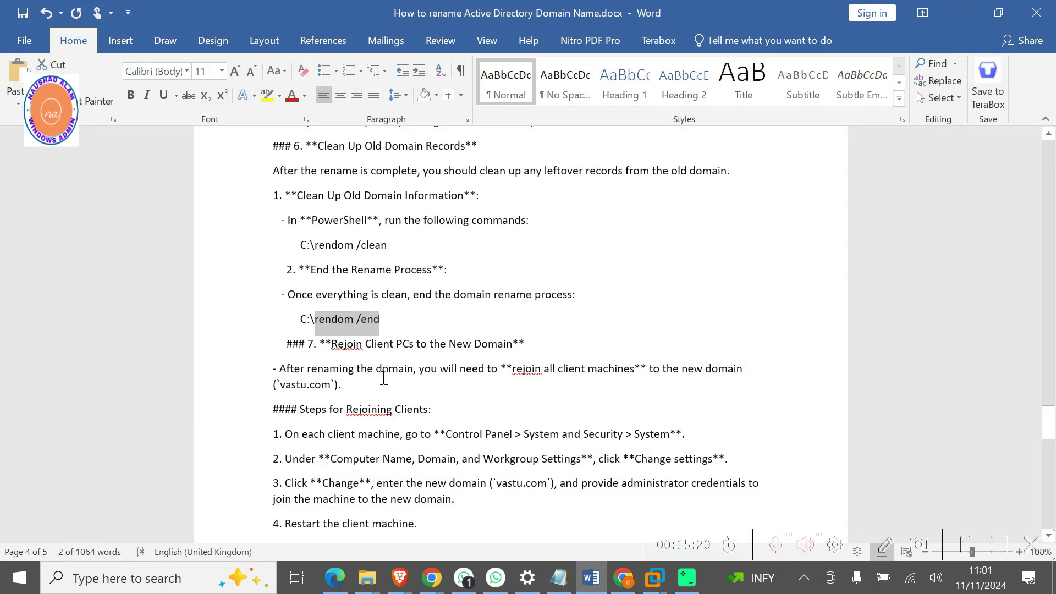
Scroll the Word guide down to the 'Steps for Rejoining Clients' list.
{"action": "scroll", "coordinate": [383, 379], "scroll_direction": "down", "scroll_amount": 2}
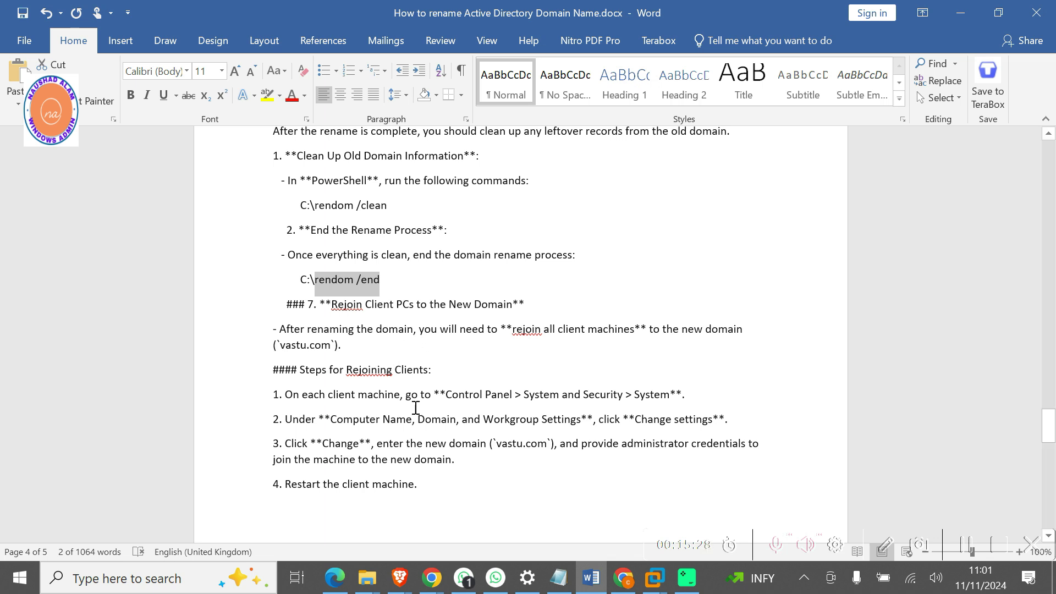
{"action": "scroll", "coordinate": [465, 380], "scroll_direction": "down", "scroll_amount": 3}
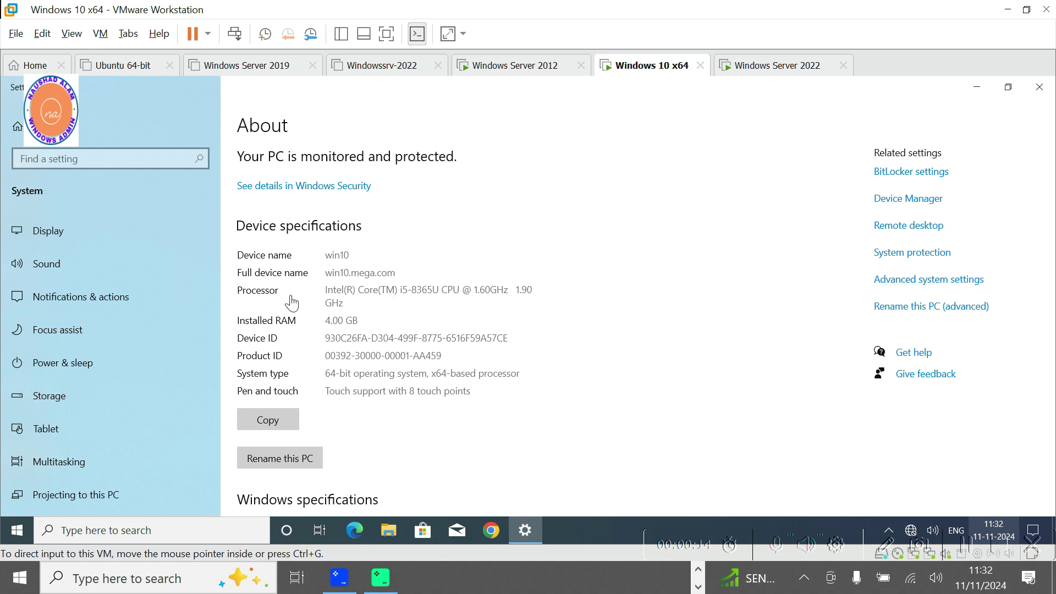
Switch the PC's membership from the mega.com domain to workgroup AAA and accept the warning.
{"action": "left_click", "coordinate": [901, 281]}
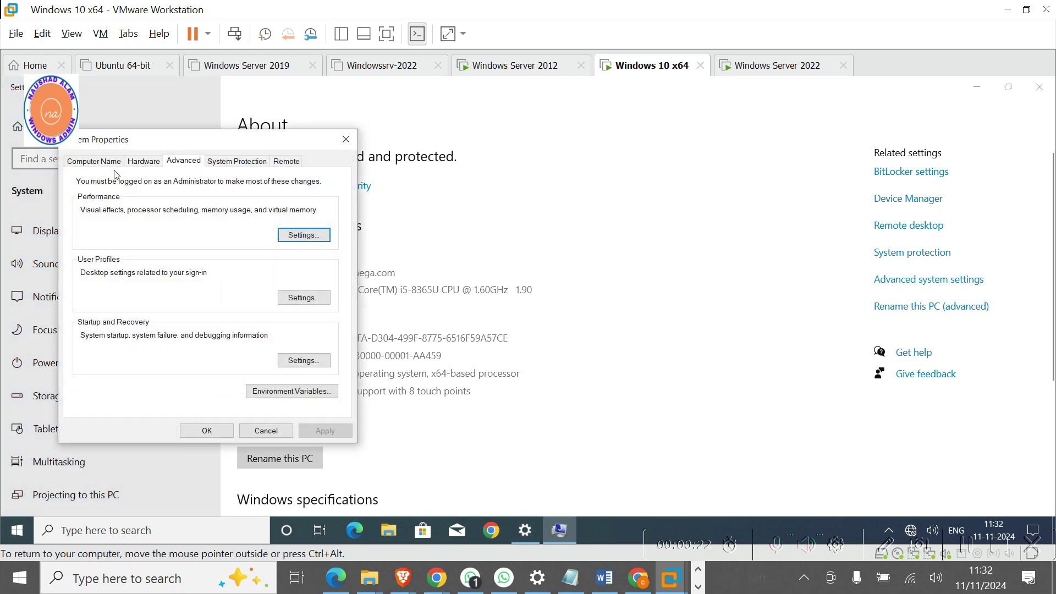
{"action": "left_click", "coordinate": [95, 161]}
{"action": "left_click", "coordinate": [304, 330]}
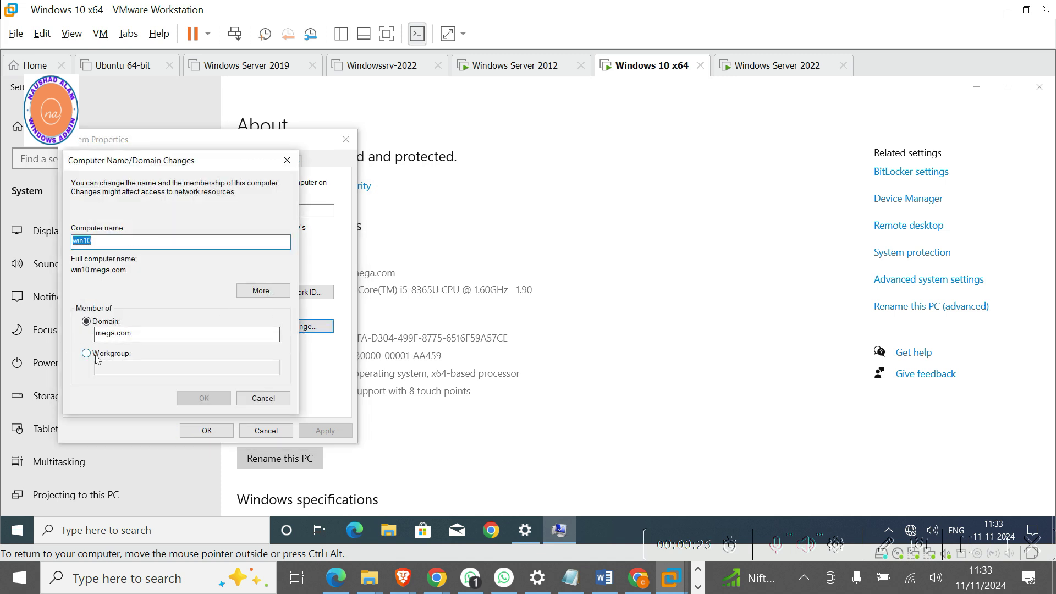
{"action": "left_click", "coordinate": [96, 356]}
{"action": "left_click", "coordinate": [116, 372]}
{"action": "type", "text": "A"}
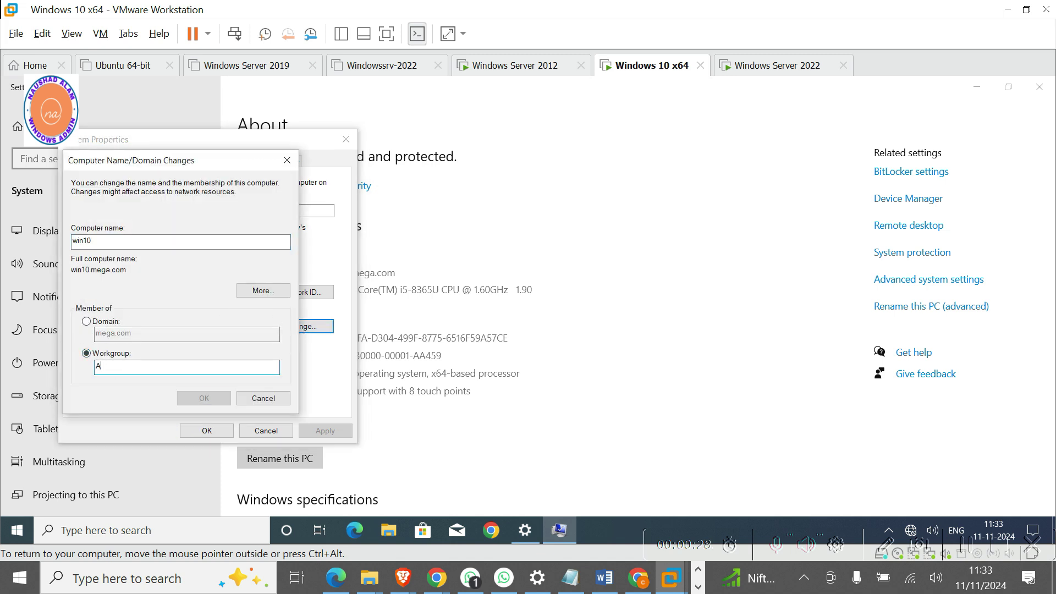
{"action": "type", "text": "AA"}
{"action": "left_click", "coordinate": [198, 398]}
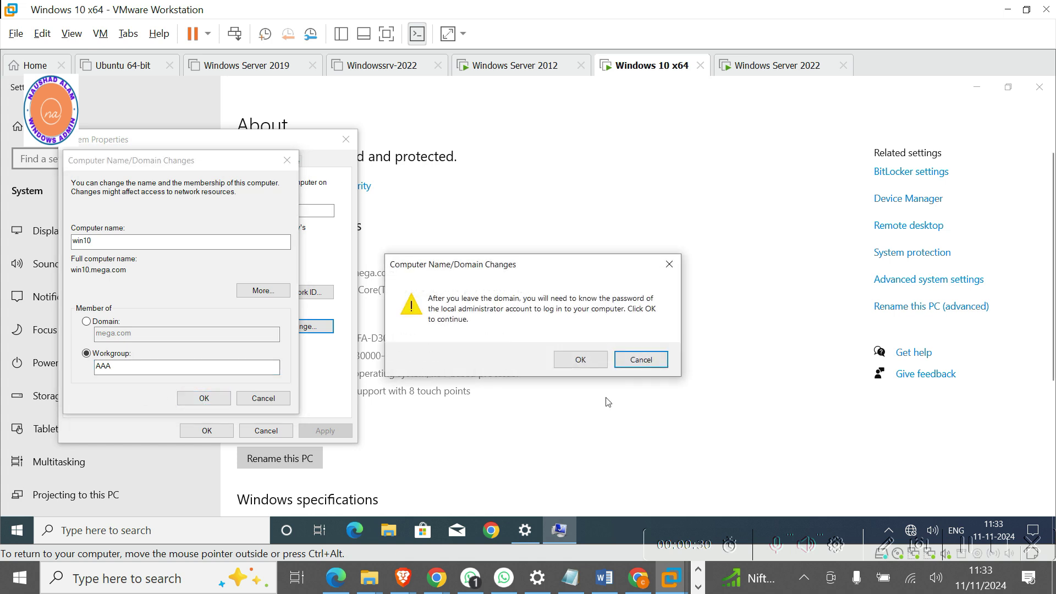
{"action": "left_click", "coordinate": [598, 362]}
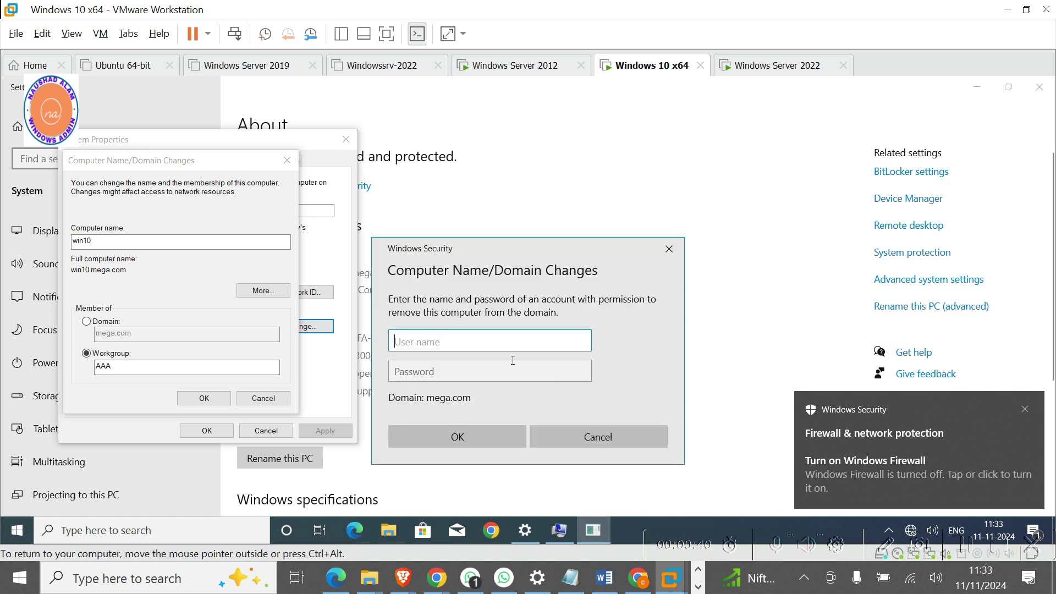
Authorize leaving the domain with administrator credentials and acknowledge the AAA workgroup welcome.
{"action": "type", "text": "adminis"}
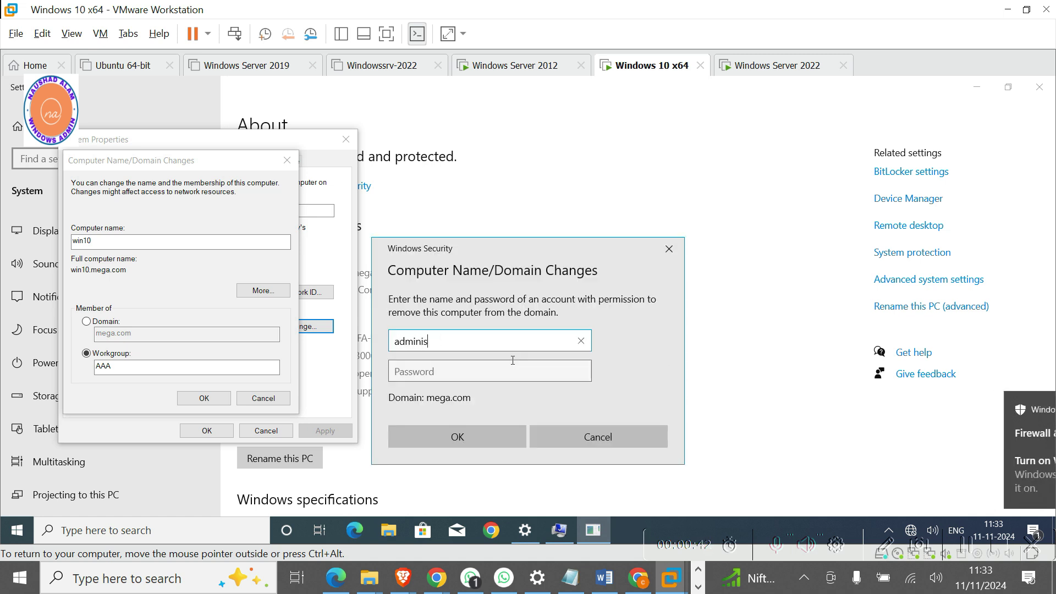
{"action": "type", "text": "trator"}
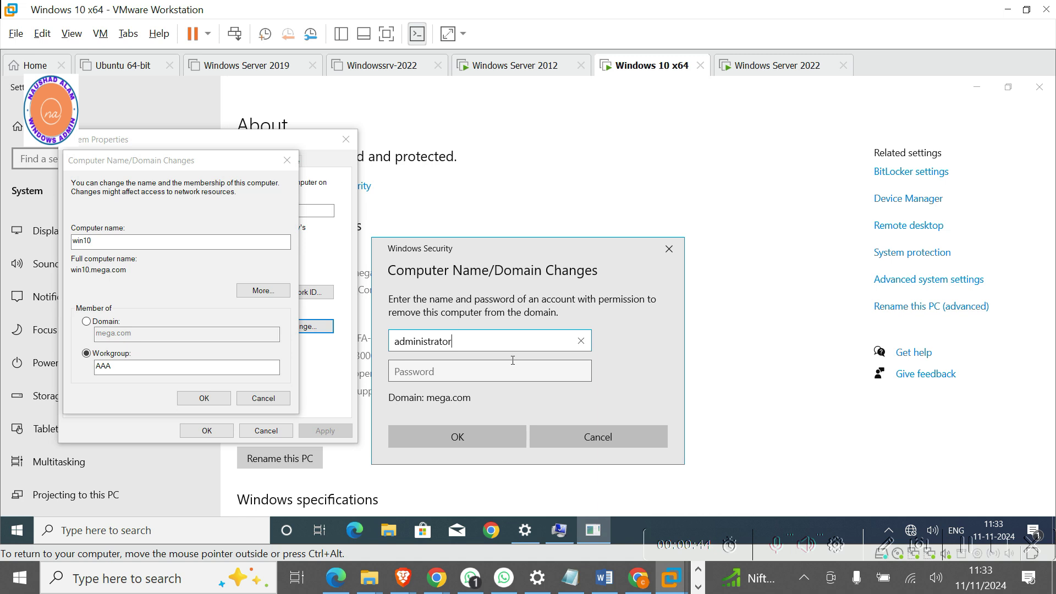
{"action": "key", "text": "Tab"}
{"action": "type", "text": "********"}
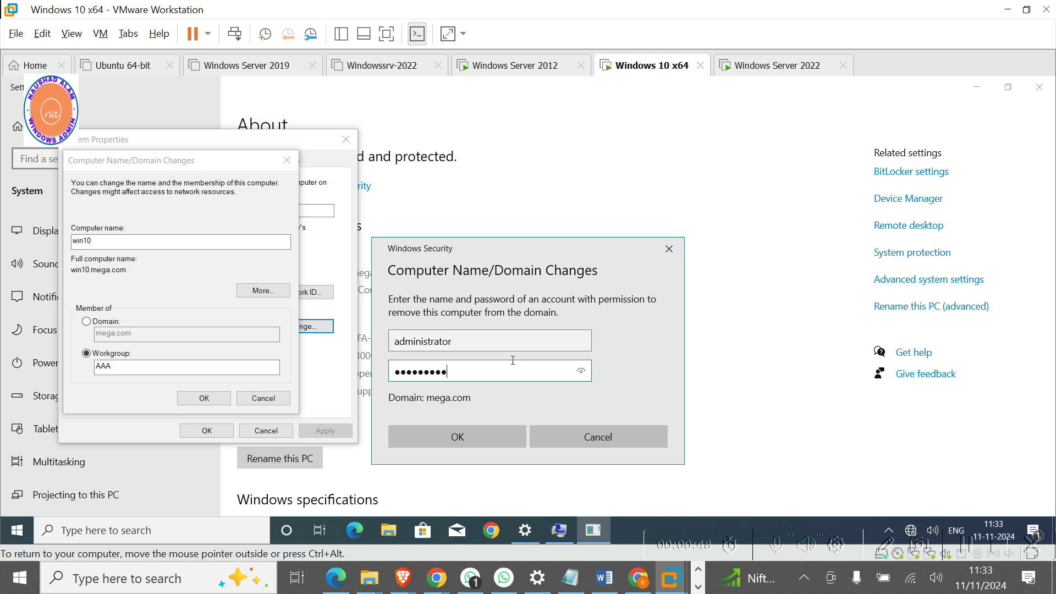
{"action": "key", "text": "Return"}
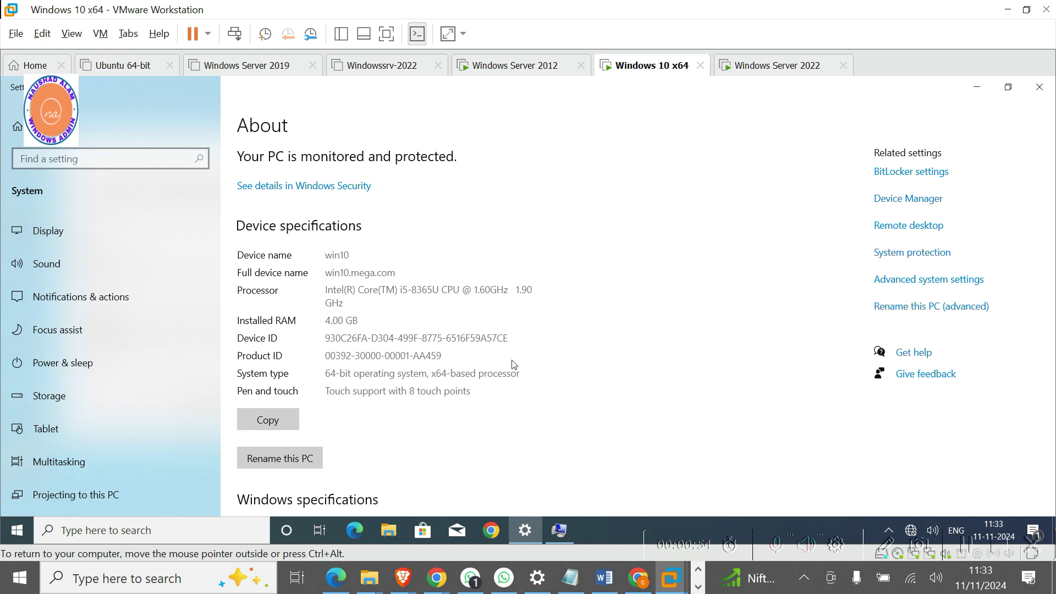
{"action": "left_click", "coordinate": [978, 89]}
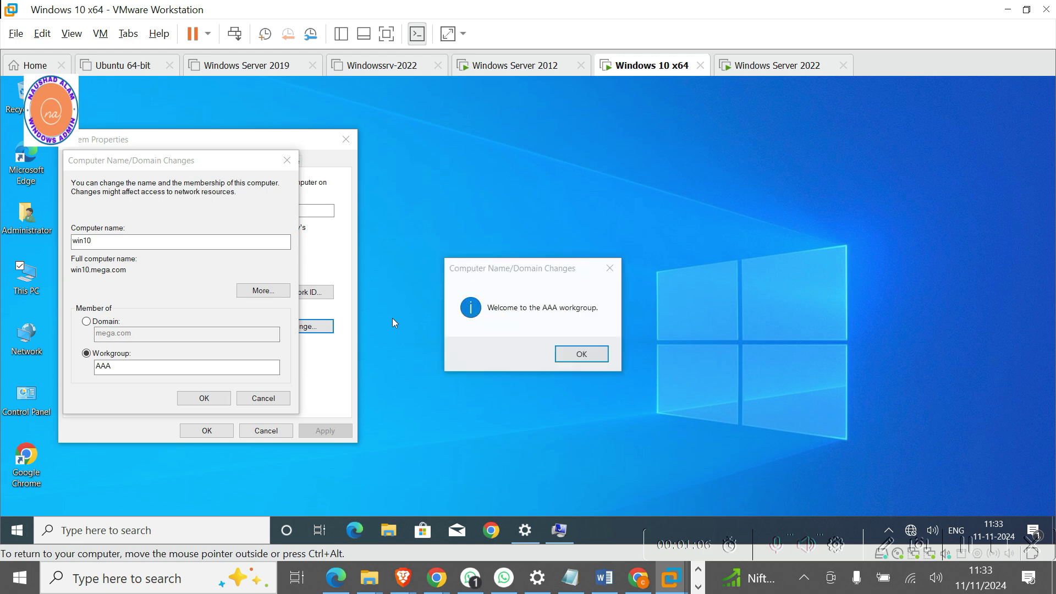
{"action": "left_click", "coordinate": [575, 355]}
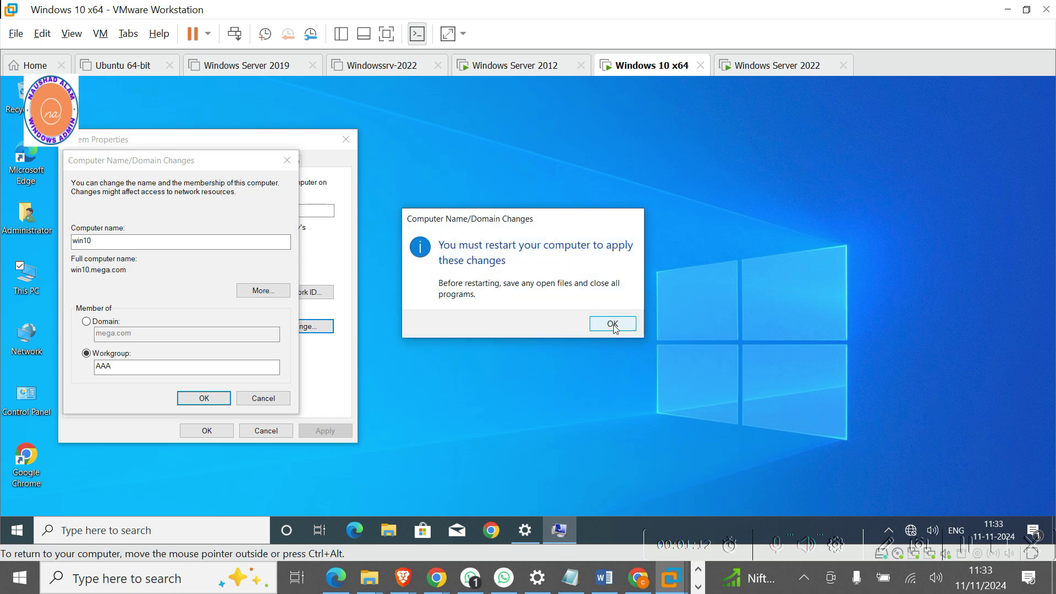
Acknowledge the restart notice, close System Properties, and restart the PC now.
{"action": "left_click", "coordinate": [613, 324]}
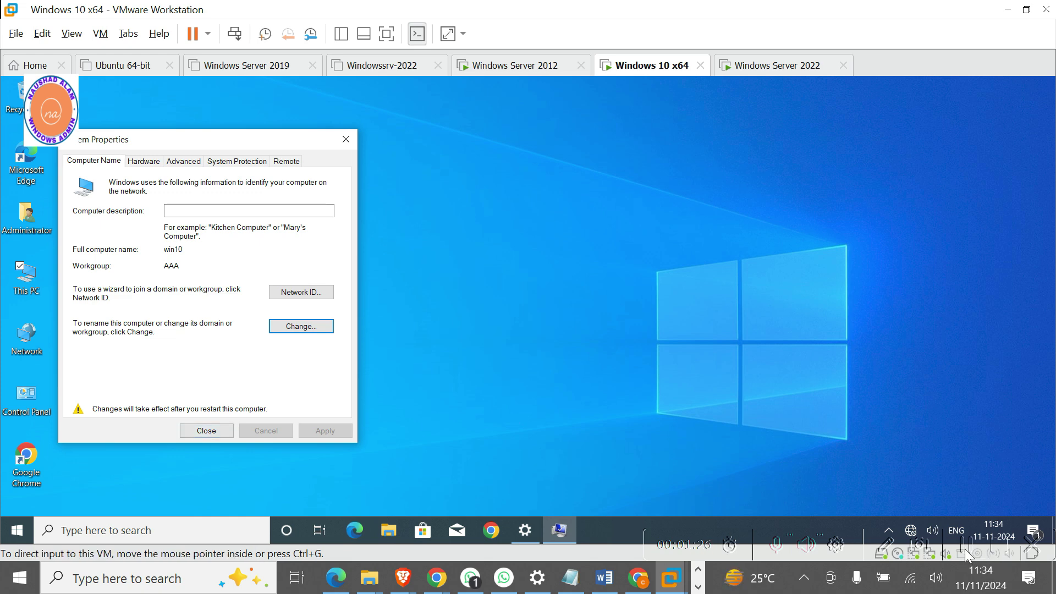
{"action": "left_click", "coordinate": [208, 433]}
{"action": "left_click", "coordinate": [520, 319]}
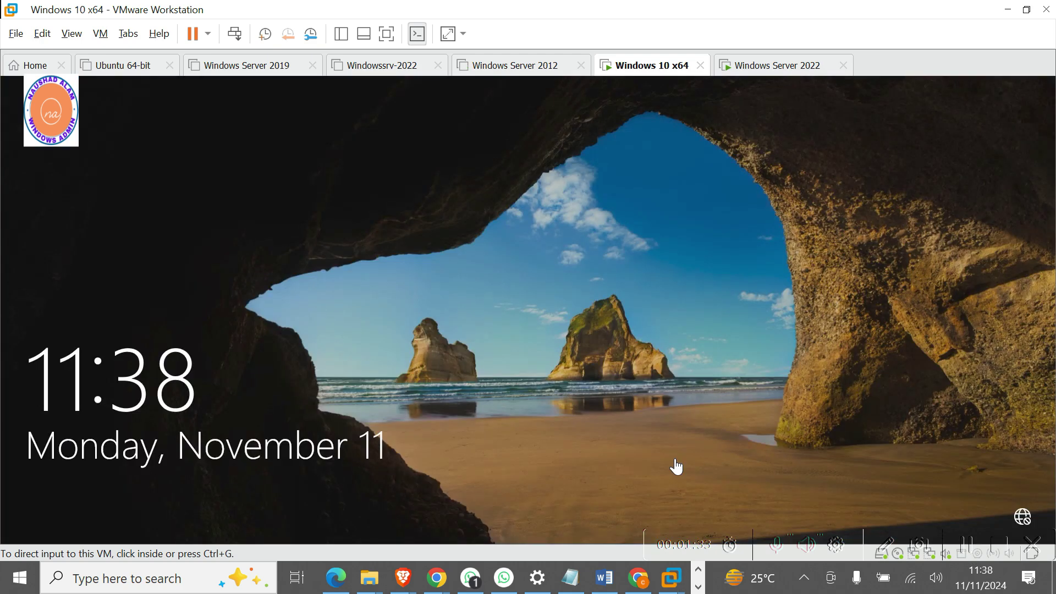
Sign in to the local account, retrying the password after incorrect-password errors.
{"action": "left_click", "coordinate": [153, 422]}
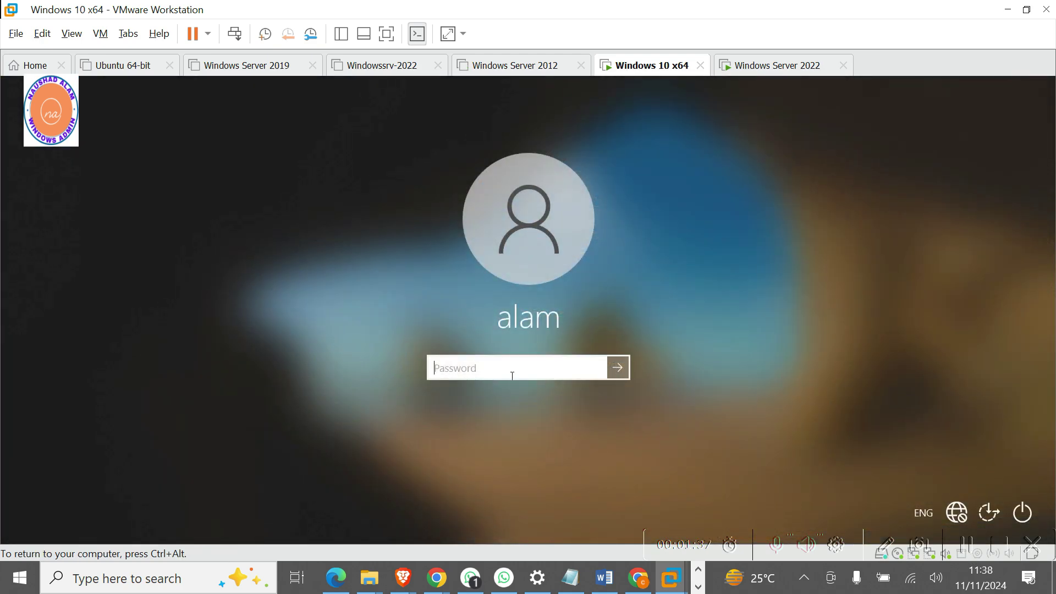
{"action": "type", "text": "*********"}
{"action": "key", "text": "Return"}
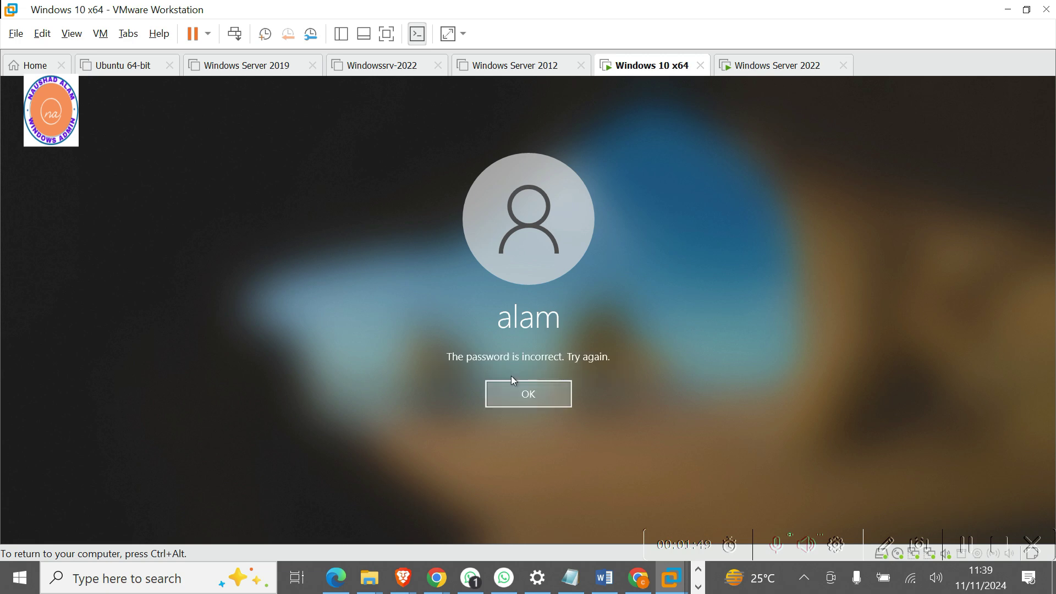
{"action": "key", "text": "Return"}
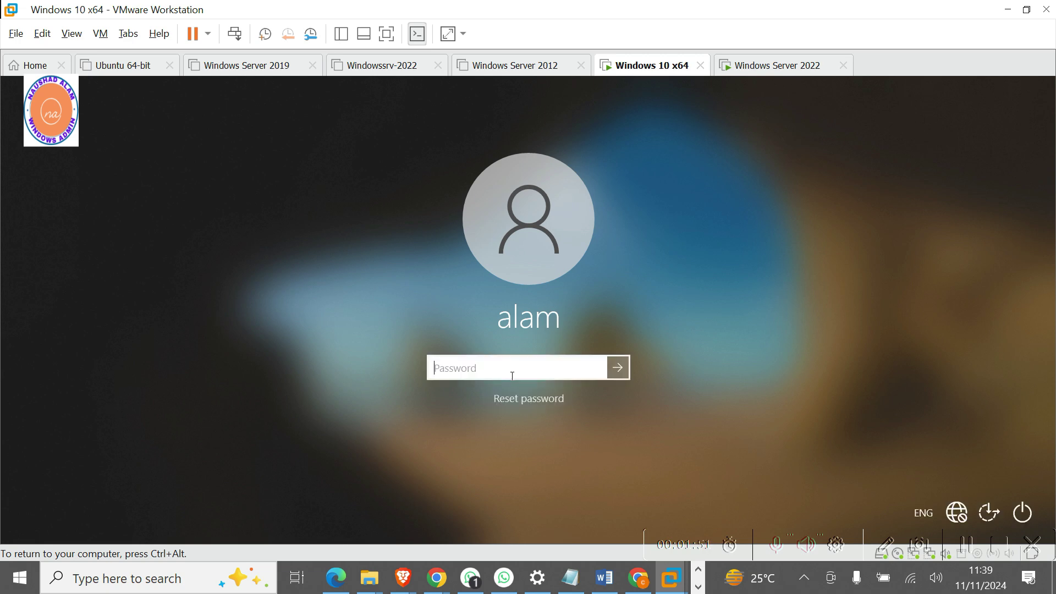
{"action": "type", "text": "*********"}
{"action": "key", "text": "Return"}
{"action": "key", "text": "Return"}
{"action": "type", "text": "****"}
{"action": "key", "text": "Return"}
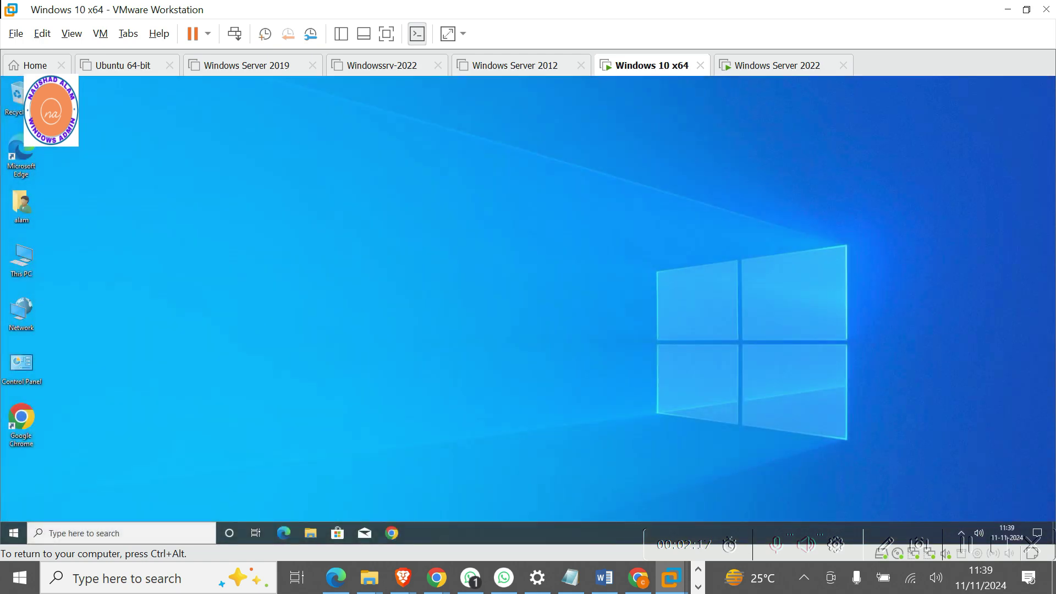
{"action": "key", "text": "ctrl+alt"}
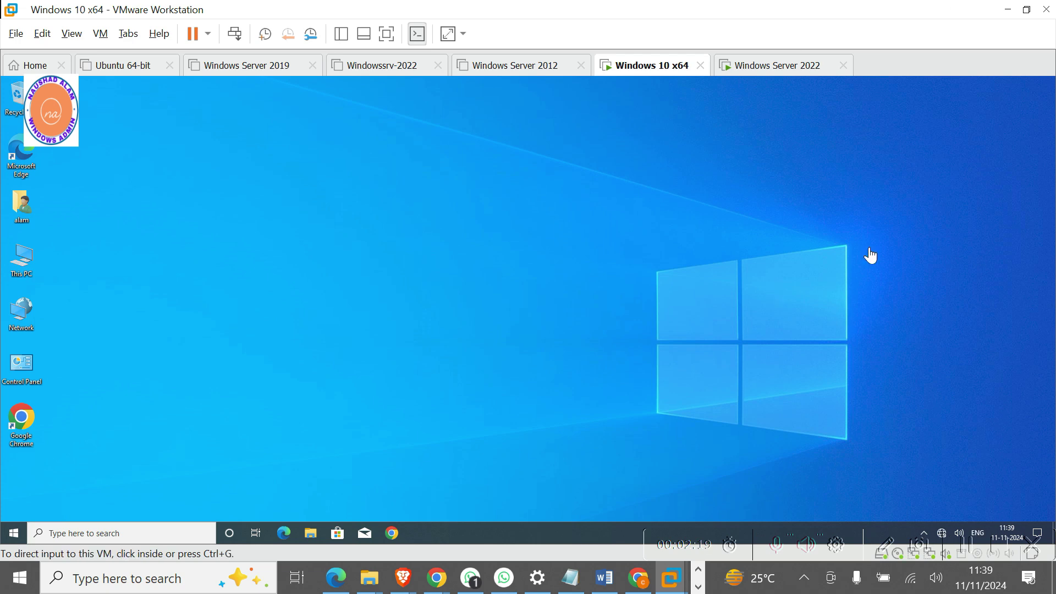
Open the Computer Name change dialog via This PC properties and Advanced system settings.
{"action": "left_click", "coordinate": [738, 313]}
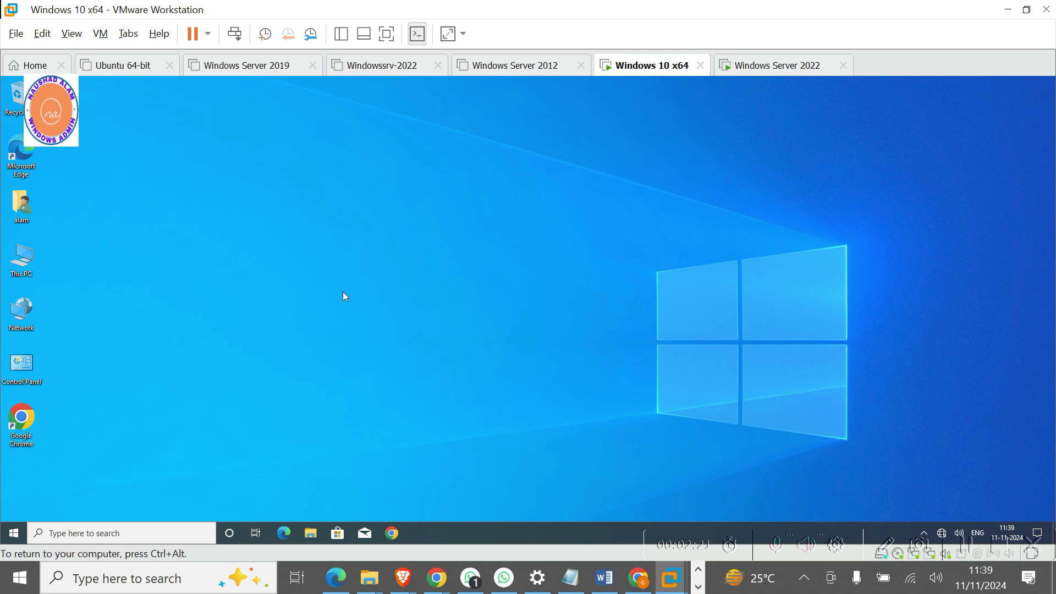
{"action": "right_click", "coordinate": [21, 269]}
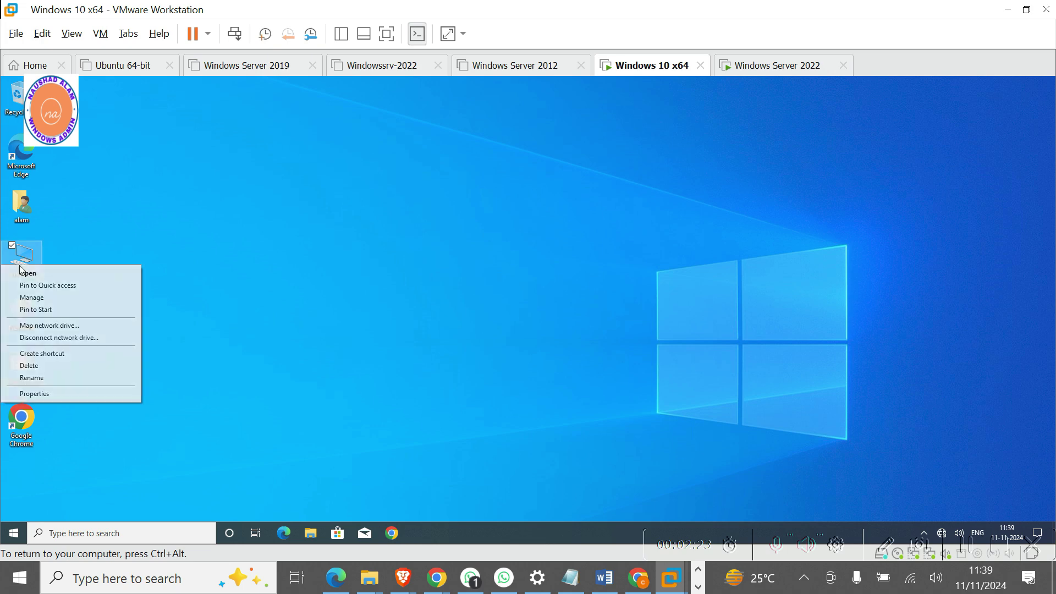
{"action": "left_click", "coordinate": [45, 395]}
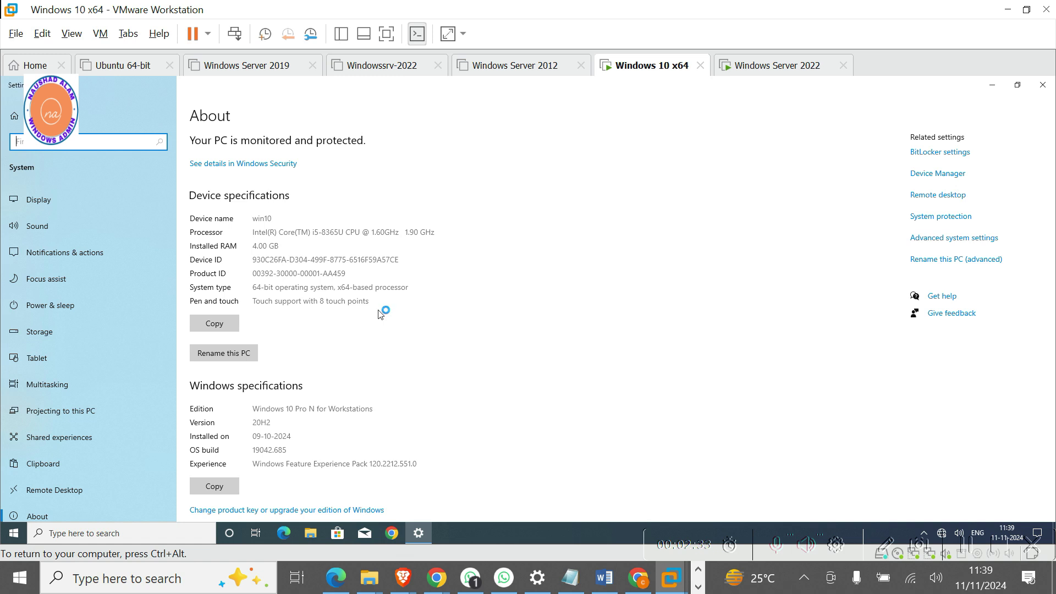
{"action": "left_click", "coordinate": [946, 241]}
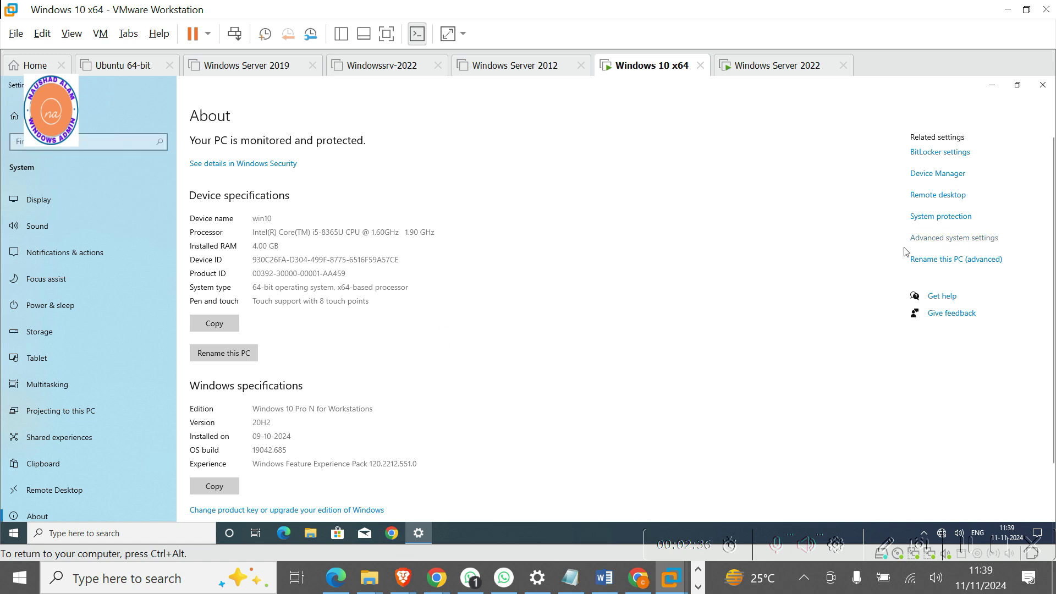
{"action": "left_click", "coordinate": [938, 244]}
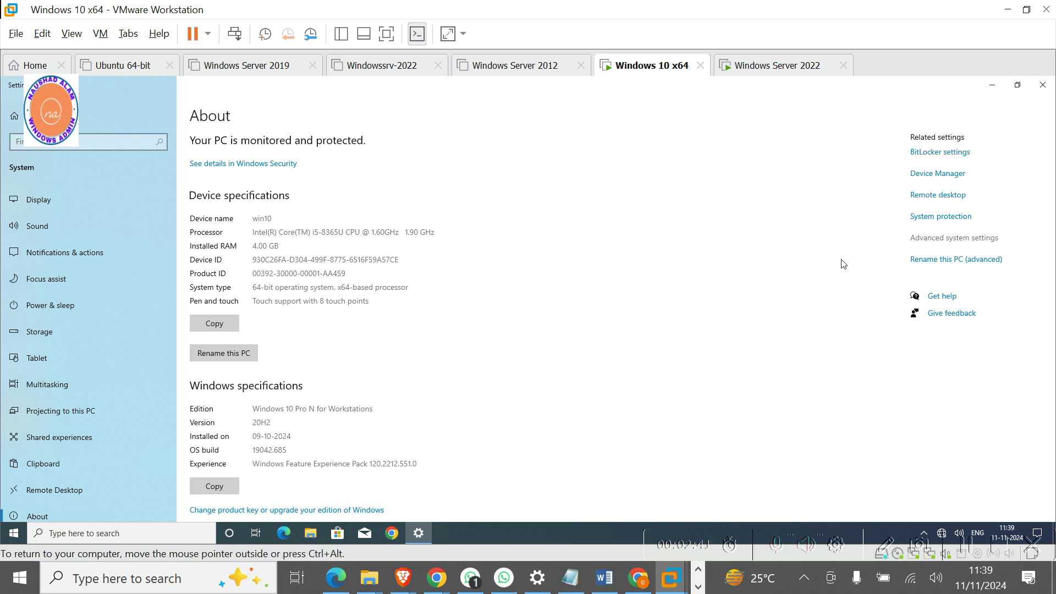
{"action": "left_click", "coordinate": [995, 87]}
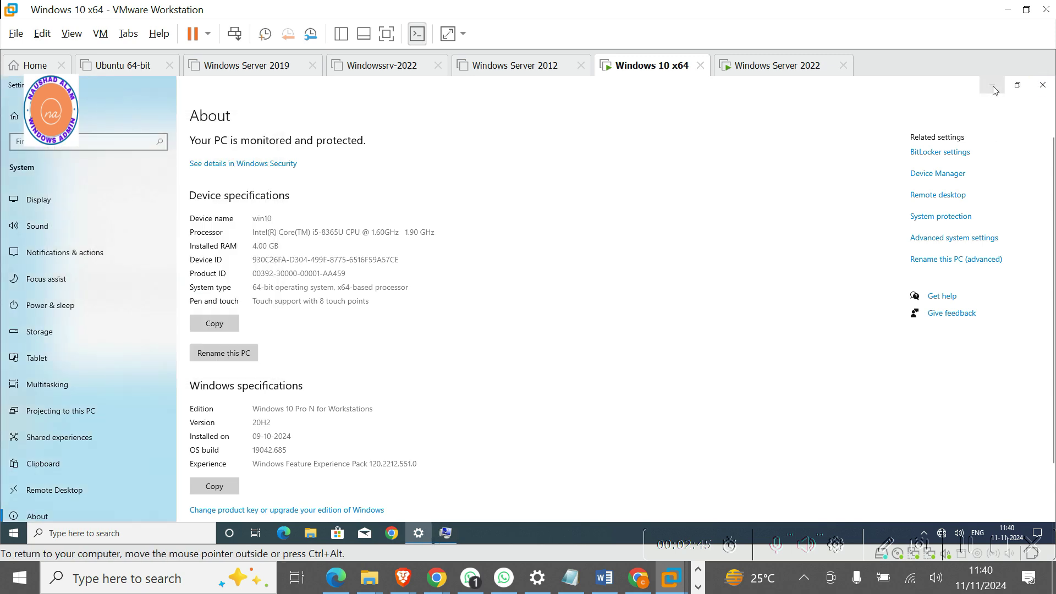
{"action": "left_click", "coordinate": [994, 87]}
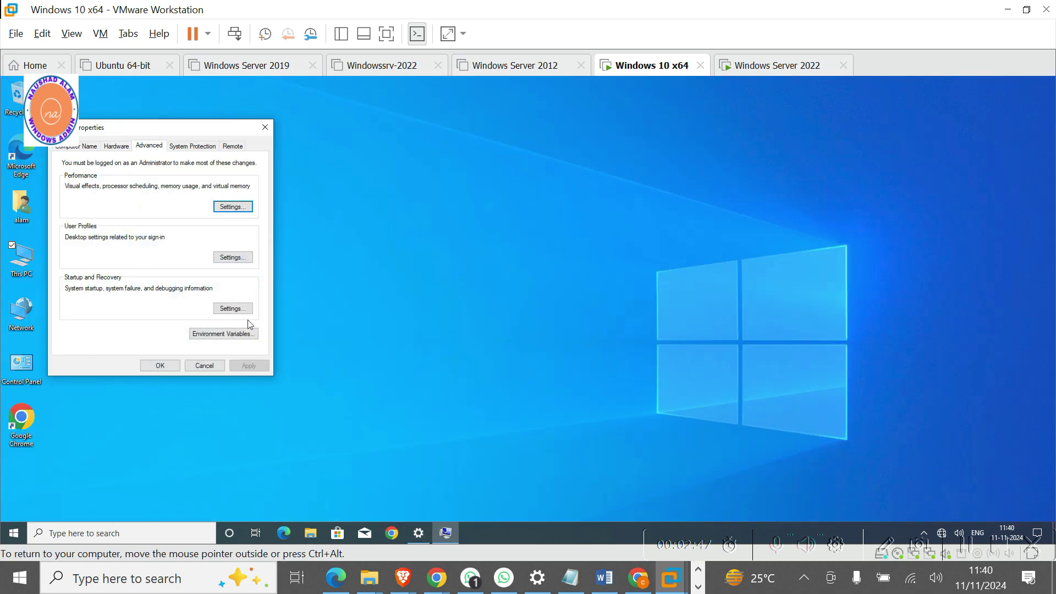
{"action": "left_click", "coordinate": [73, 148]}
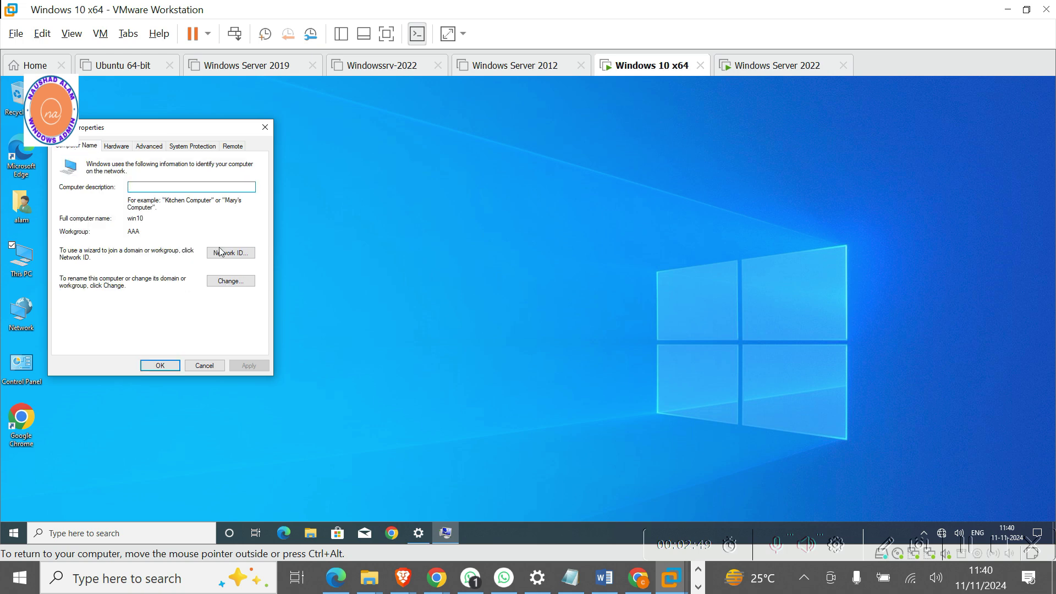
{"action": "left_click", "coordinate": [230, 281]}
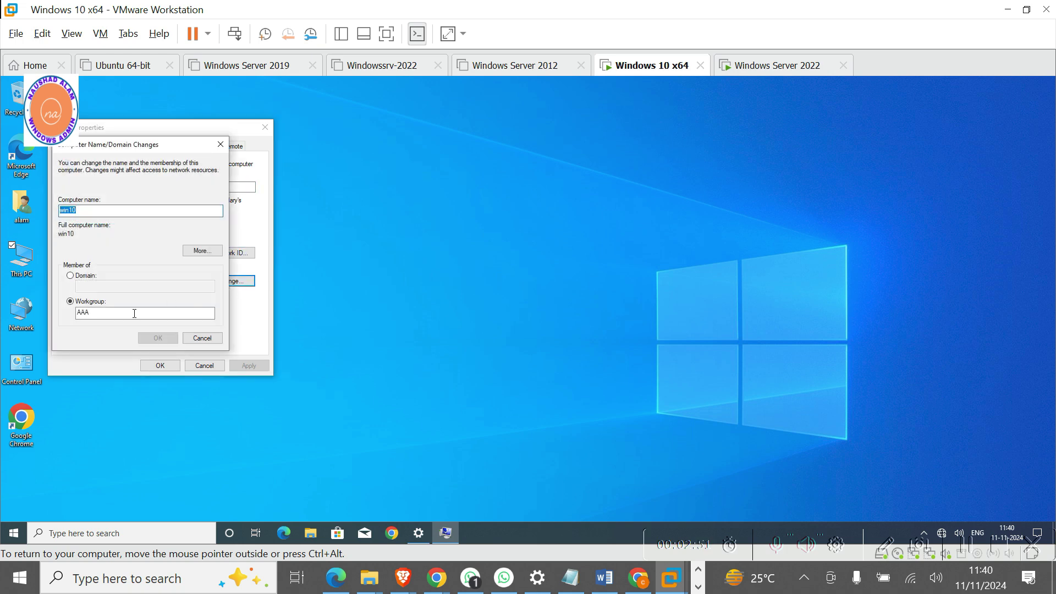
Try joining domain vastu.com and dismiss the domain-controller-not-contacted error.
{"action": "left_click", "coordinate": [78, 277]}
{"action": "left_click", "coordinate": [88, 286]}
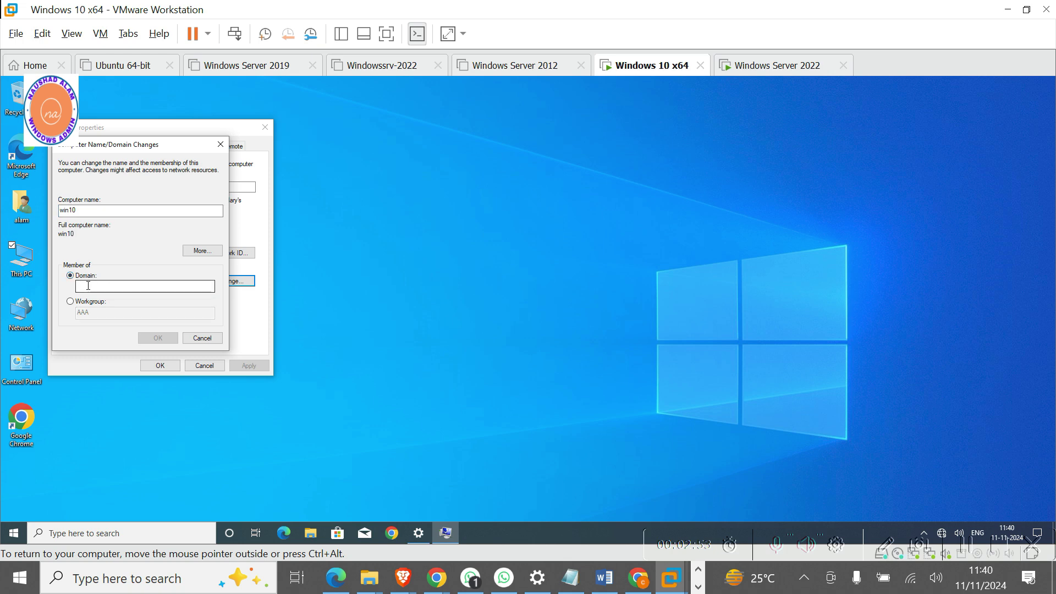
{"action": "type", "text": "vastu"}
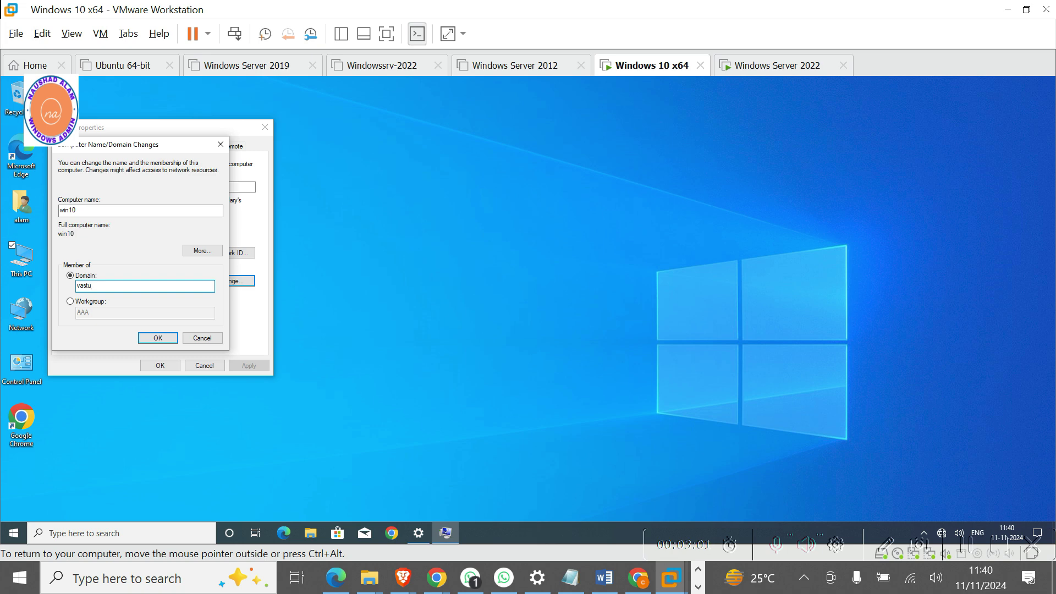
{"action": "type", "text": "om"}
{"action": "left_click", "coordinate": [158, 339]}
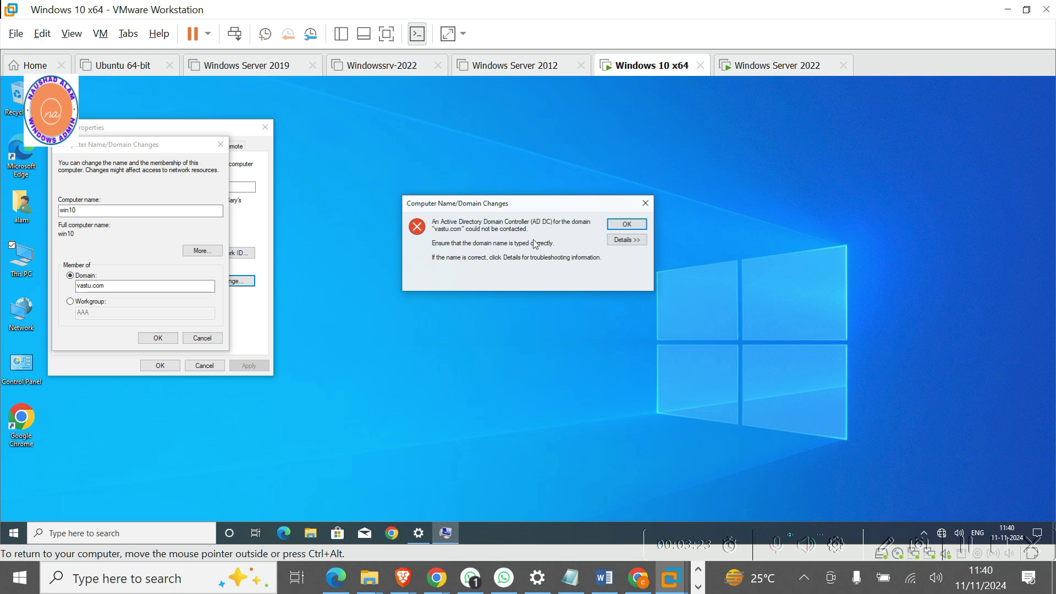
{"action": "left_click", "coordinate": [628, 225]}
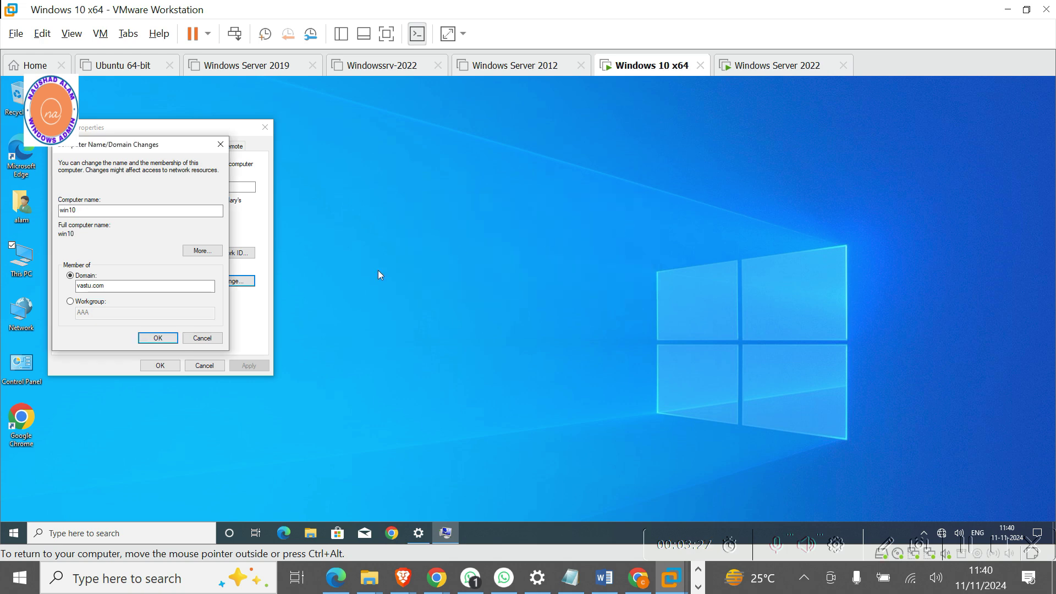
{"action": "right_click", "coordinate": [26, 328]}
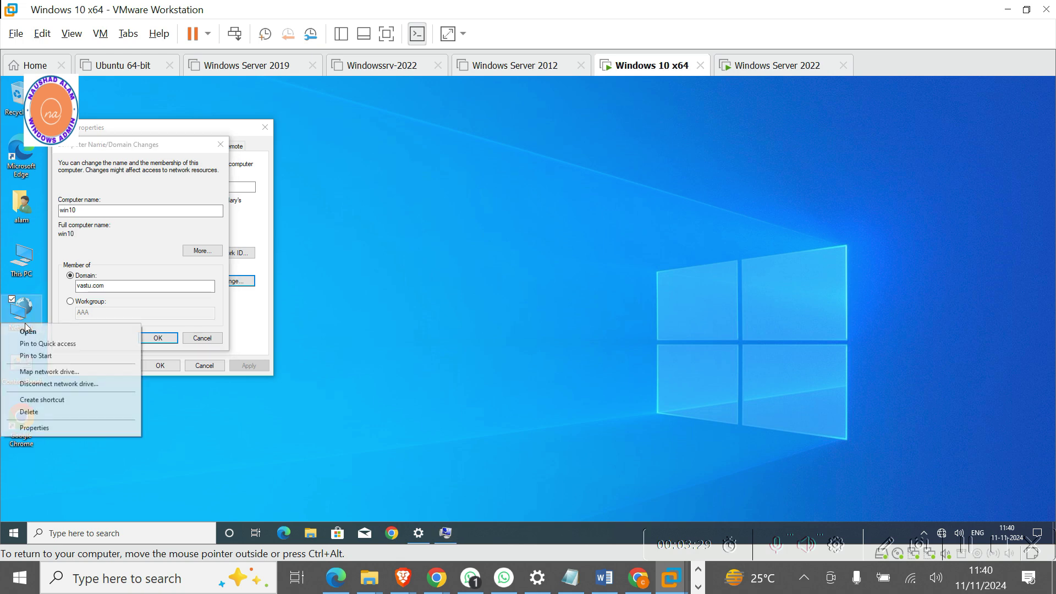
Disable and re-enable the Ethernet0 adapter, then retry the vastu.com domain join.
{"action": "left_click", "coordinate": [22, 430]}
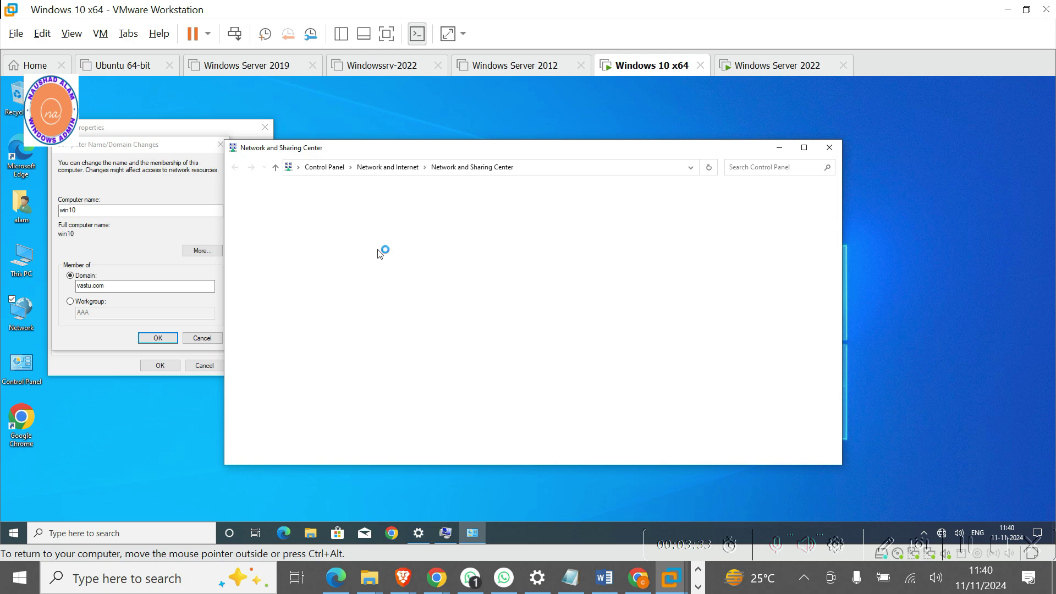
{"action": "left_click", "coordinate": [283, 213]}
{"action": "left_click", "coordinate": [308, 228]}
{"action": "left_click", "coordinate": [338, 202]}
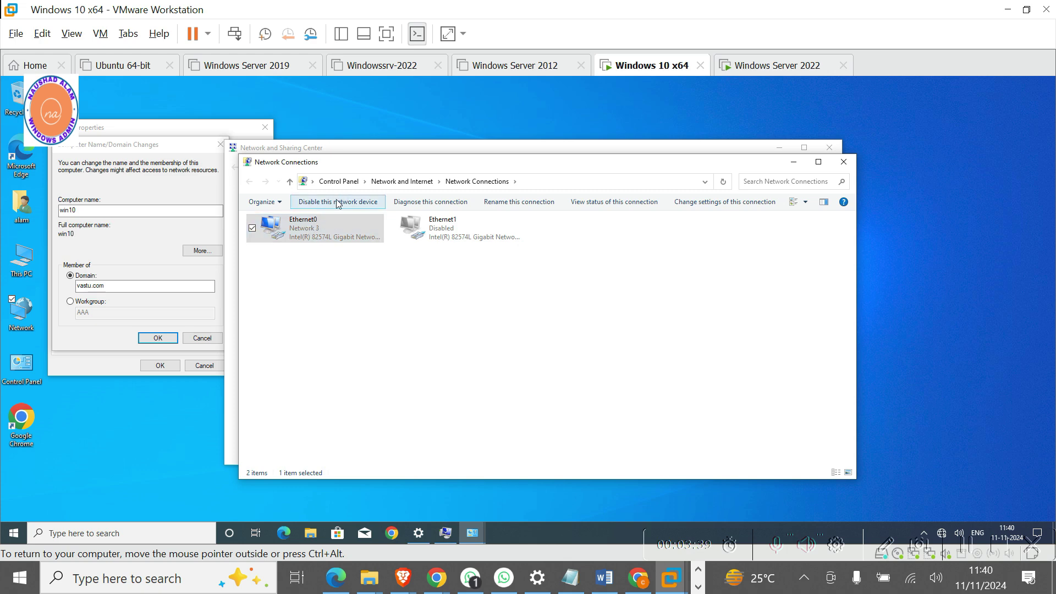
{"action": "left_click", "coordinate": [329, 202]}
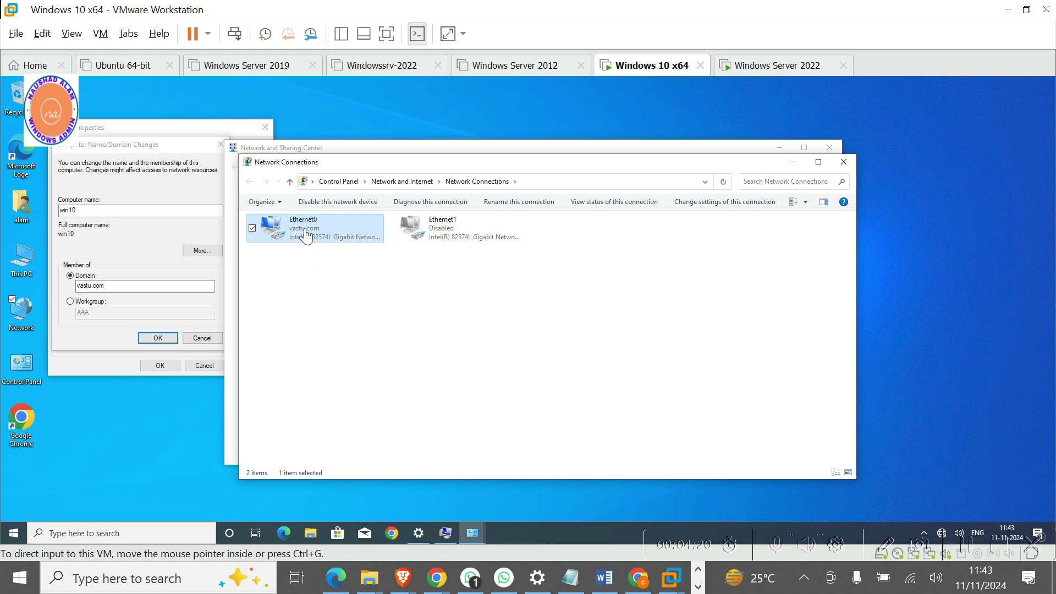
{"action": "left_click", "coordinate": [165, 308]}
Confirm the vastu.com join and authorize it with the administrator account credentials.
{"action": "left_click", "coordinate": [158, 337]}
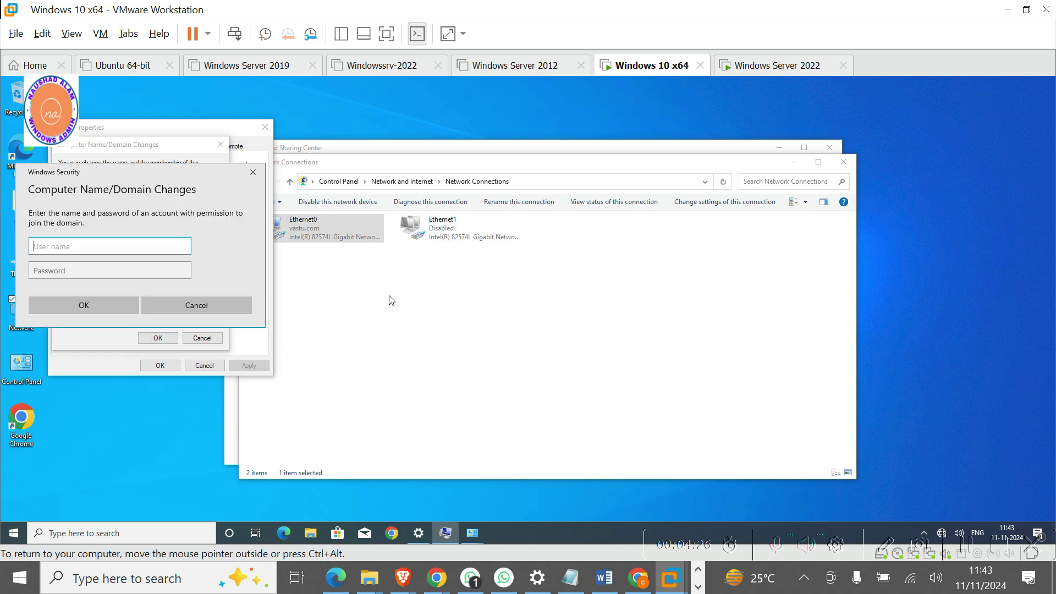
{"action": "type", "text": "administratot"}
{"action": "key", "text": "BackSpace"}
{"action": "type", "text": "r"}
{"action": "key", "text": "Tab"}
{"action": "type", "text": "••••"}
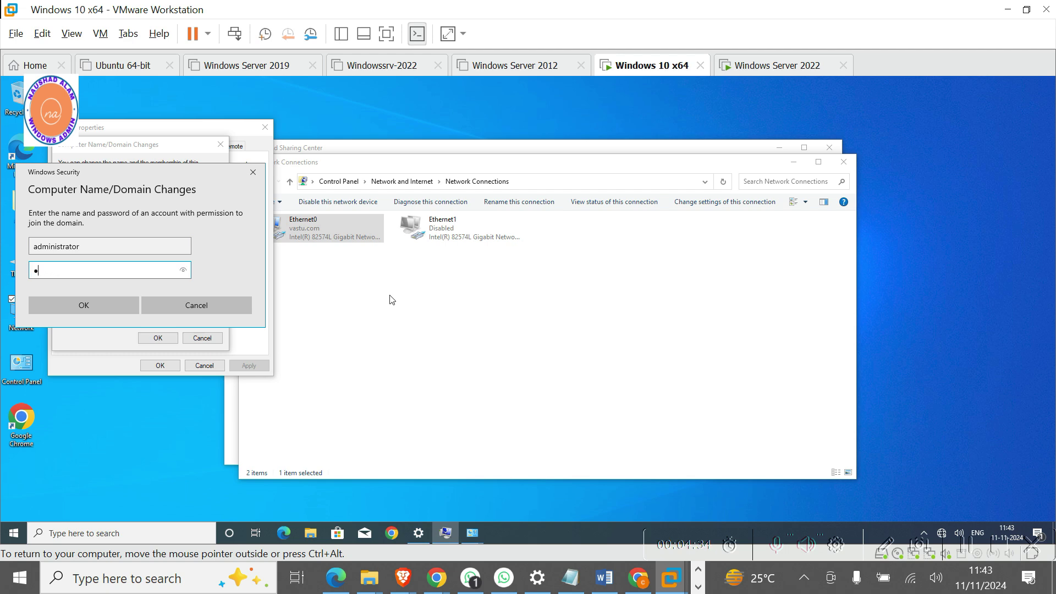
{"action": "type", "text": "•••••"}
{"action": "left_click", "coordinate": [75, 309]}
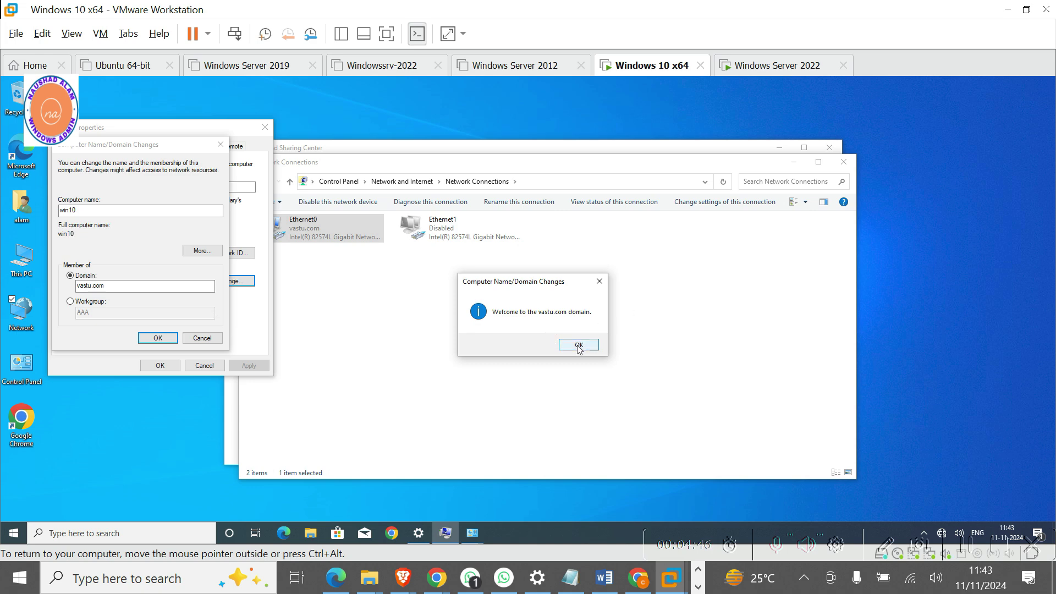
Acknowledge the vastu.com welcome and restart notices, close System Properties, and restart now.
{"action": "left_click", "coordinate": [579, 348]}
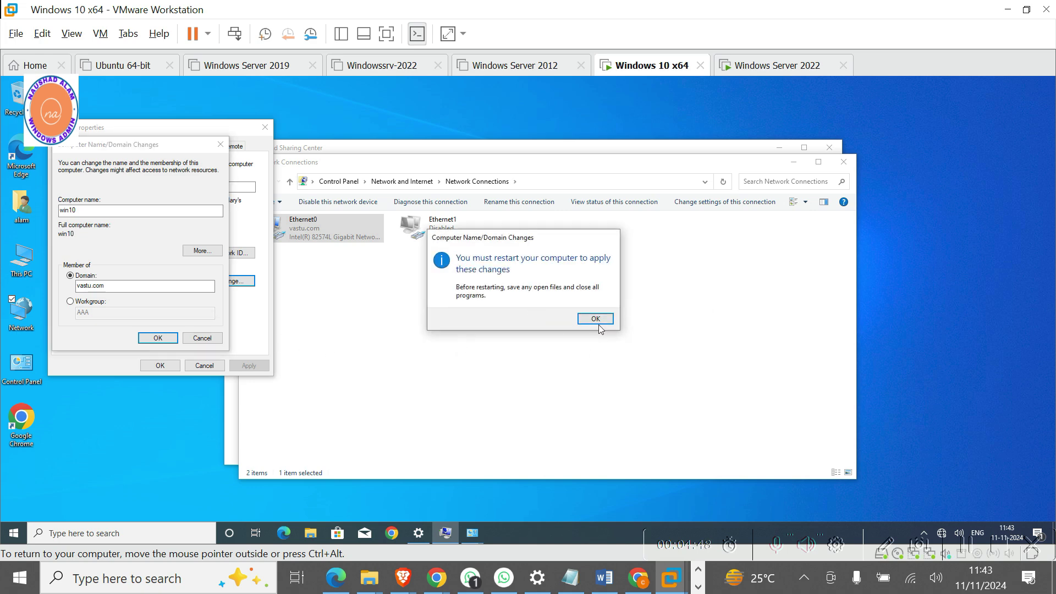
{"action": "left_click", "coordinate": [595, 319]}
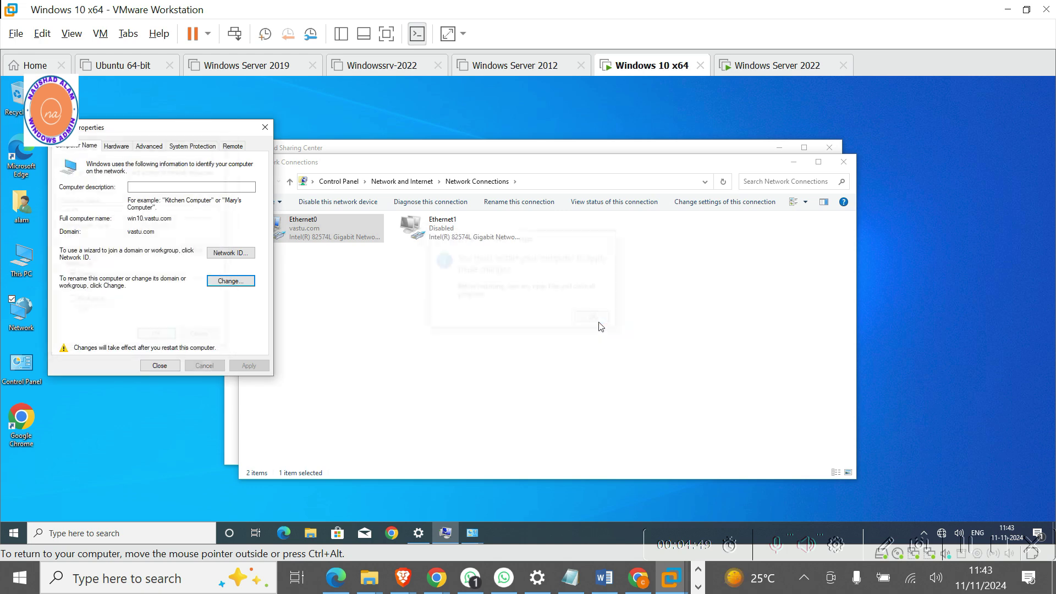
{"action": "left_click", "coordinate": [159, 365]}
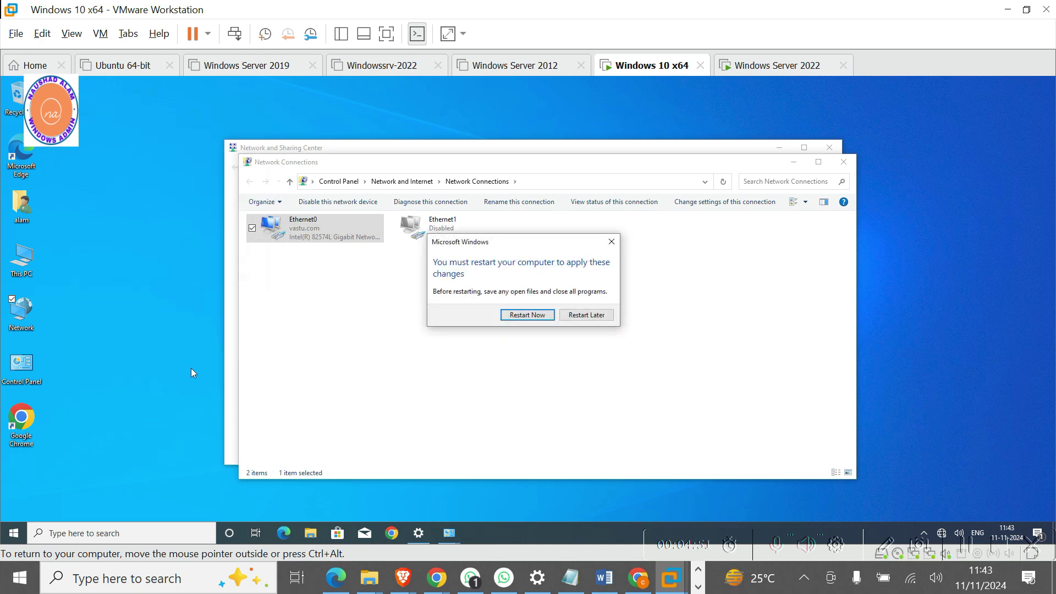
{"action": "left_click", "coordinate": [527, 316]}
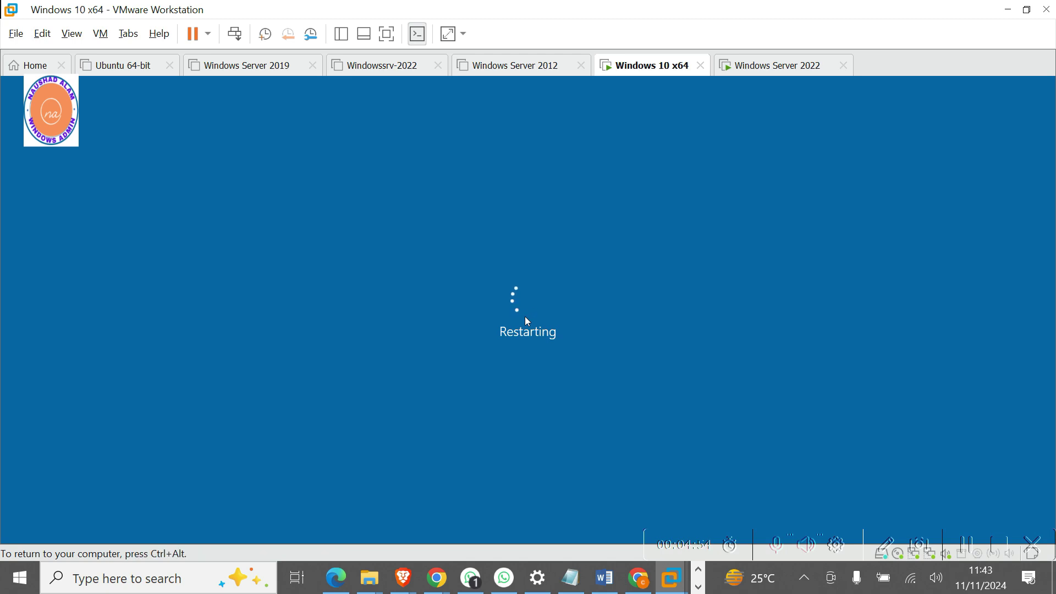
{"action": "left_click", "coordinate": [604, 581]}
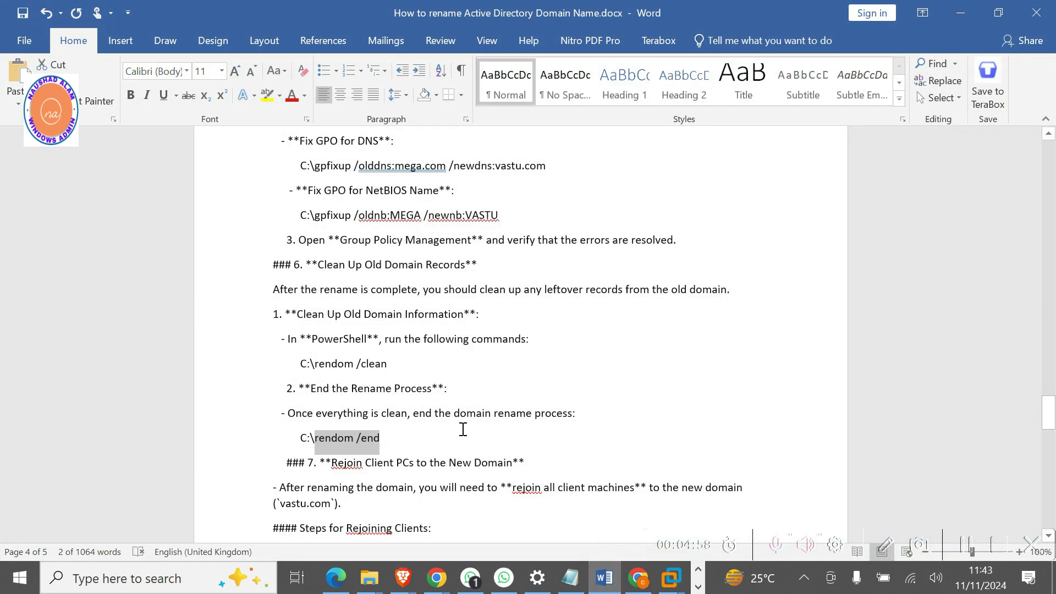
Select and review the Rejoin Clients steps in the rename guide, then minimise Word.
{"action": "scroll", "coordinate": [464, 423], "scroll_direction": "down", "scroll_amount": 5}
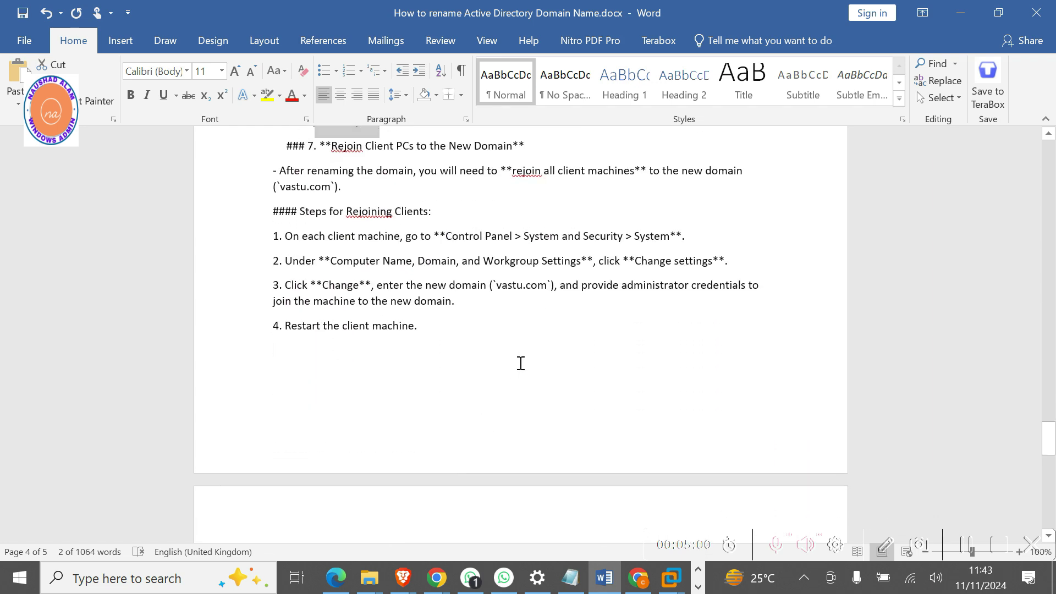
{"action": "left_click", "coordinate": [519, 358]}
{"action": "left_click_drag", "start_coordinate": [419, 325], "coordinate": [269, 186]}
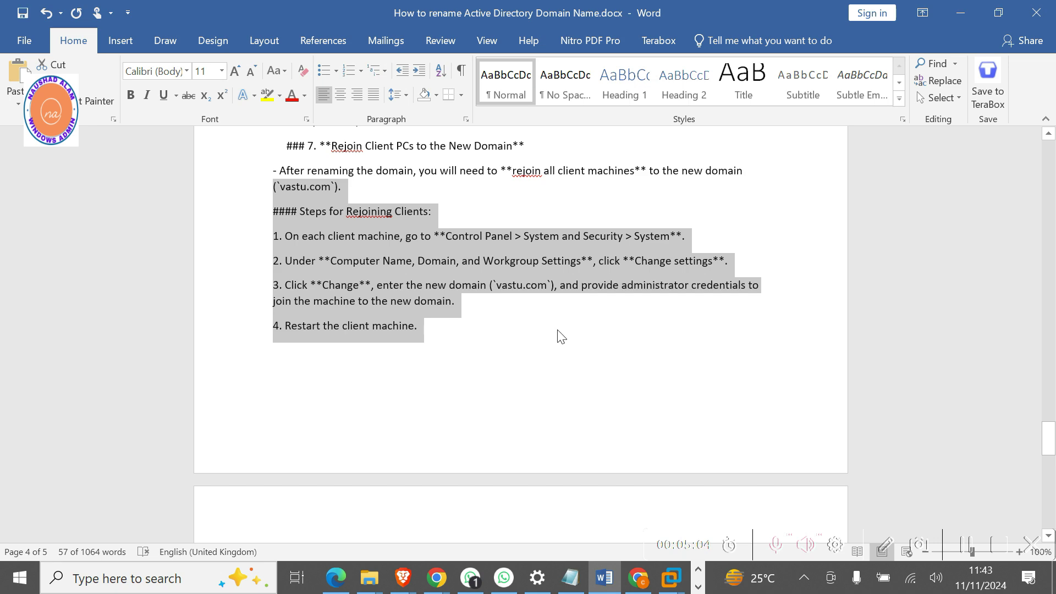
{"action": "scroll", "coordinate": [560, 333], "scroll_direction": "down", "scroll_amount": 4}
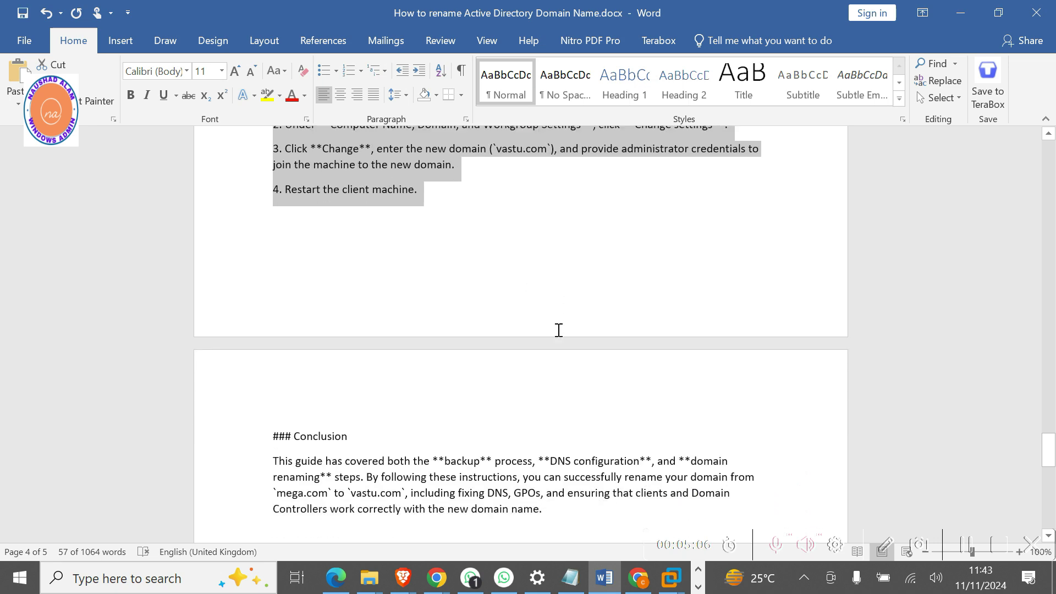
{"action": "scroll", "coordinate": [559, 330], "scroll_direction": "up", "scroll_amount": 3}
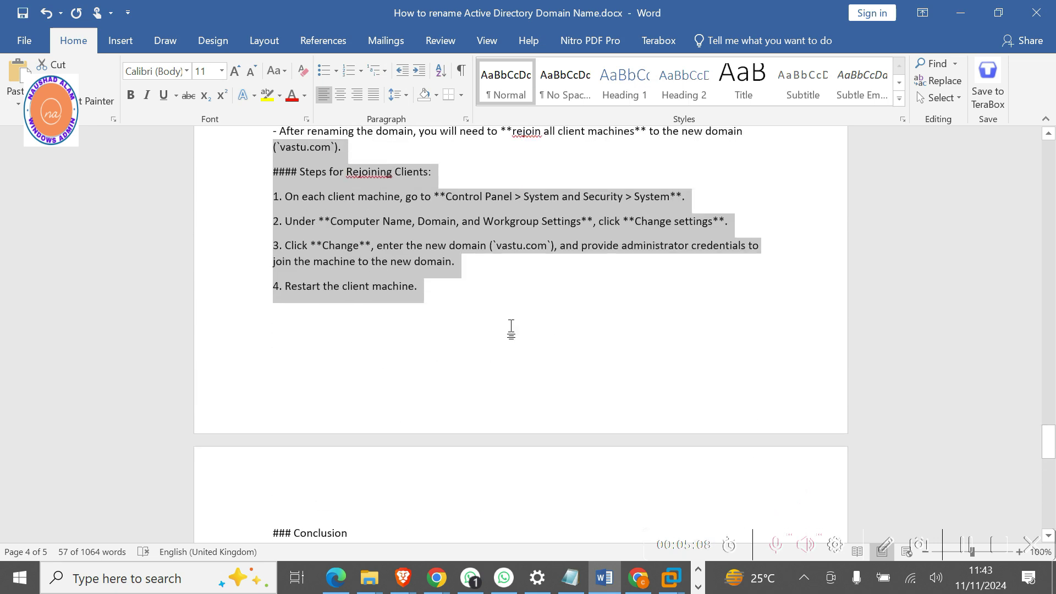
{"action": "scroll", "coordinate": [510, 328], "scroll_direction": "up", "scroll_amount": 1}
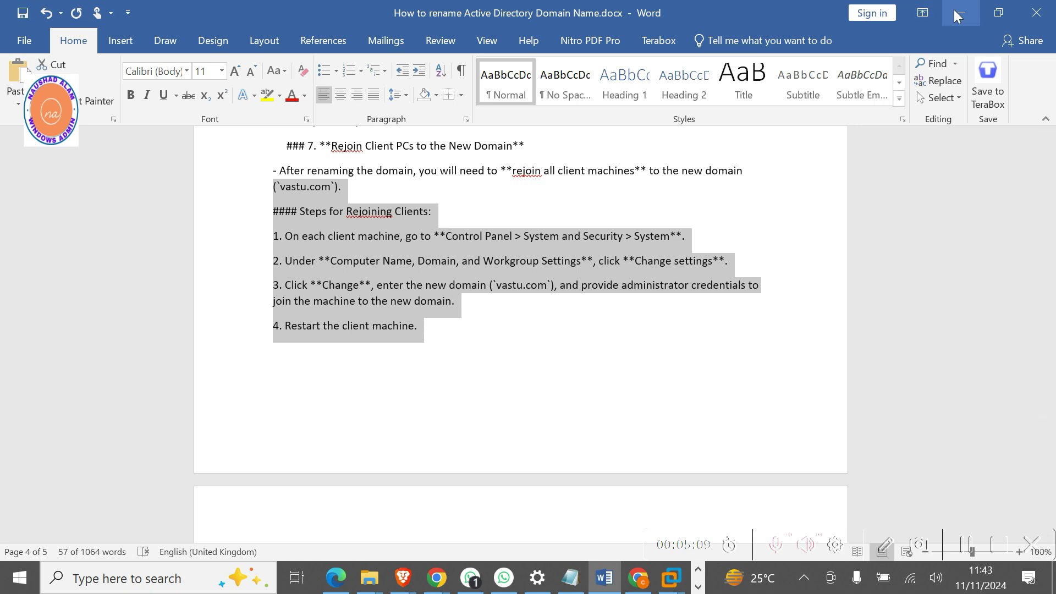
{"action": "left_click", "coordinate": [958, 10]}
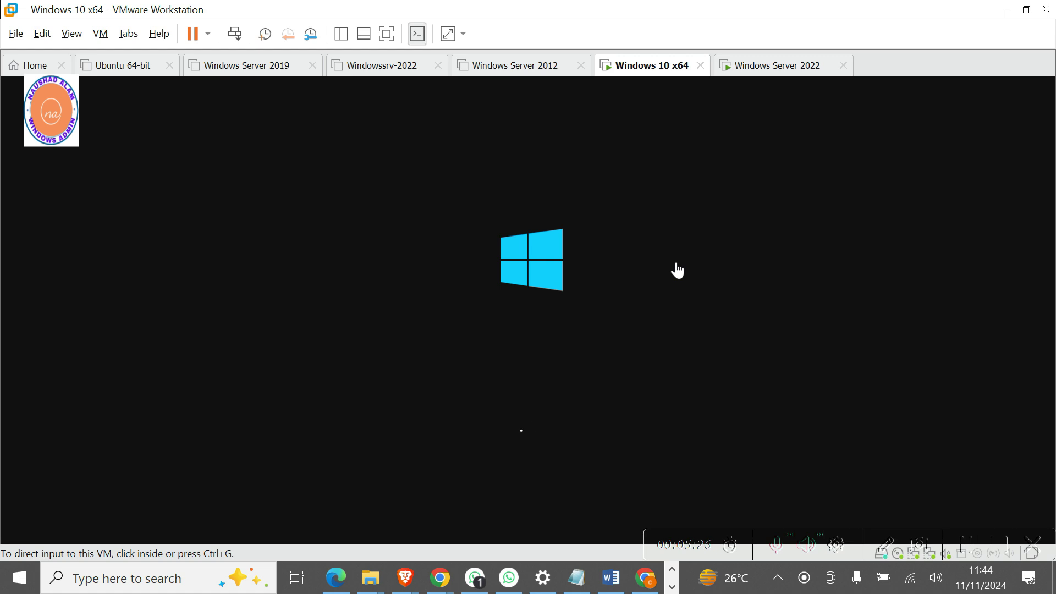
Capture input in the Windows 10 x64 VM and dismiss its lock screen to reach sign-in.
{"action": "left_click", "coordinate": [678, 271]}
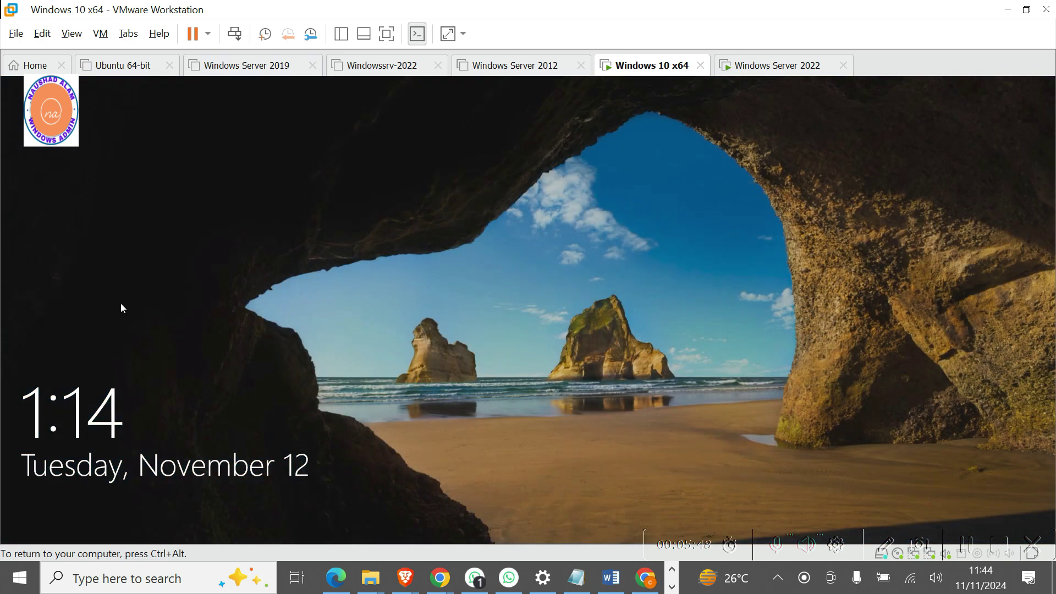
{"action": "left_click", "coordinate": [109, 452]}
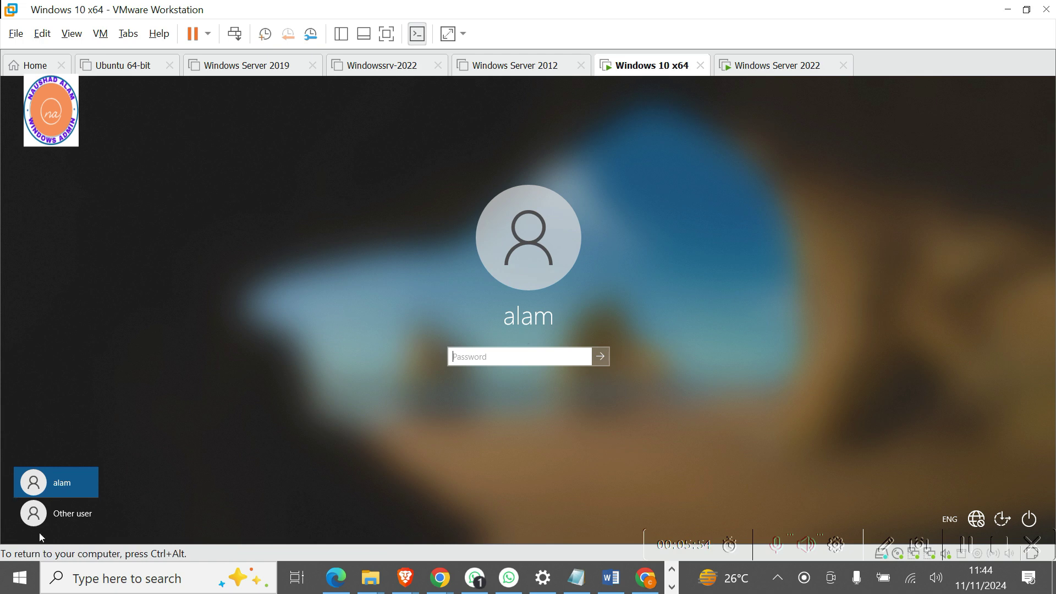
Sign in as Other user with the vastu domain administrator account and its password.
{"action": "left_click", "coordinate": [67, 513]}
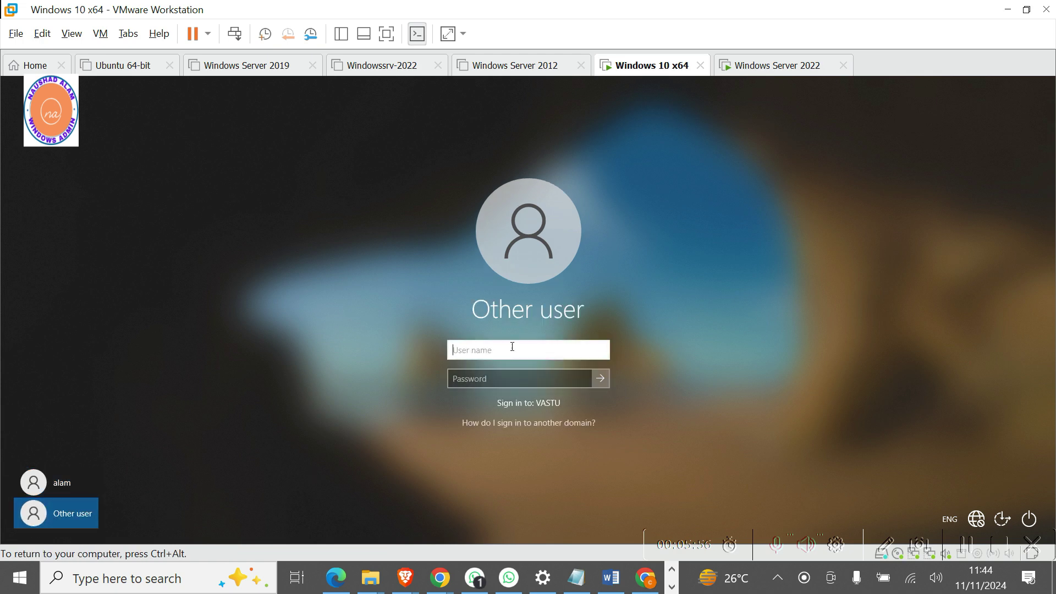
{"action": "type", "text": "ad"}
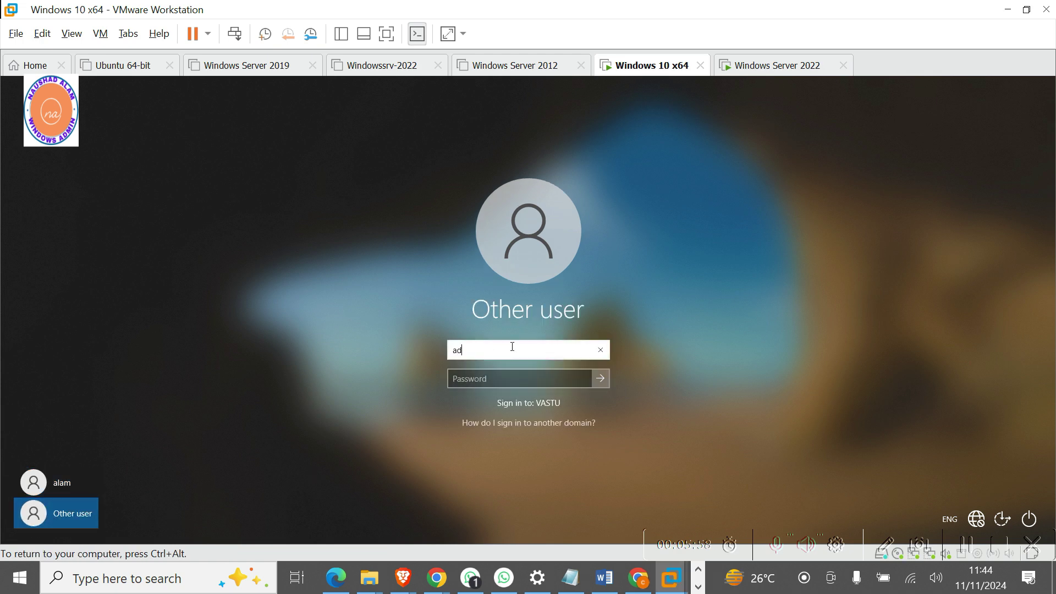
{"action": "type", "text": "ministrator@"}
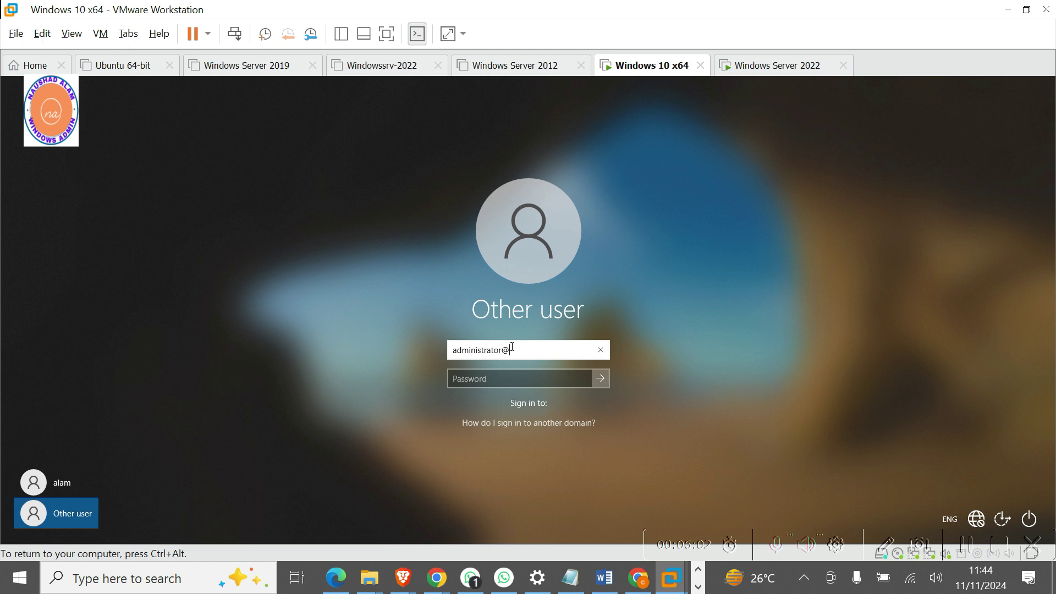
{"action": "type", "text": "vastu"}
{"action": "key", "text": "Tab"}
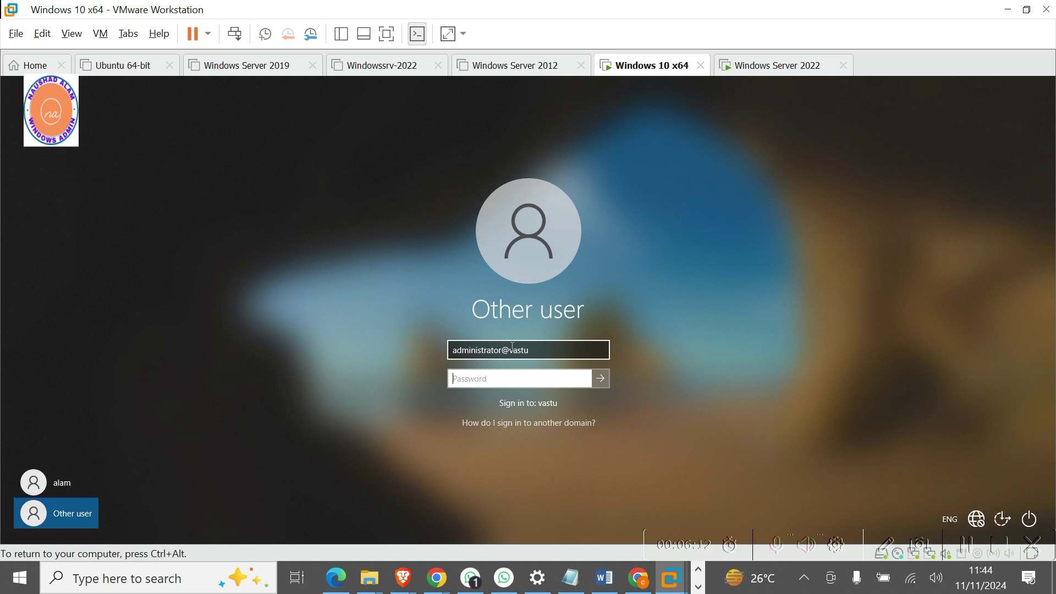
{"action": "type", "text": "********"}
{"action": "key", "text": "Return"}
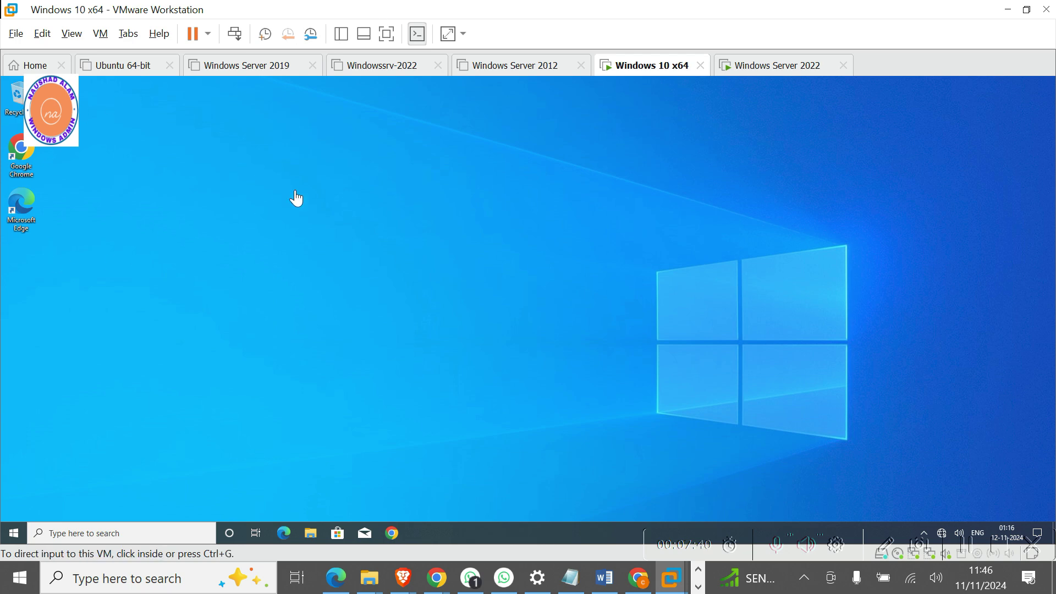
Enable the Computer, User's Files, Network and Control Panel desktop icons via Themes settings.
{"action": "right_click", "coordinate": [401, 181]}
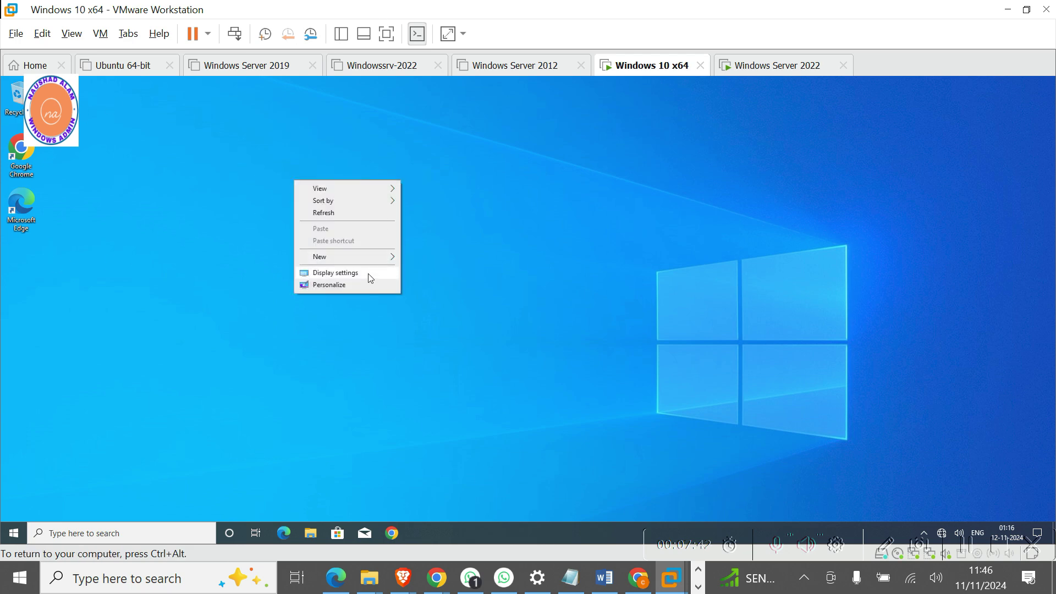
{"action": "left_click", "coordinate": [326, 286]}
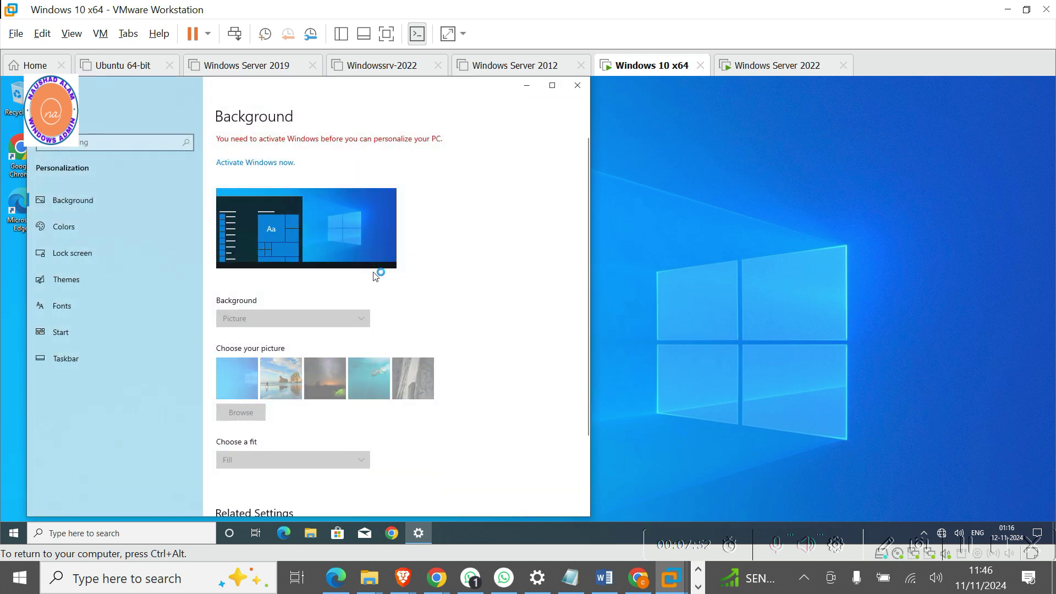
{"action": "left_click", "coordinate": [83, 282]}
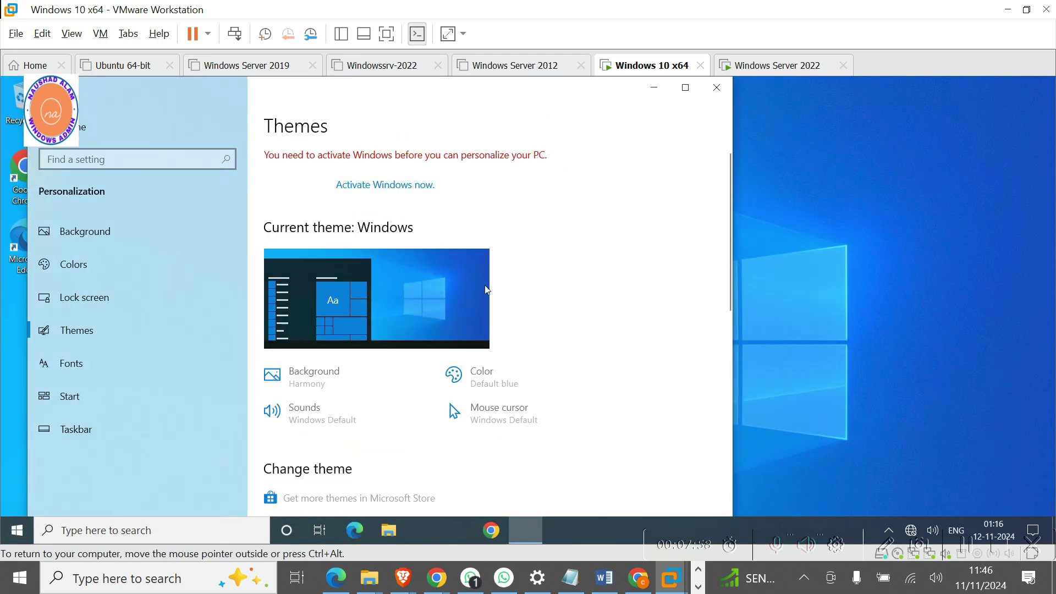
{"action": "scroll", "coordinate": [579, 396], "scroll_direction": "down", "scroll_amount": 4}
{"action": "scroll", "coordinate": [582, 398], "scroll_direction": "down", "scroll_amount": 5}
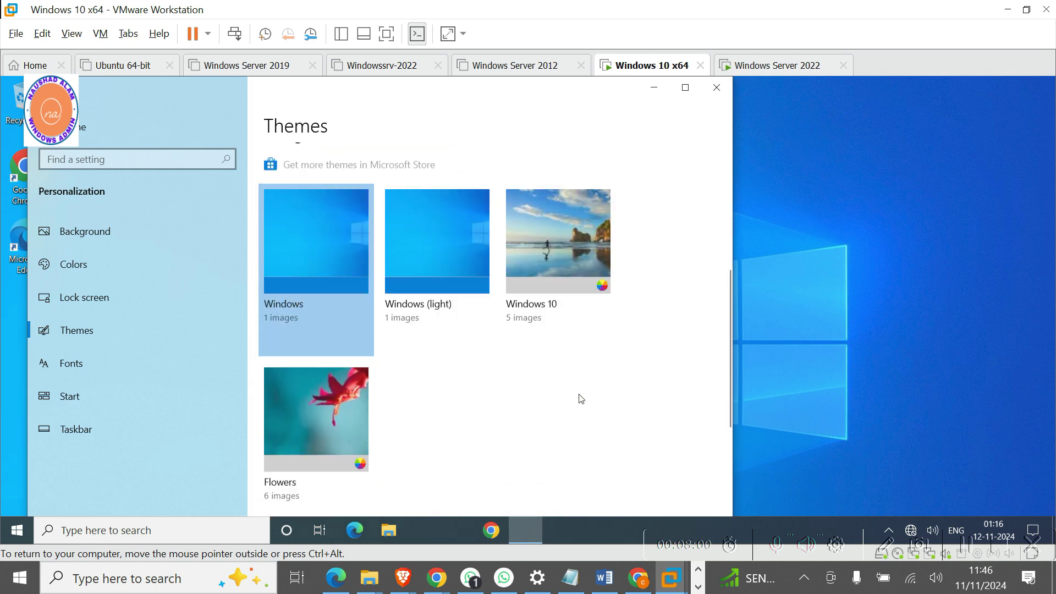
{"action": "scroll", "coordinate": [582, 398], "scroll_direction": "down", "scroll_amount": 1}
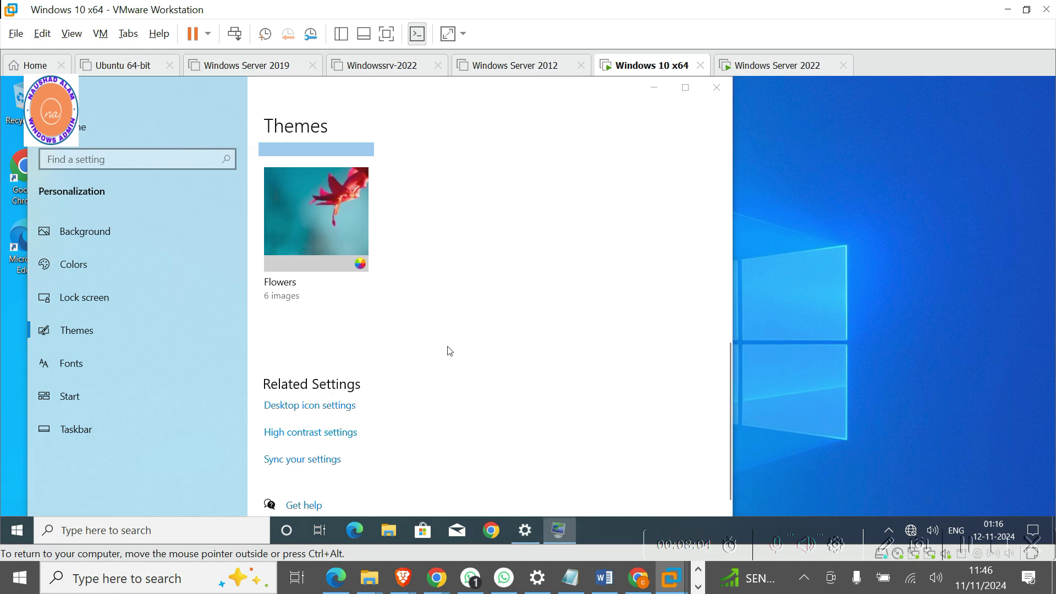
{"action": "left_click", "coordinate": [109, 212]}
{"action": "left_click", "coordinate": [110, 228]}
{"action": "left_click", "coordinate": [110, 243]}
{"action": "left_click", "coordinate": [223, 227]}
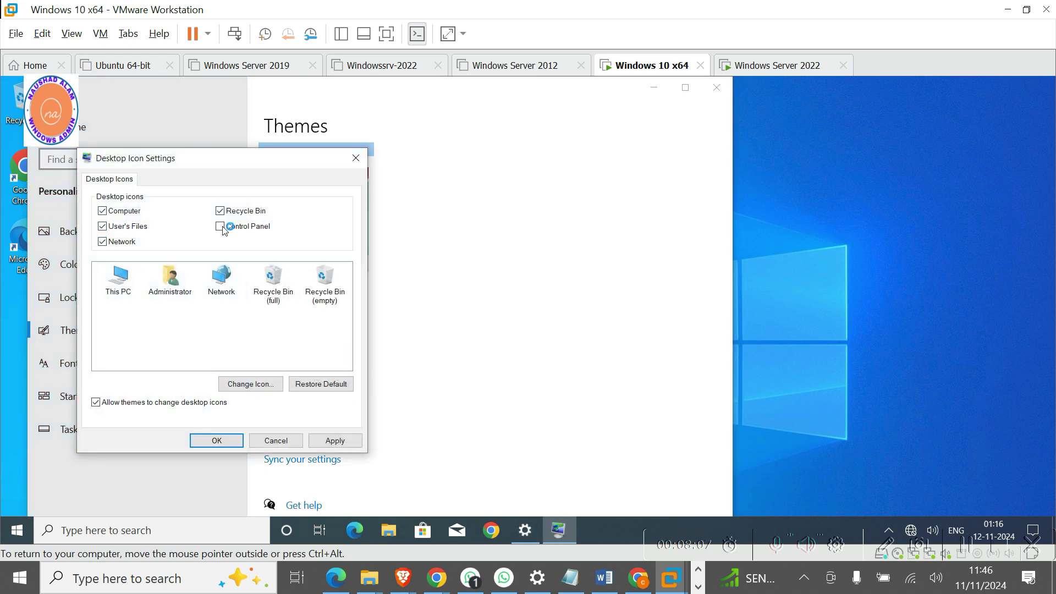
{"action": "left_click", "coordinate": [217, 440]}
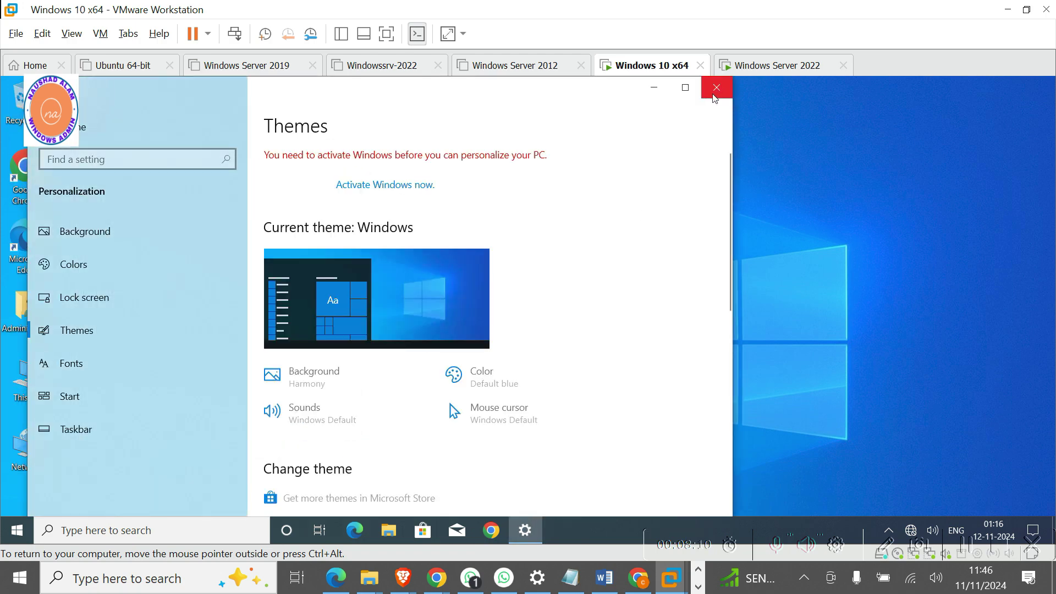
{"action": "left_click", "coordinate": [717, 89]}
Switch the desktop icon view to Small icons.
{"action": "right_click", "coordinate": [205, 214]}
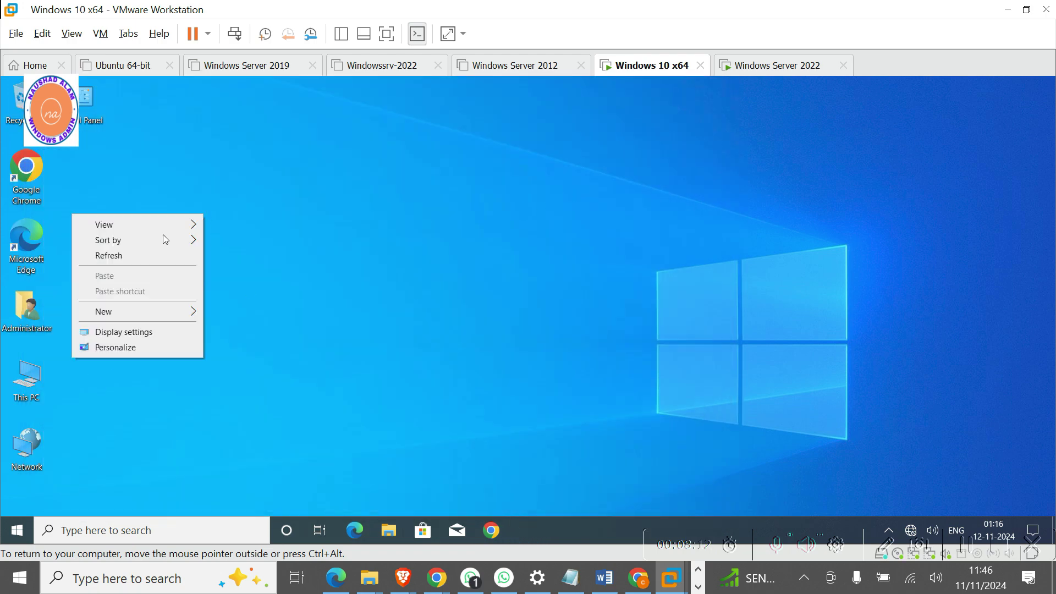
{"action": "mouse_move", "coordinate": [153, 226]}
{"action": "left_click", "coordinate": [269, 256]}
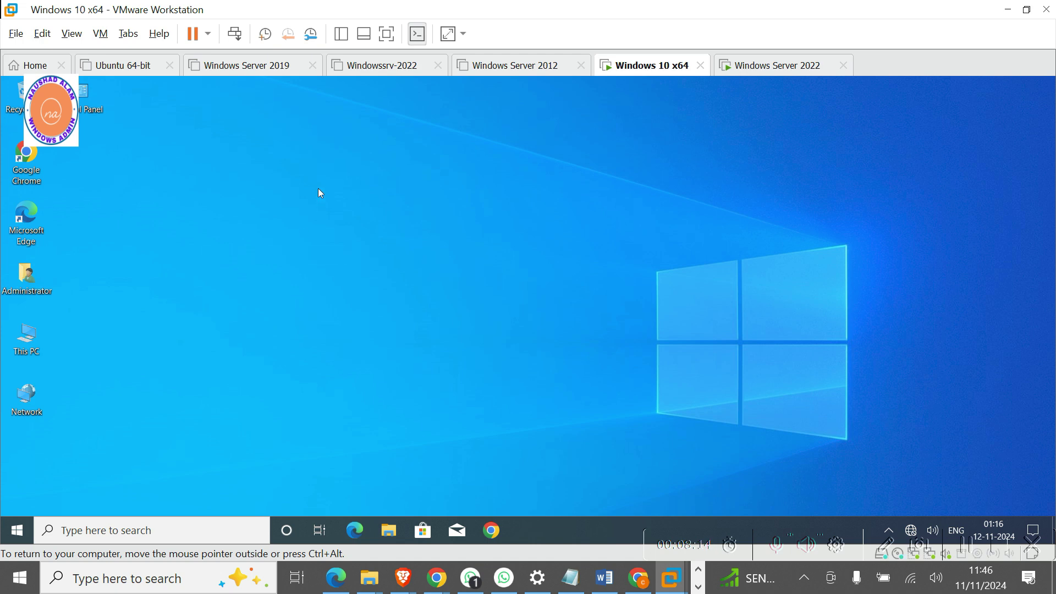
{"action": "right_click", "coordinate": [283, 160]}
Sort desktop icons by item type and open This PC's About page showing win10.vastu.com.
{"action": "mouse_move", "coordinate": [223, 190]}
{"action": "left_click", "coordinate": [333, 220]}
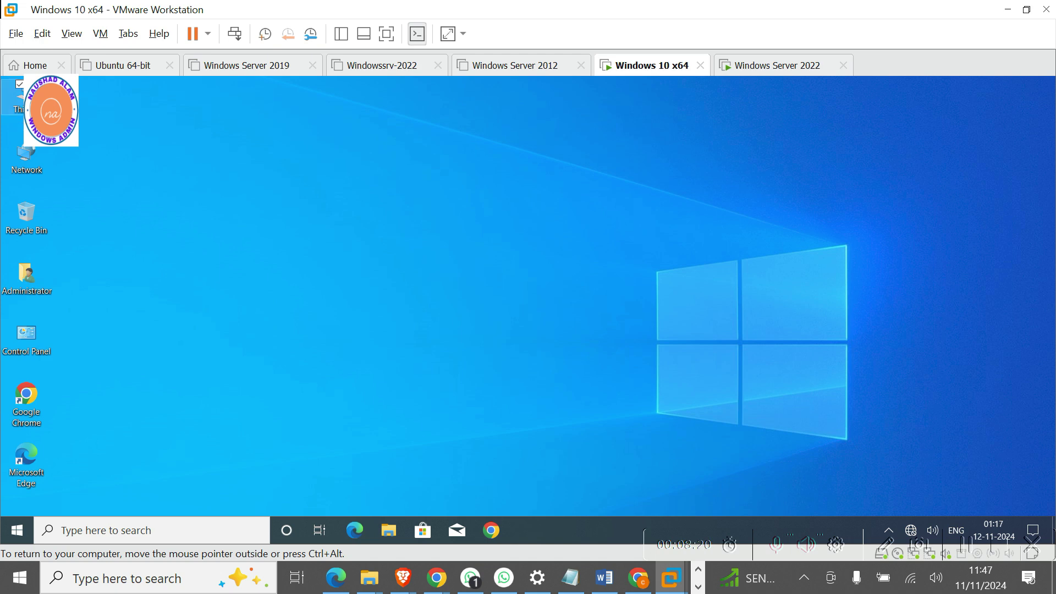
{"action": "right_click", "coordinate": [5, 106]}
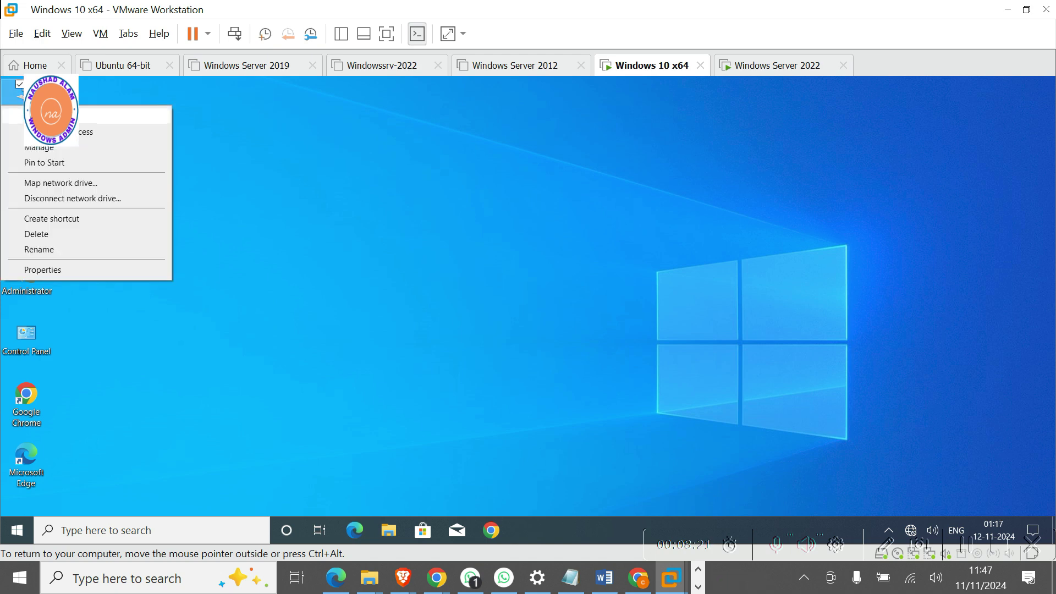
{"action": "left_click", "coordinate": [58, 270]}
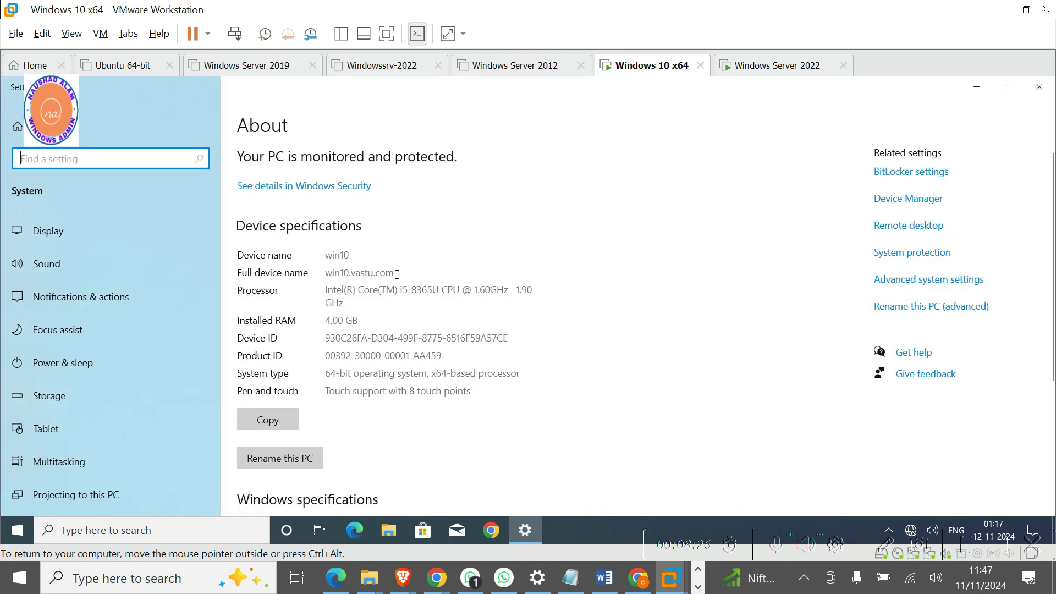
{"action": "left_click_drag", "start_coordinate": [397, 274], "coordinate": [323, 278]}
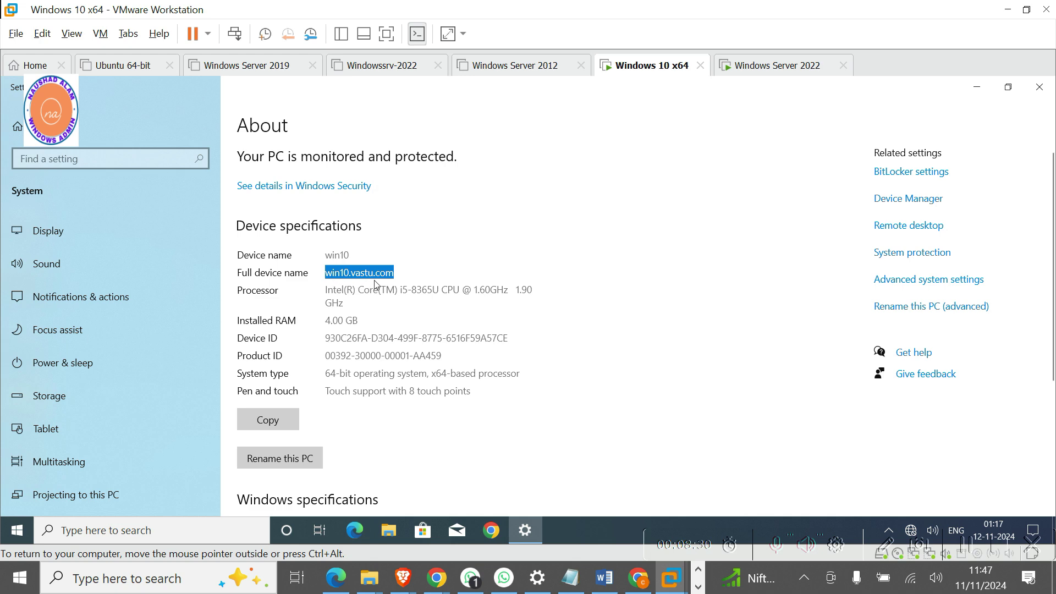
Check the Computer Name domain settings in System Properties, then cancel back to About.
{"action": "left_click", "coordinate": [913, 282]}
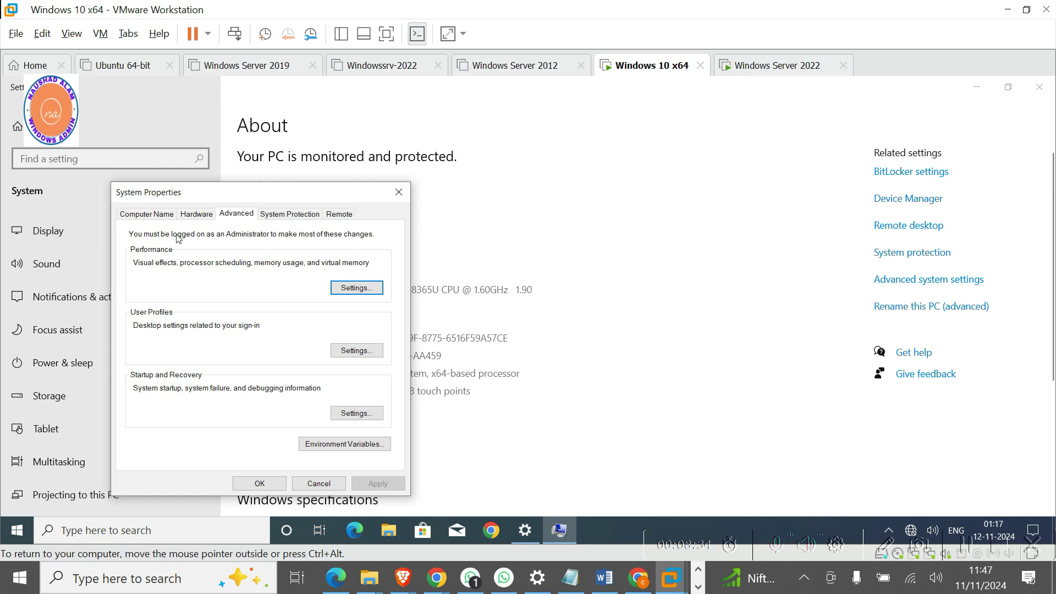
{"action": "left_click", "coordinate": [146, 214]}
{"action": "left_click", "coordinate": [365, 382]}
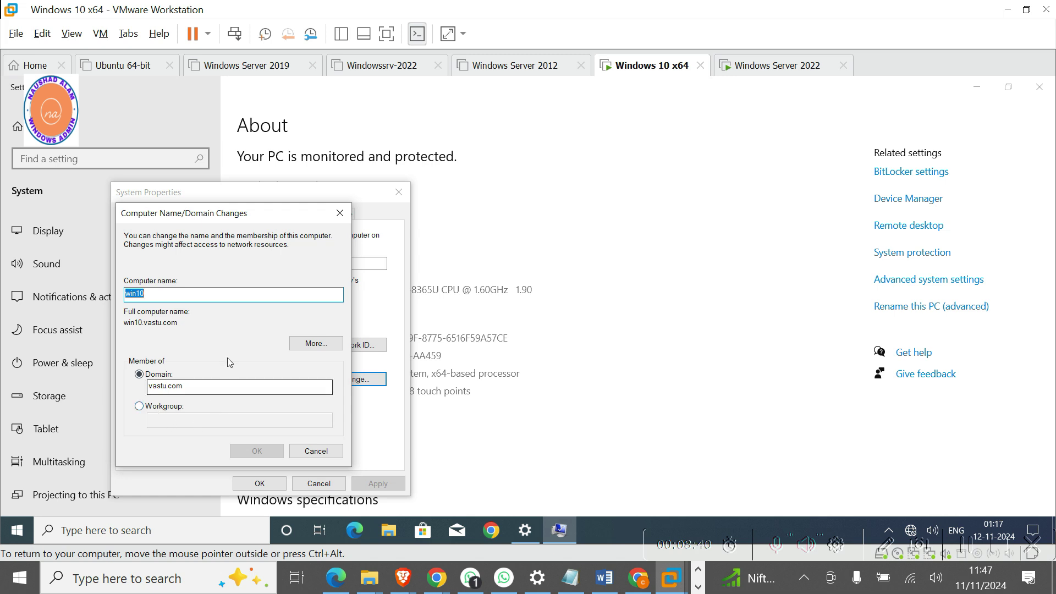
{"action": "left_click", "coordinate": [332, 453]}
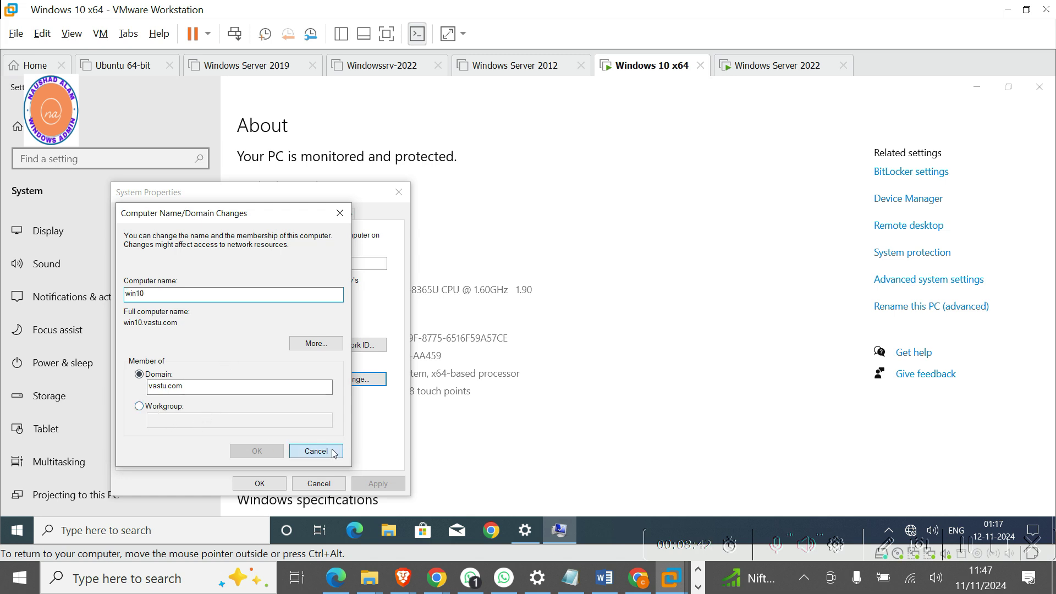
{"action": "left_click", "coordinate": [319, 484]}
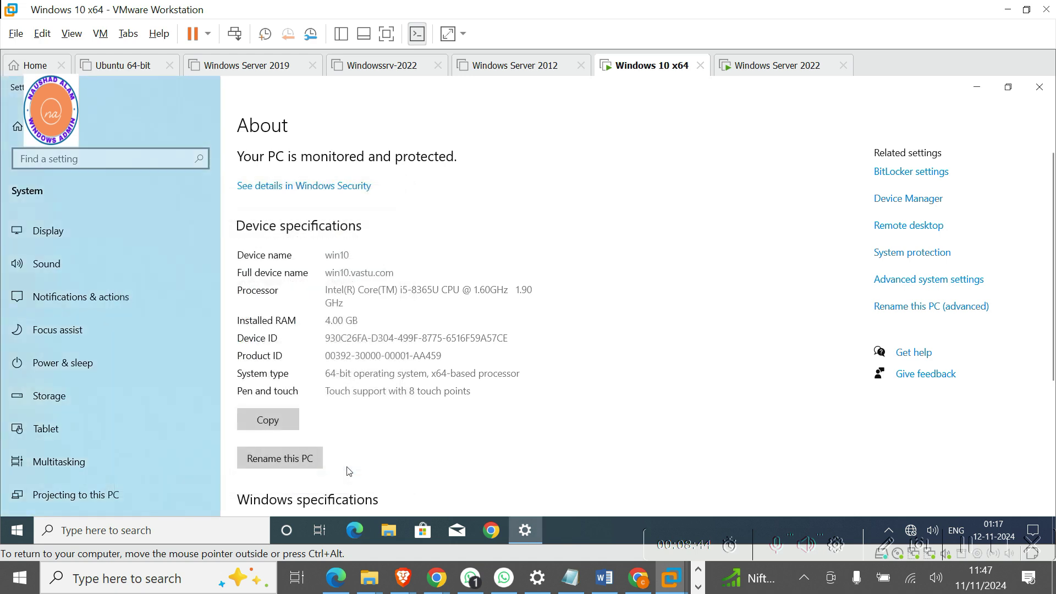